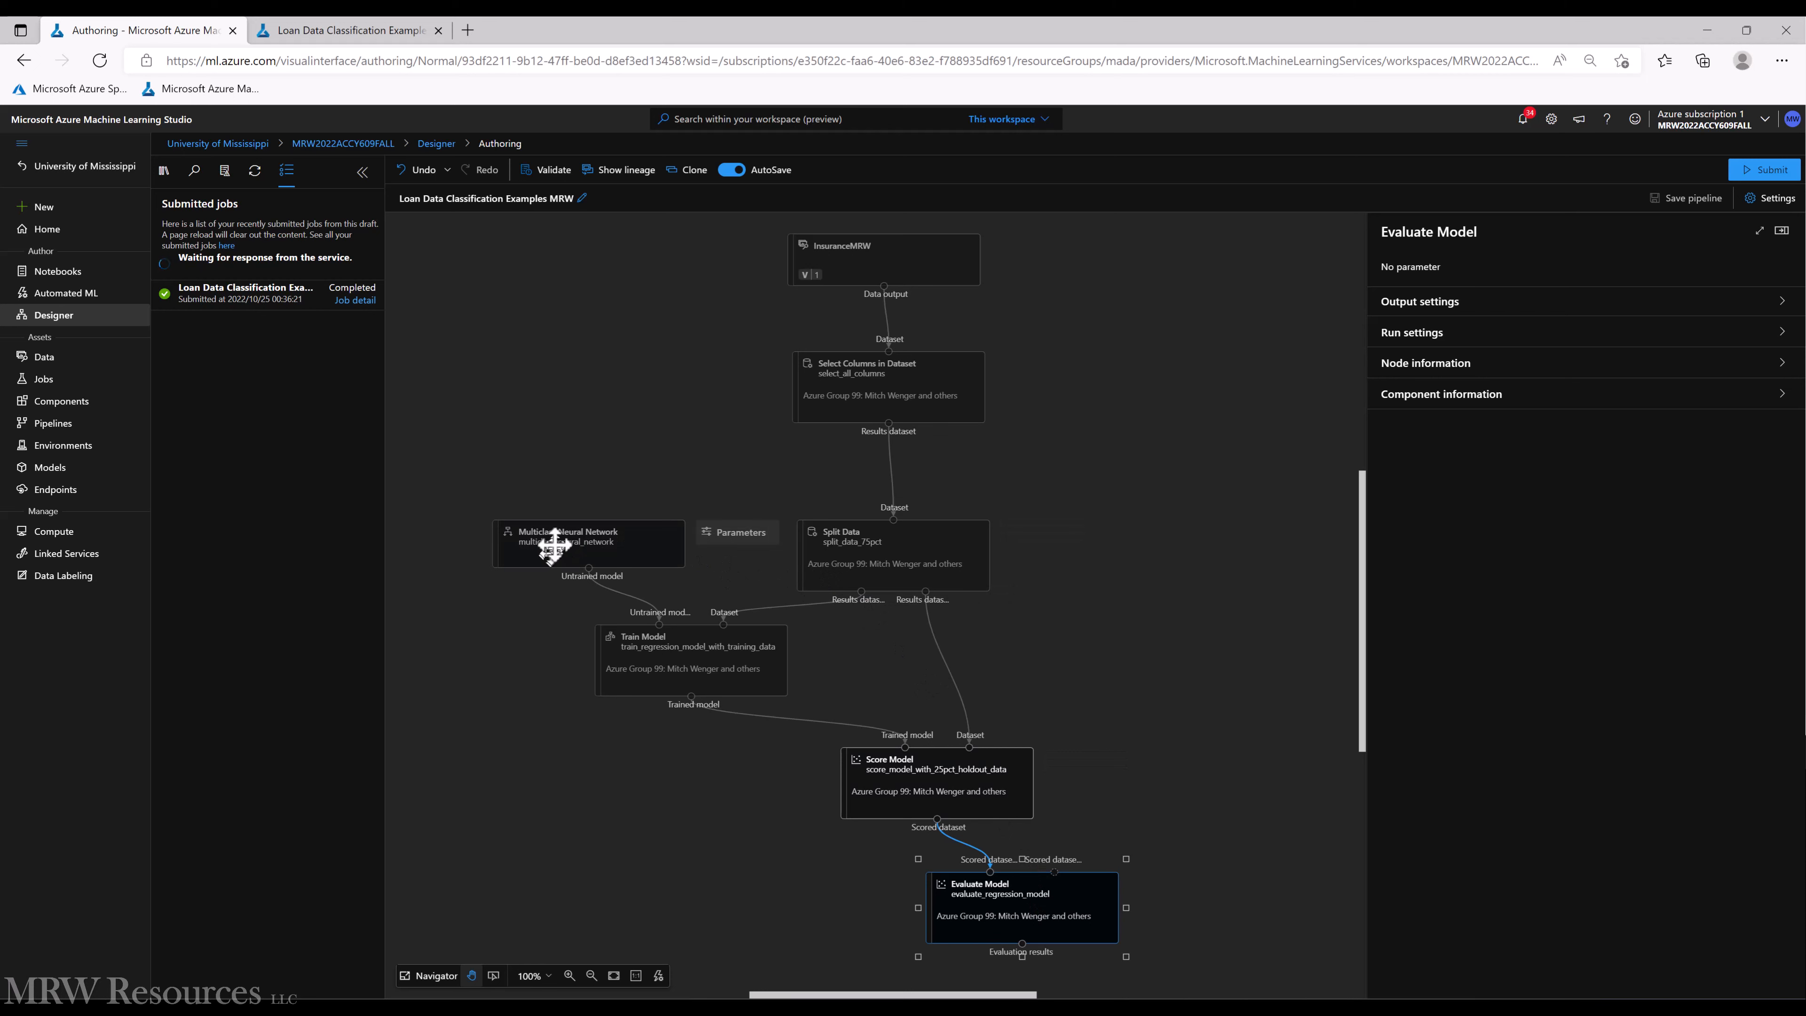
Rearrange the pipeline by moving Train Model, Split Data and Score Model toward the left side of the canvas
drag(694, 670, 601, 645)
drag(876, 552, 797, 525)
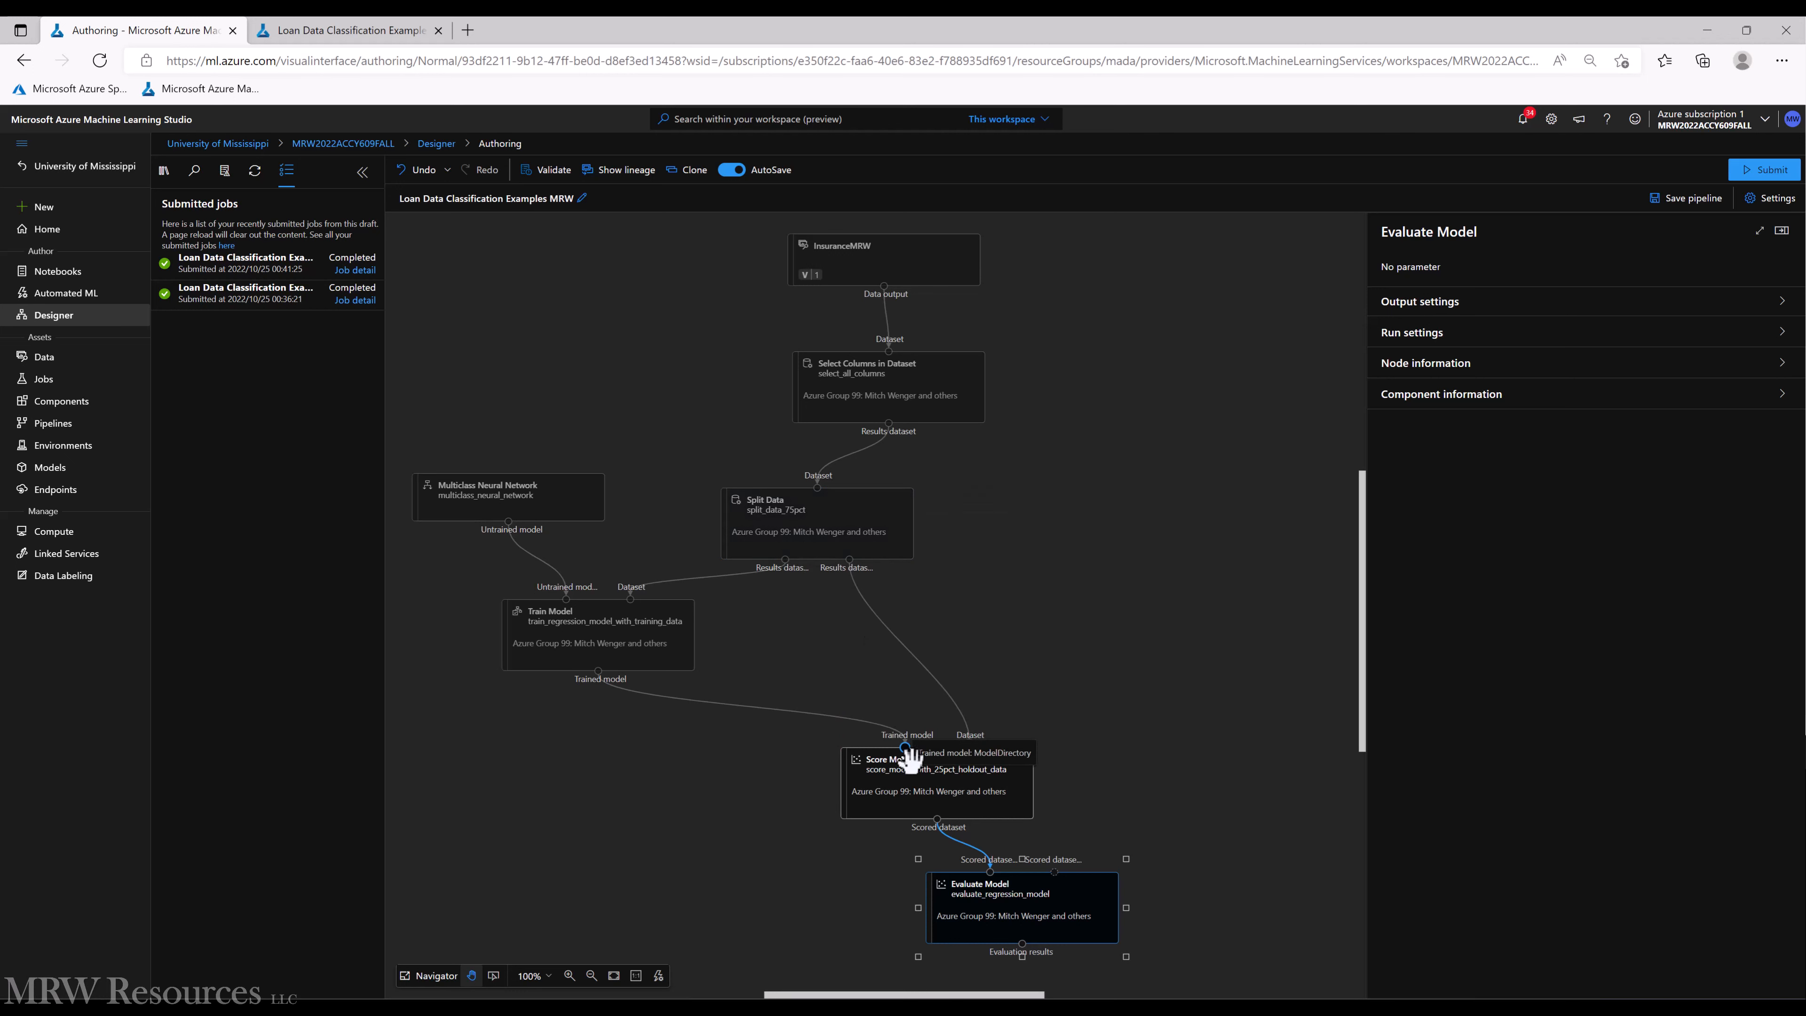
drag(919, 794, 821, 790)
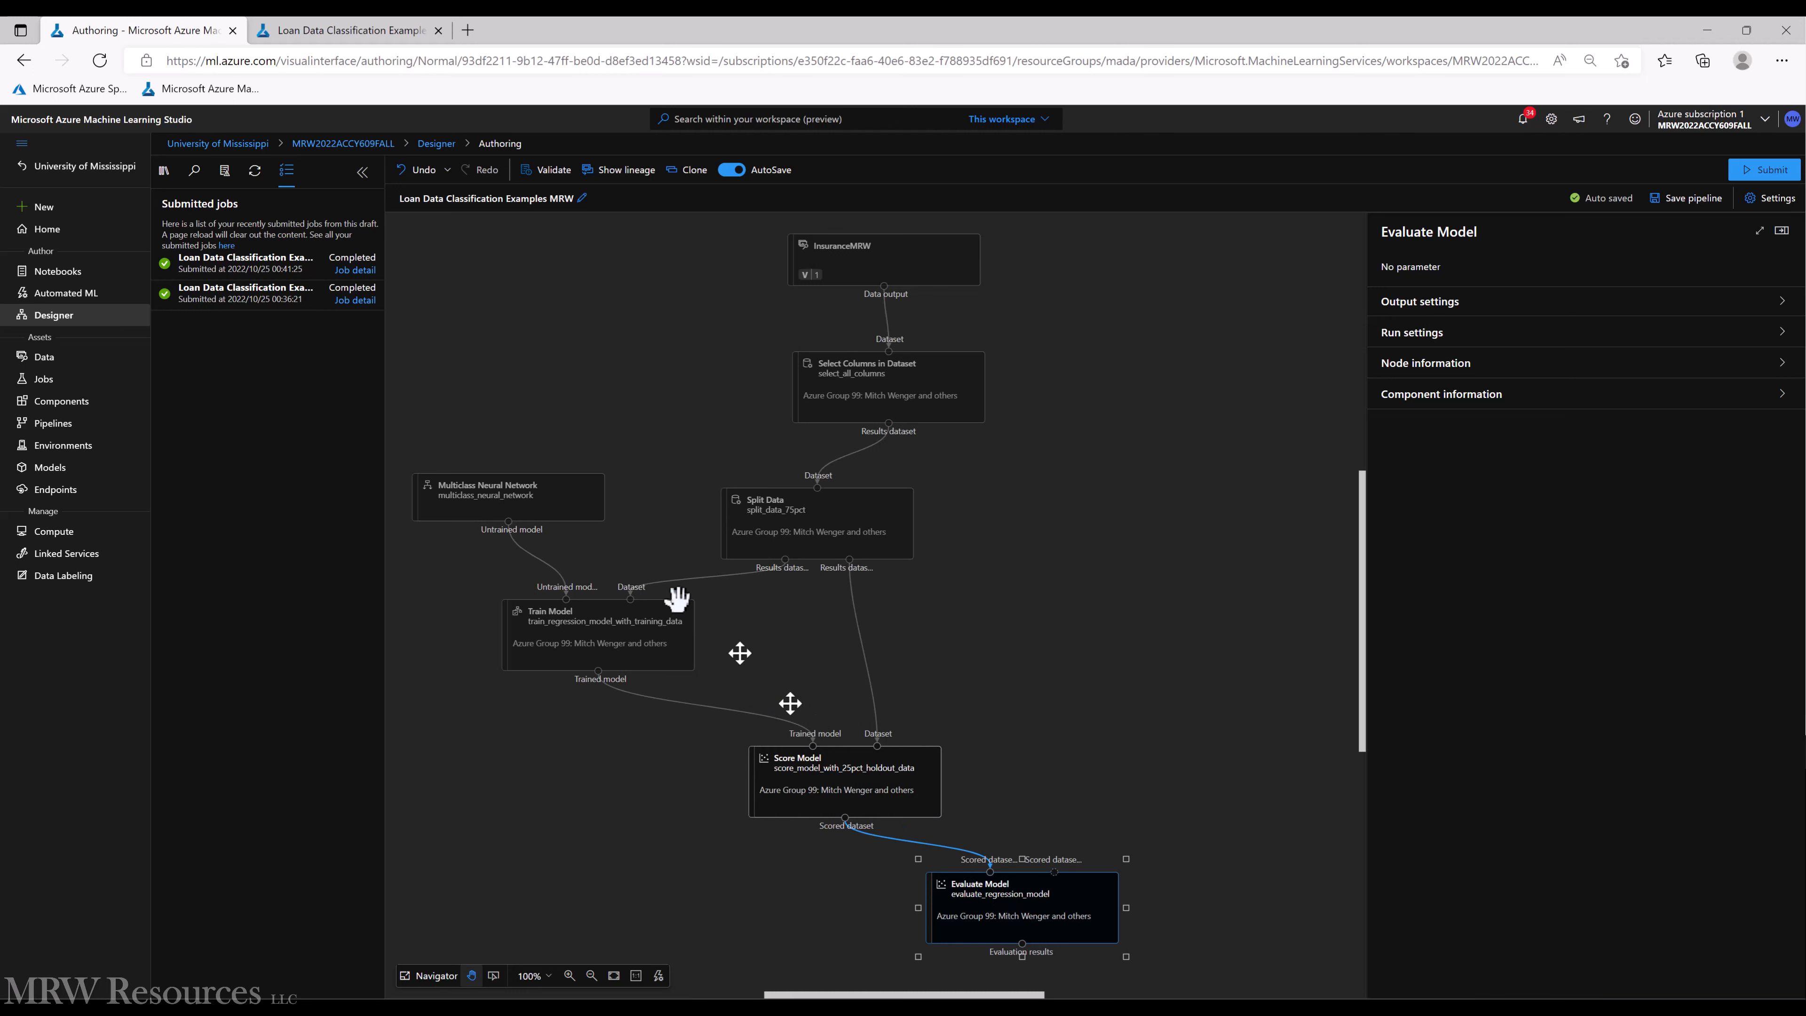
Replace the Multiclass Neural Network with a Two-Class Logistic Regression component, found by searching for "two-class", and connect it to Train Model
click(488, 504)
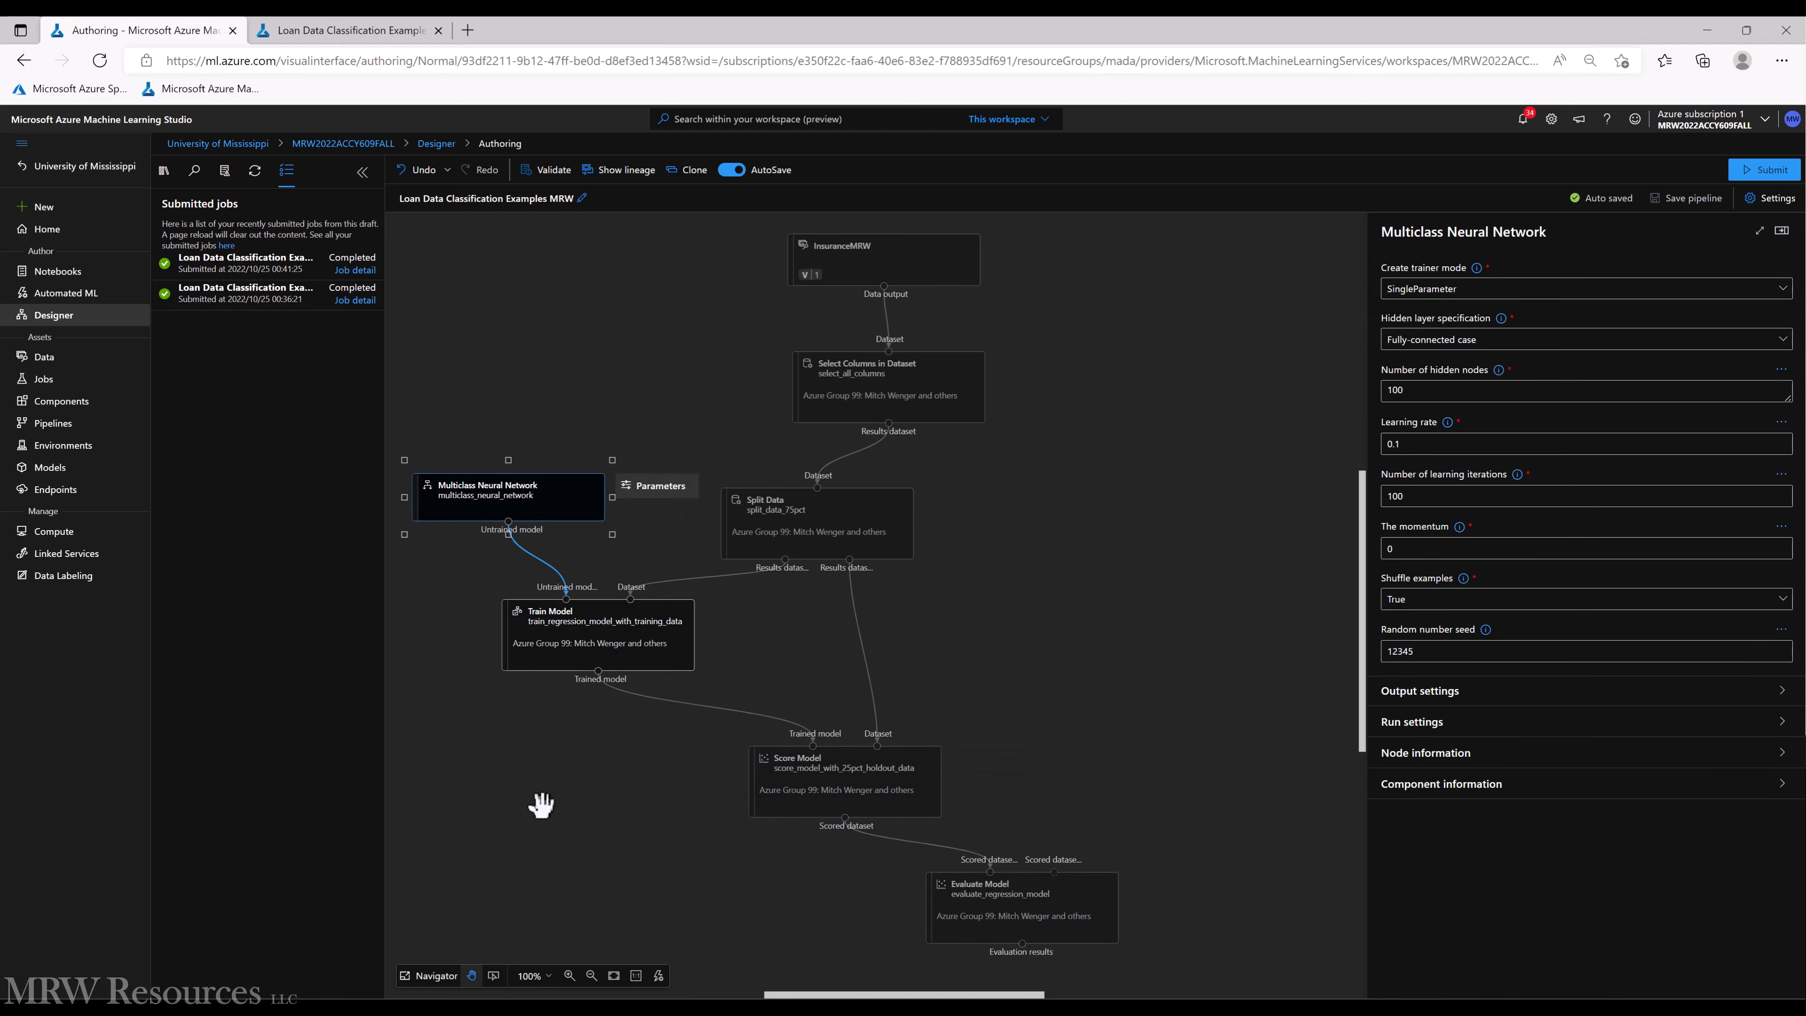
key(Delete)
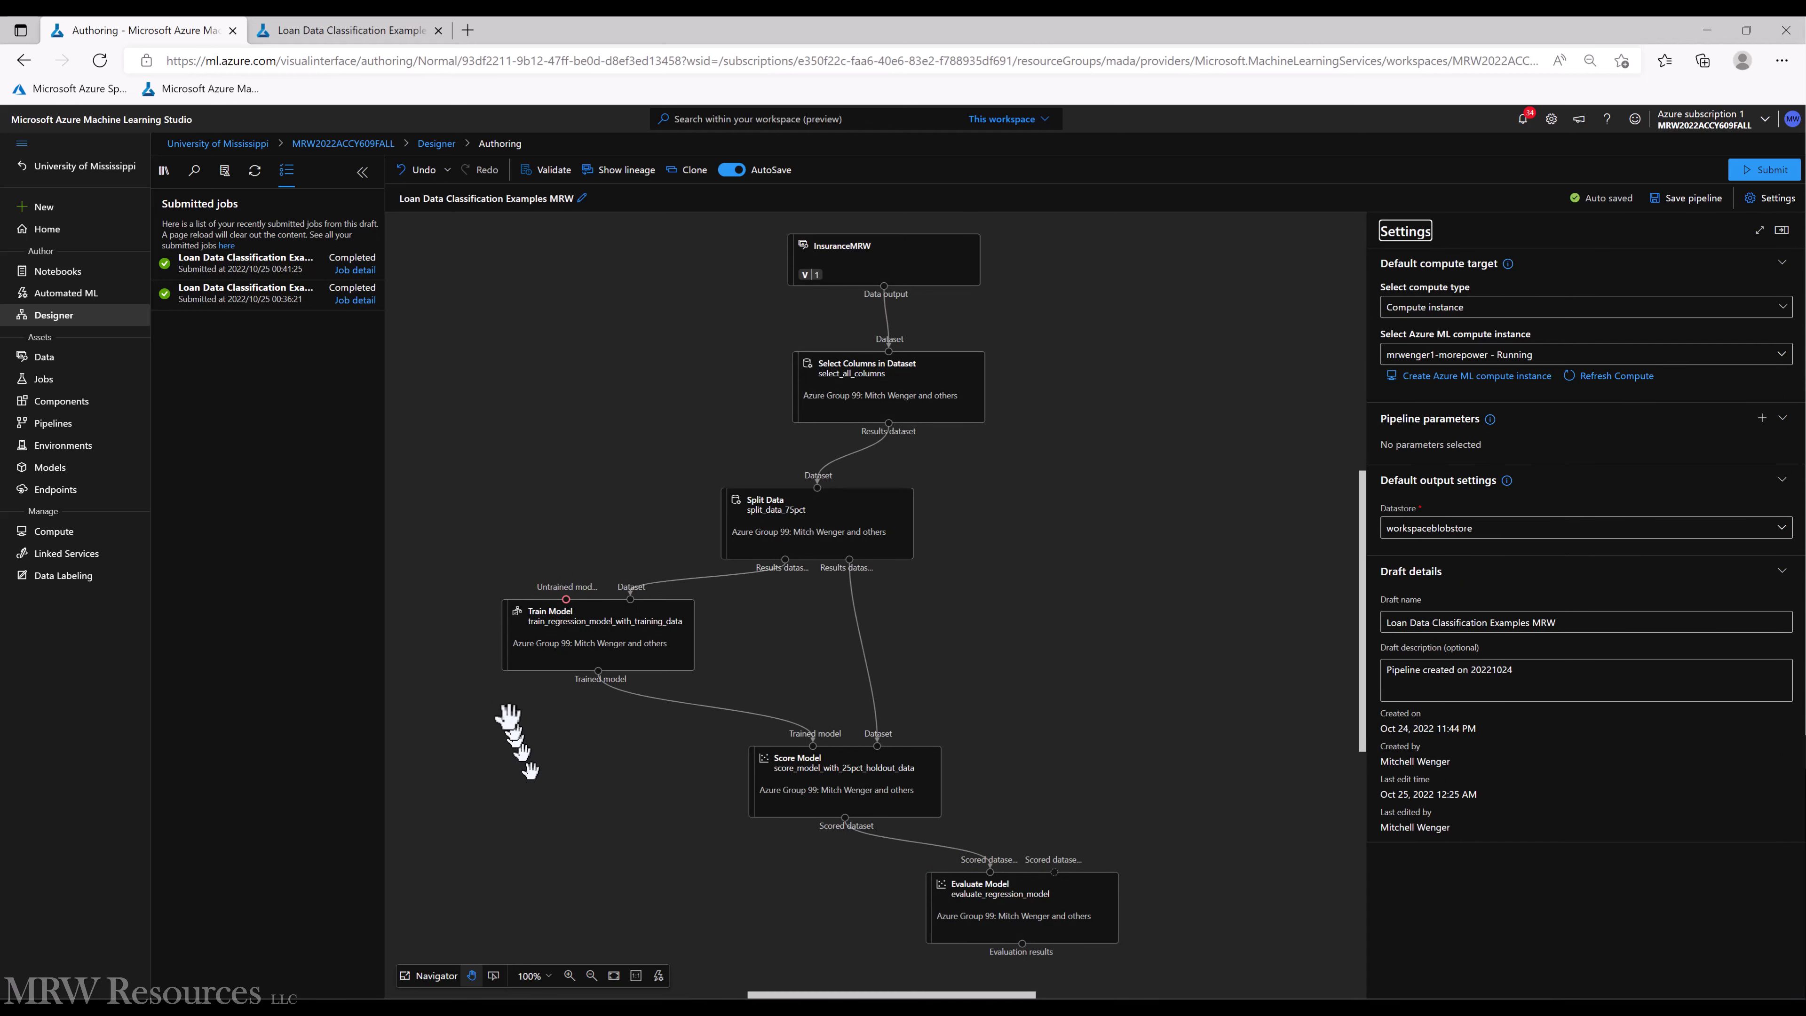
click(165, 173)
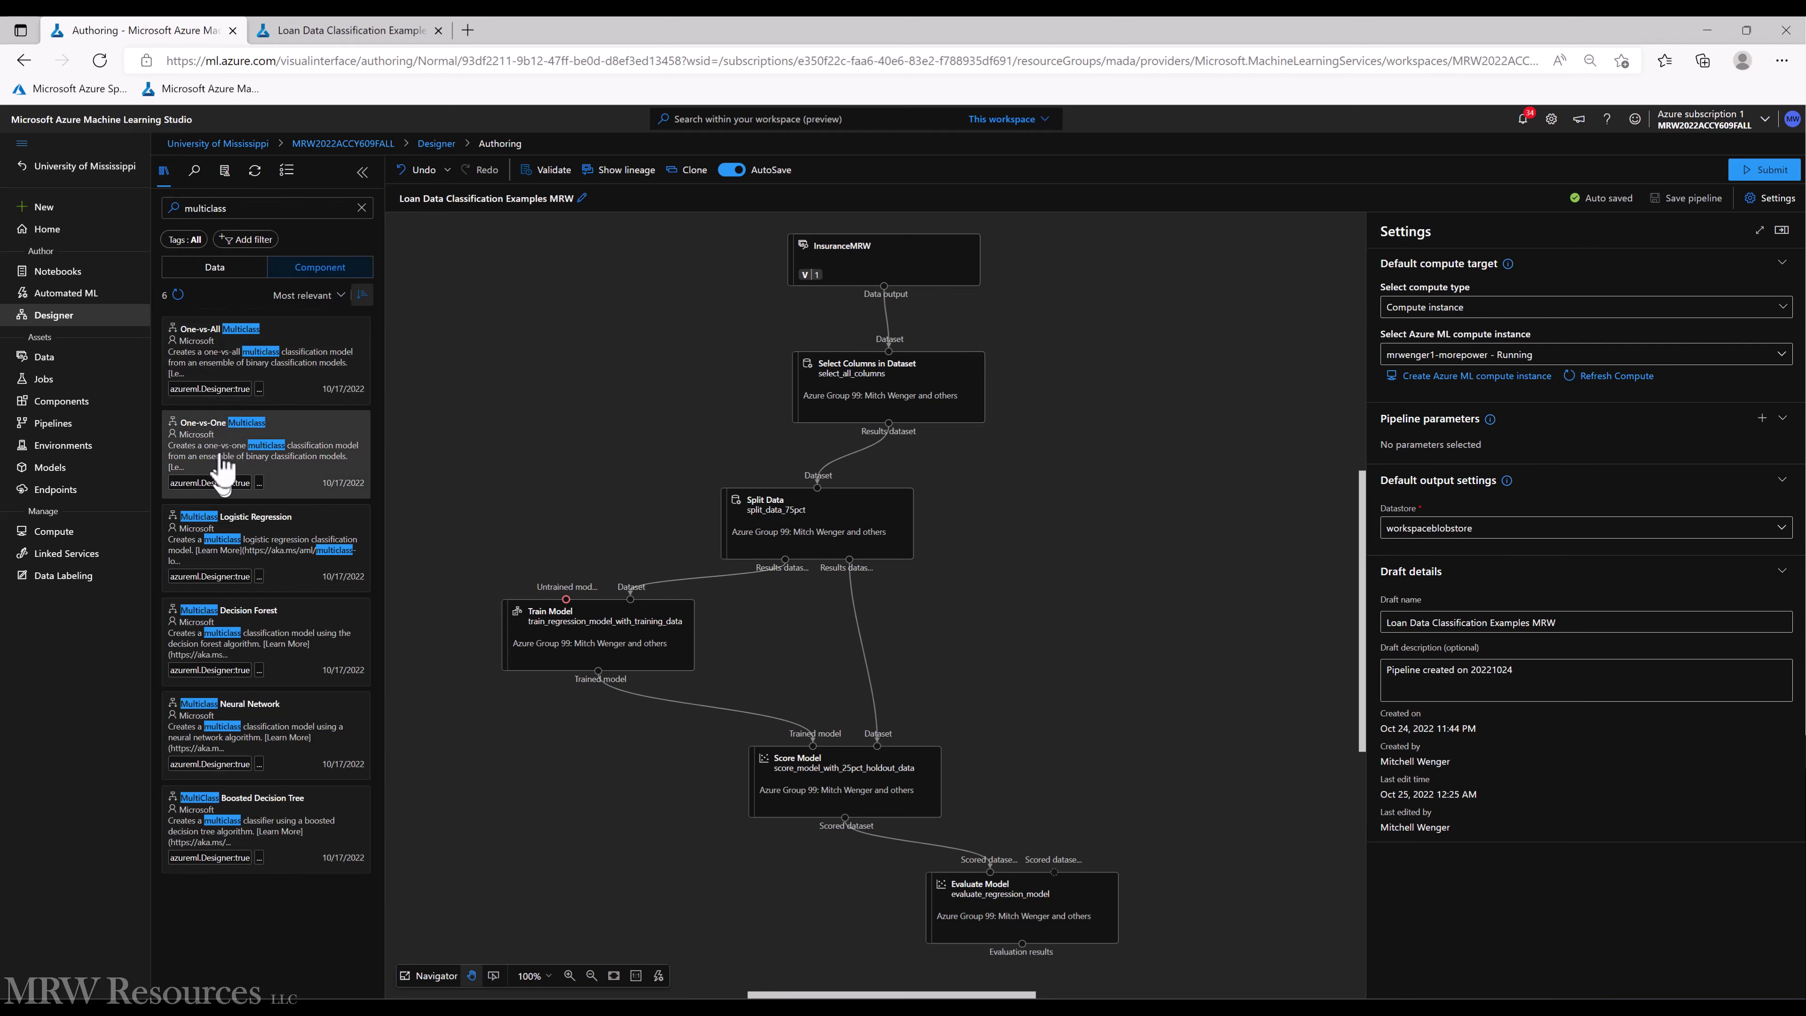
drag(249, 208, 138, 190)
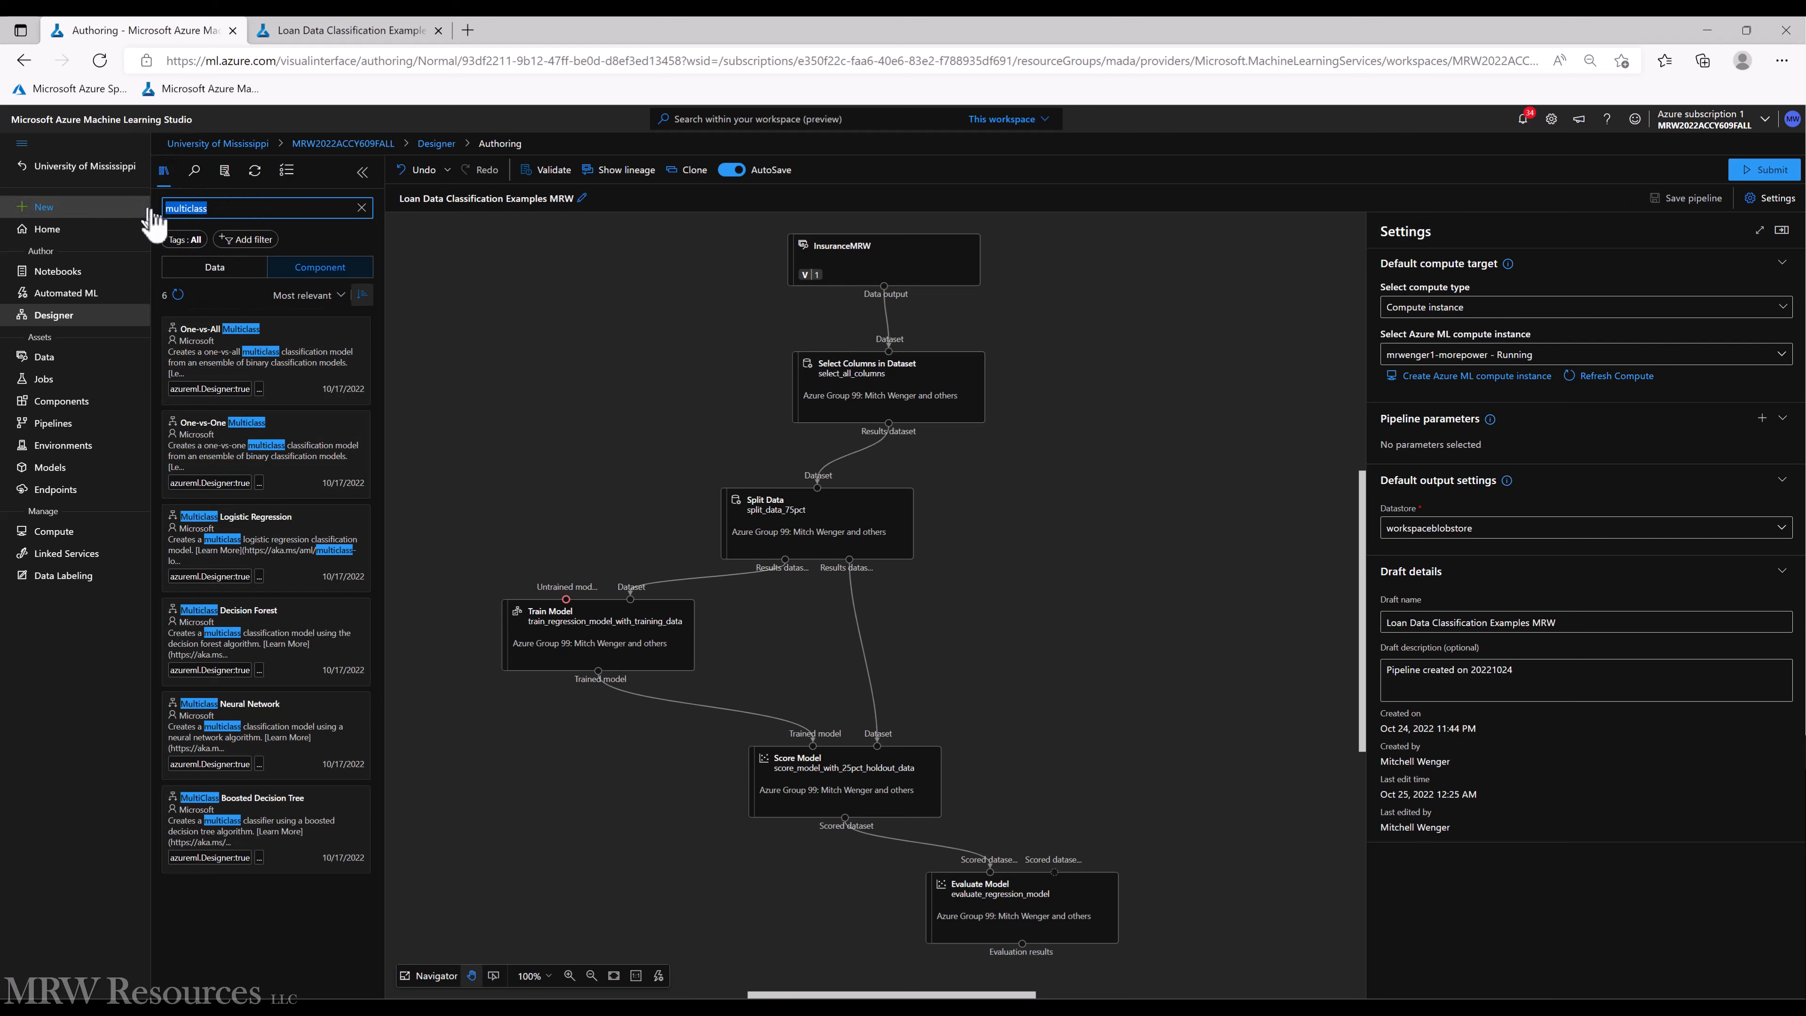
text(two-class)
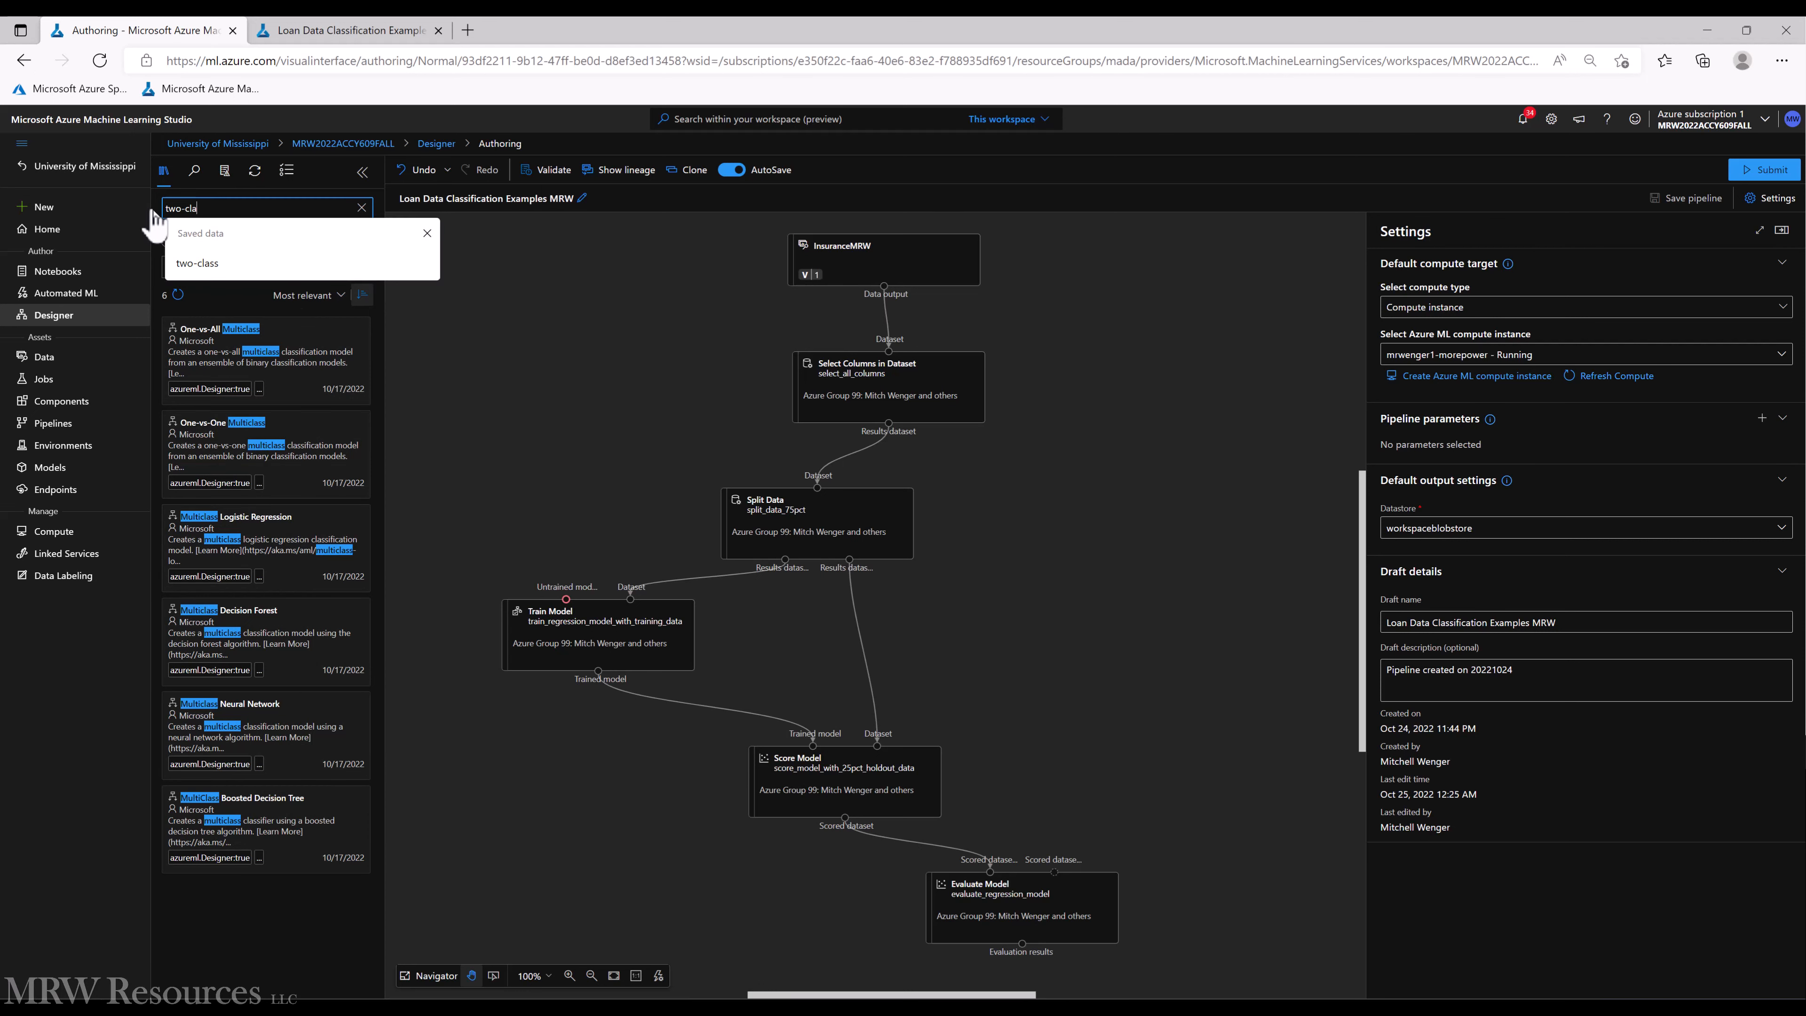
key(Return)
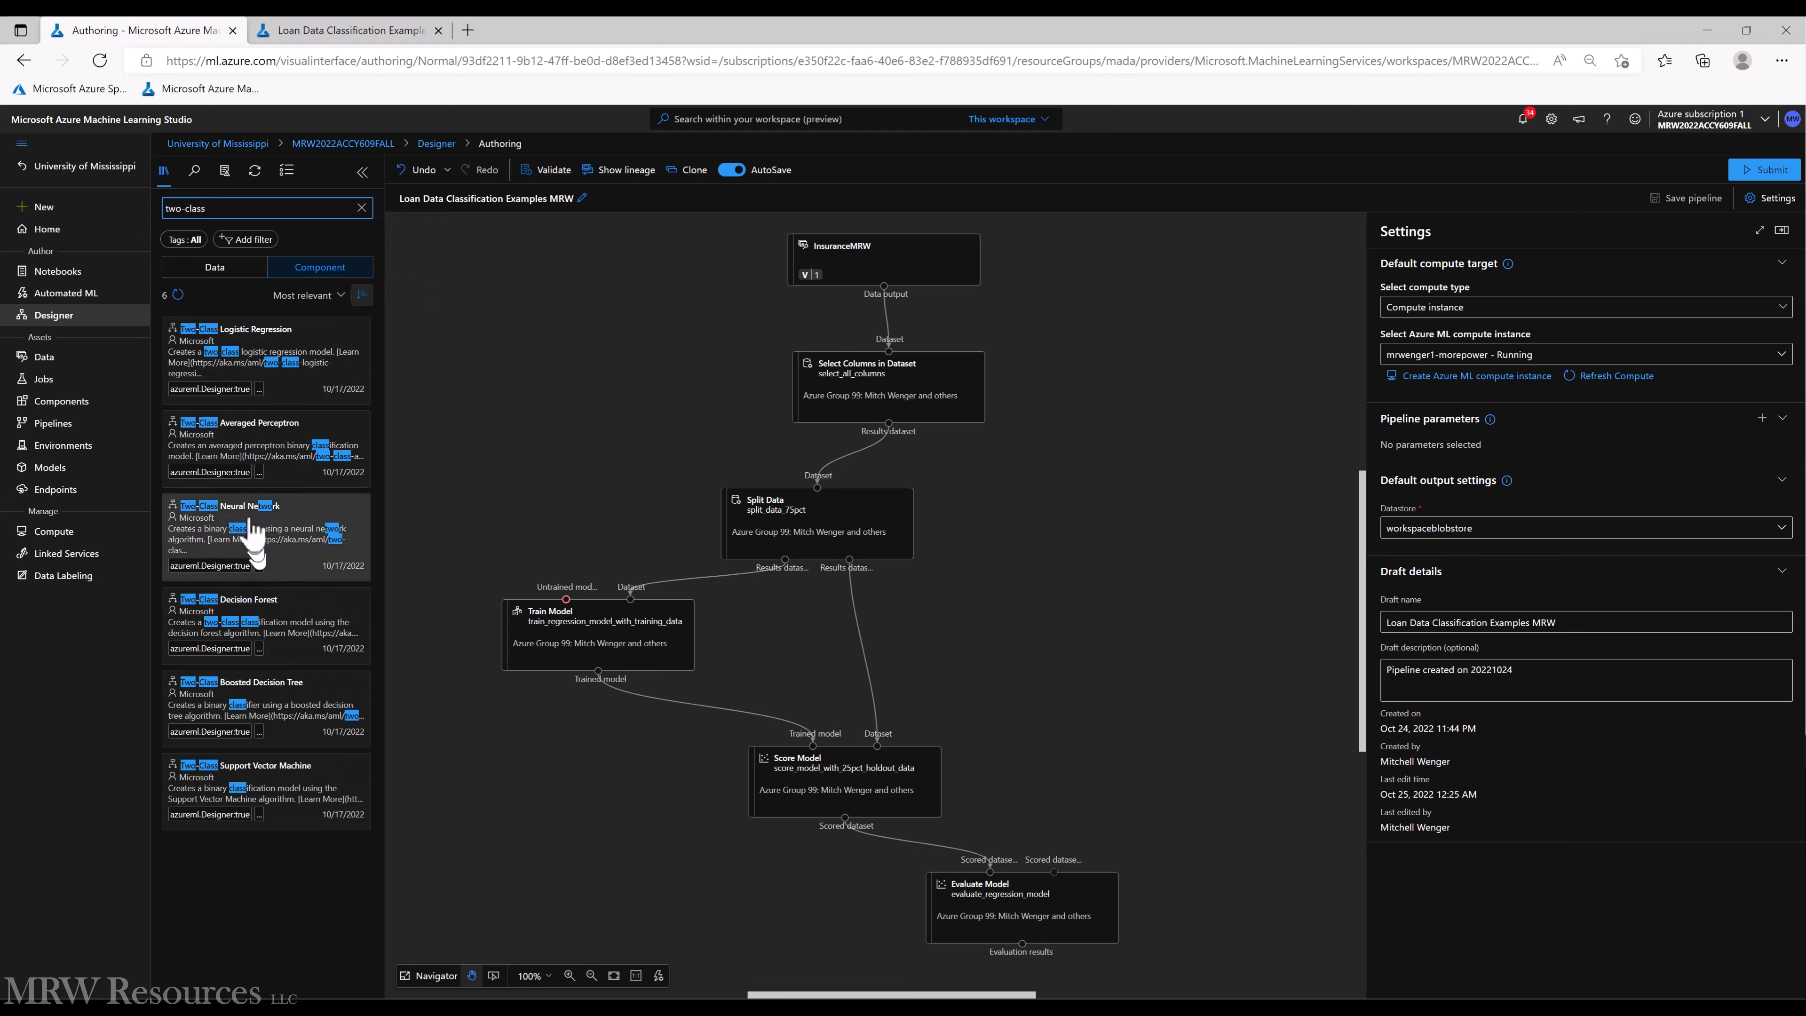
mouse_move(238, 387)
mouse_down()
mouse_move(476, 476)
mouse_move(565, 615)
mouse_up()
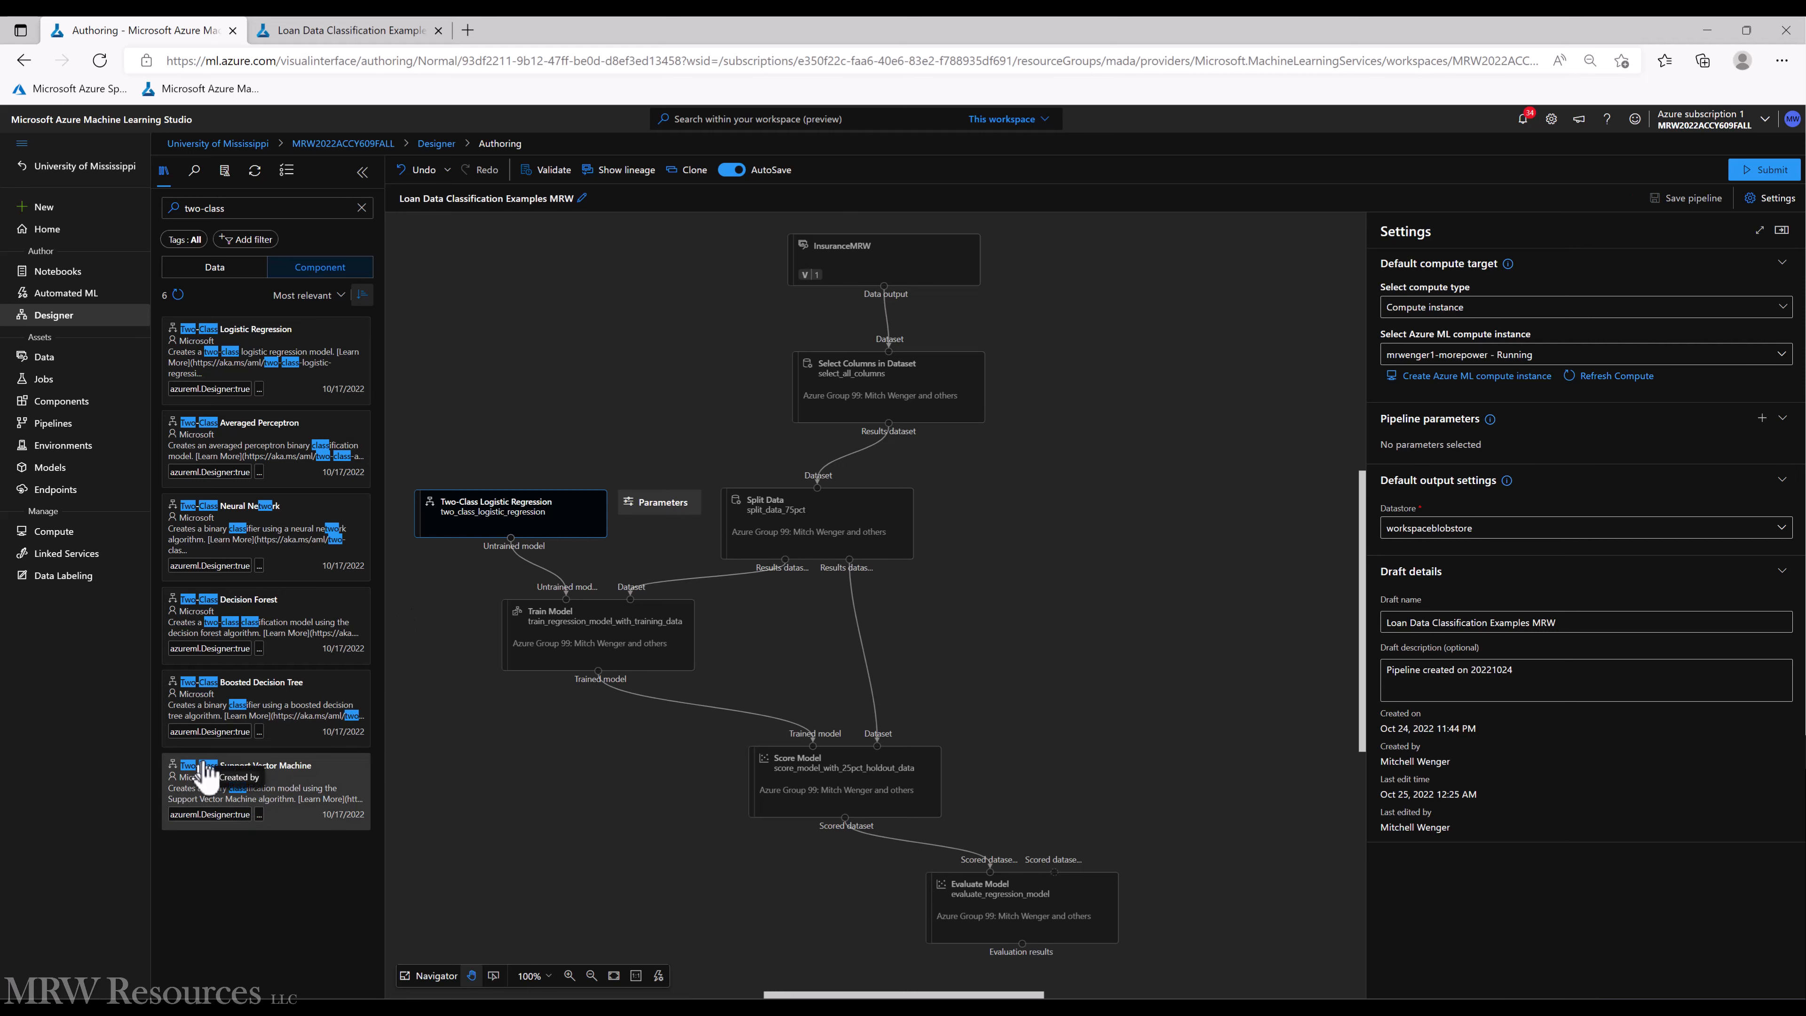
Add a Two-Class Support Vector Machine component opposite the logistic regression and move Split Data between the two algorithms
mouse_move(206, 788)
drag(206, 788, 1238, 601)
drag(1134, 731, 1132, 733)
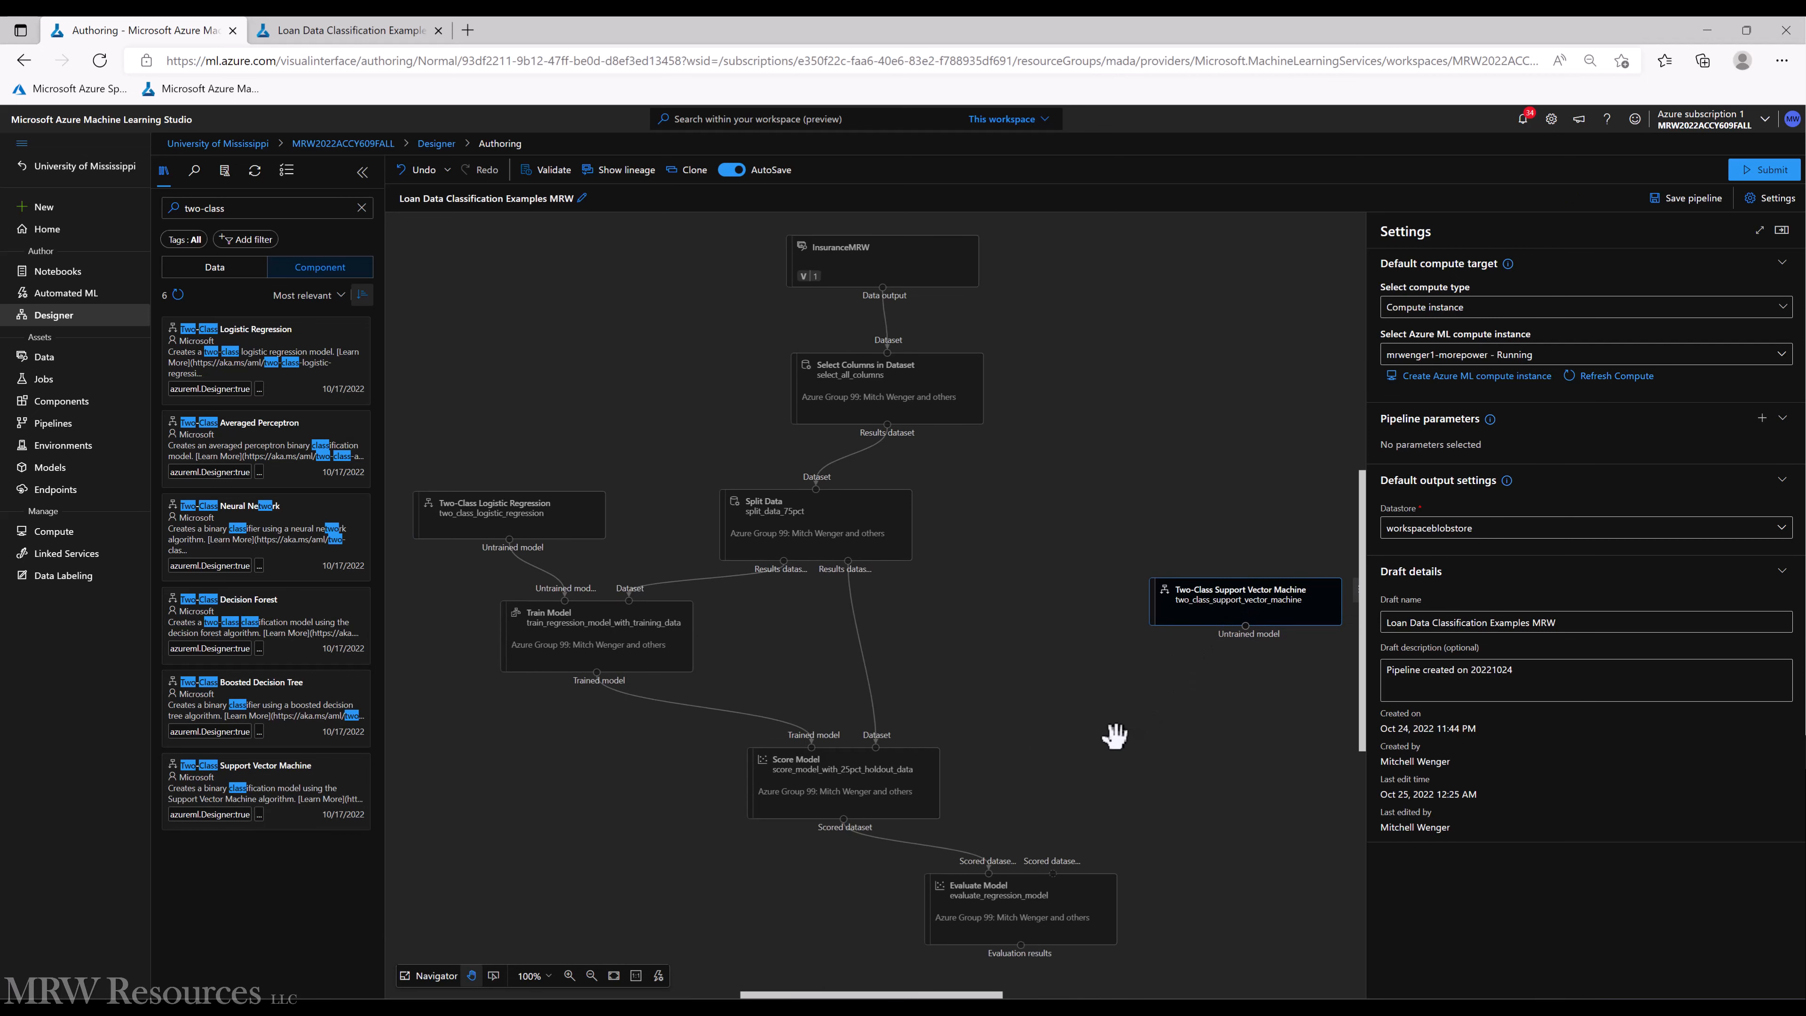
drag(854, 514, 898, 490)
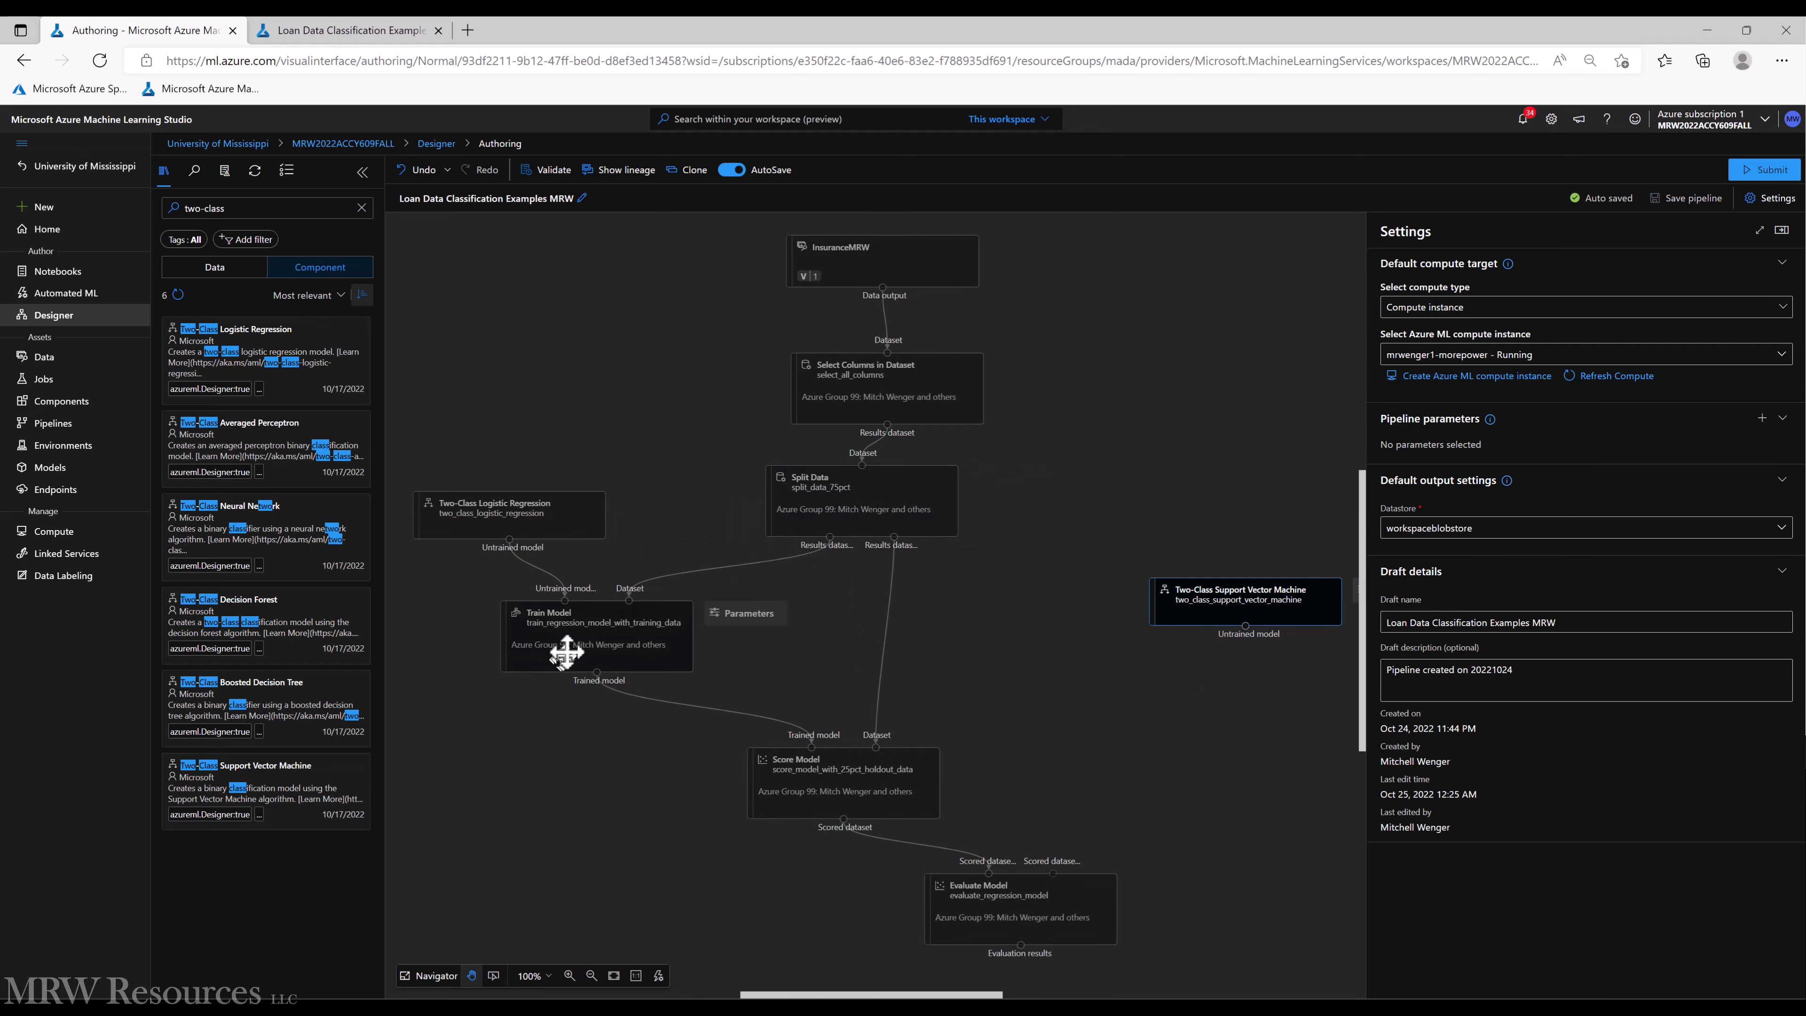
Duplicate the Train Model component and place the copy near the Two-Class Support Vector Machine
click(521, 668)
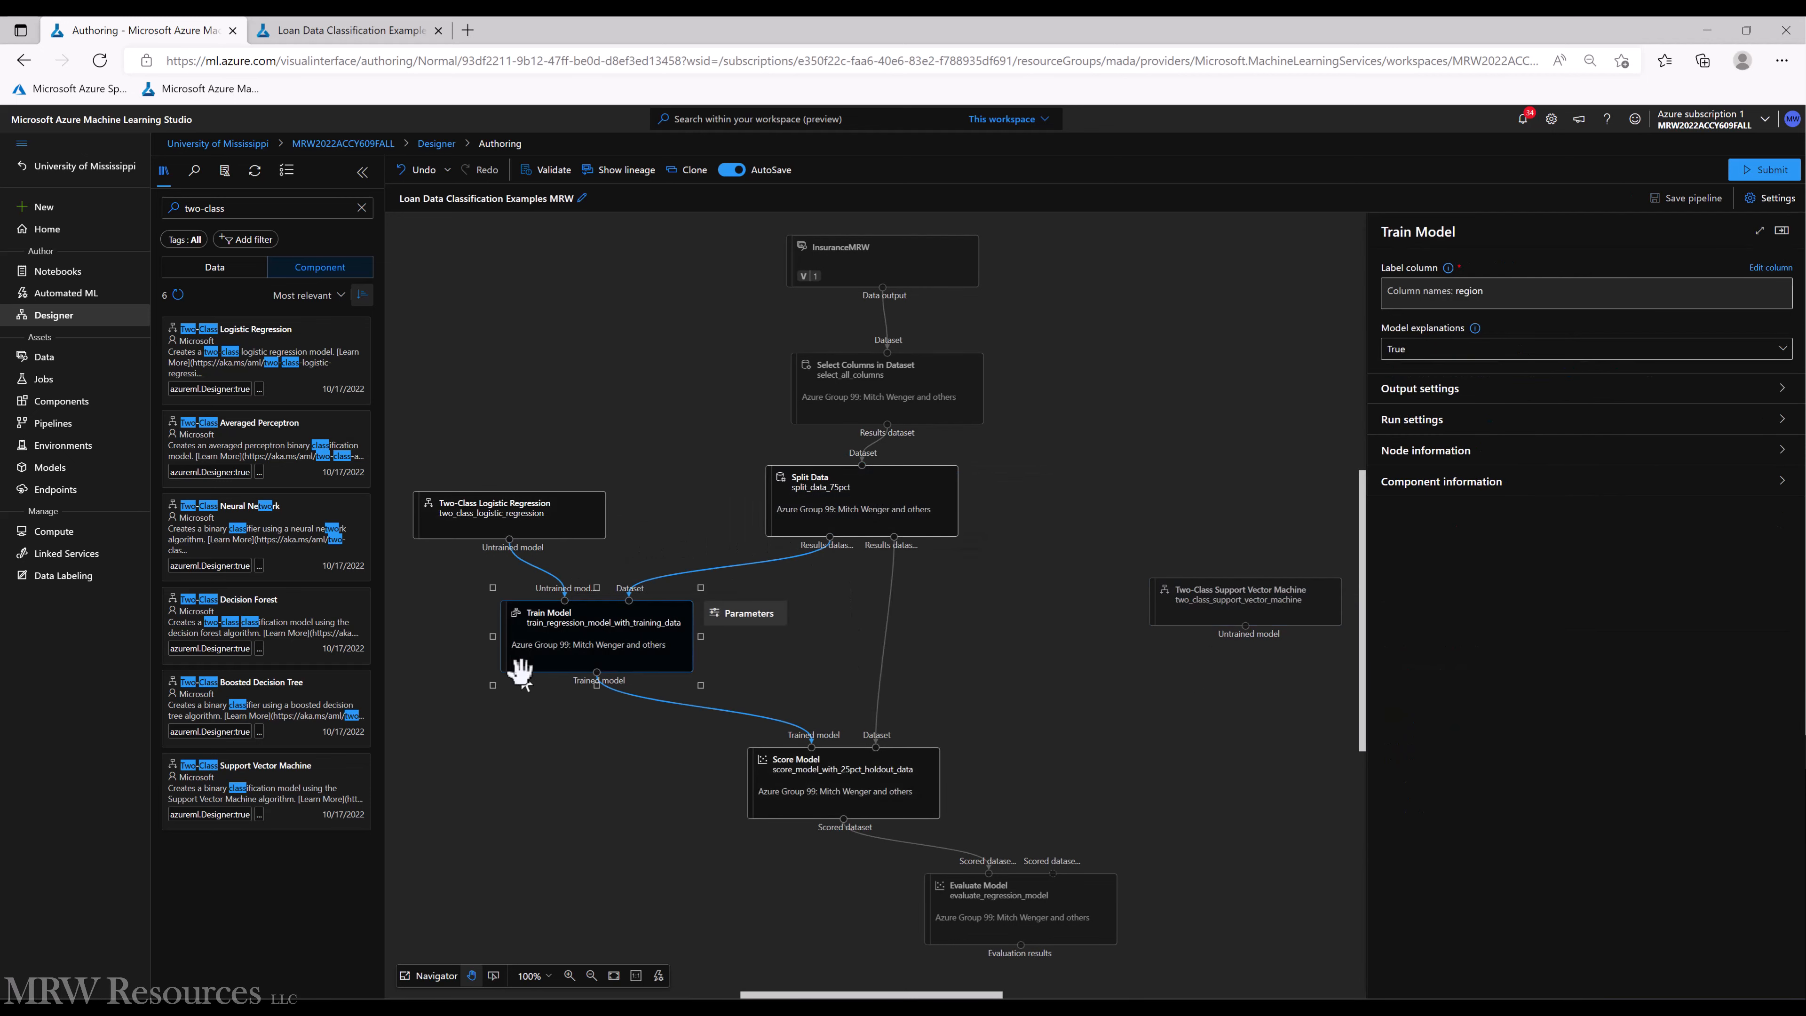
key(ctrl+v)
drag(540, 683, 1015, 630)
Duplicate Score Model, place the copy below the second Train Model, and move the original closer to the first Train Model
click(817, 758)
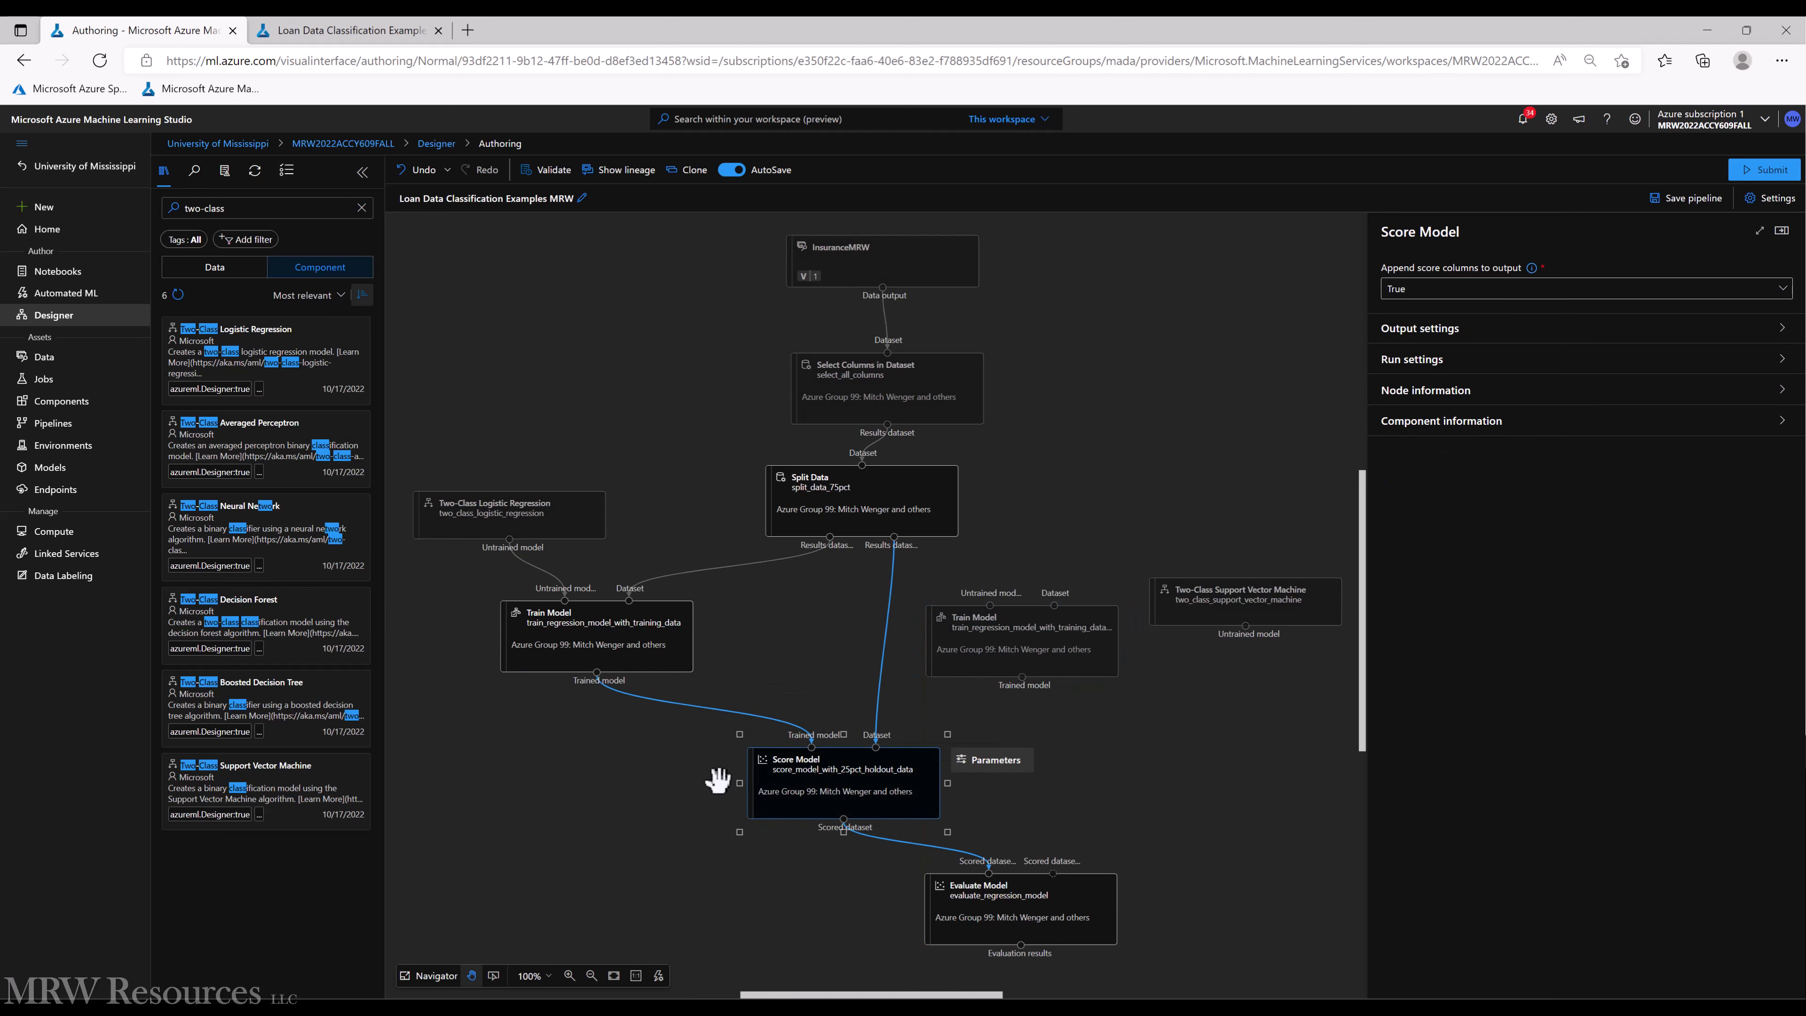
key(ctrl+c)
key(ctrl+v)
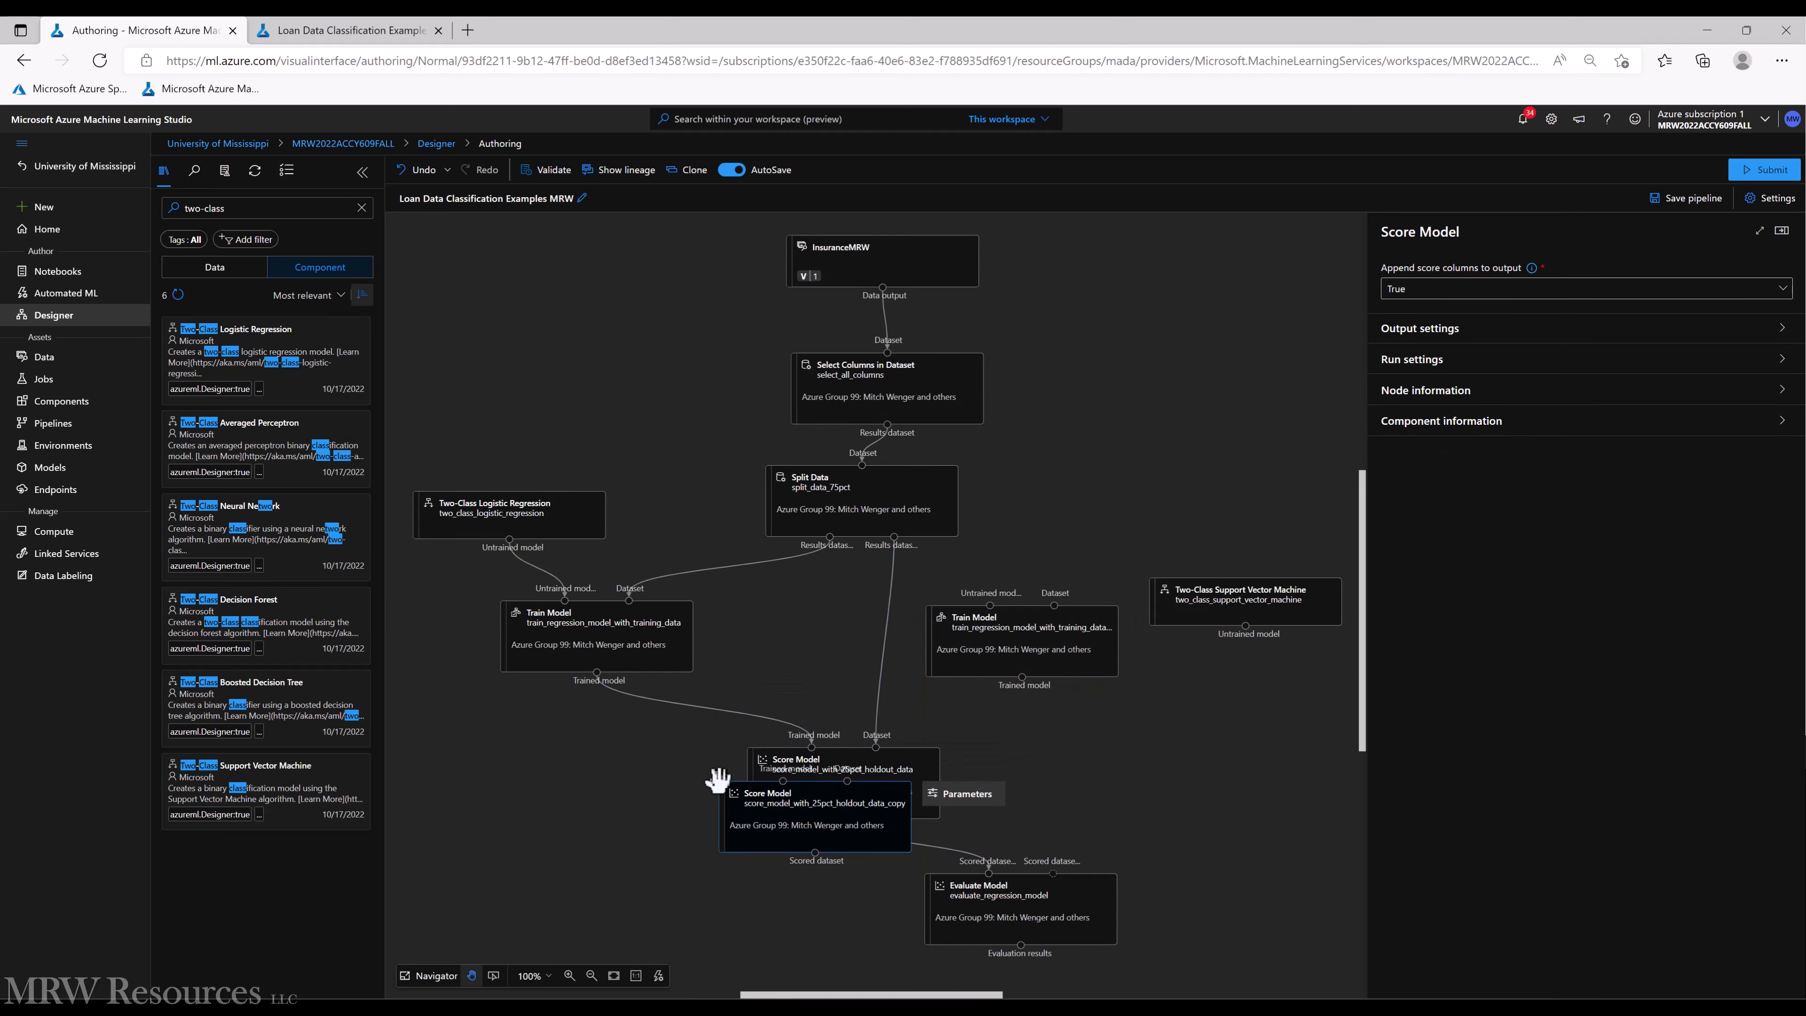
drag(717, 778, 1102, 759)
drag(796, 783, 687, 762)
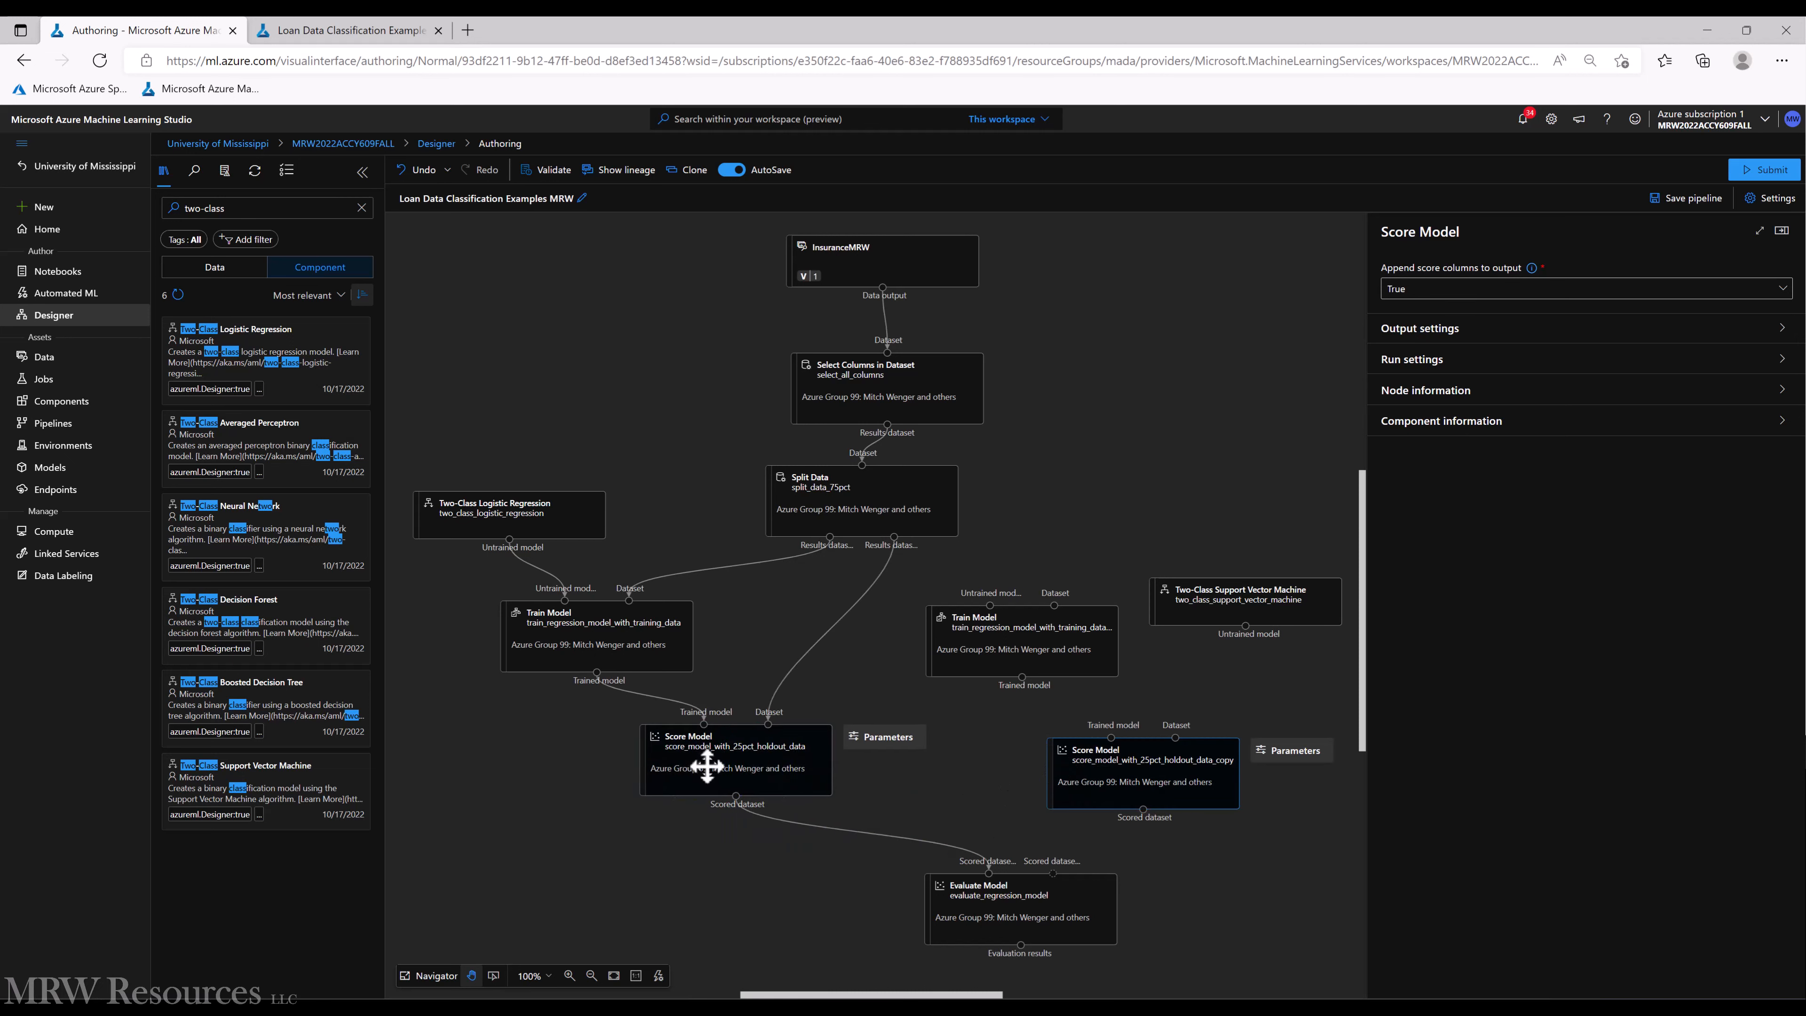
Connect Split Data's first output and the Two-Class Support Vector Machine to the copied Train Model's inputs, repositioning both components
click(988, 626)
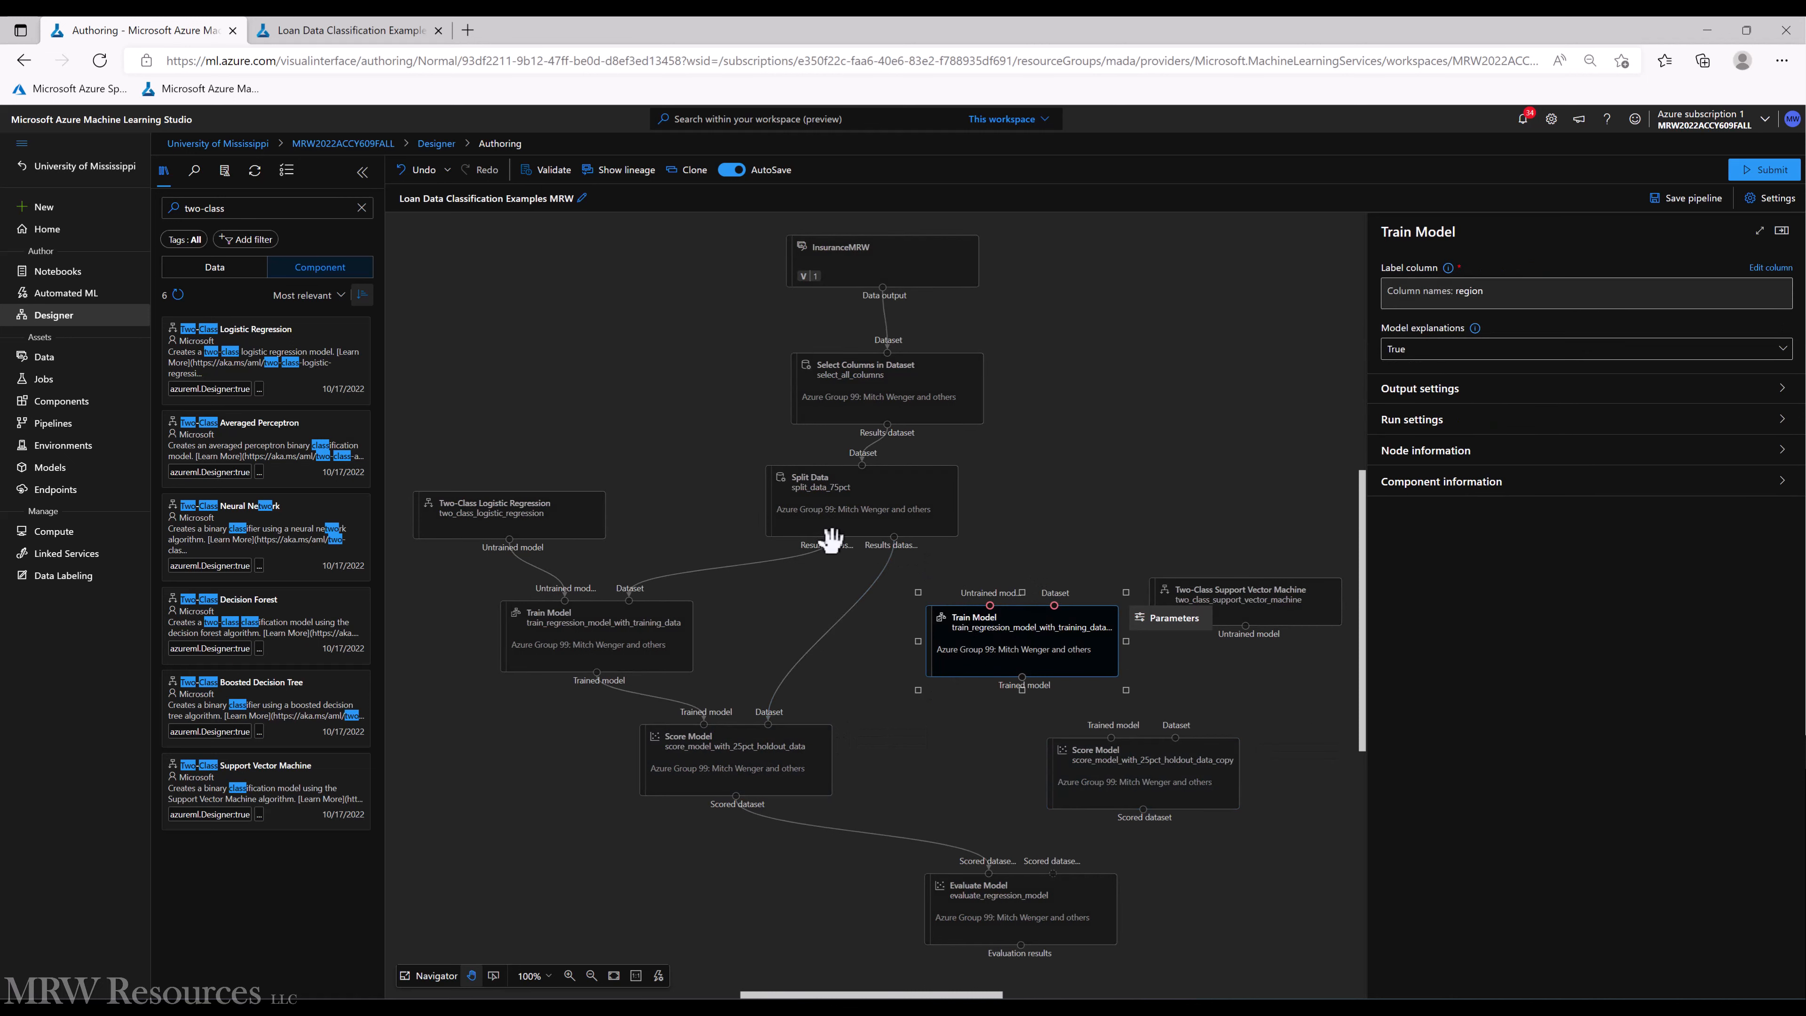
drag(829, 537, 990, 610)
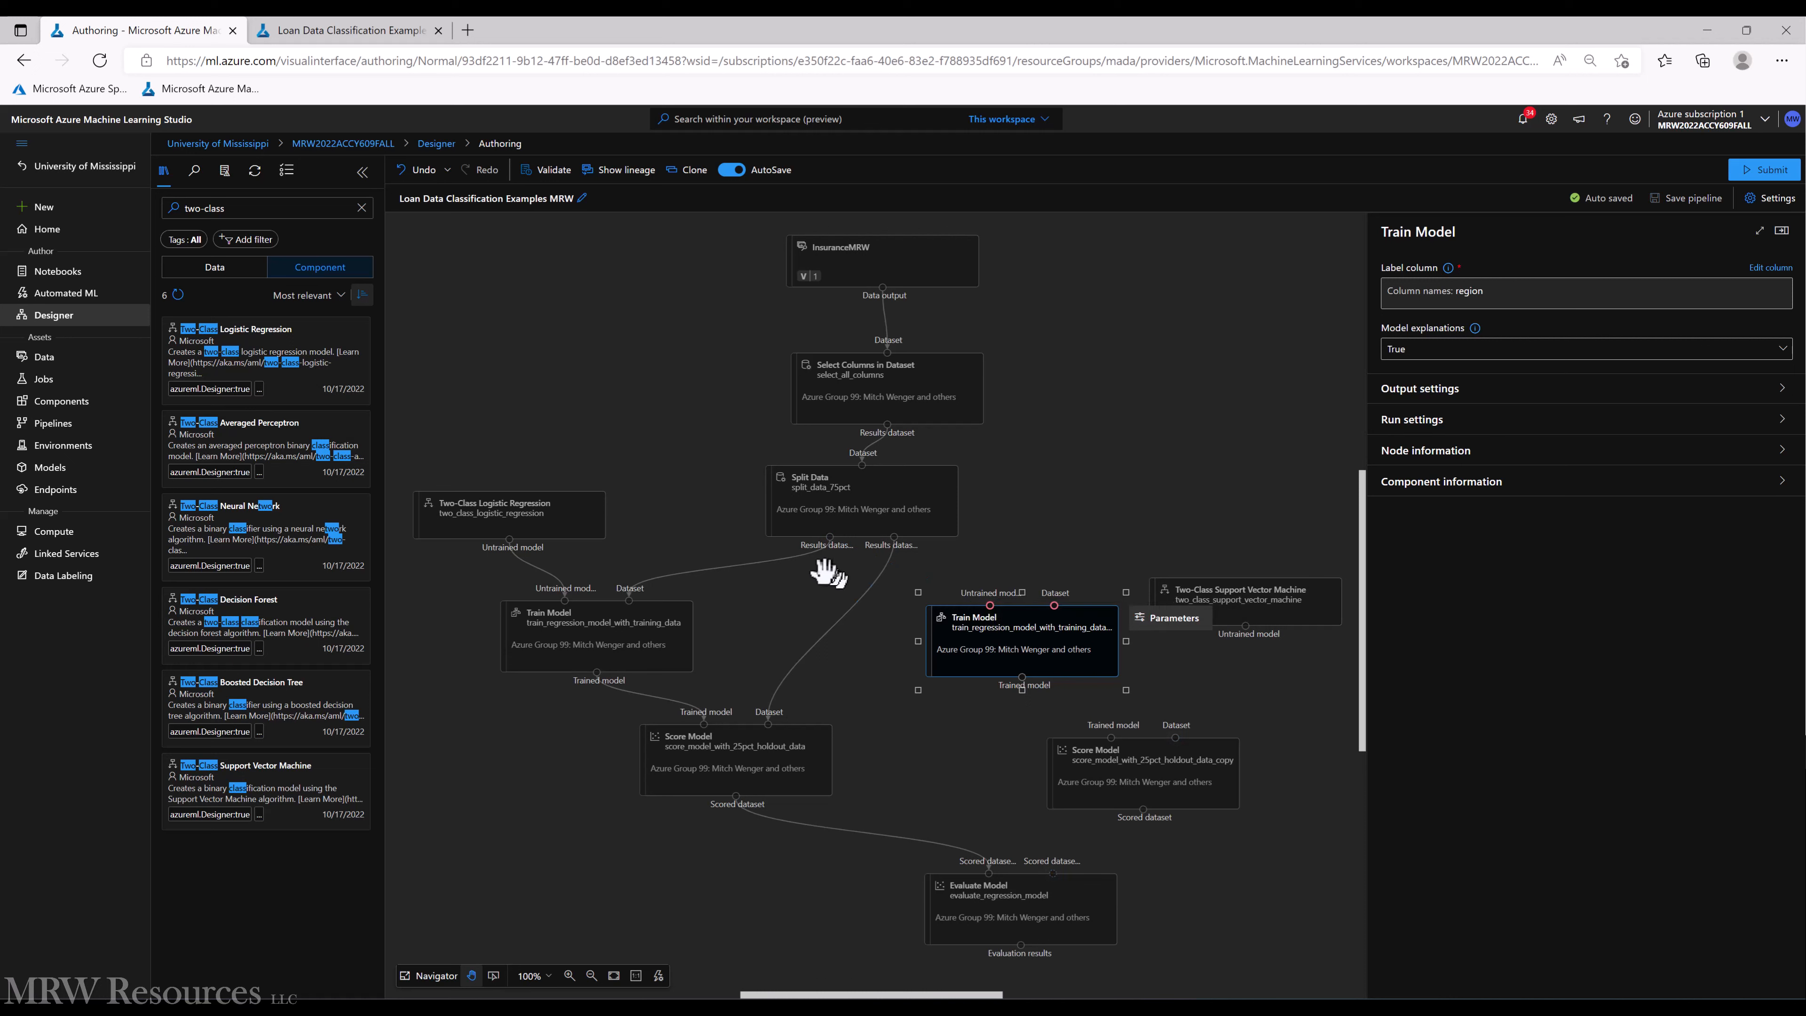
drag(830, 537, 1058, 610)
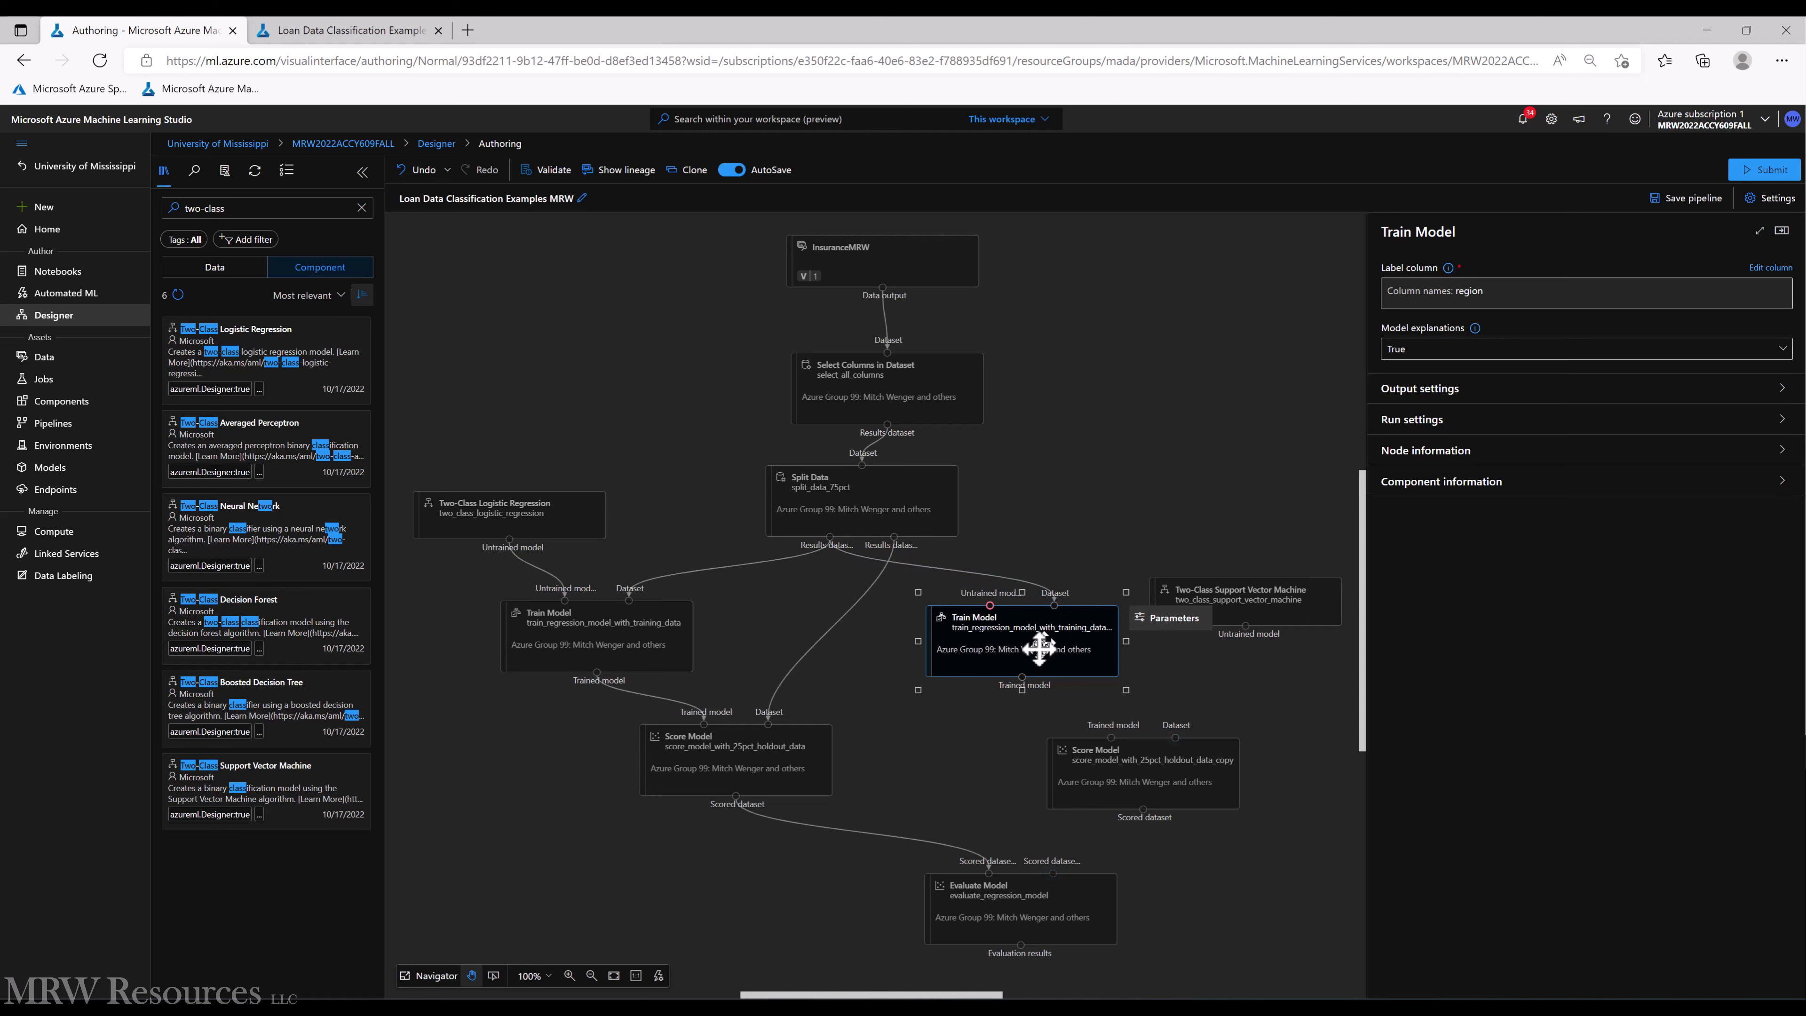
drag(1022, 659, 1024, 690)
drag(1212, 612, 1166, 526)
drag(1041, 684, 1085, 653)
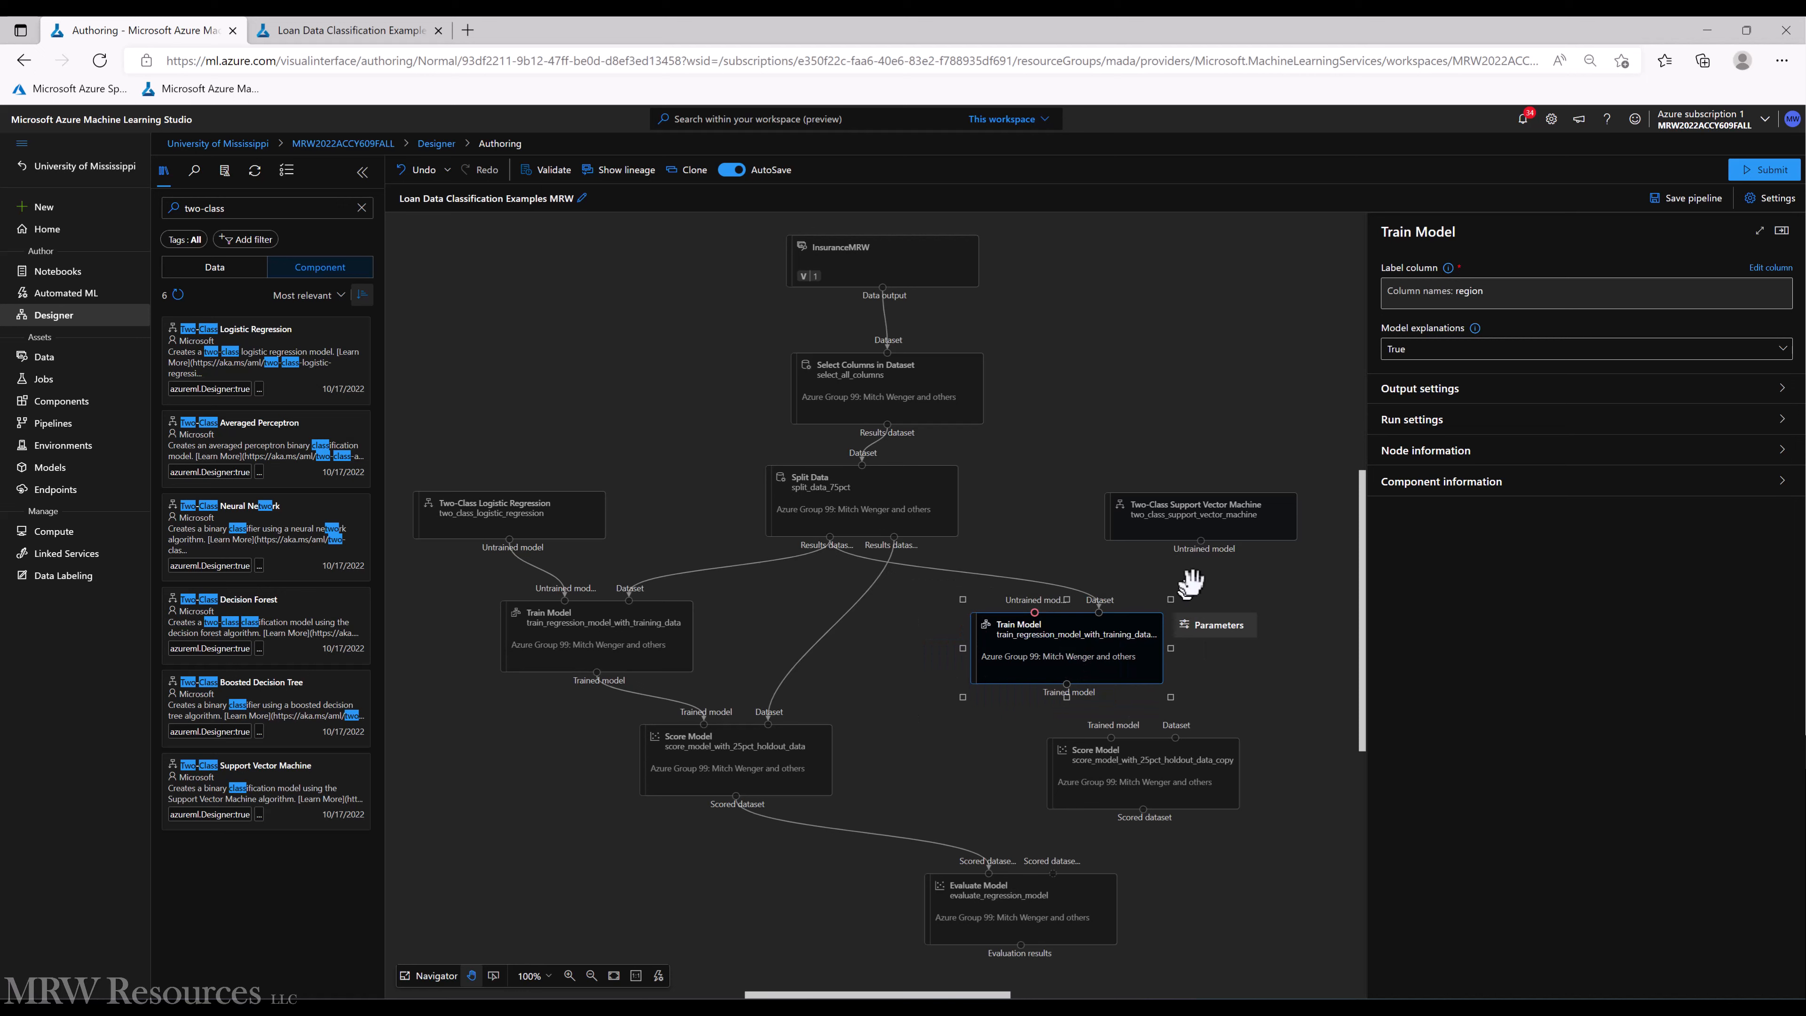
drag(1202, 542, 1036, 614)
Set the Two-Class Support Vector Machine's random number seed to 12345 and enter a random number seed for the Two-Class Logistic Regression
click(1201, 512)
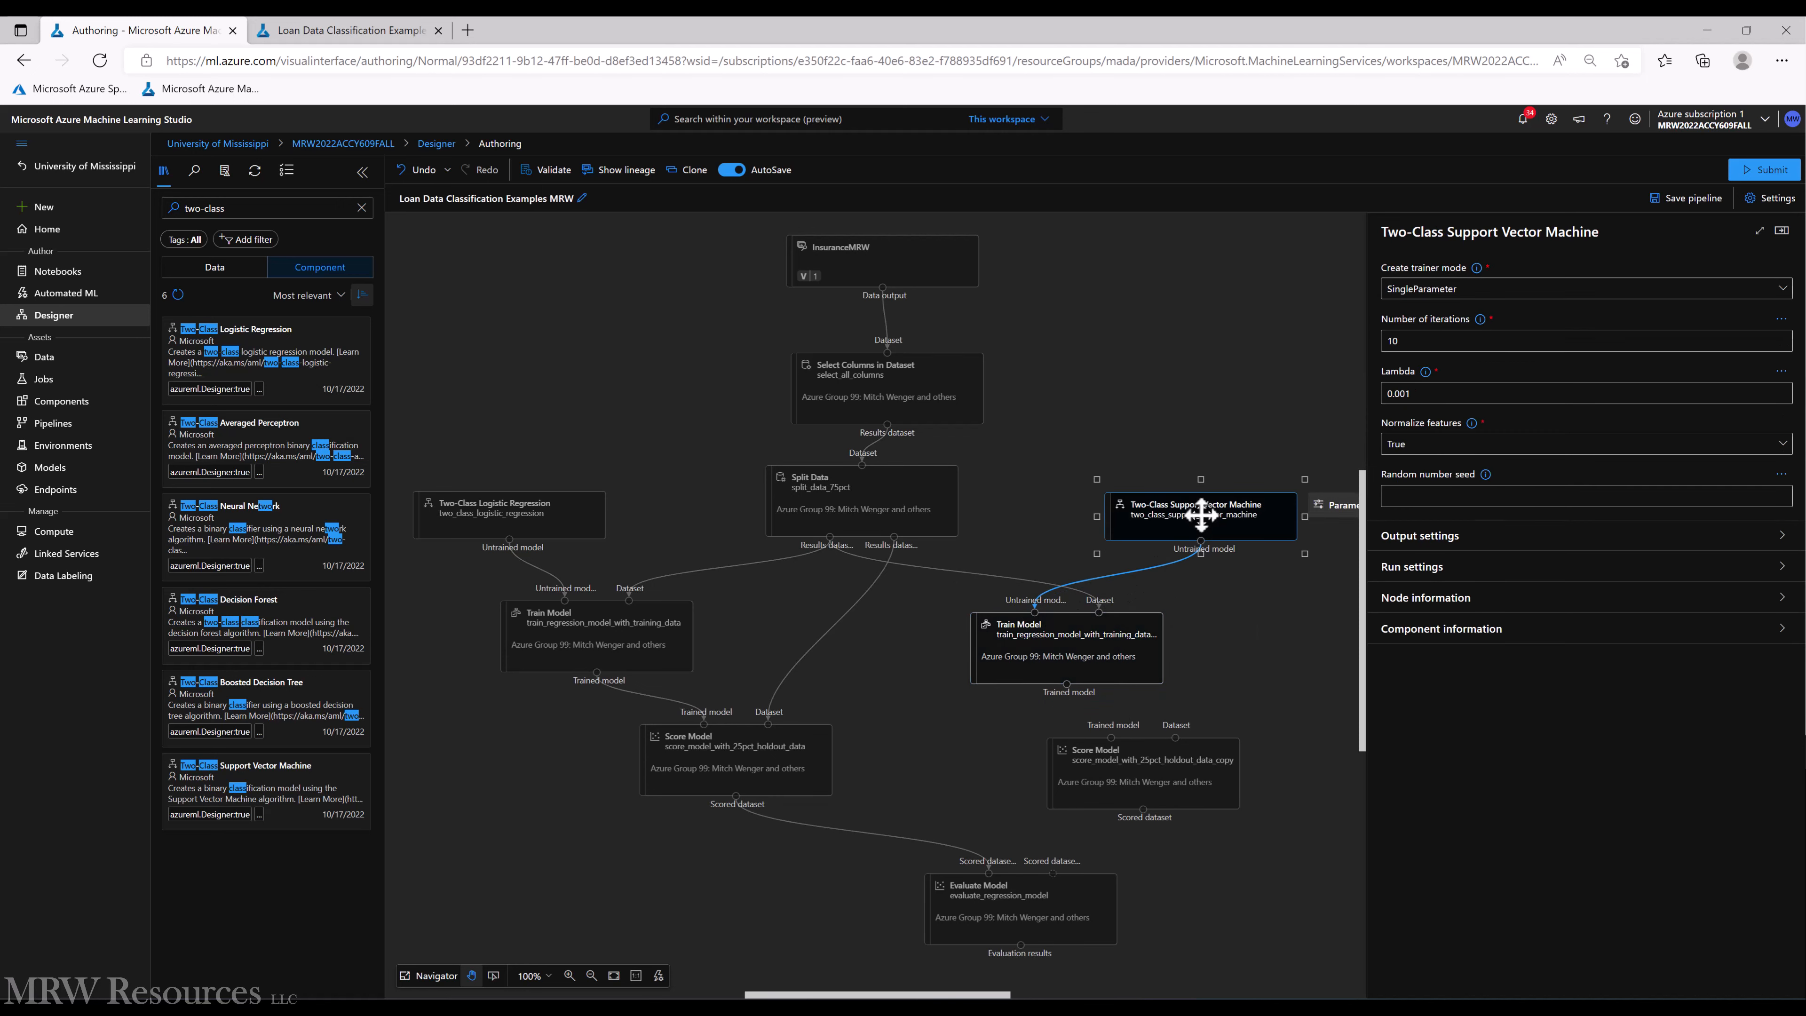
click(1405, 496)
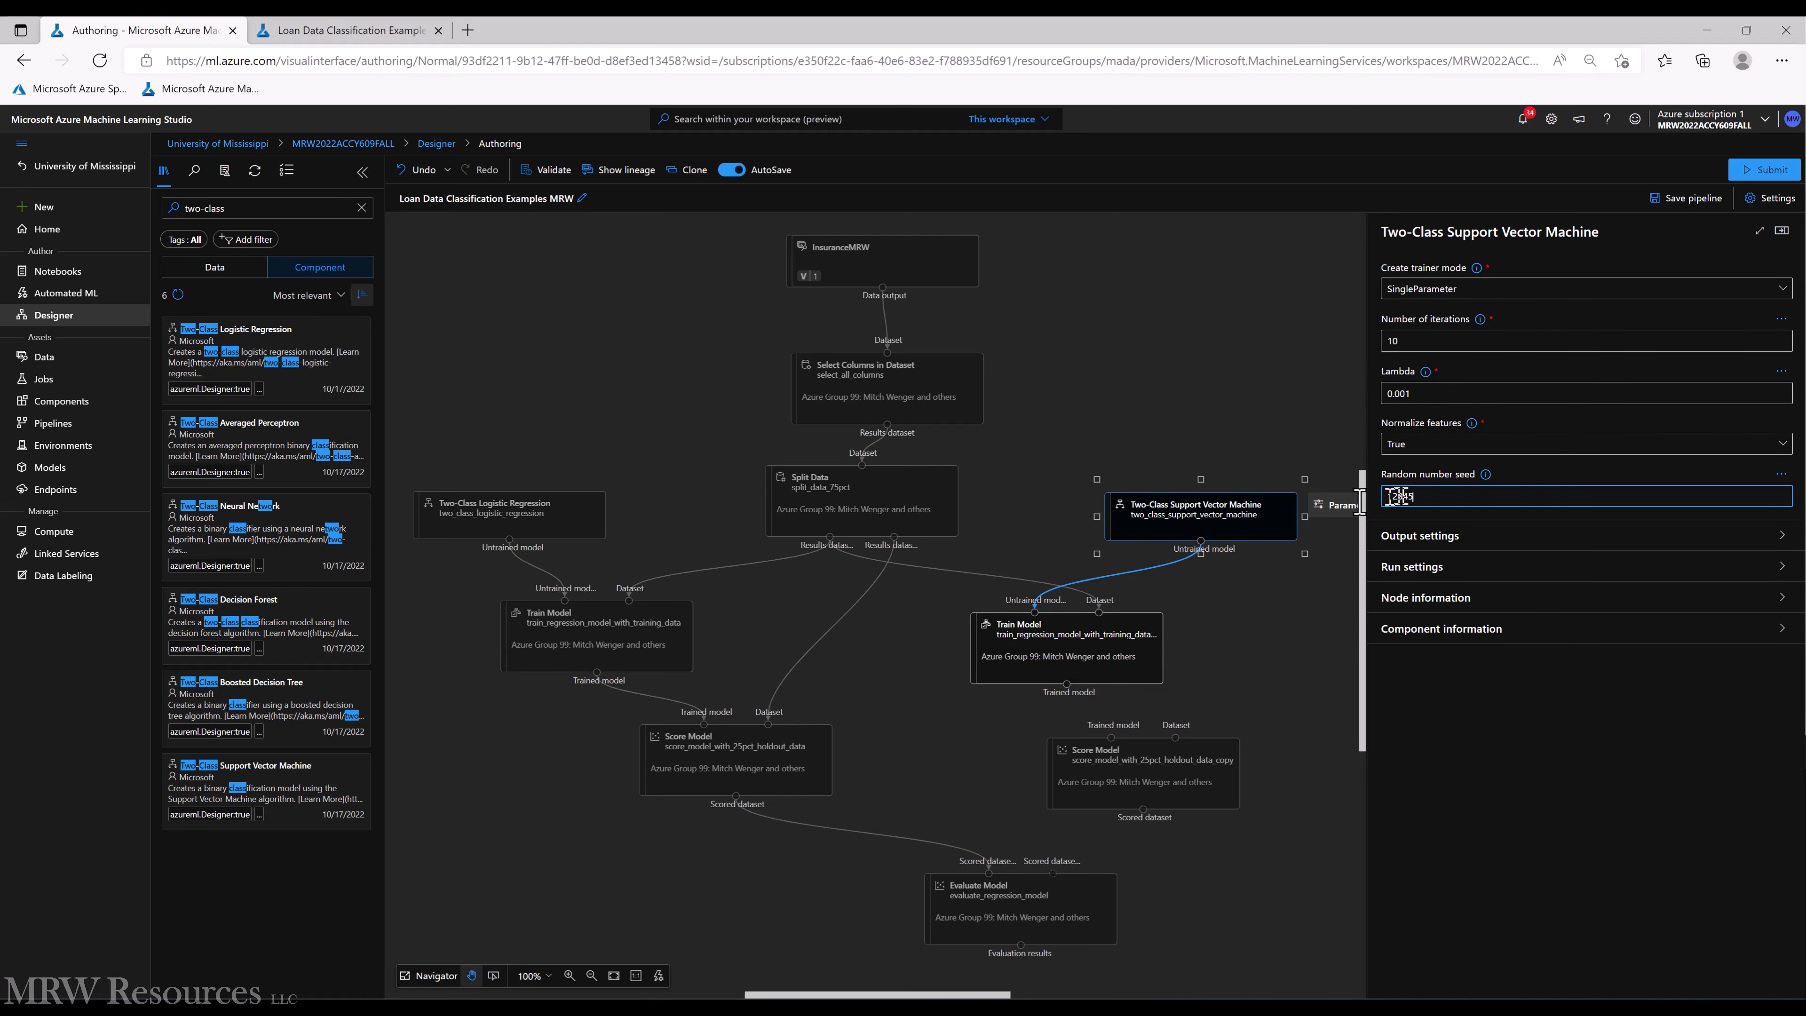
click(476, 506)
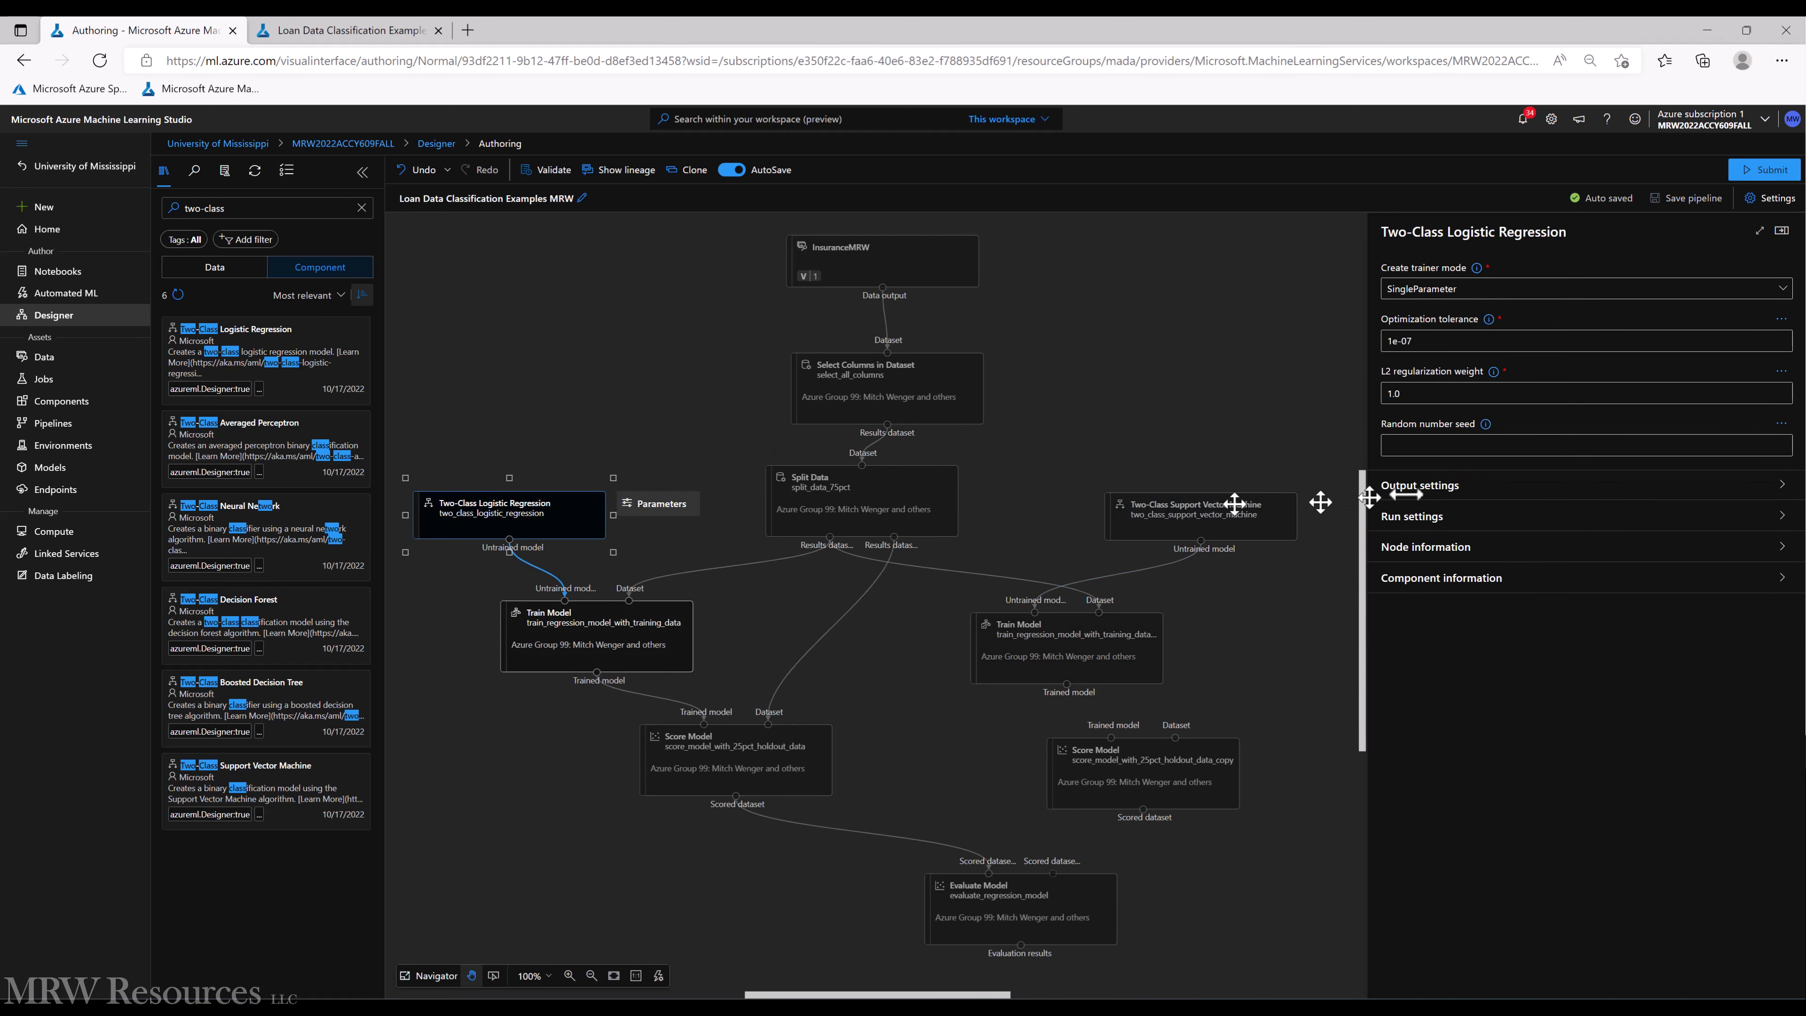
click(1426, 444)
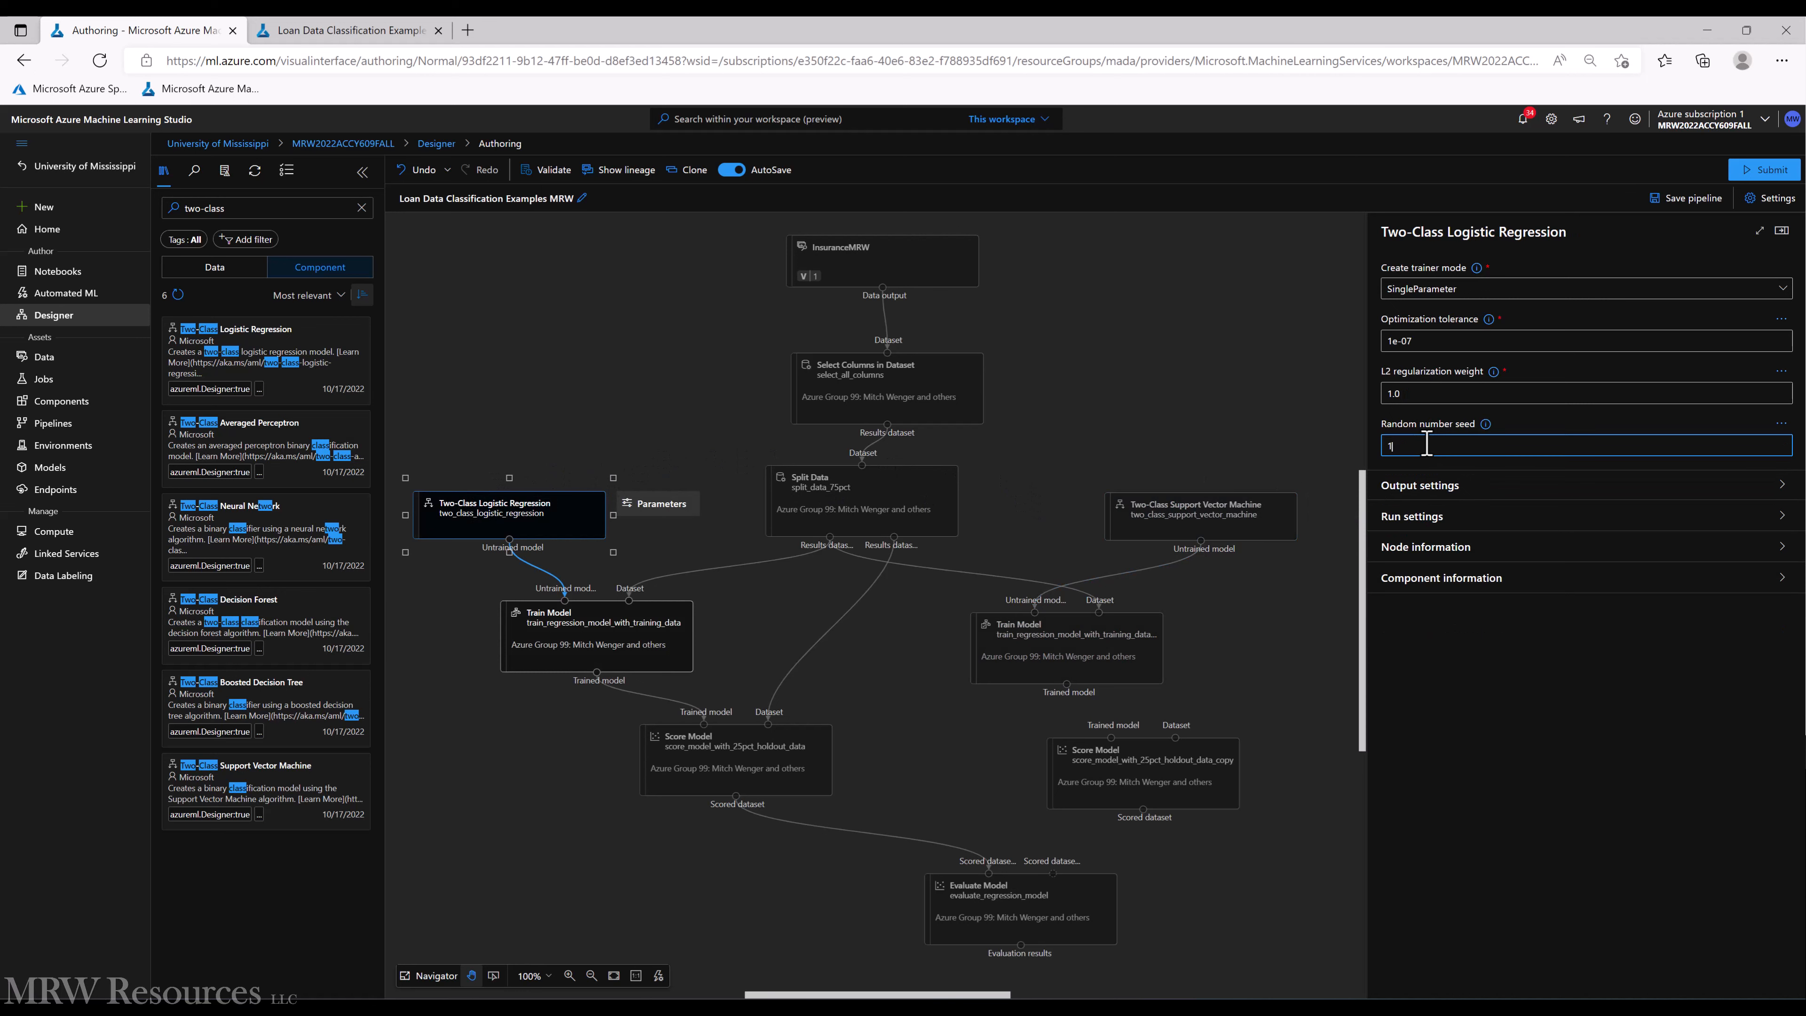
Connect the second Train Model and Split Data's second output to the copied Score Model, and tidy the positions of this branch
click(1040, 662)
drag(1067, 684, 1110, 743)
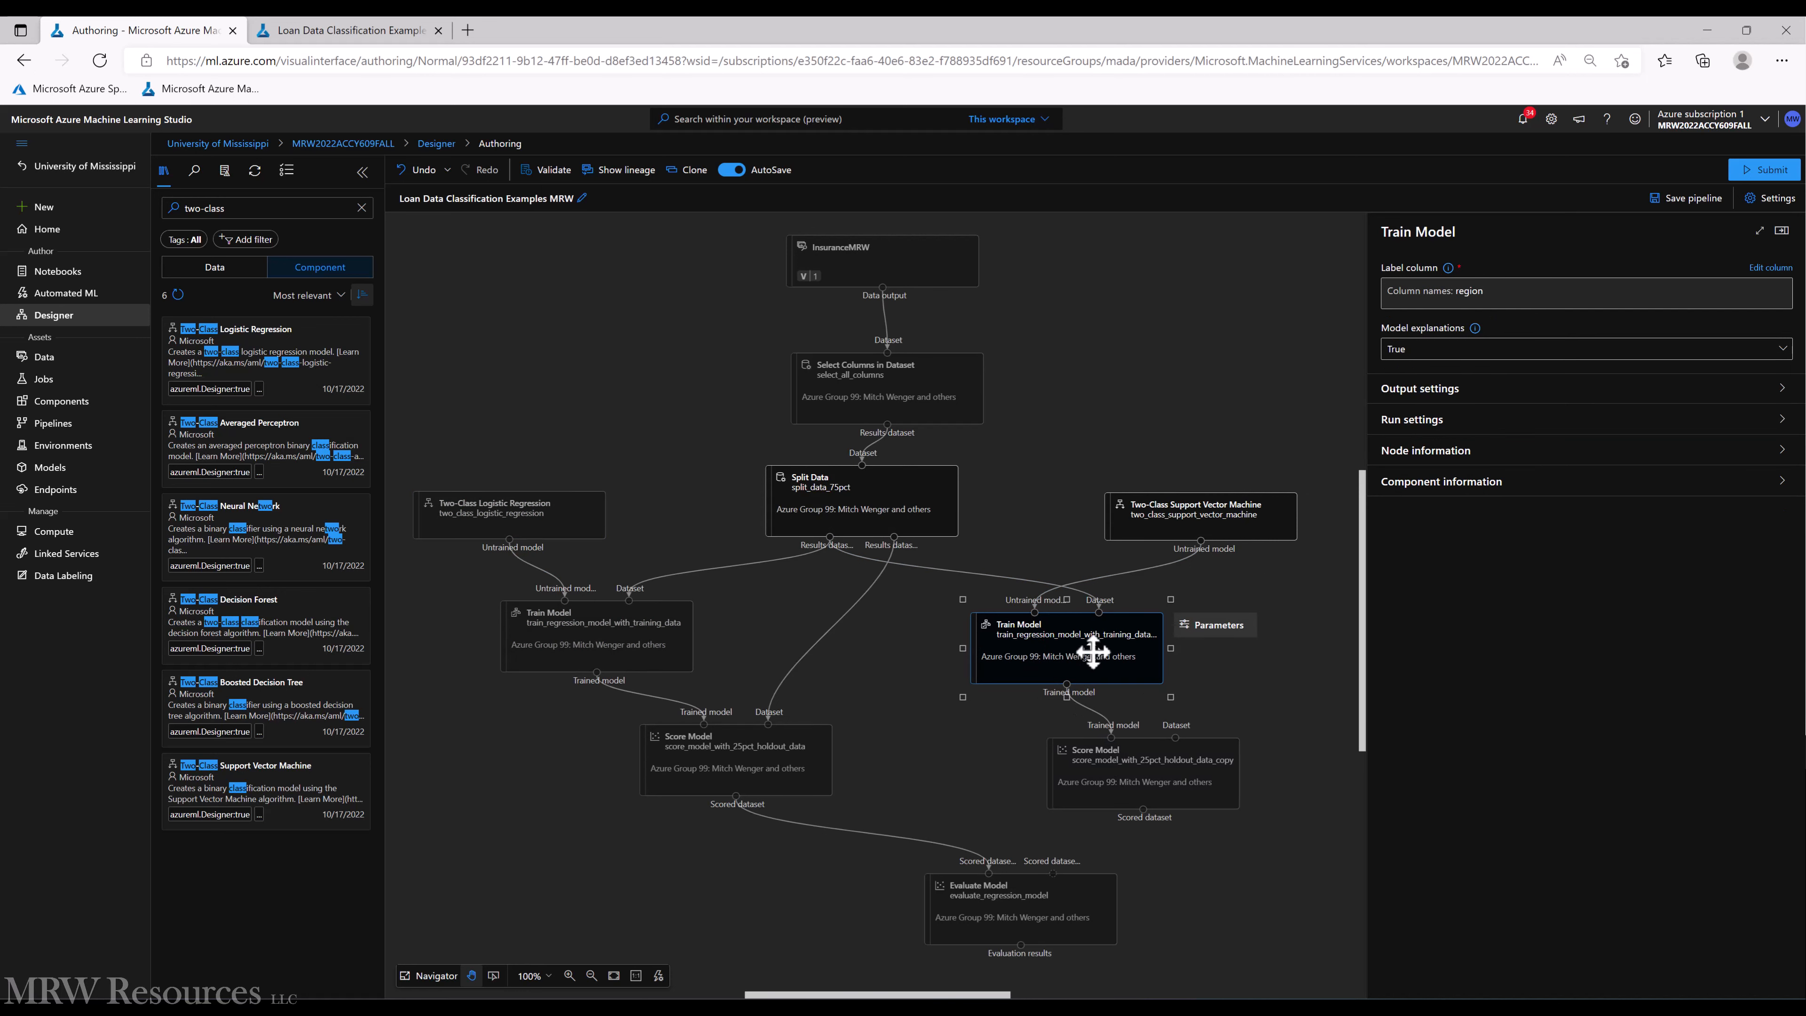
drag(1092, 652, 1149, 655)
drag(1121, 774, 977, 751)
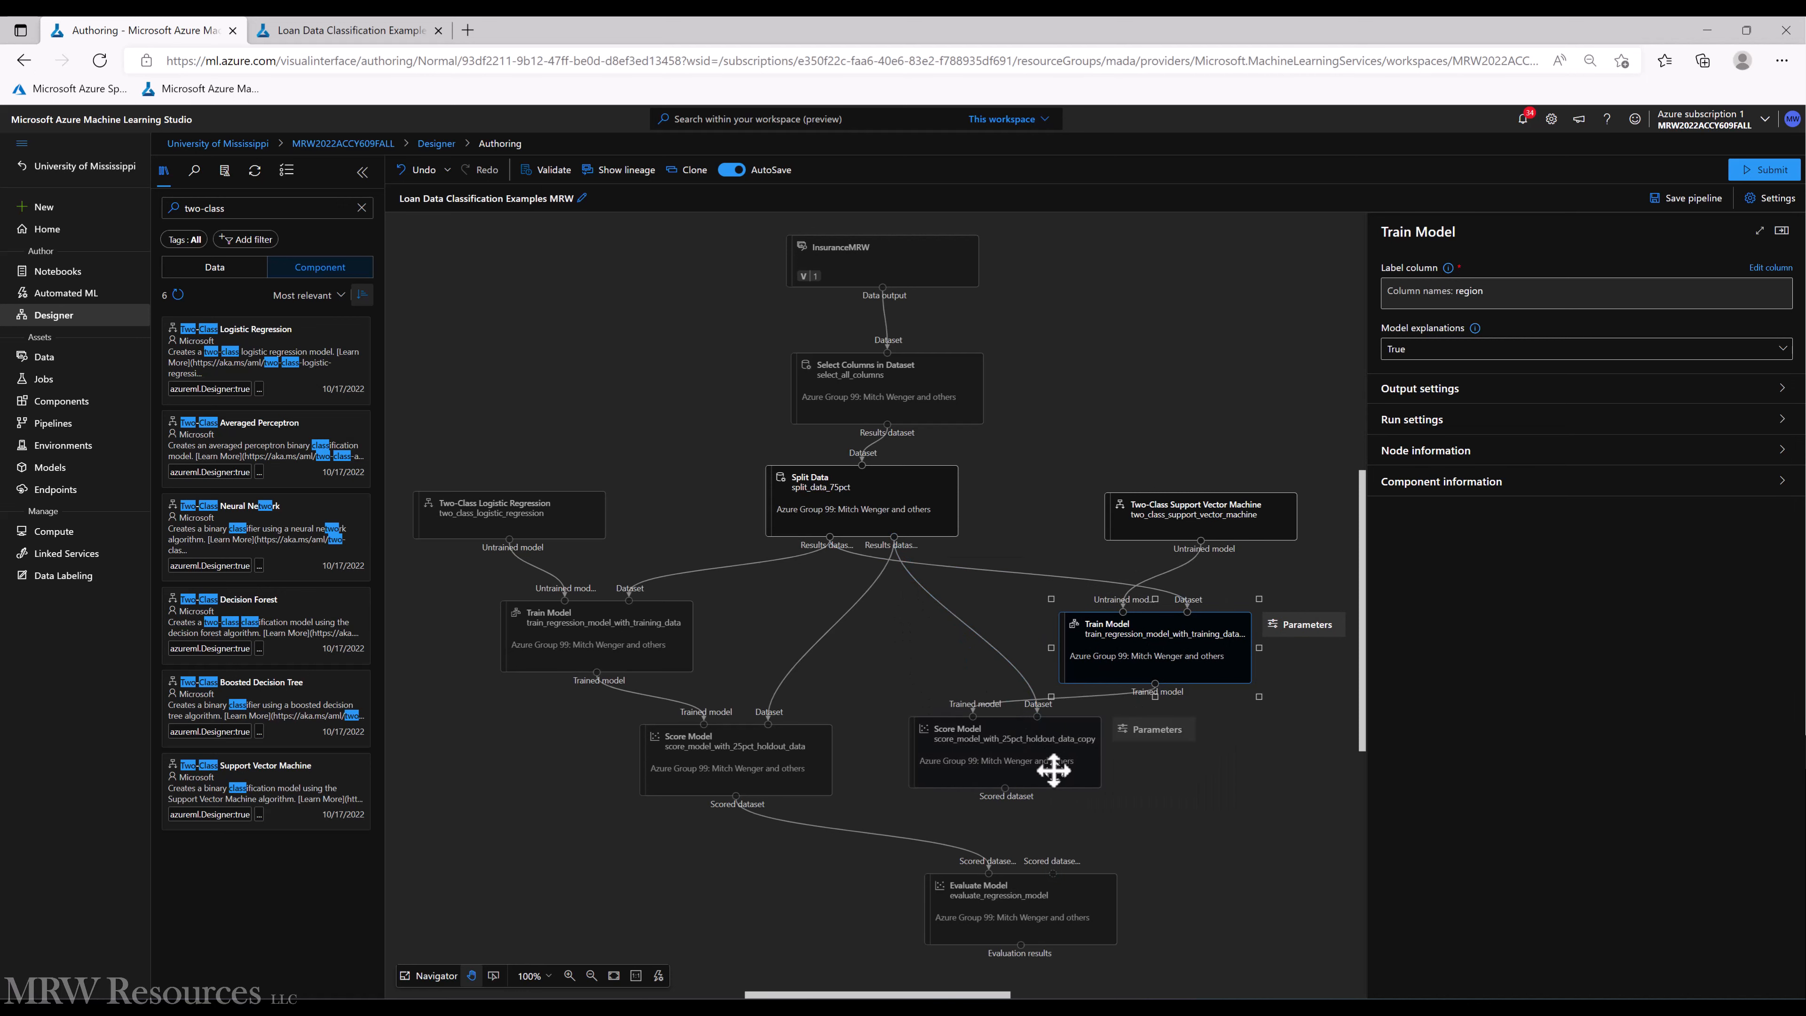
mouse_move(1051, 772)
mouse_down()
mouse_move(1048, 792)
mouse_move(1017, 779)
mouse_up()
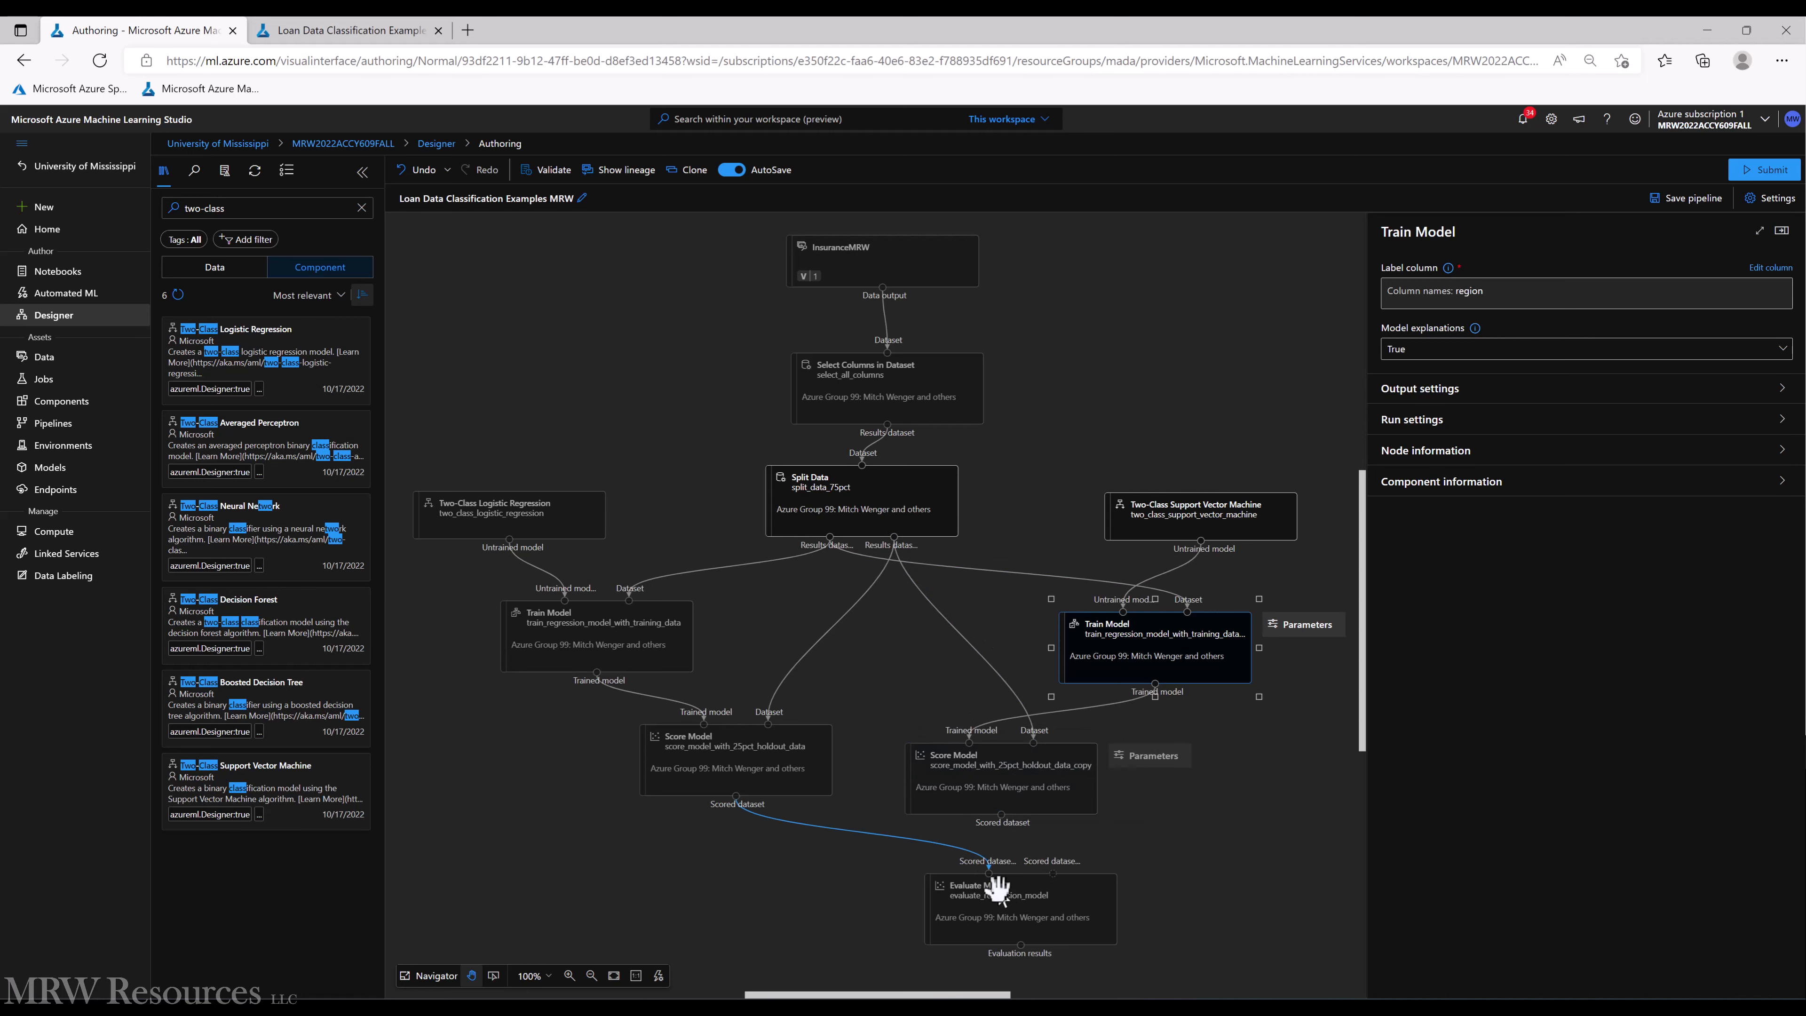
Center Evaluate Model below both Score Models and connect the copied Score Model to its second scored dataset input
drag(1009, 920, 865, 917)
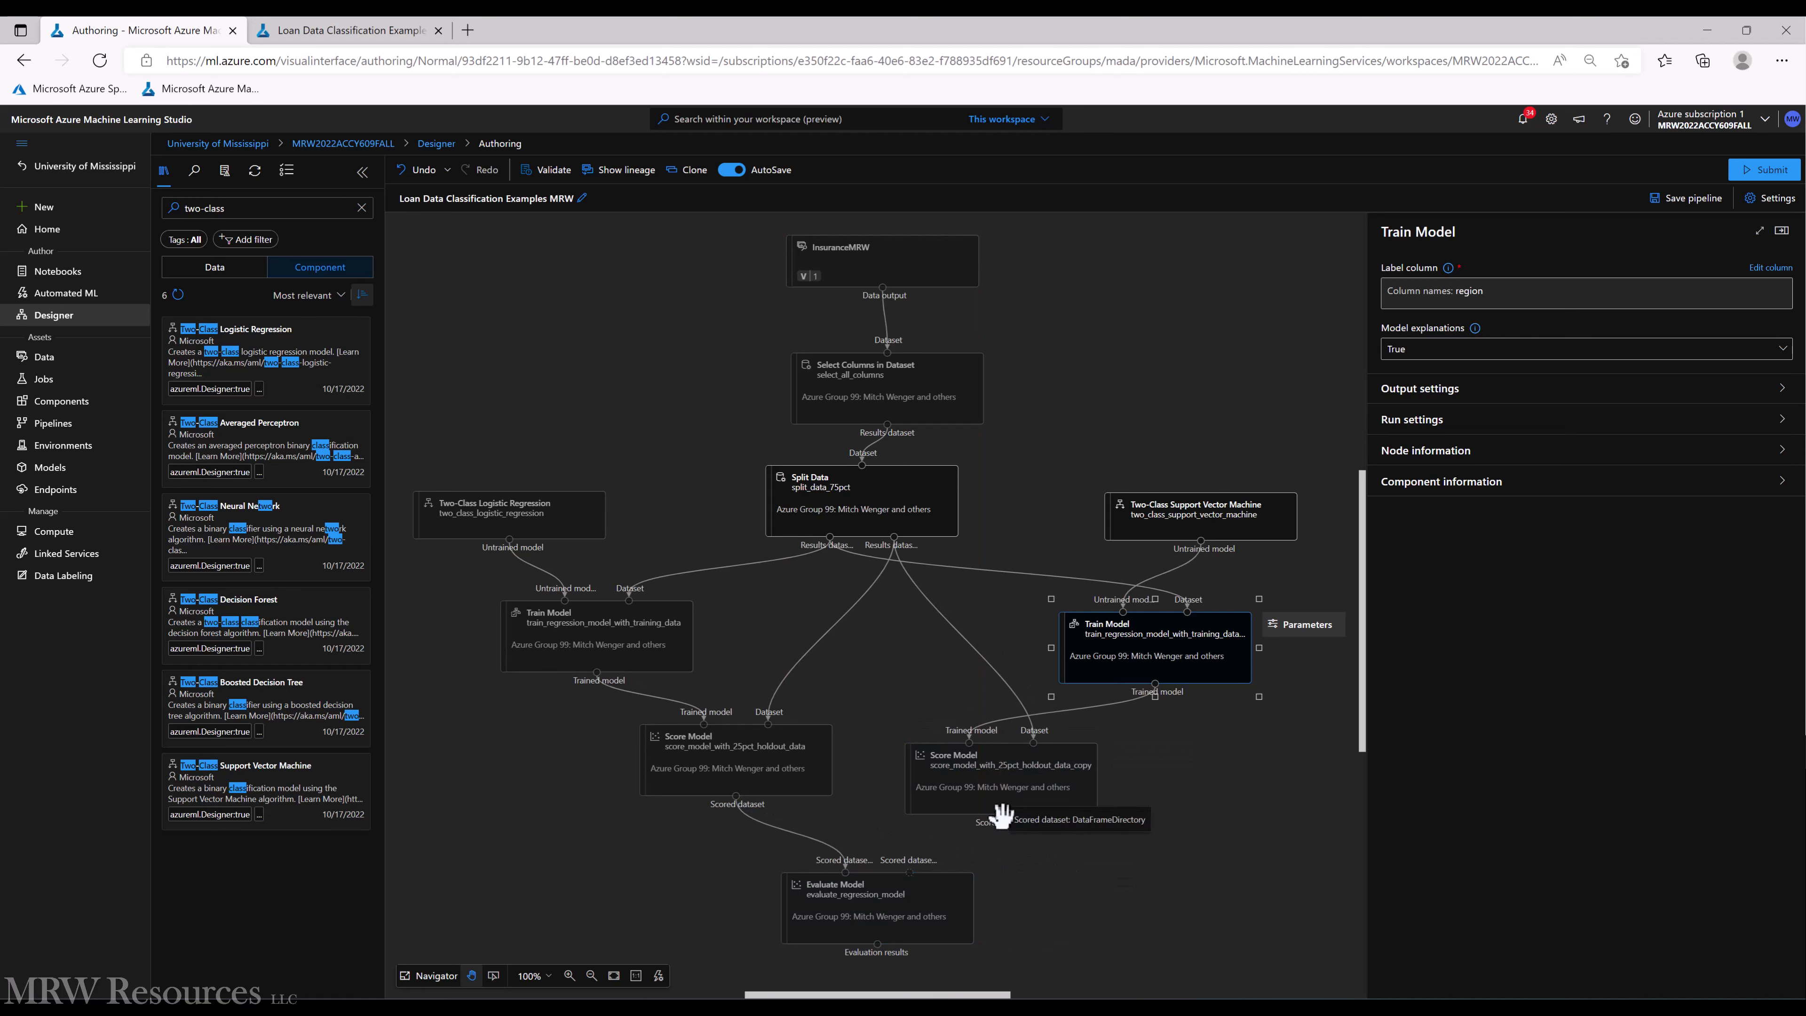
drag(1001, 813, 896, 872)
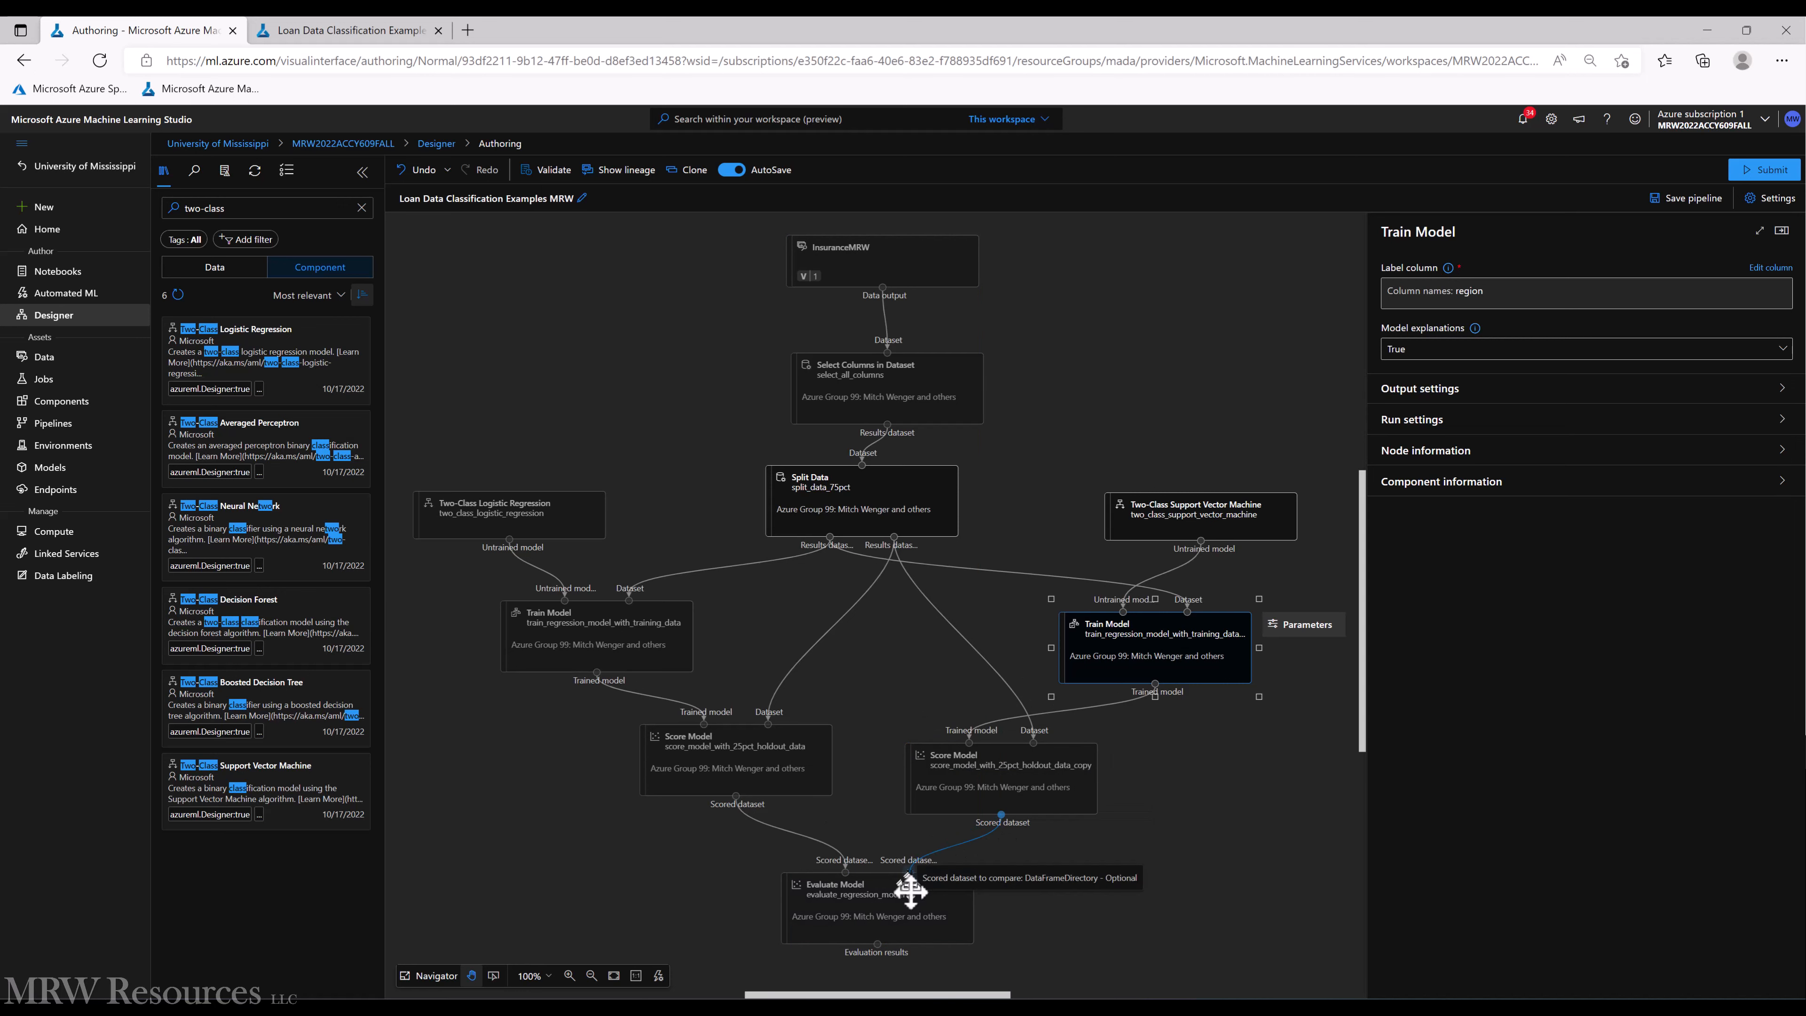
click(1062, 930)
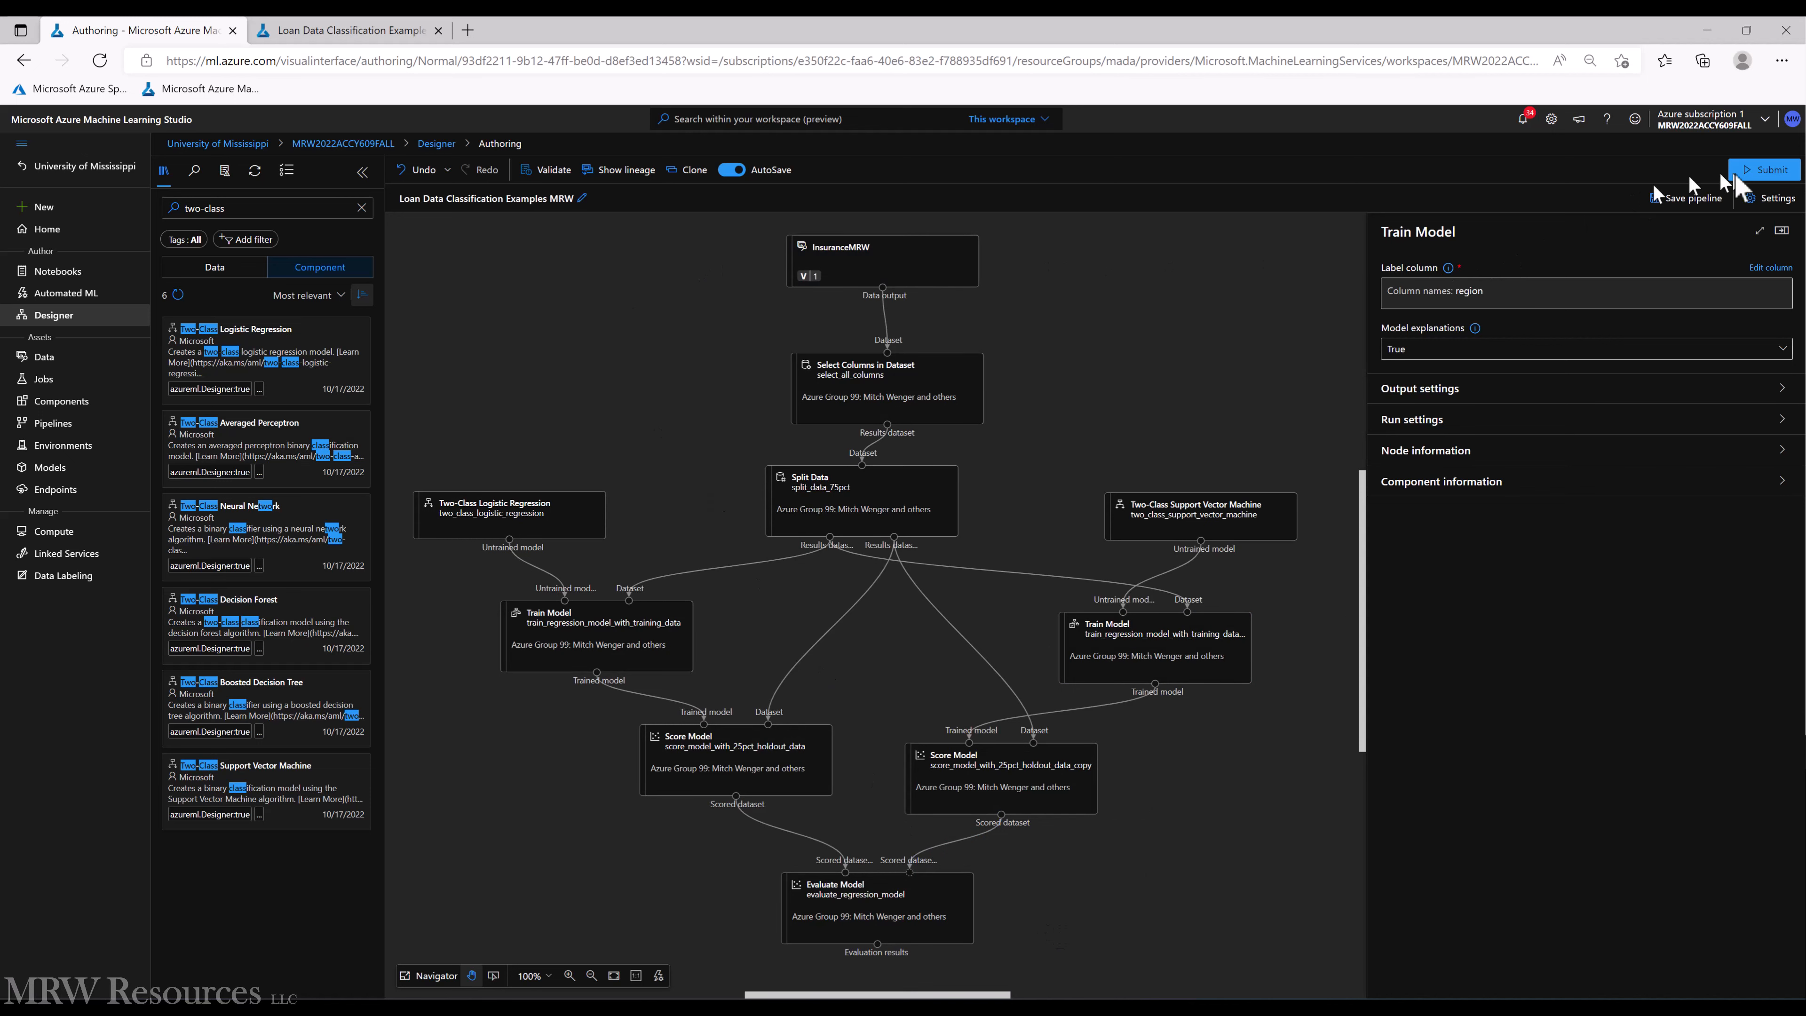
Submit the pipeline as a job under the existing experiment LoanDataOtherRegressionExamplesMRW
click(1746, 175)
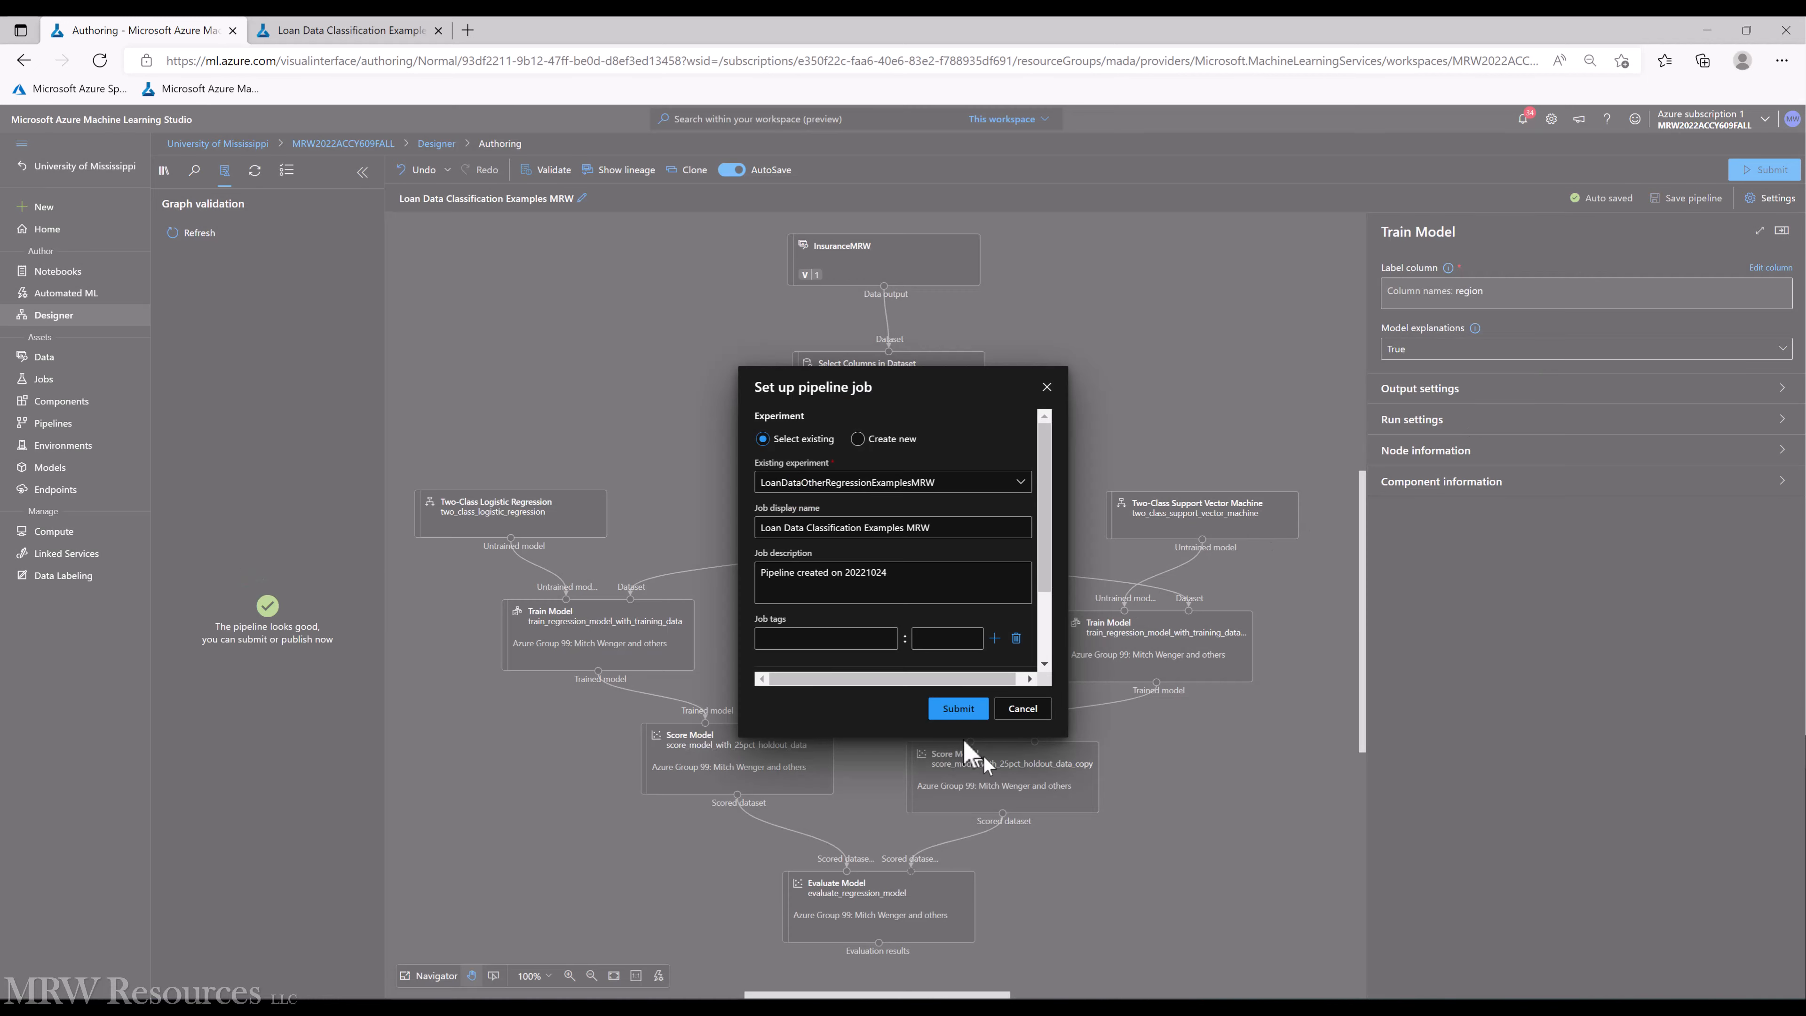
click(949, 712)
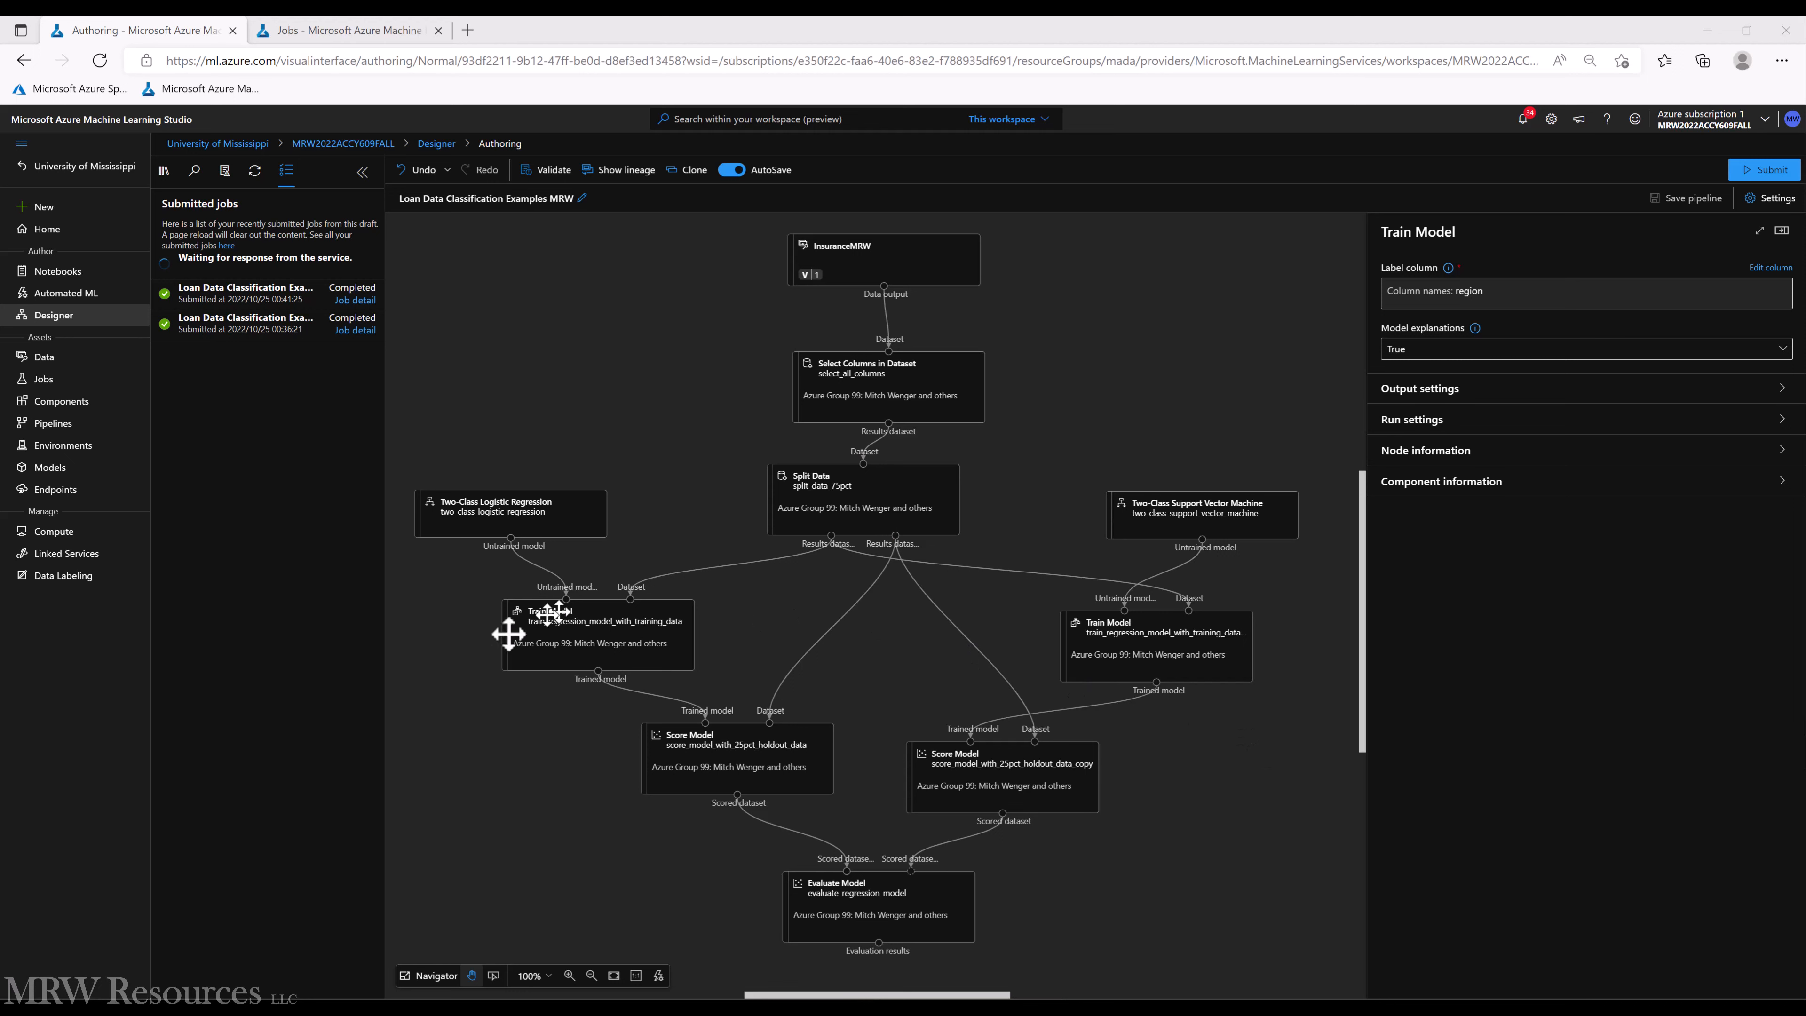
mouse_move(552, 635)
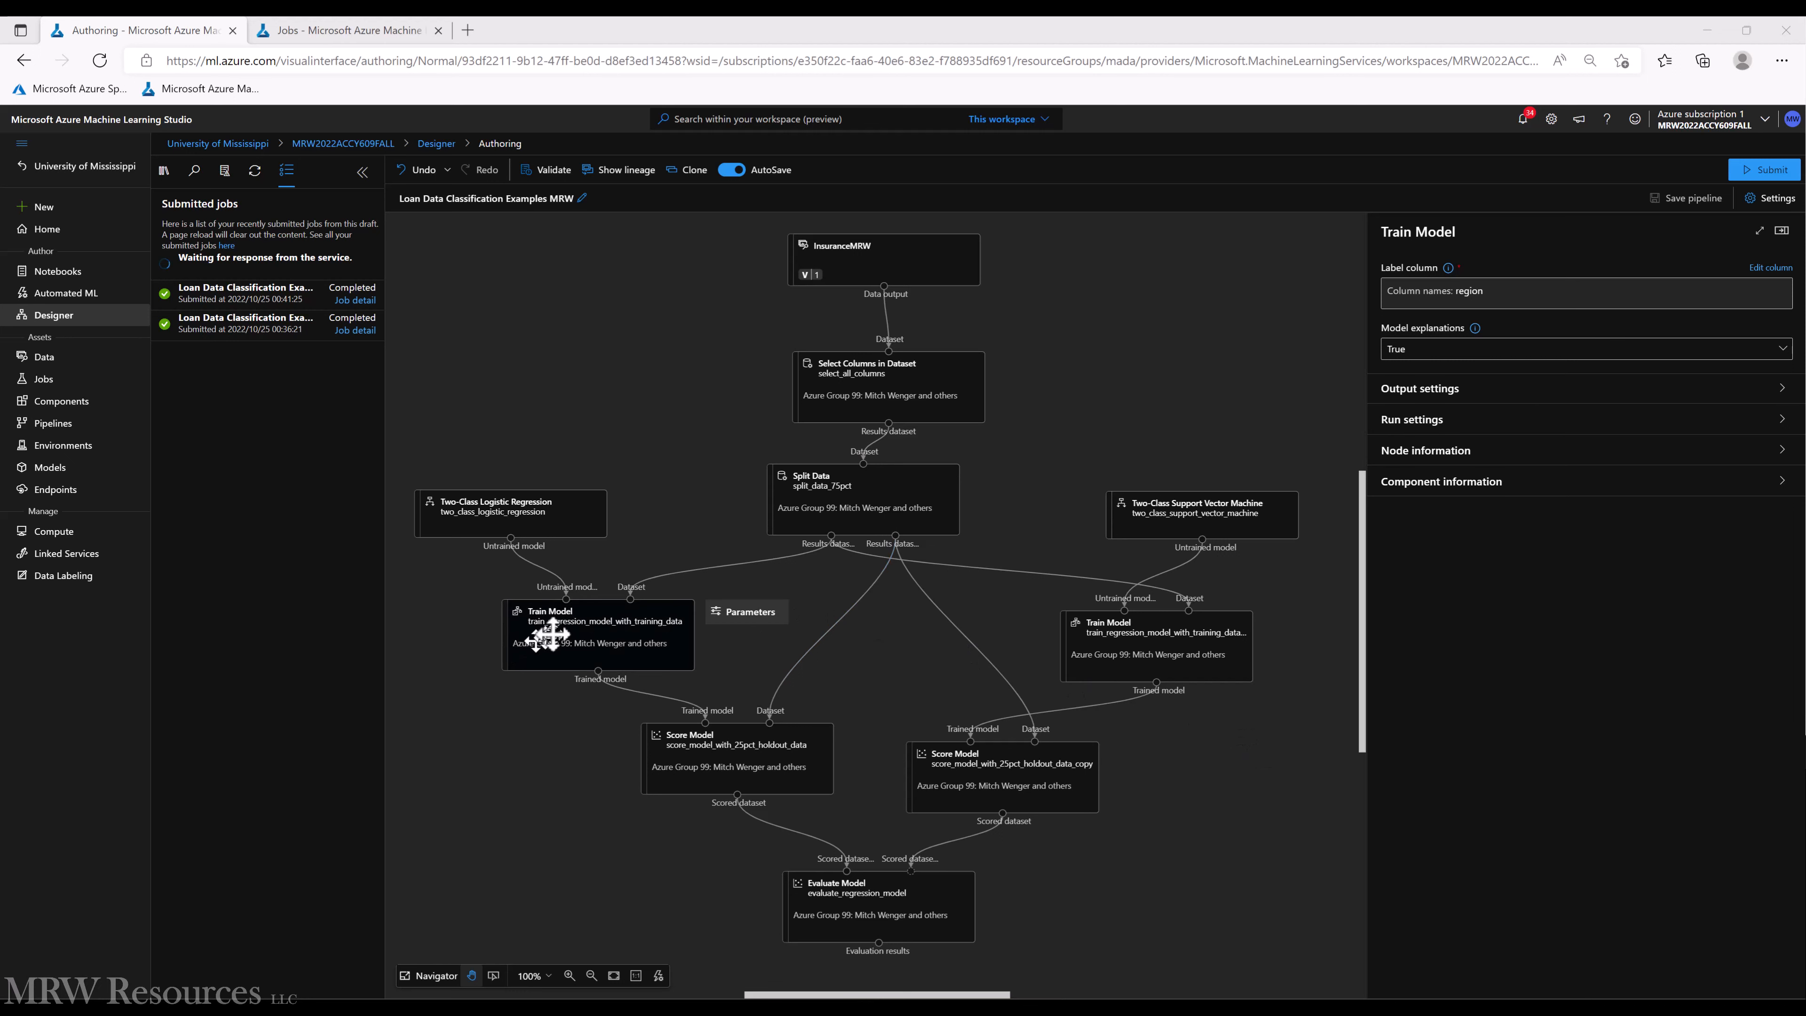
click(584, 633)
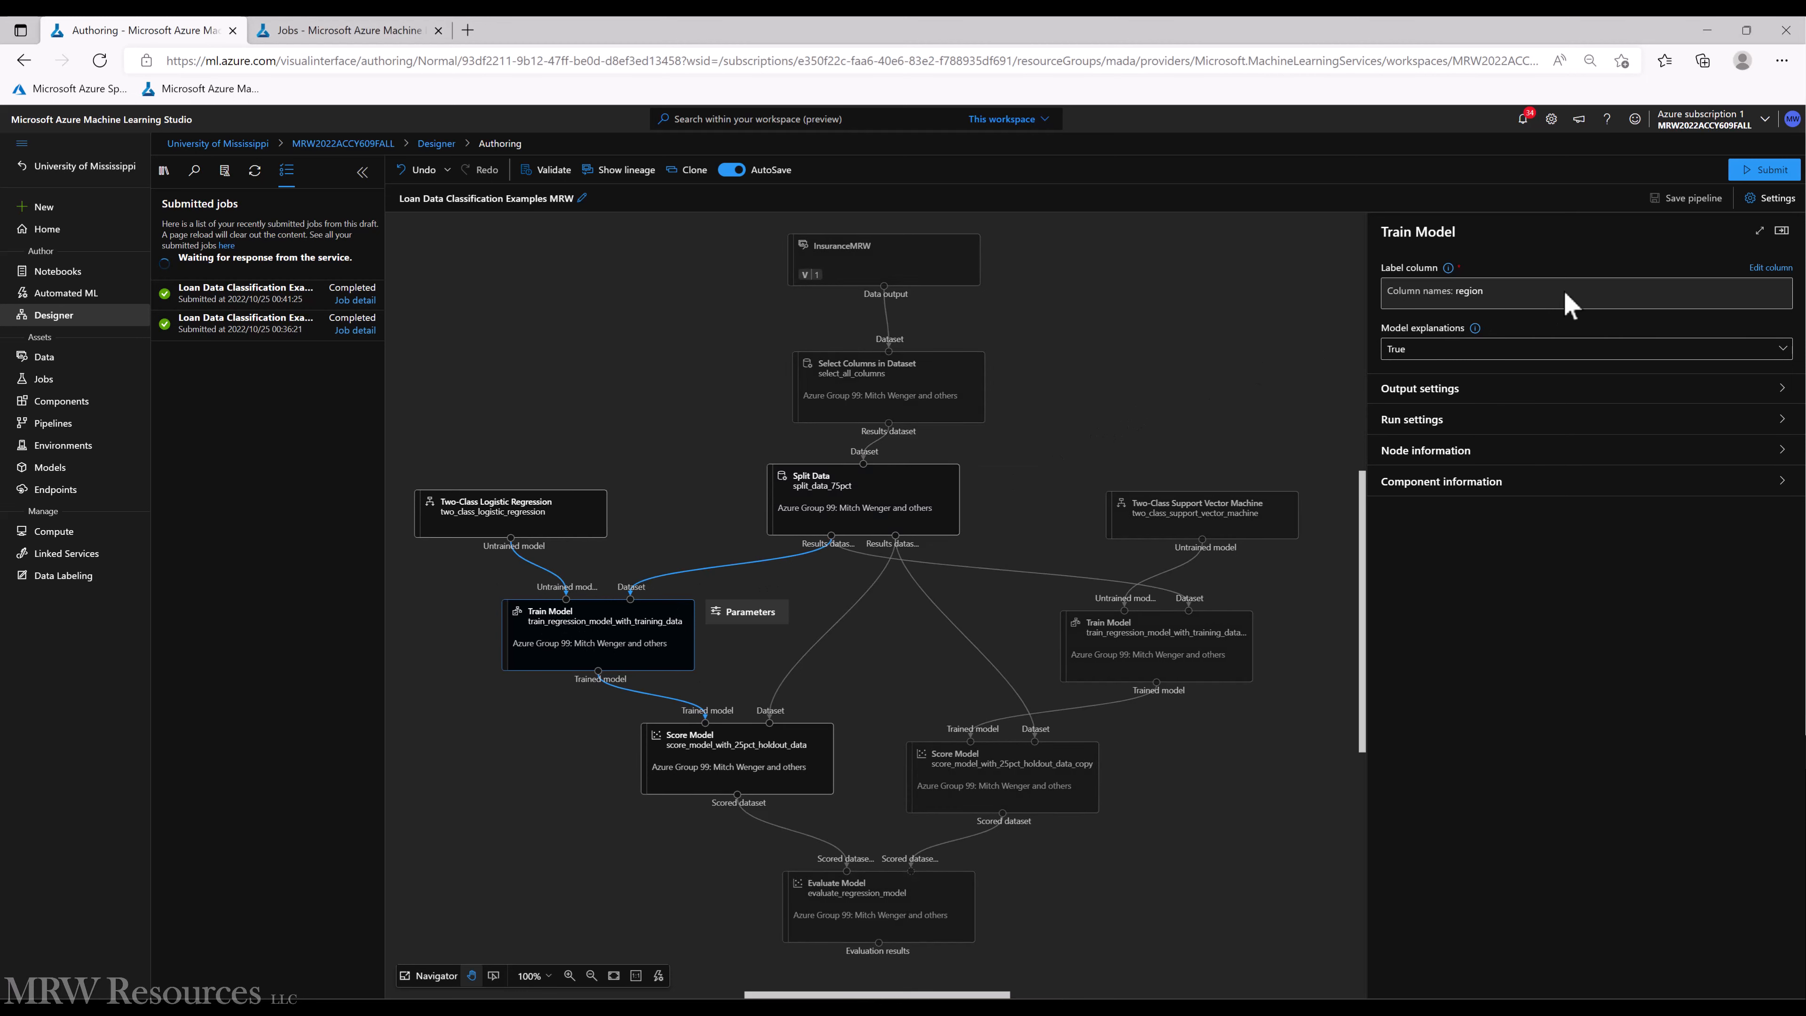
click(1767, 268)
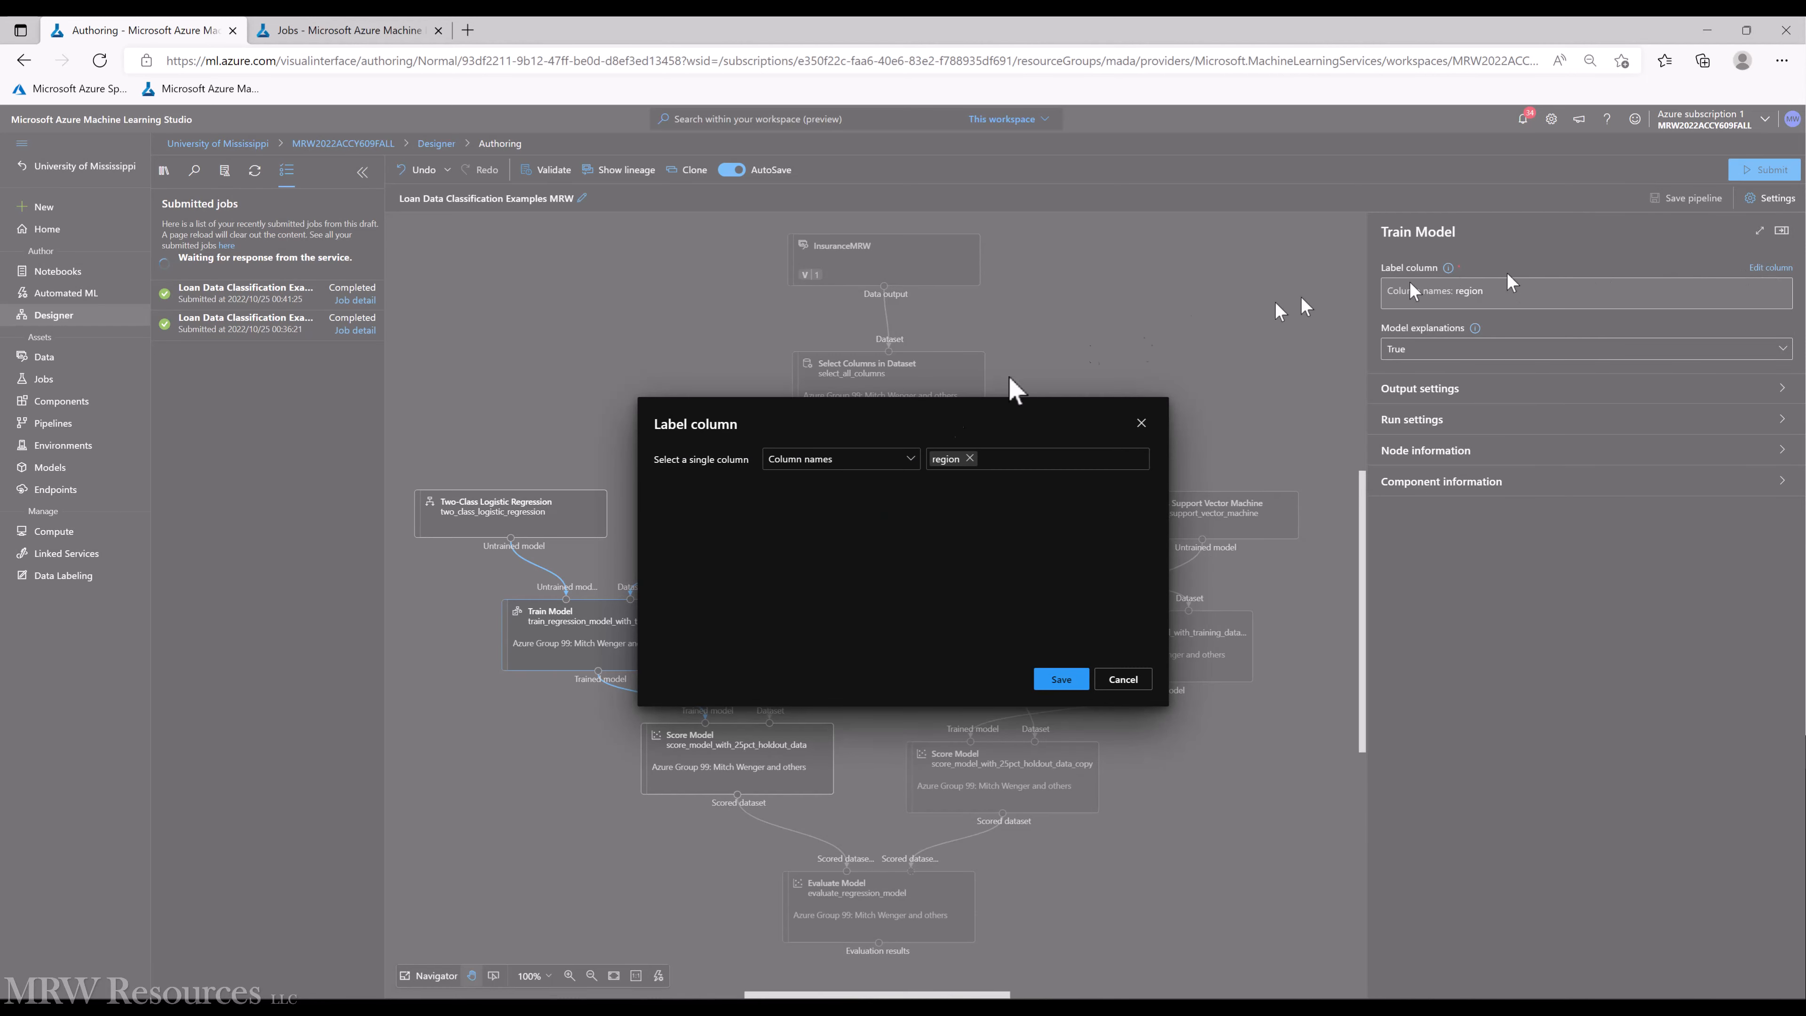
click(969, 459)
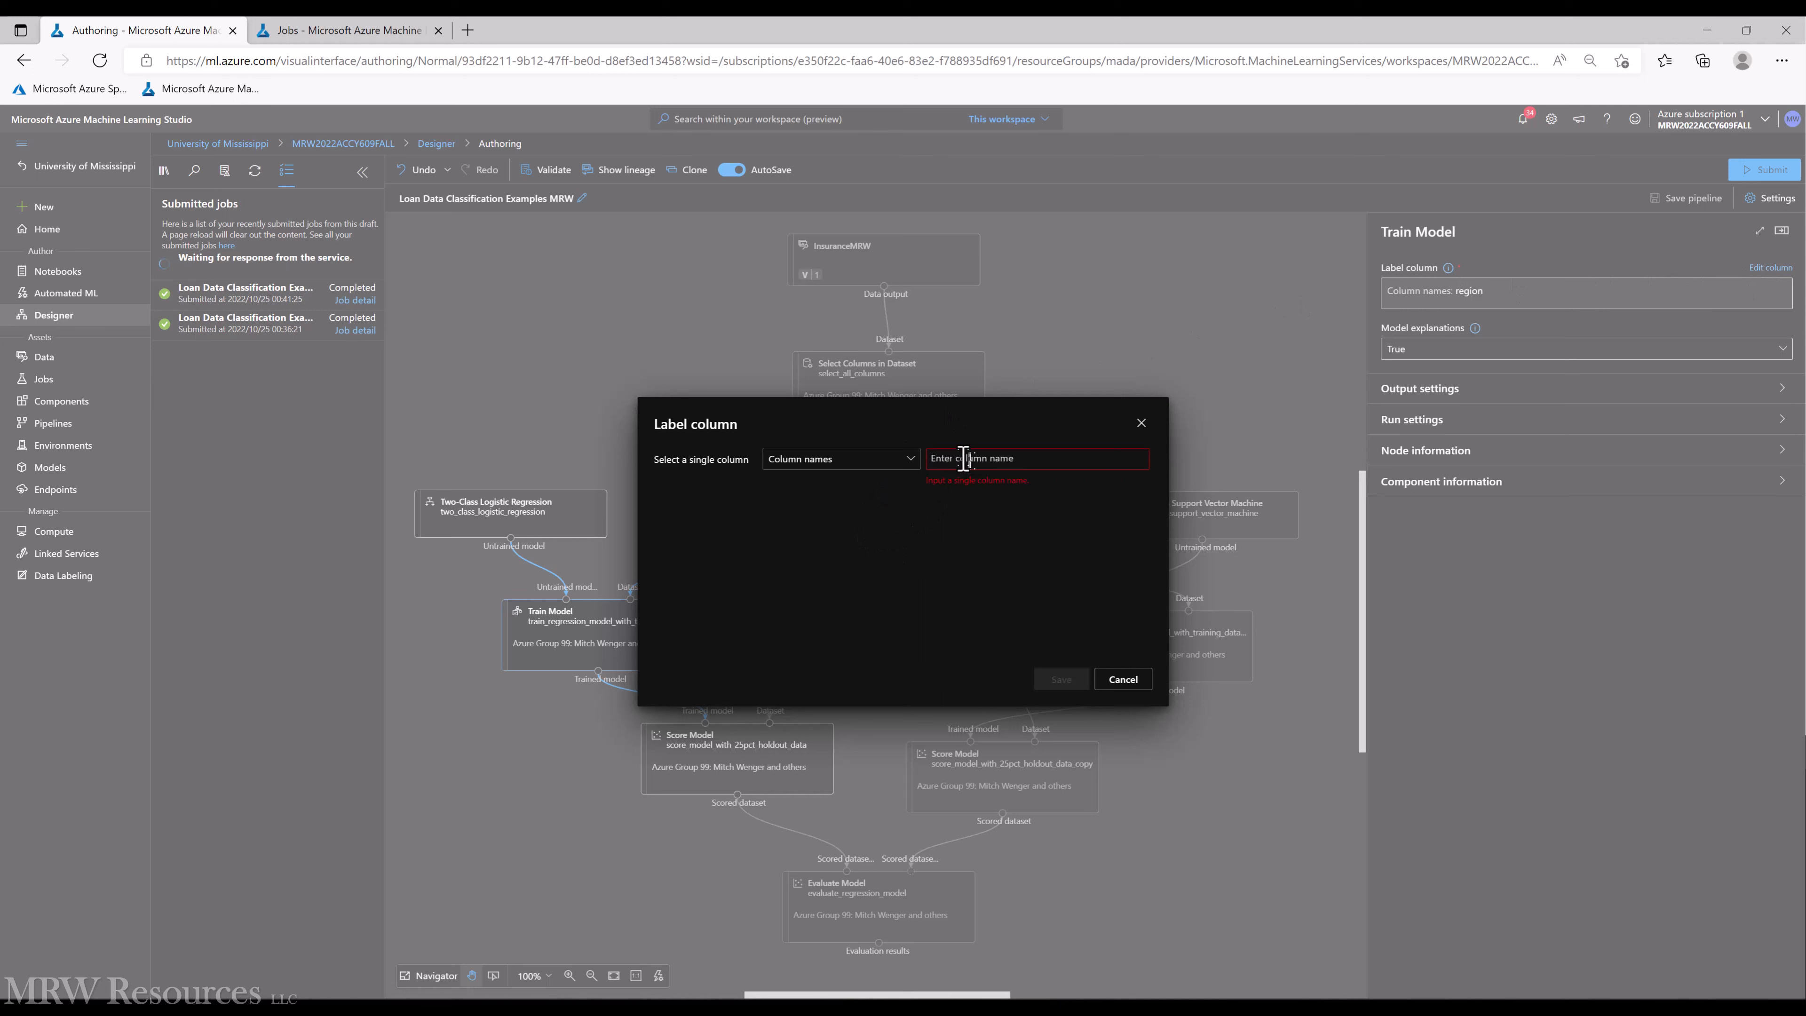
click(964, 459)
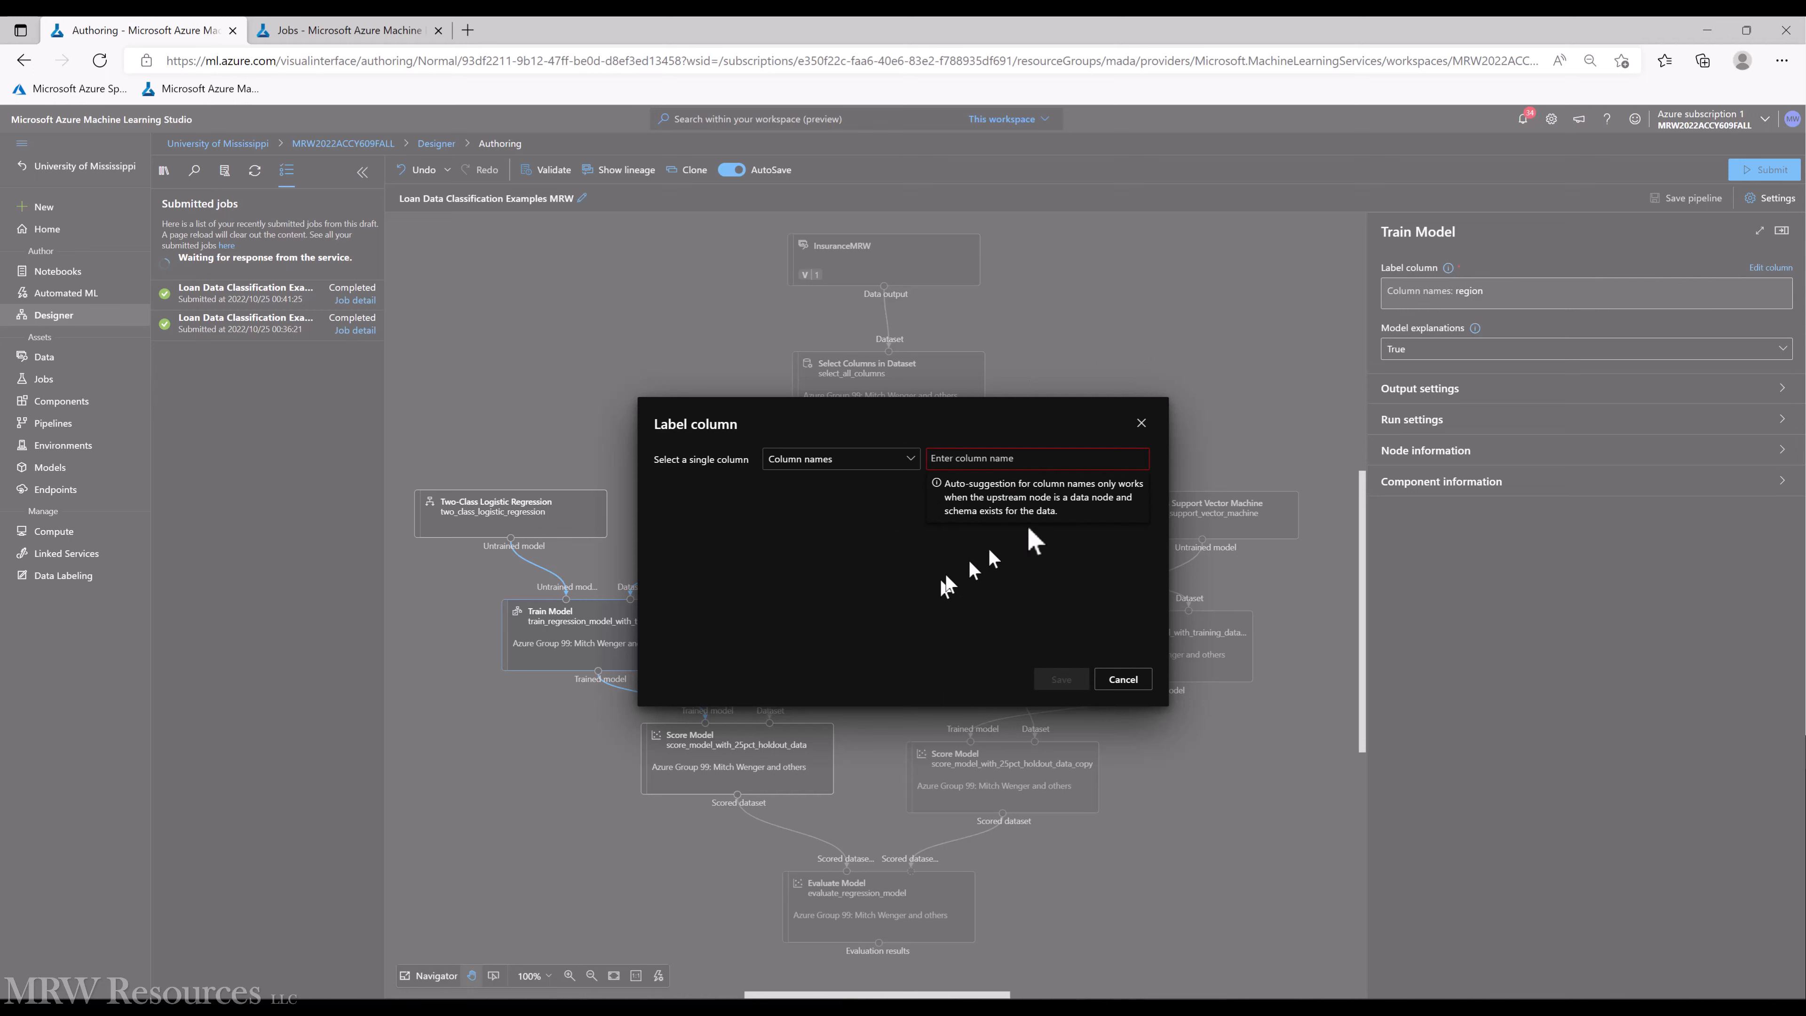
click(1131, 672)
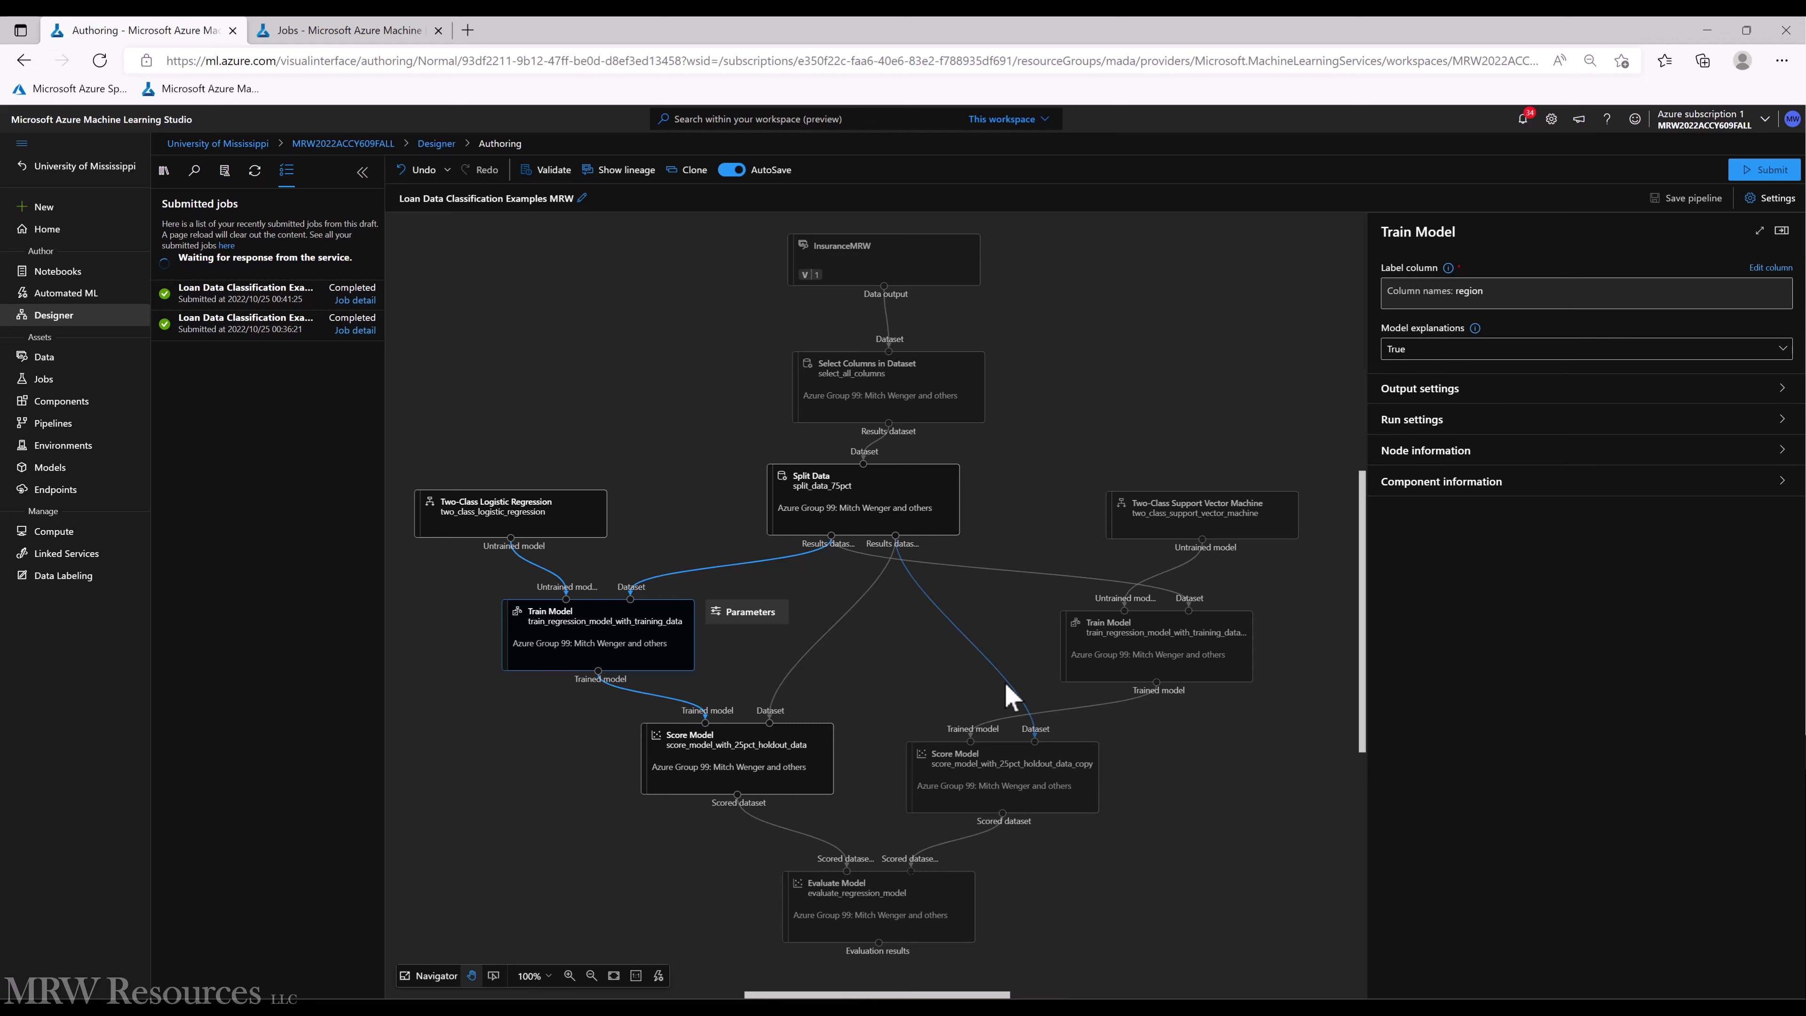
click(698, 429)
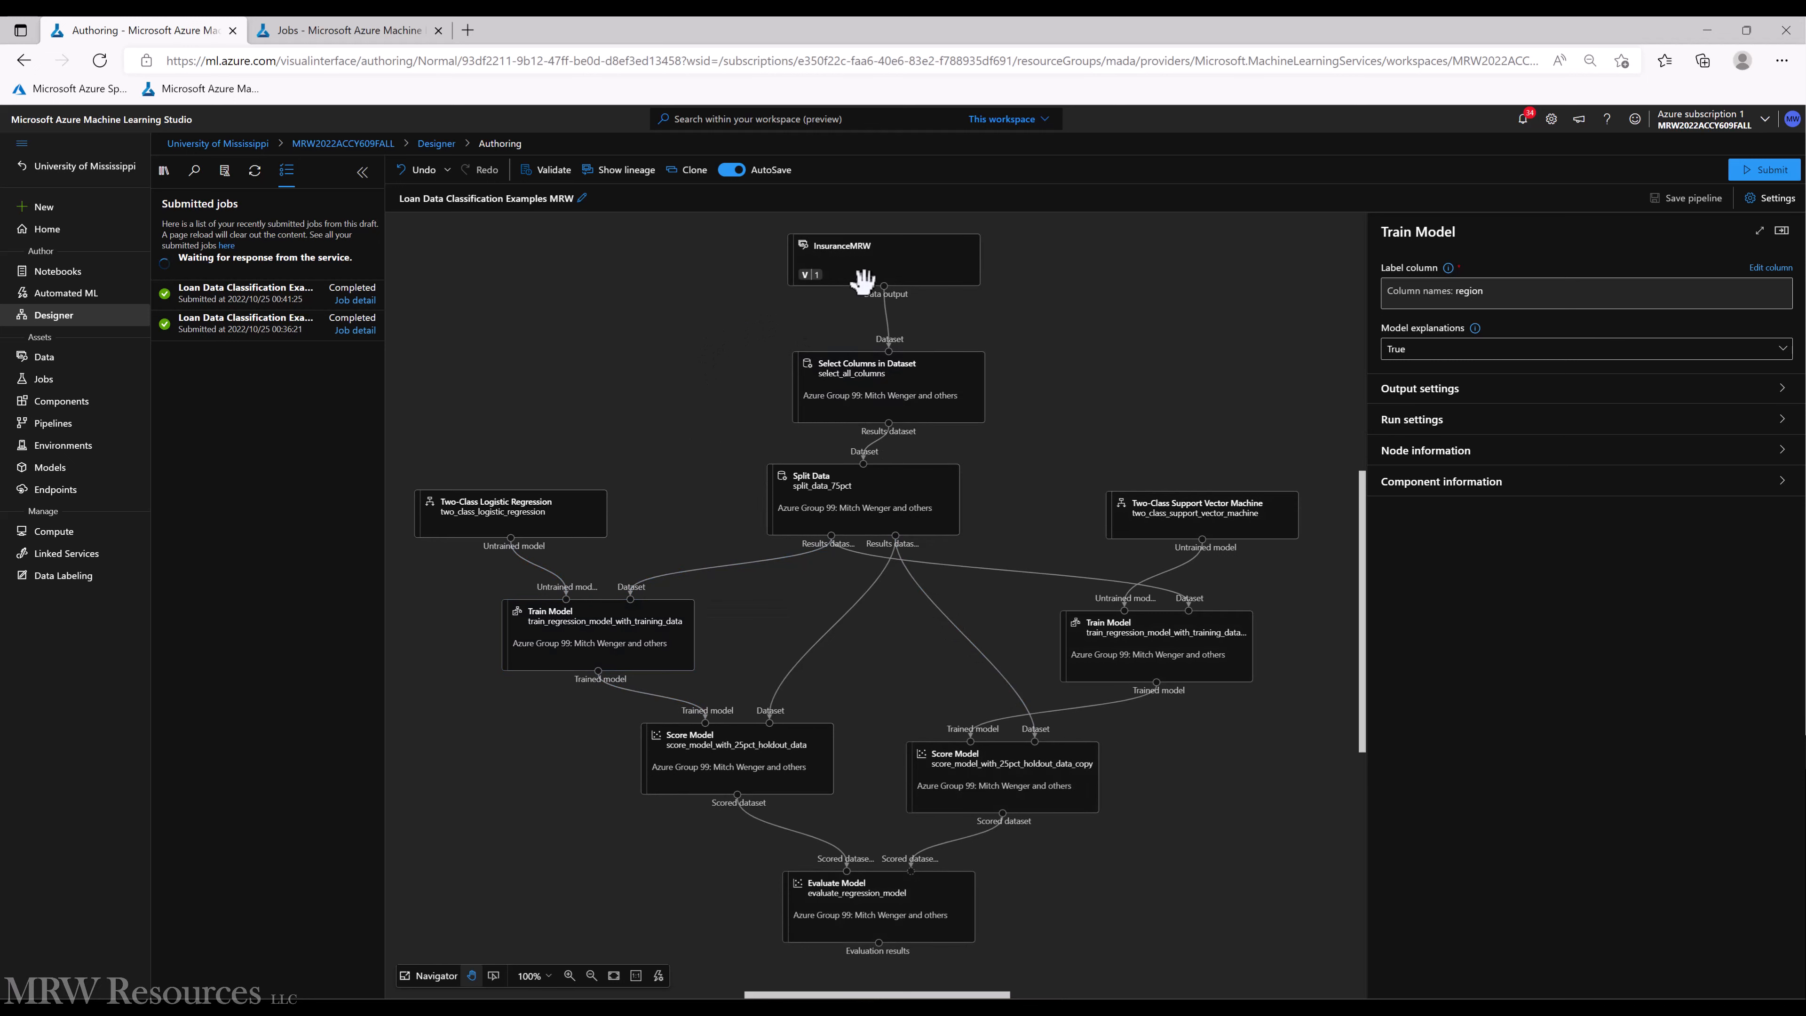
Move the InsuranceMRW dataset and Select Columns in Dataset upward to open up space above Split Data
mouse_move(893, 384)
drag(883, 351, 869, 322)
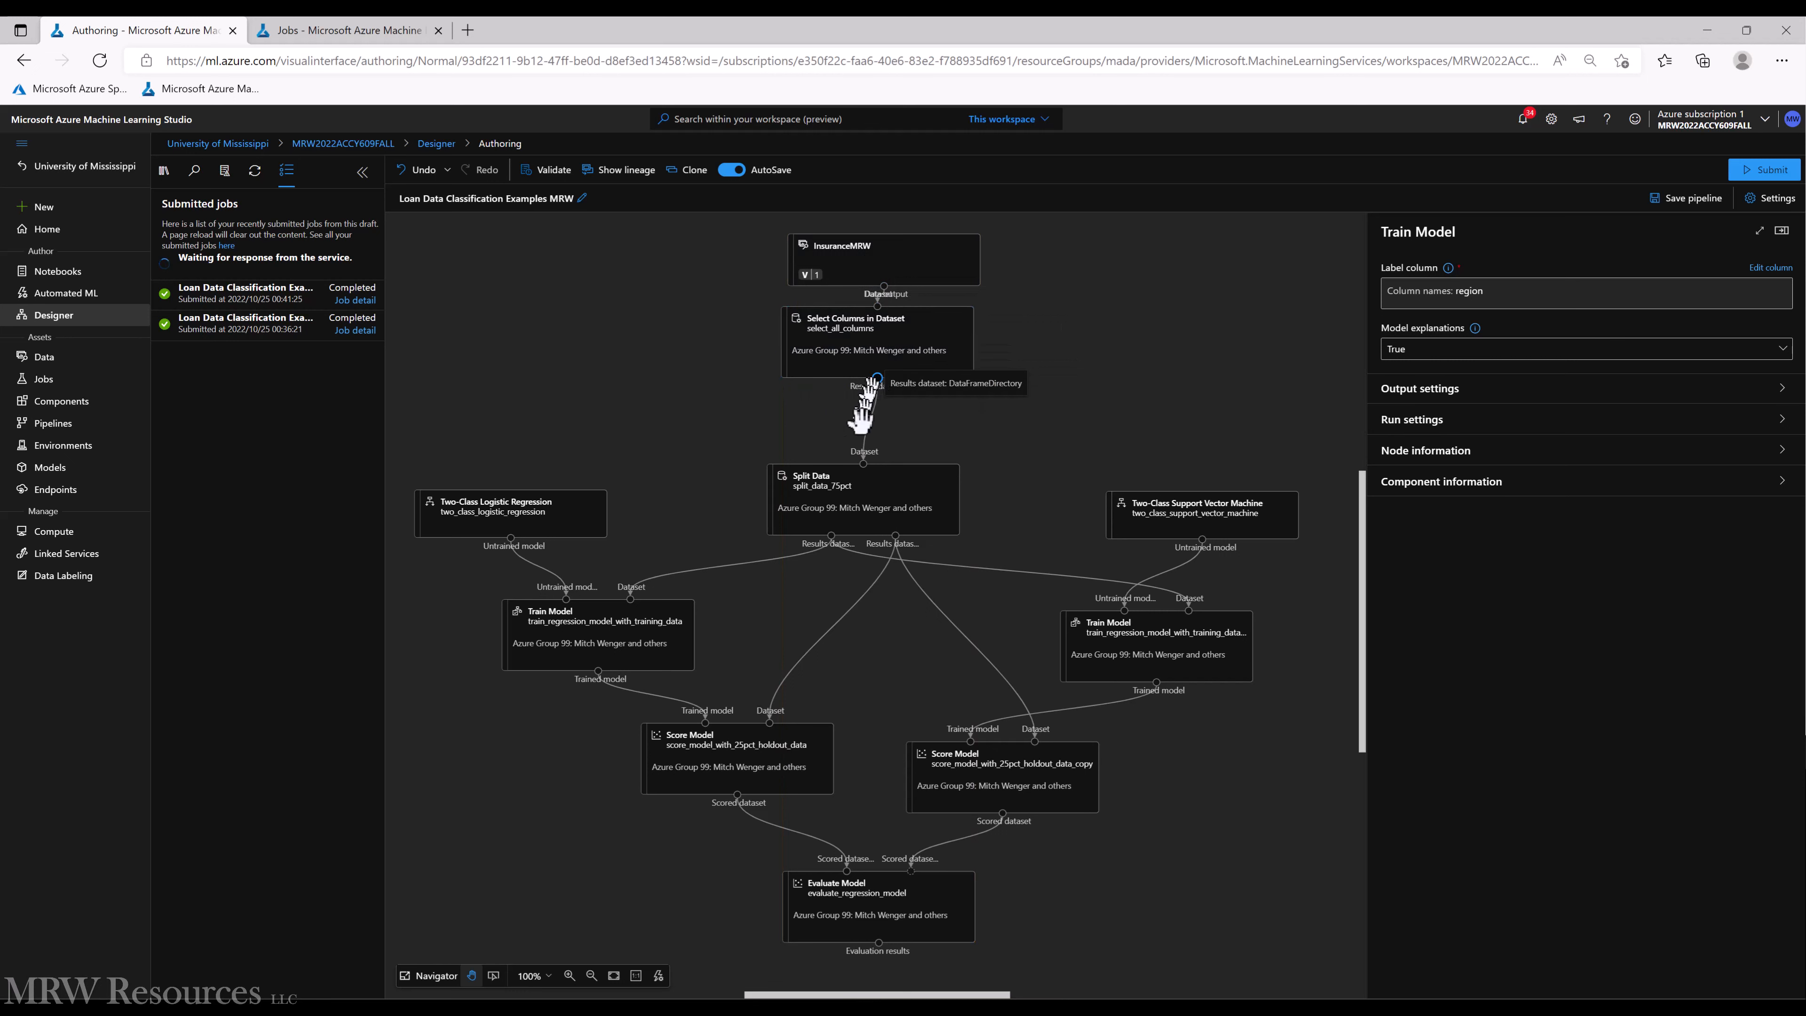
drag(871, 283, 854, 249)
drag(854, 329, 856, 304)
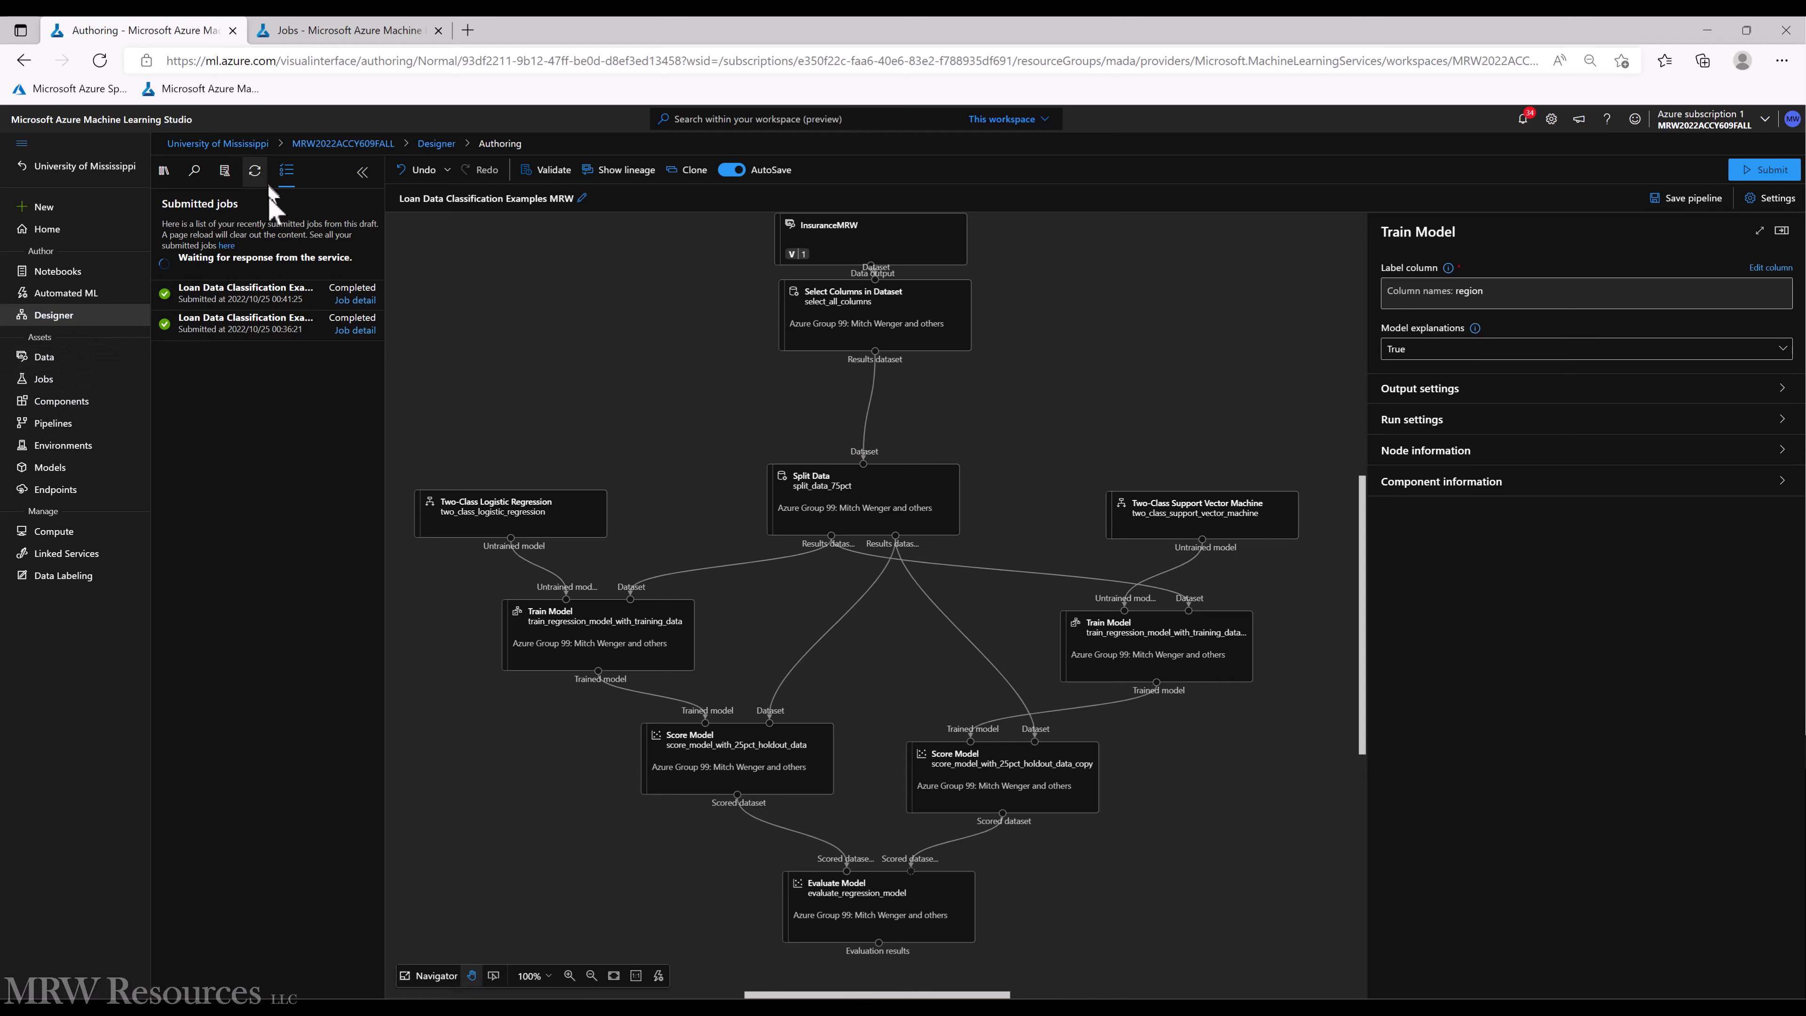
Find the Apply Math Operation component, place it beside the link above Split Data, and connect Select Columns in Dataset's output to its input
click(163, 171)
click(225, 206)
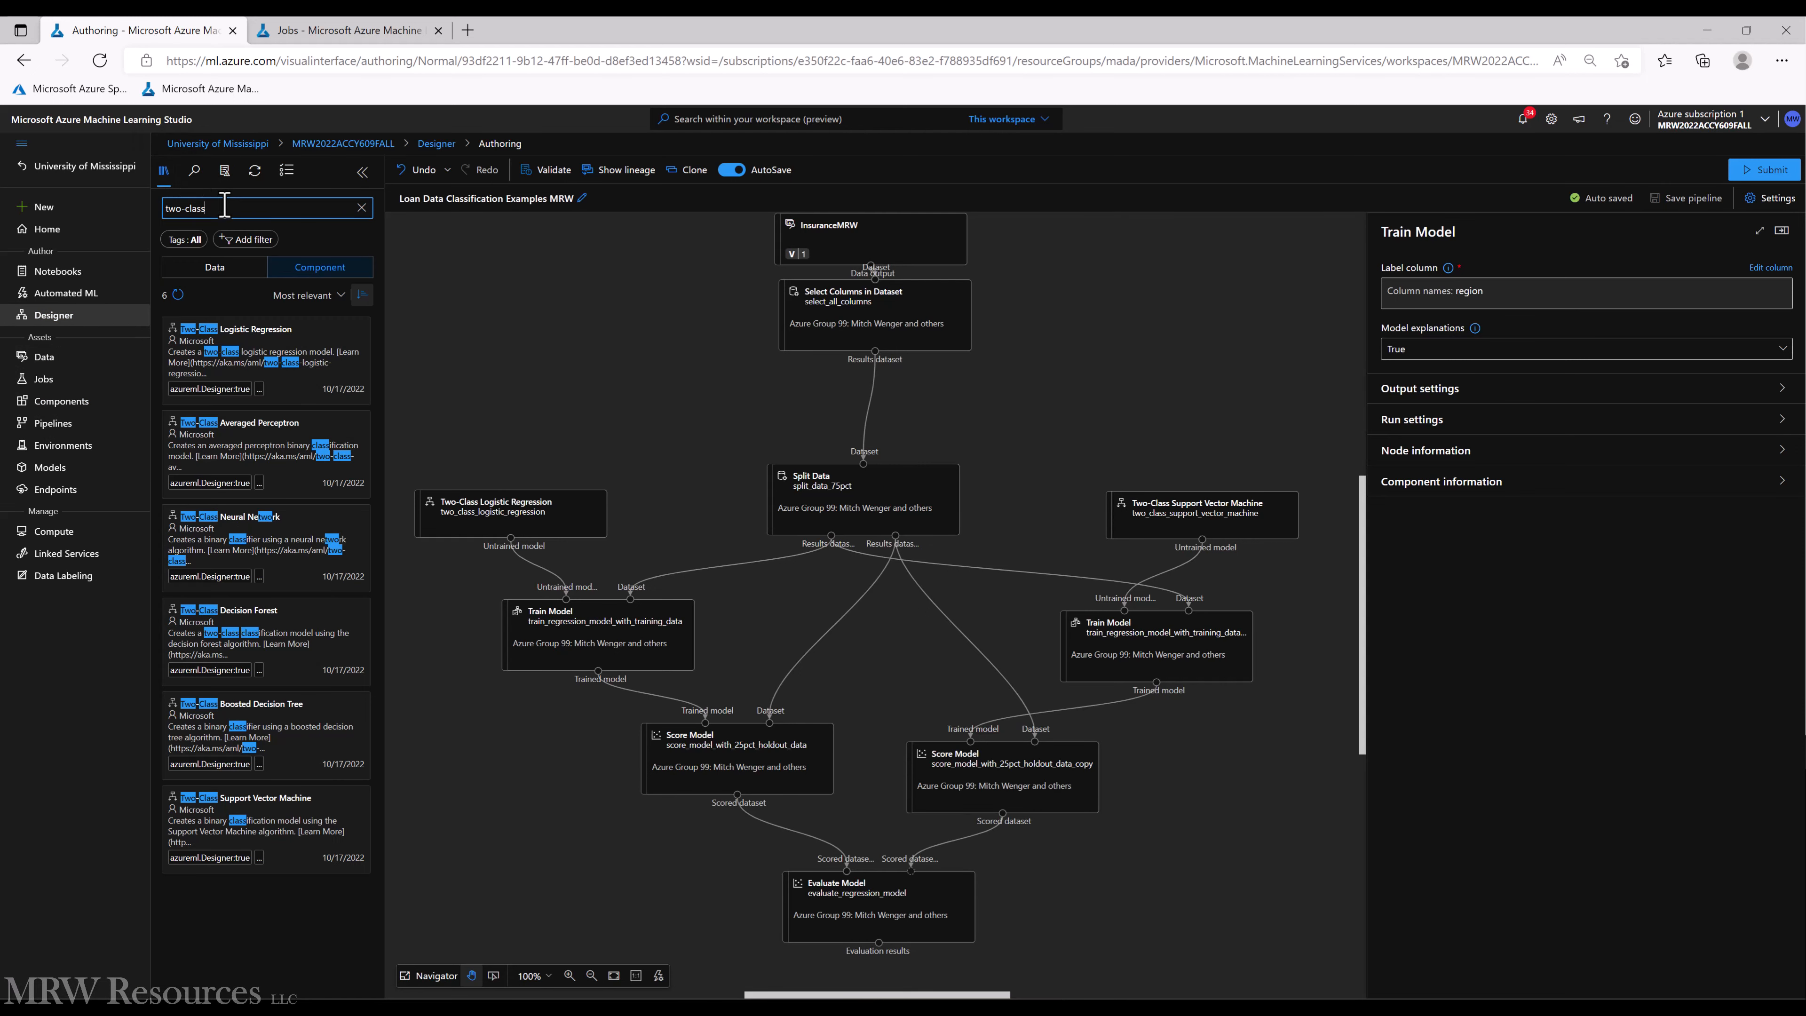
key(ctrl+a)
text(math)
key(Return)
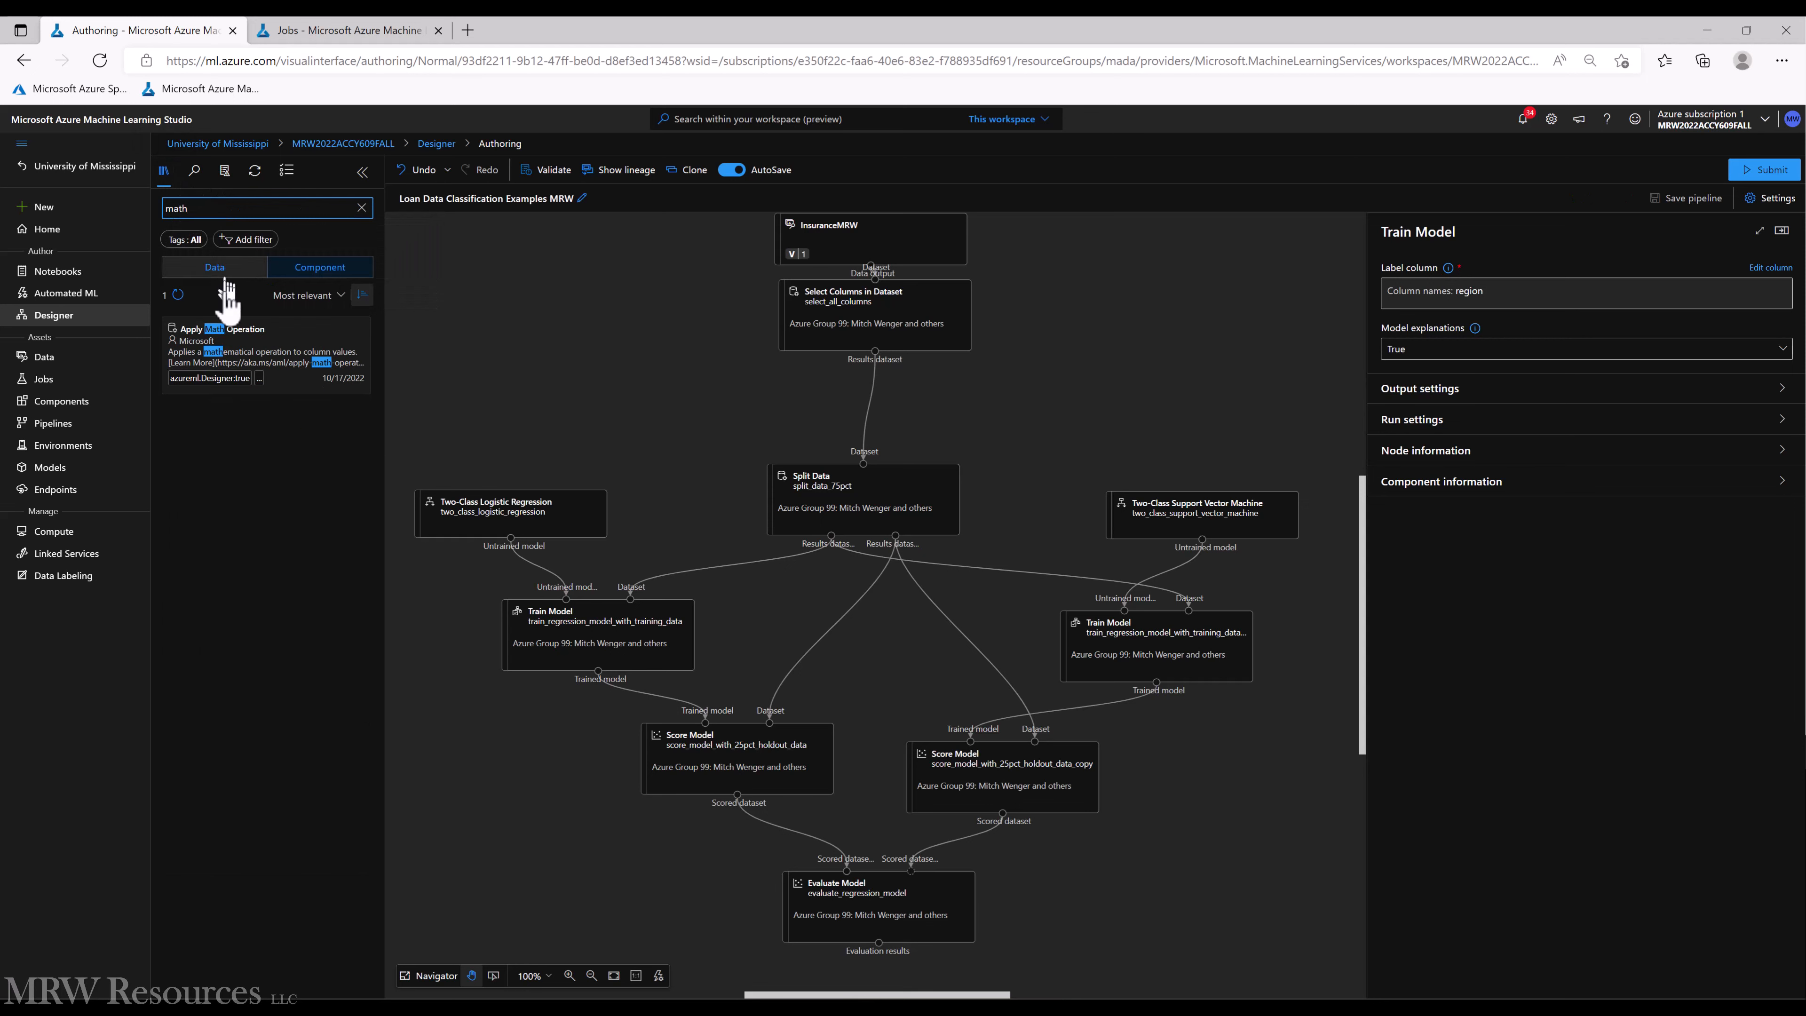
drag(229, 356, 459, 375)
drag(1043, 381, 1088, 410)
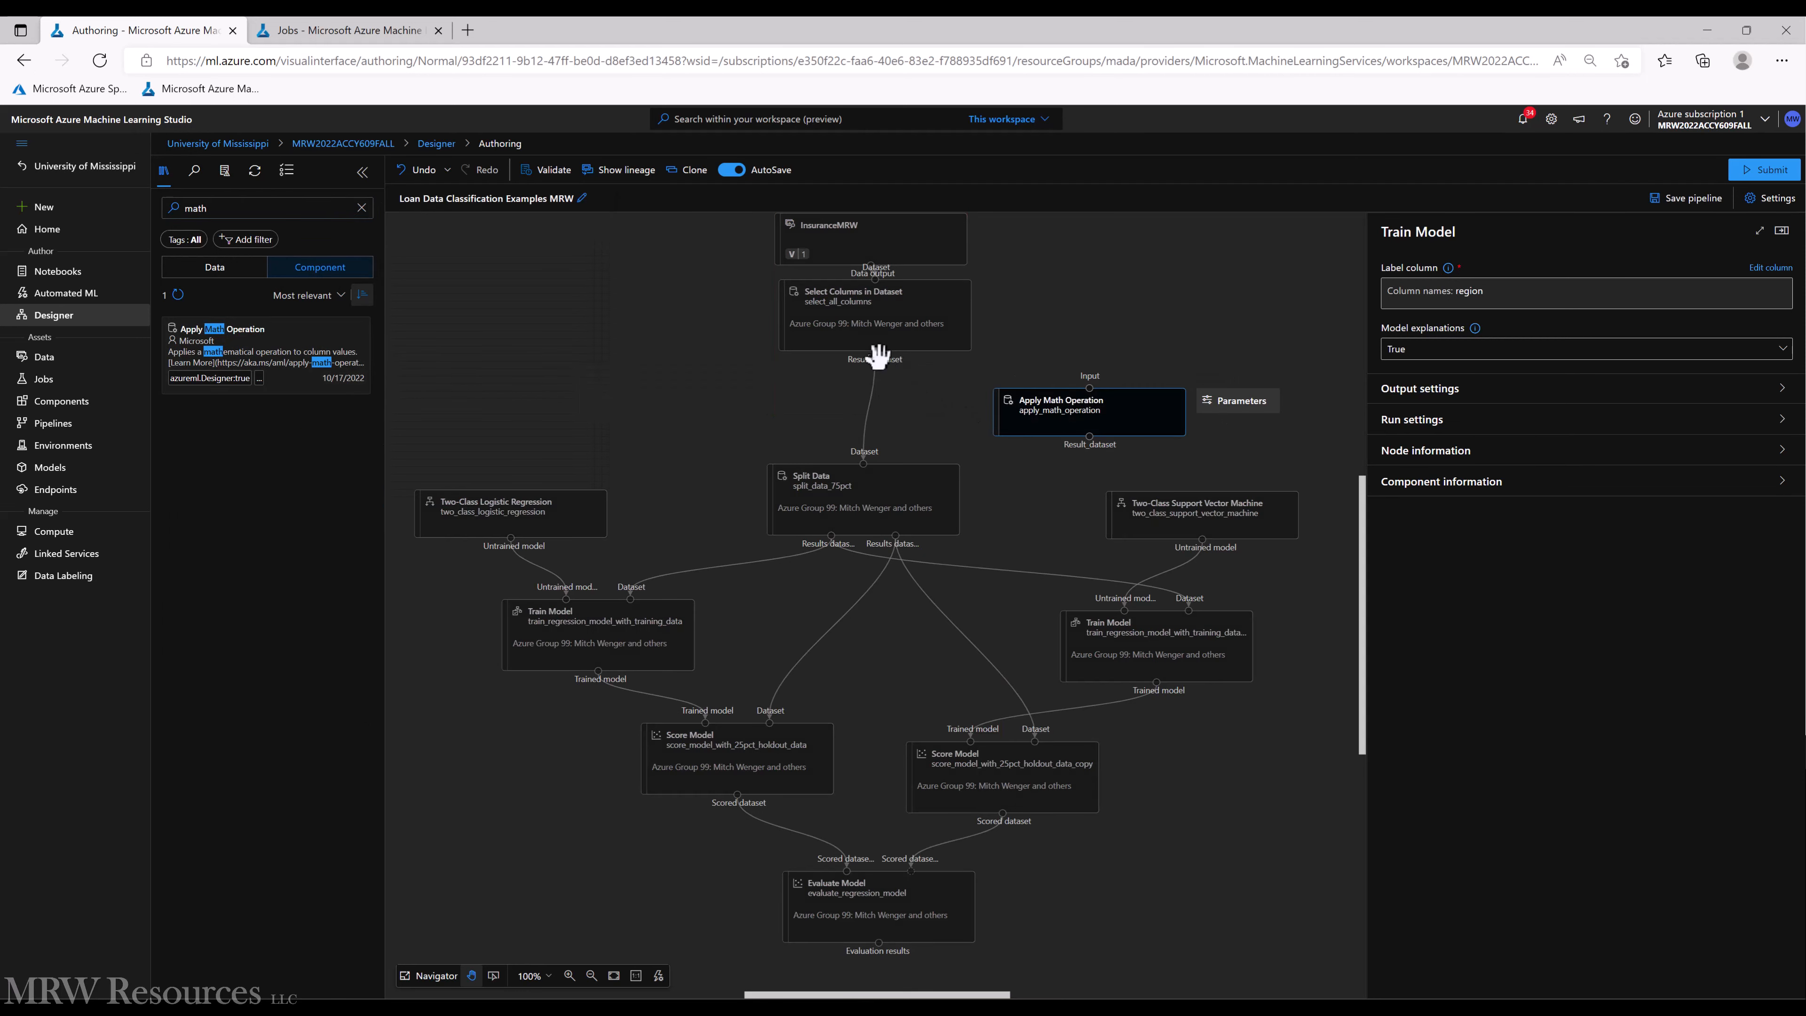
drag(876, 361, 1090, 389)
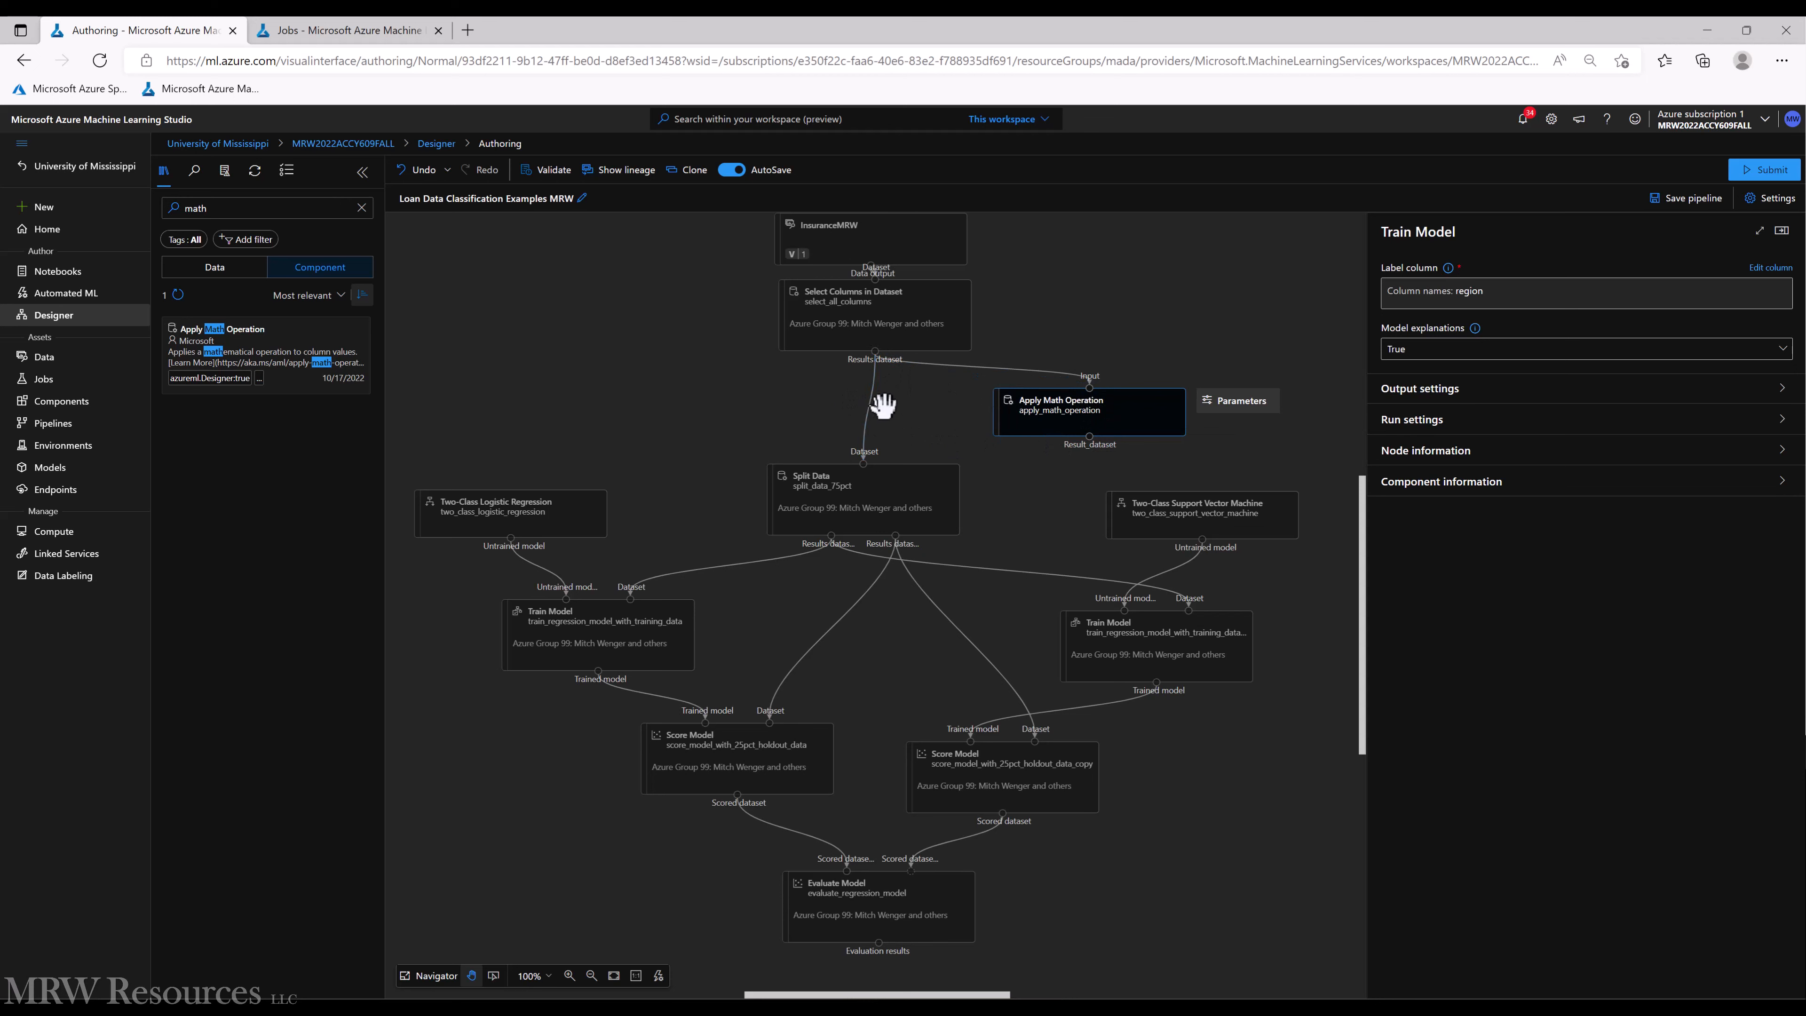
Set Apply Math Operation's category to Compare and its comparison function to GreaterThanOrEqualTo
click(1024, 417)
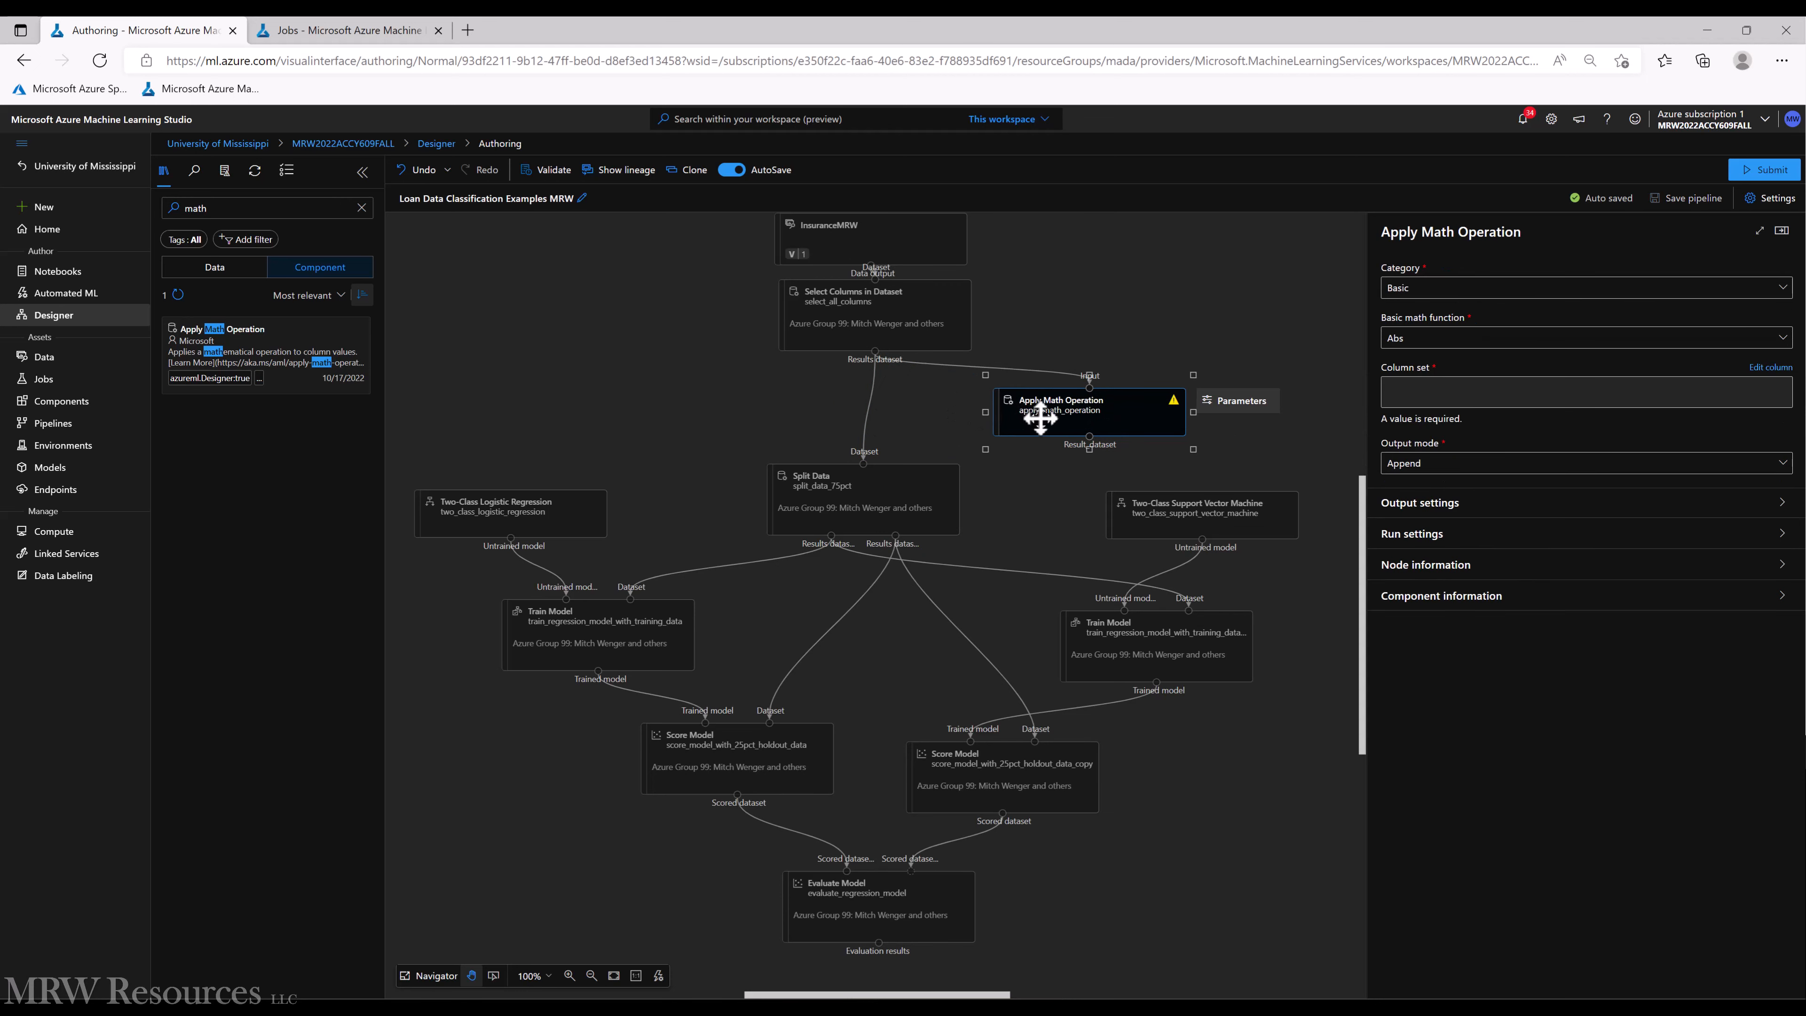
click(1413, 288)
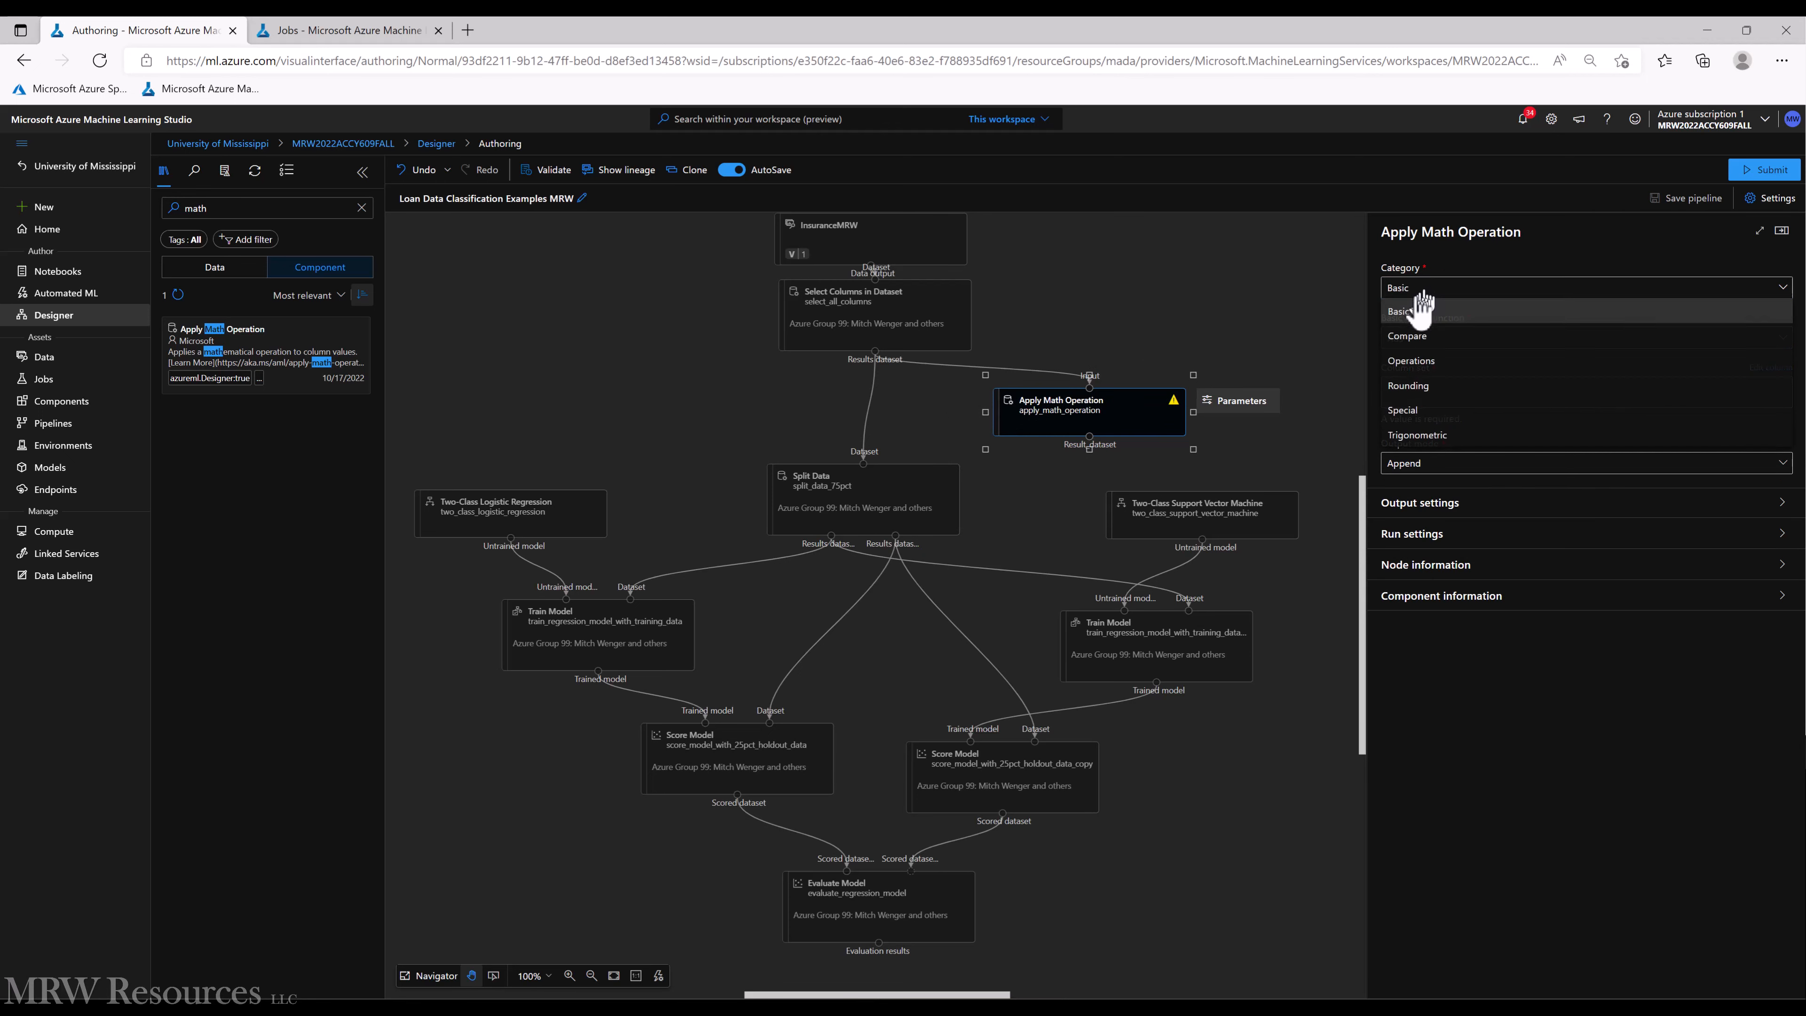
click(1412, 338)
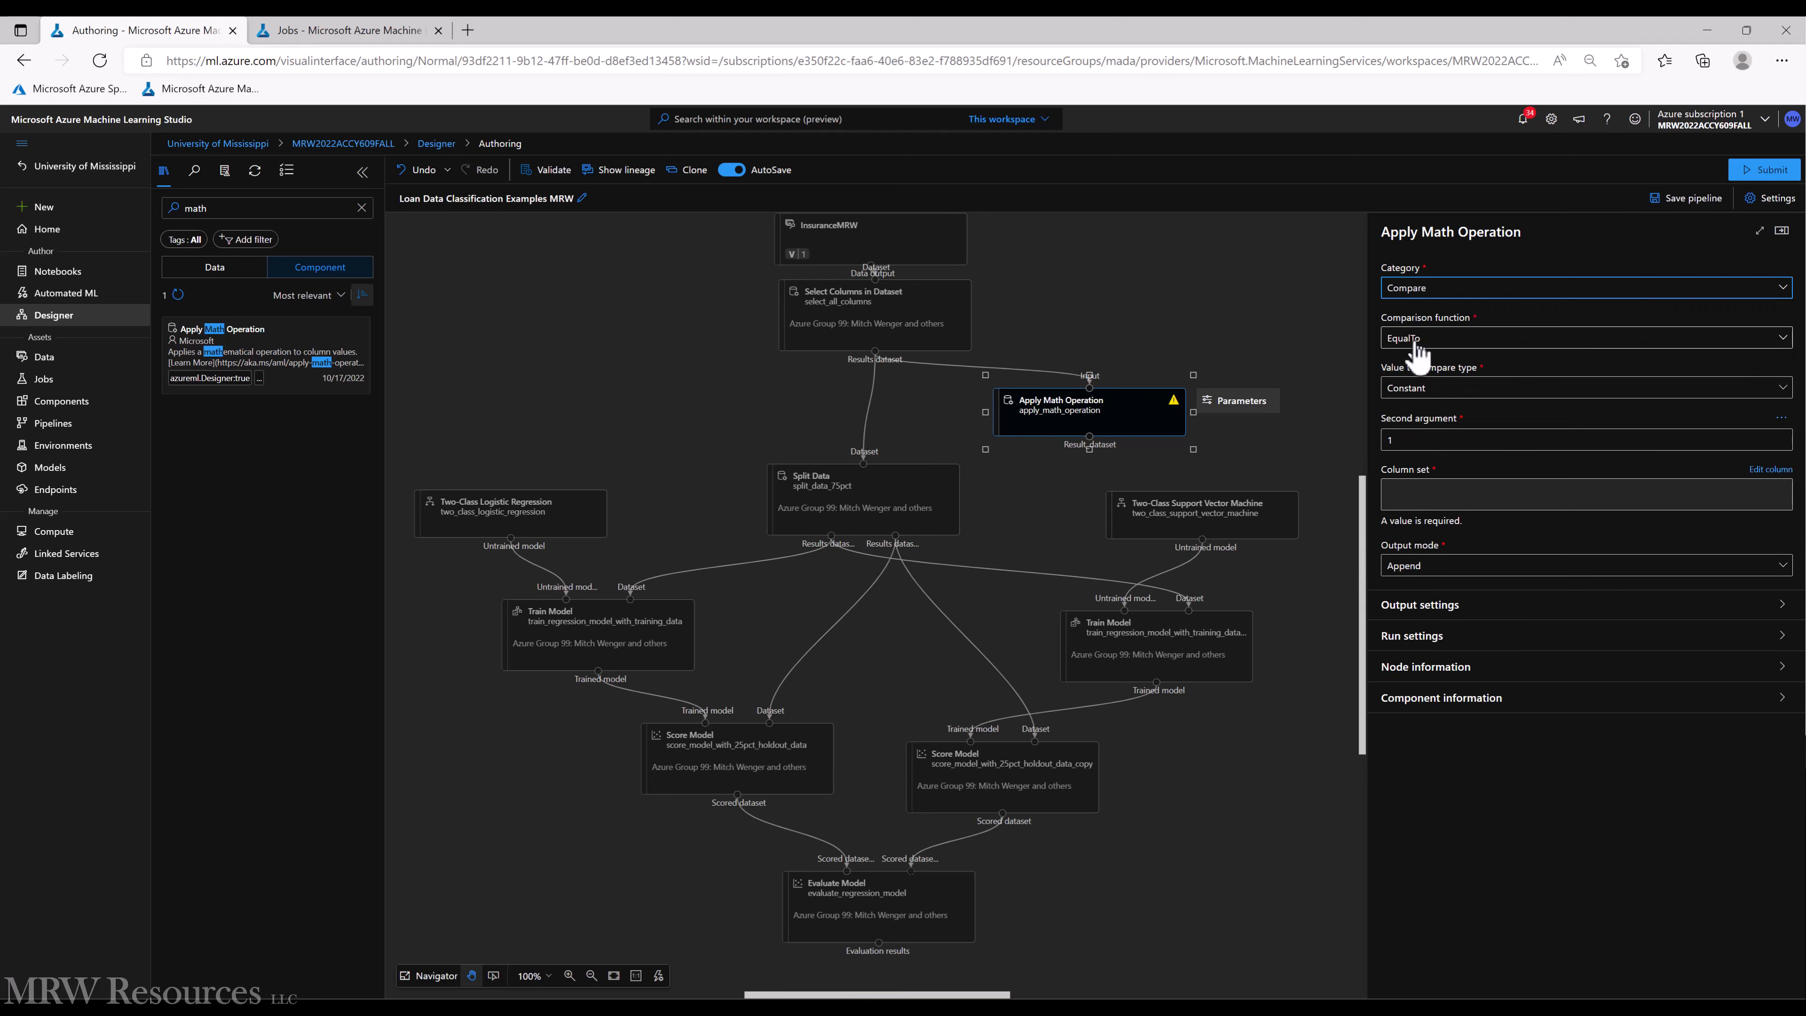
click(1416, 342)
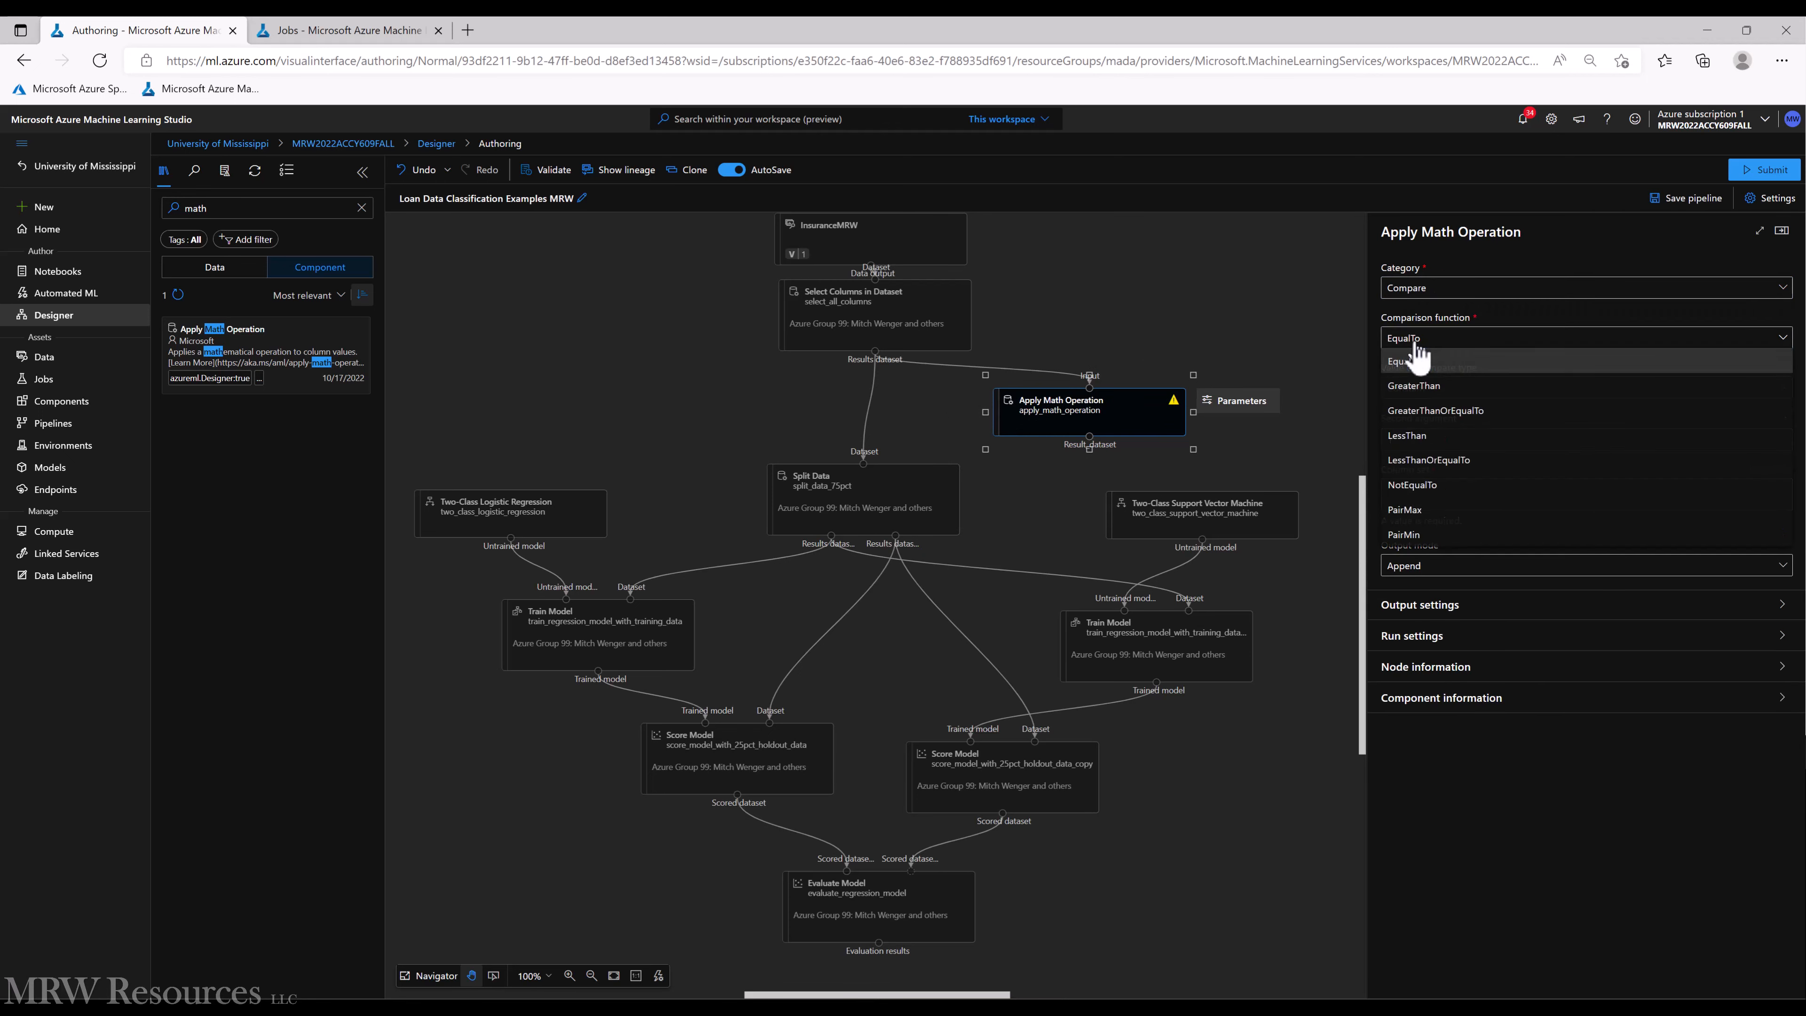
click(1415, 391)
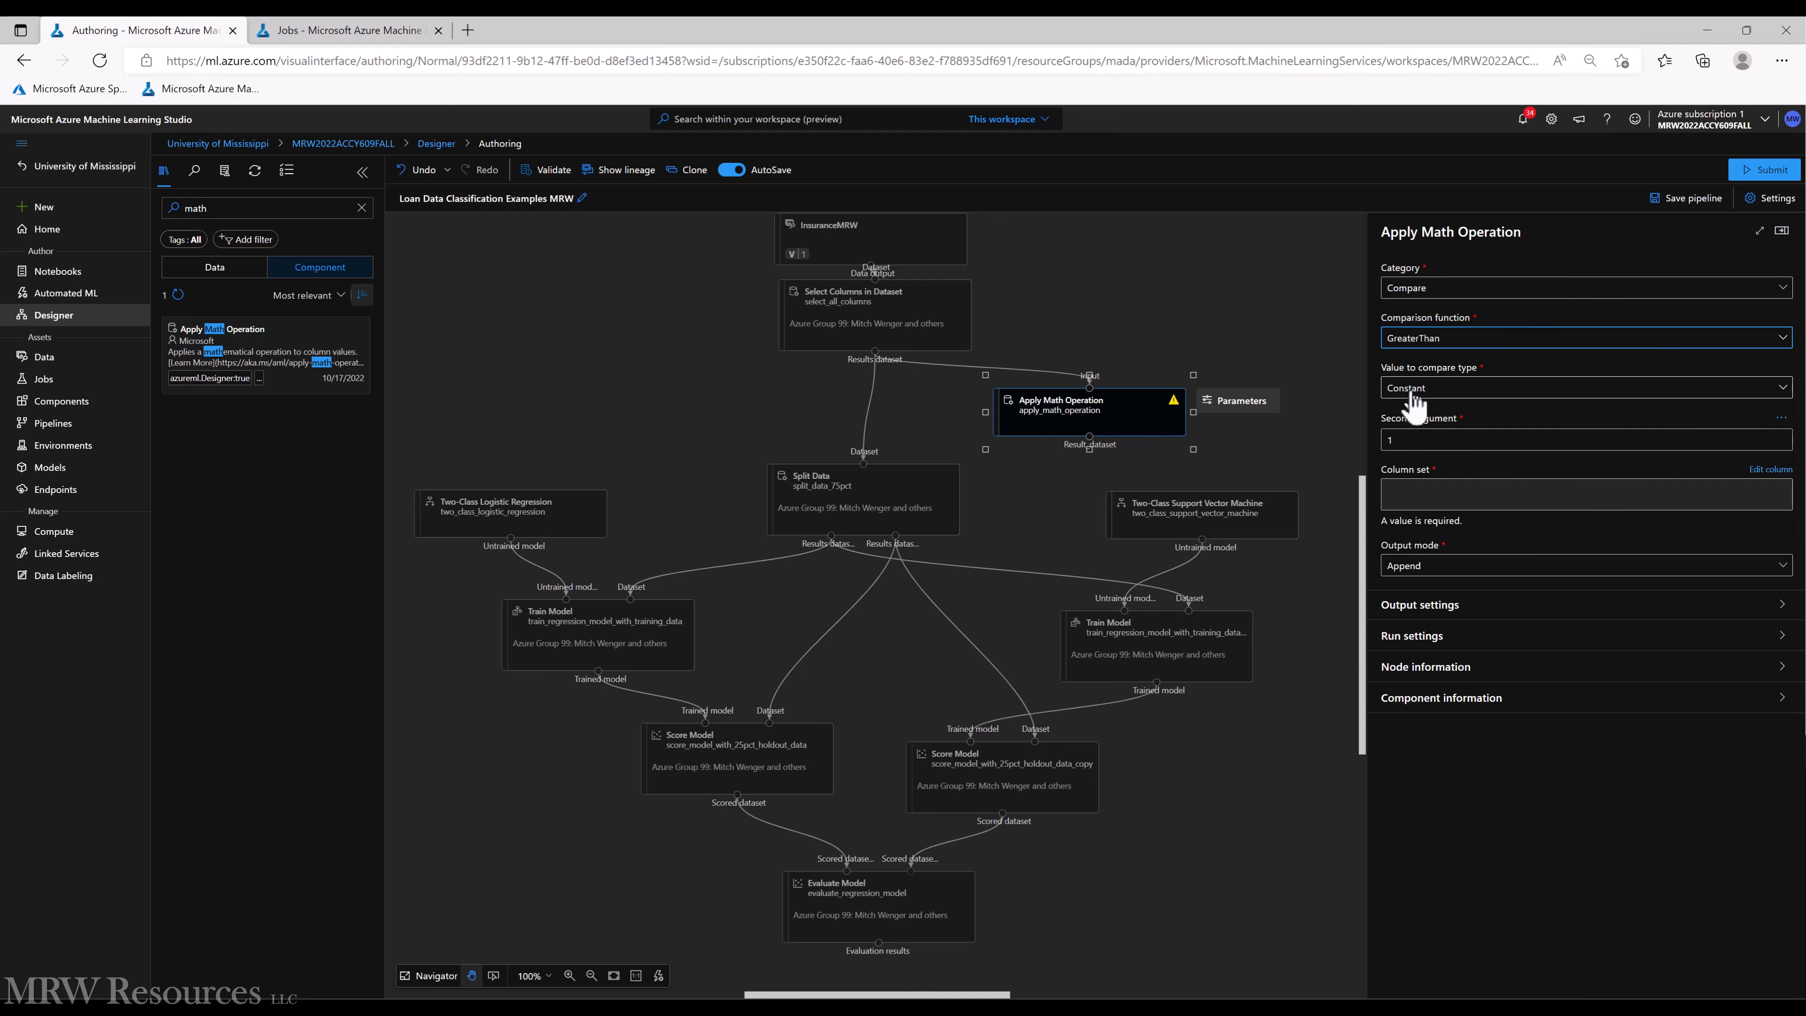
click(1435, 341)
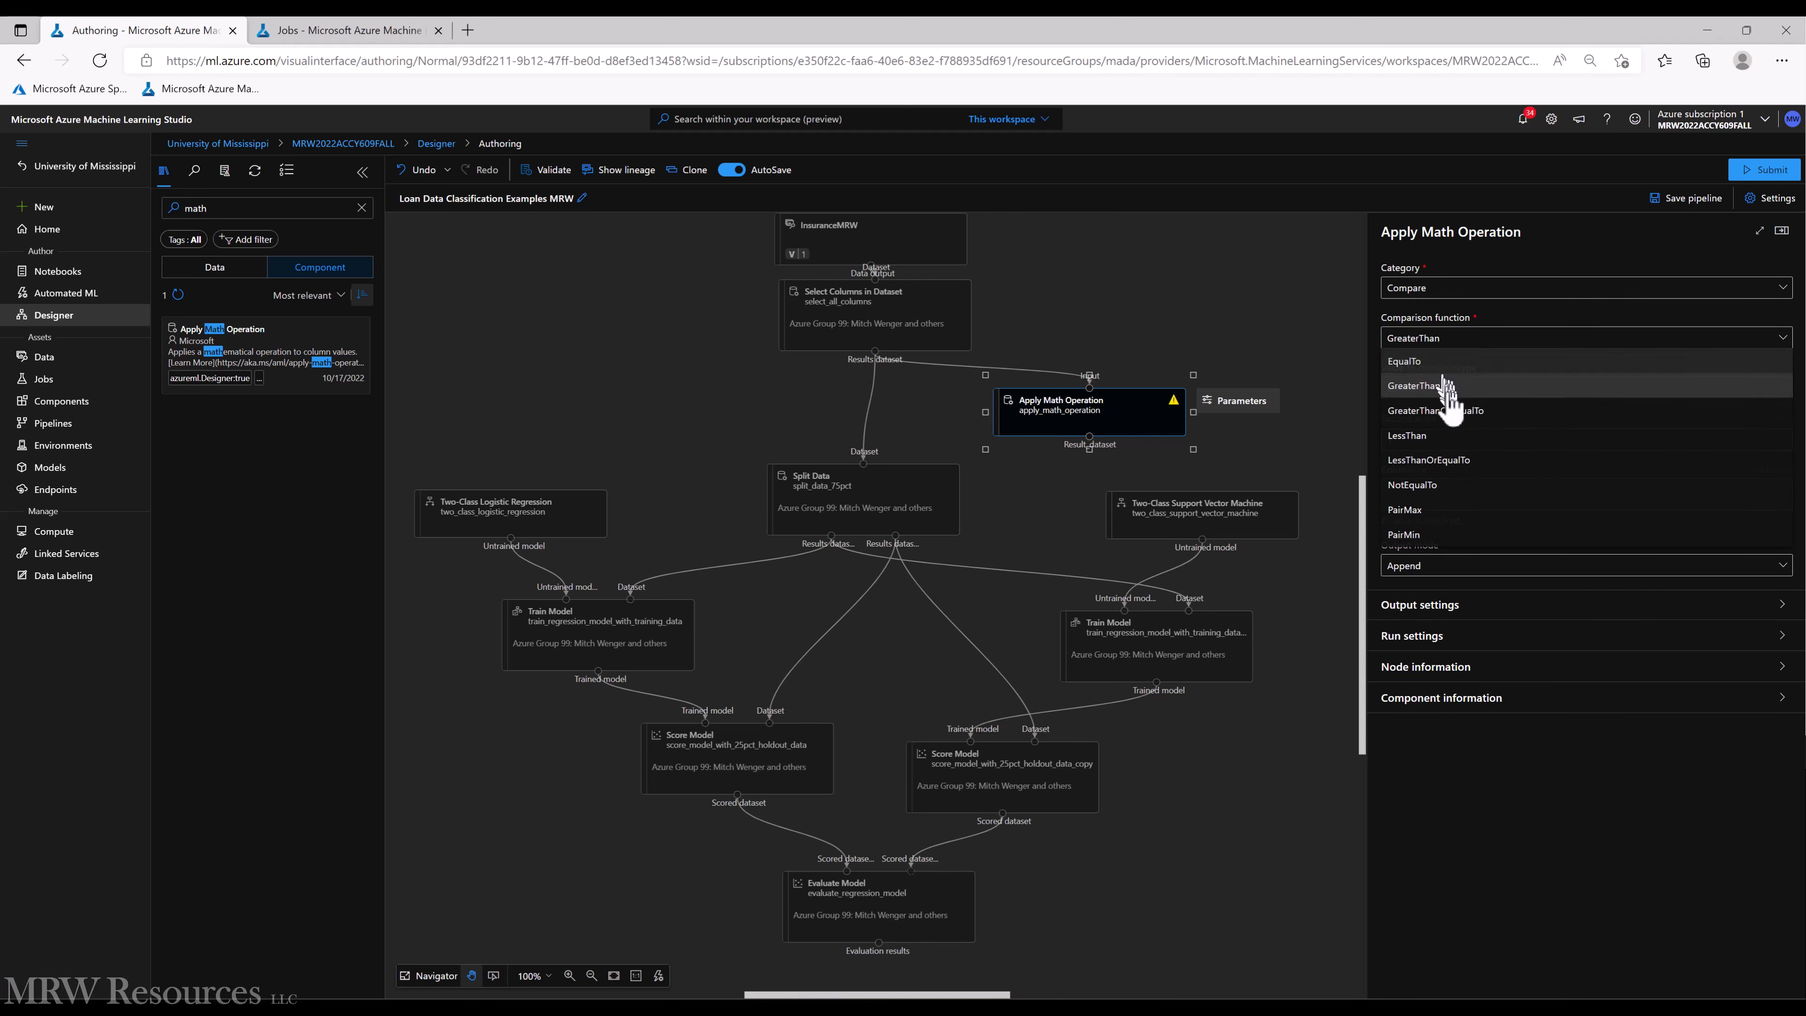
click(1455, 412)
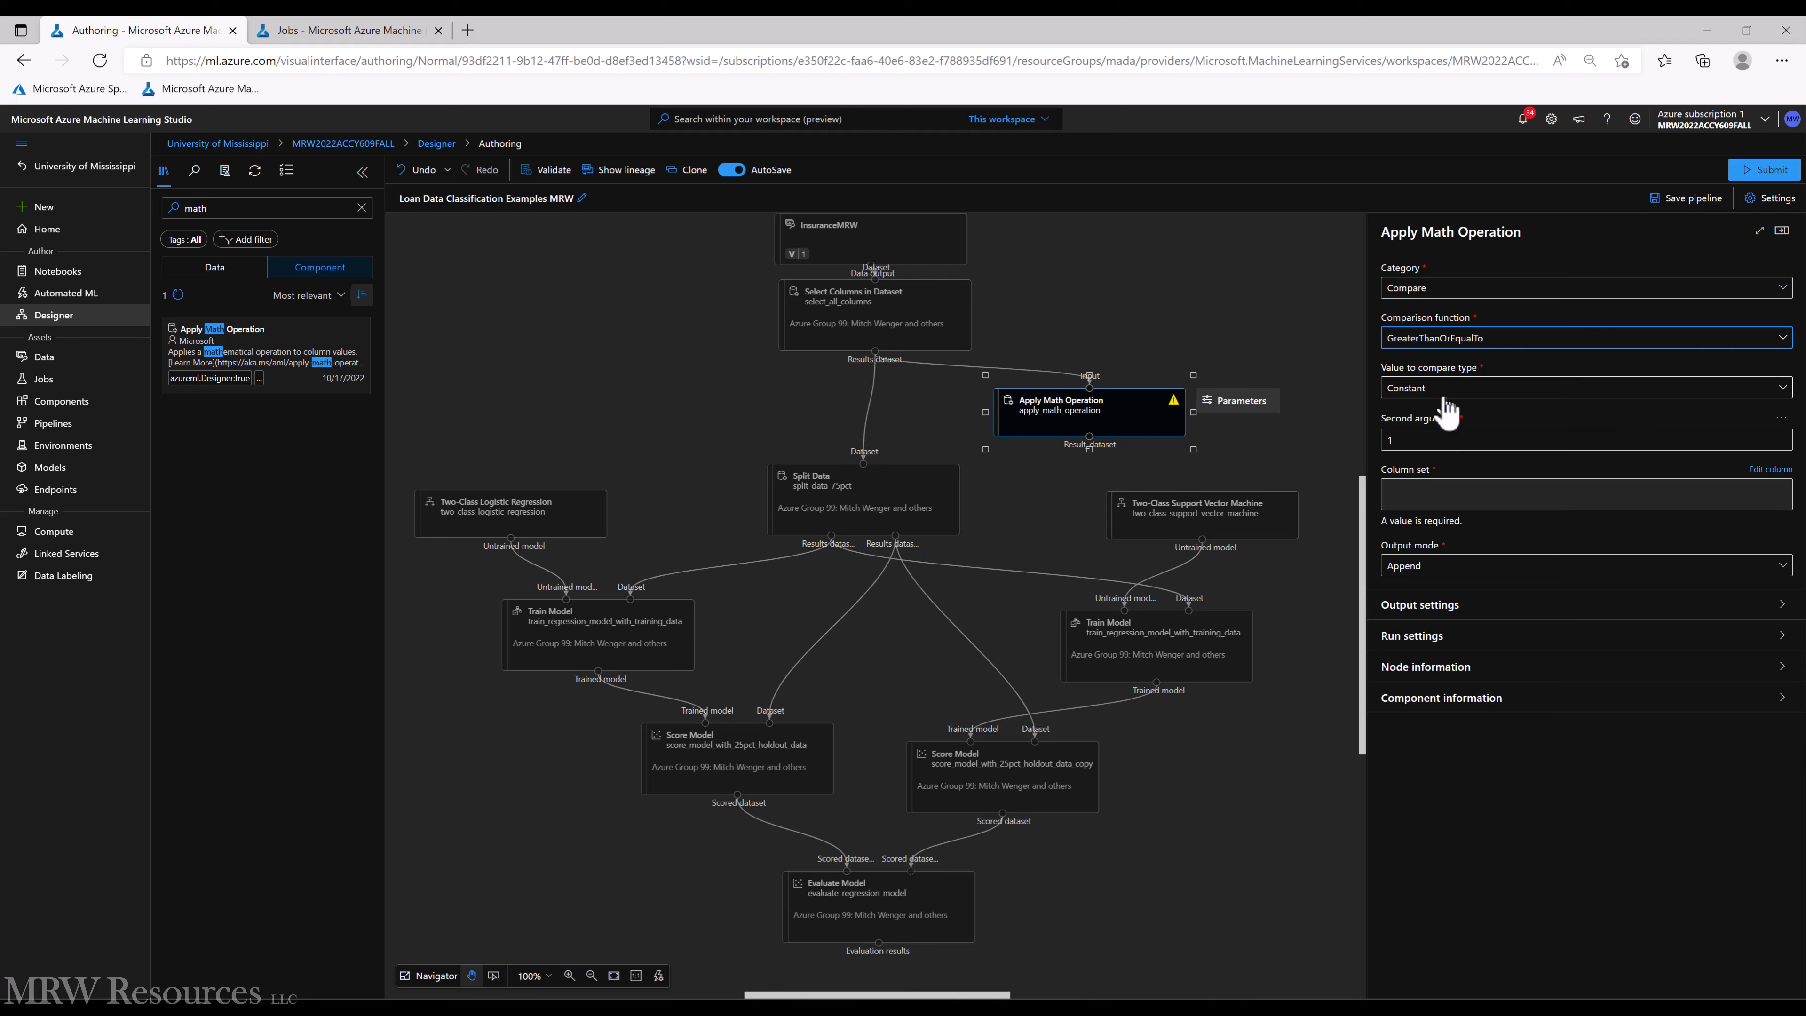
click(1436, 440)
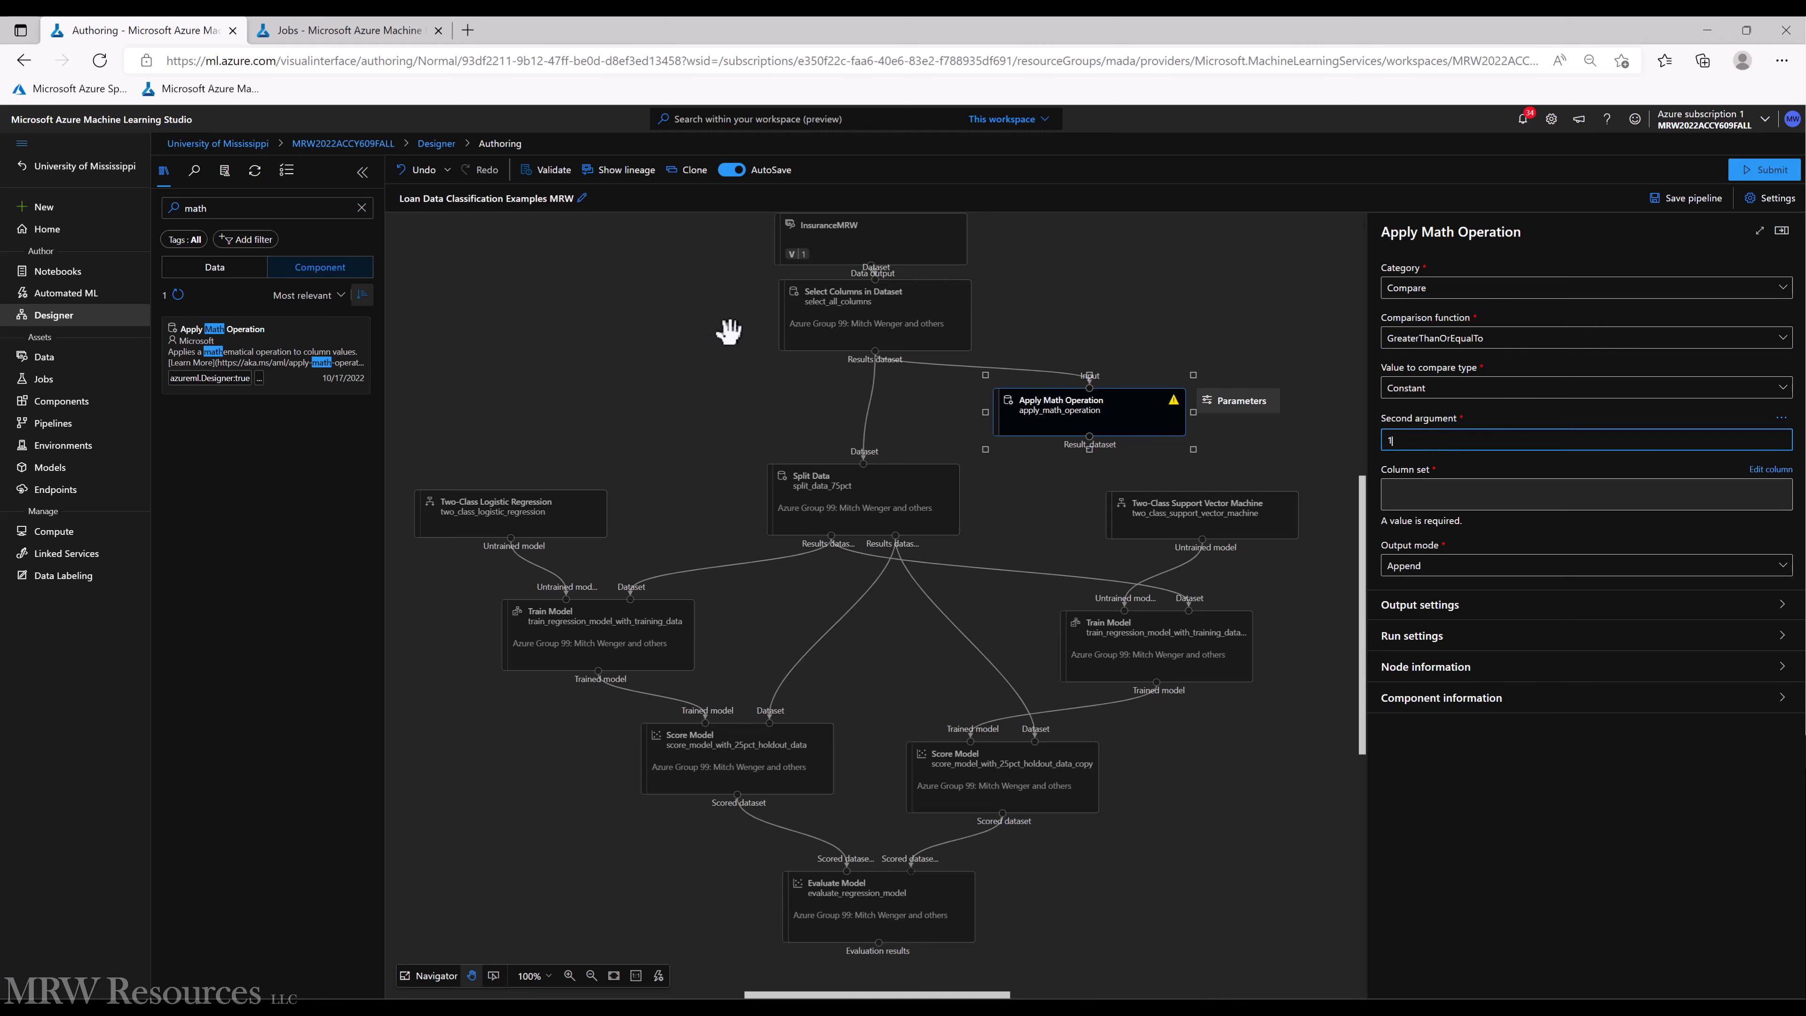
Preview the InsuranceMRW data and examine the profile, box plot and quantile statistics of the charges column
right_click(826, 249)
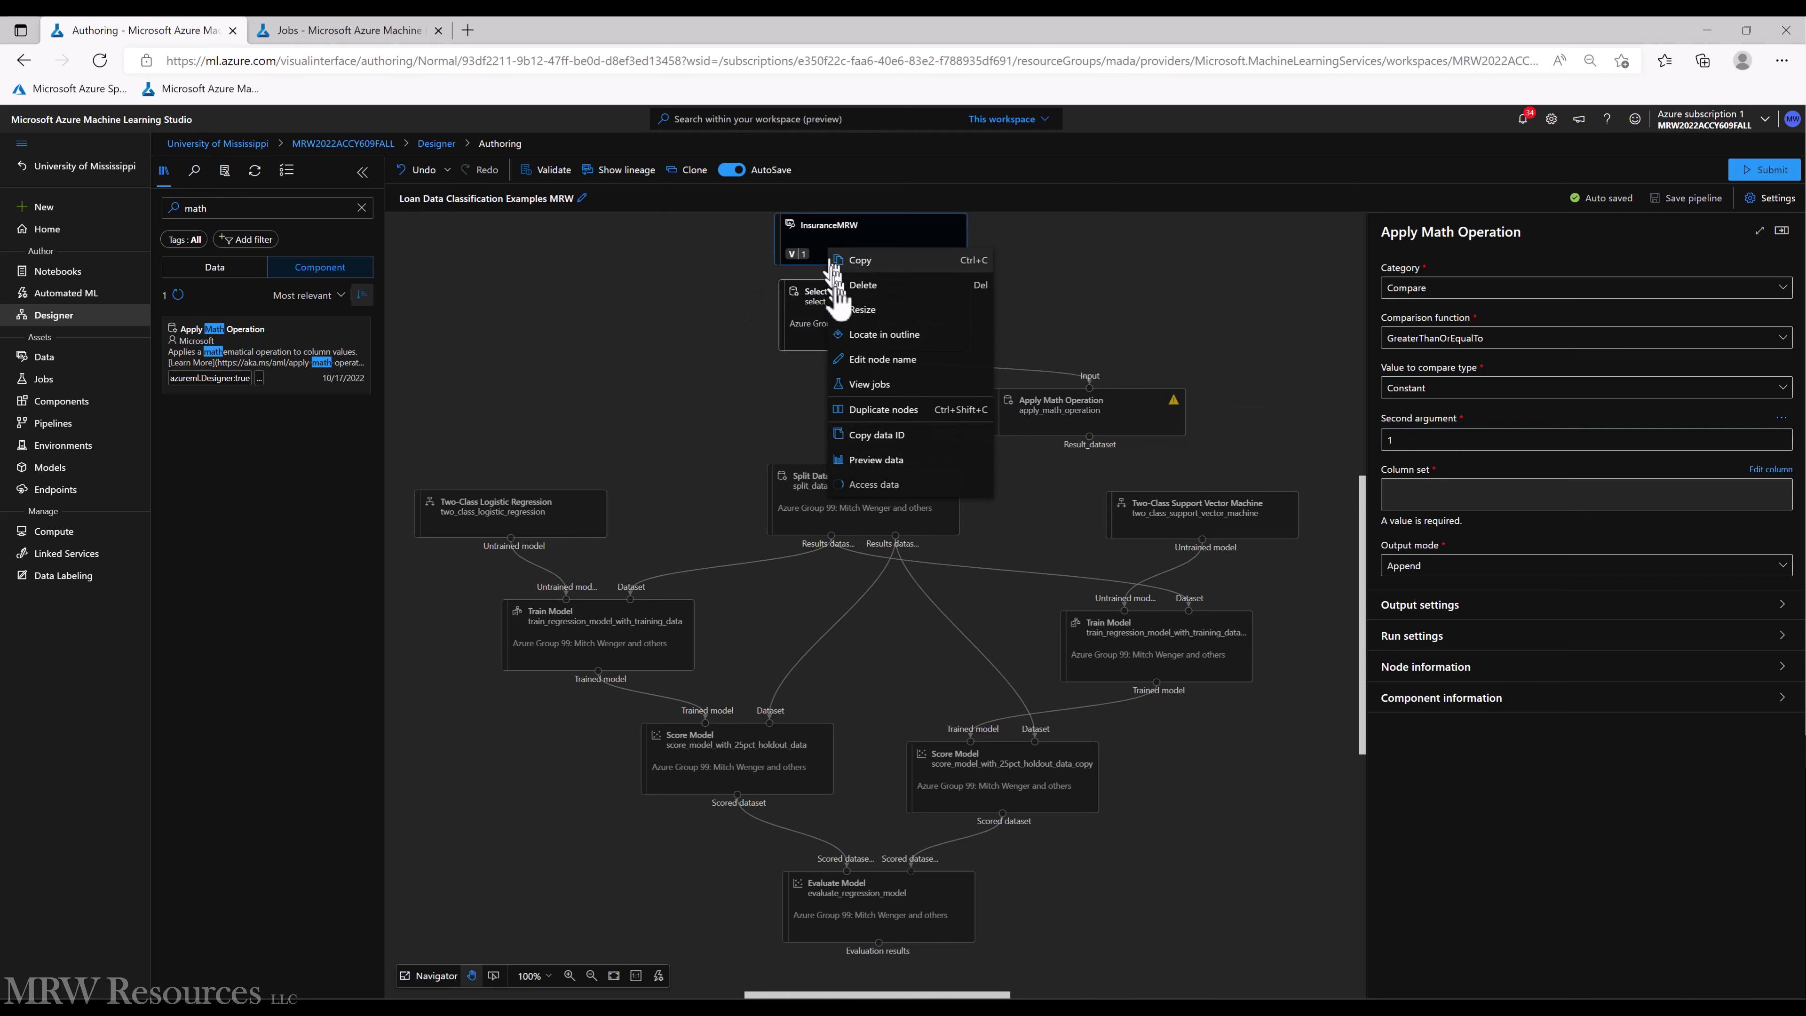
click(871, 461)
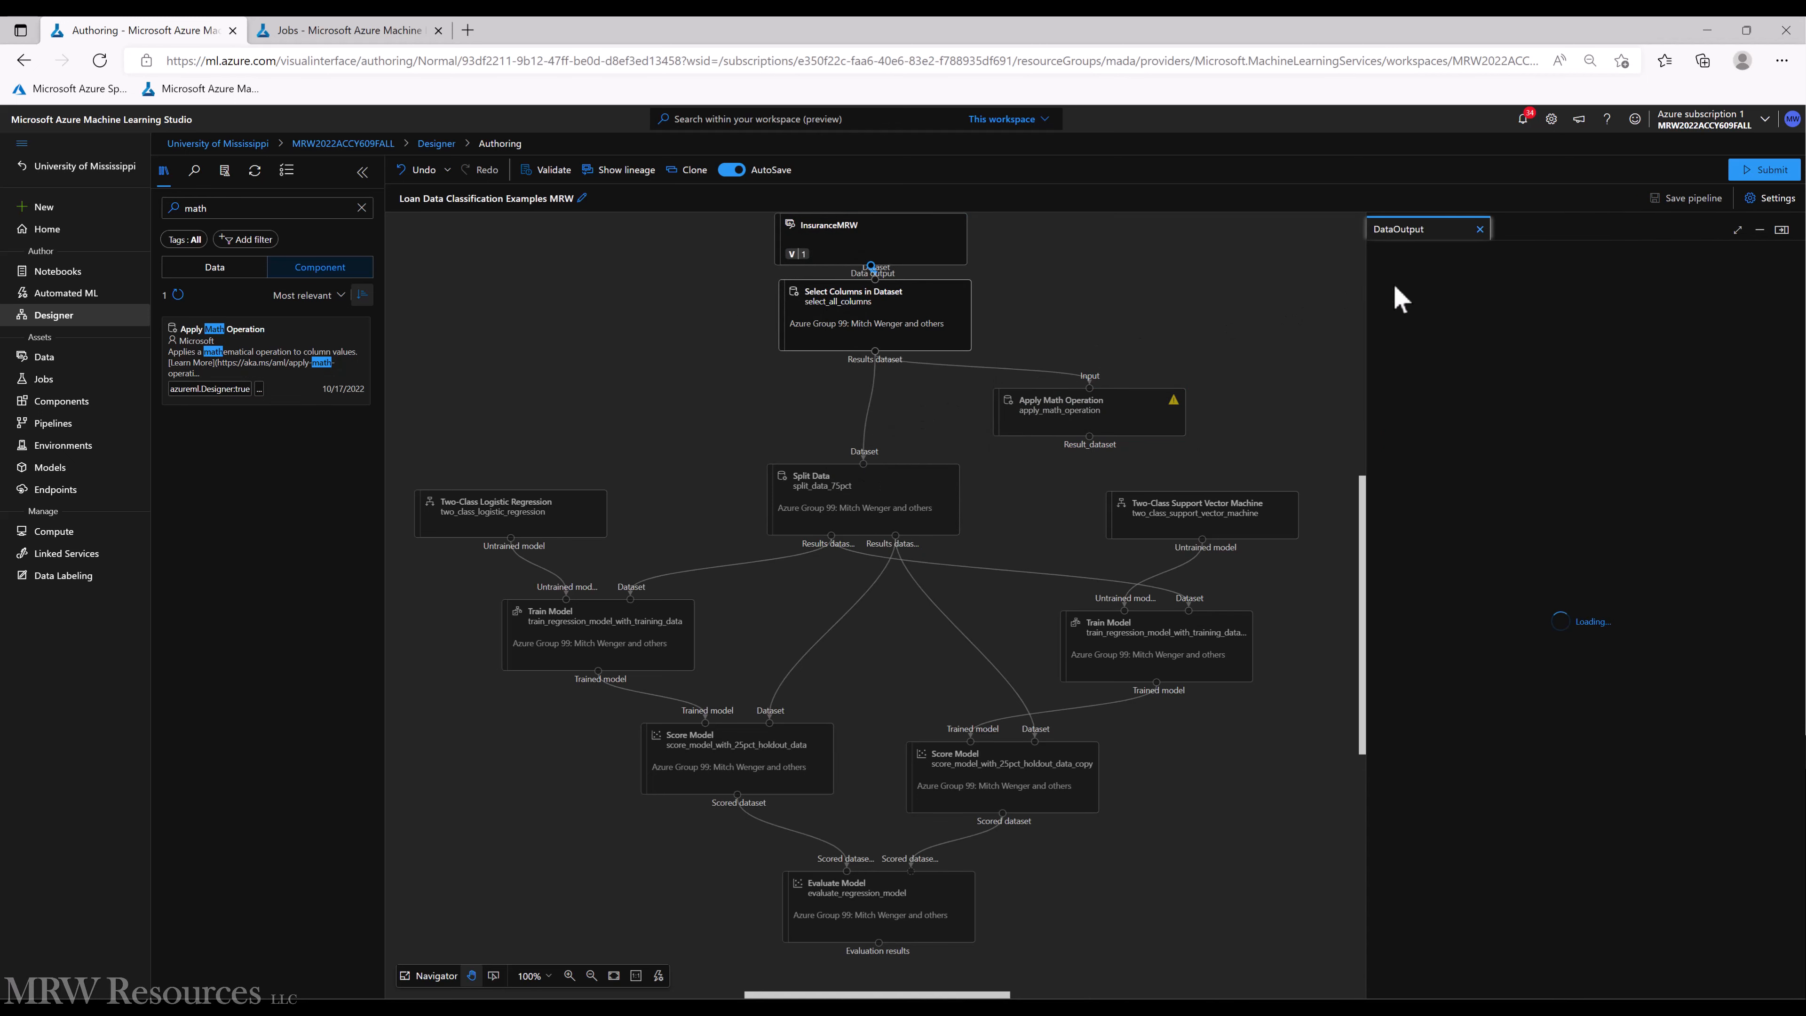
click(1737, 229)
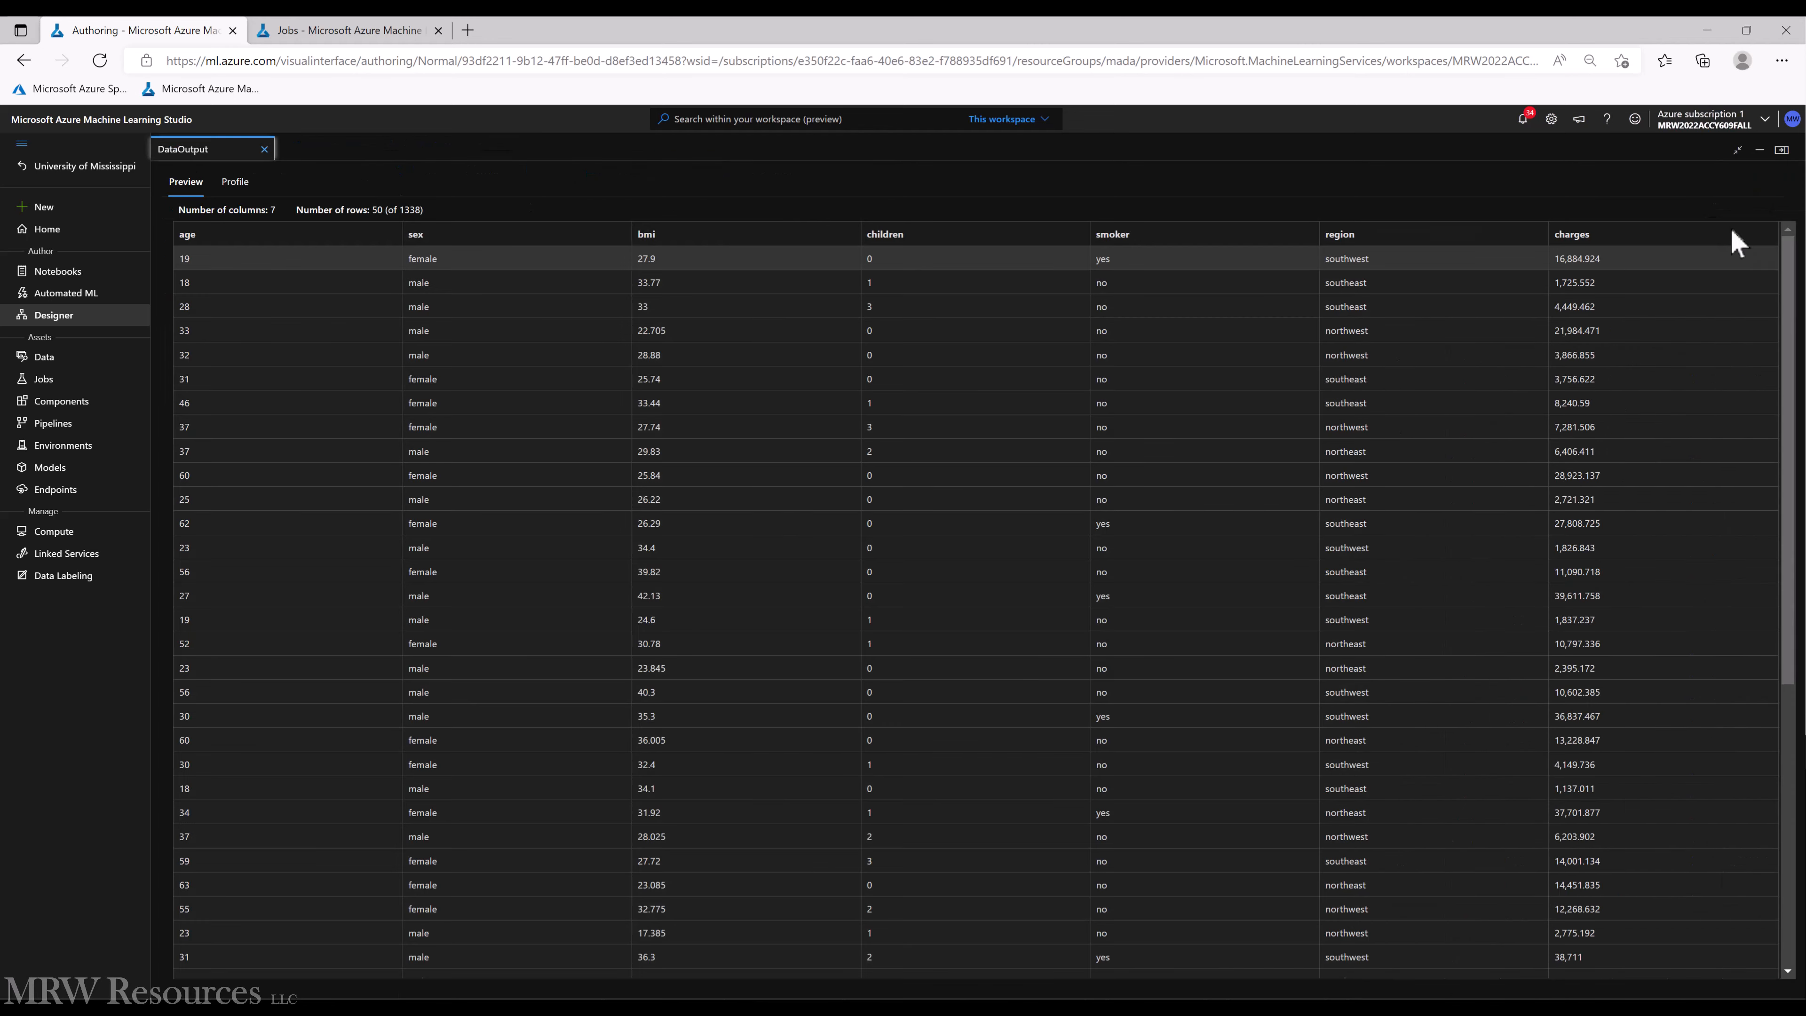
click(235, 183)
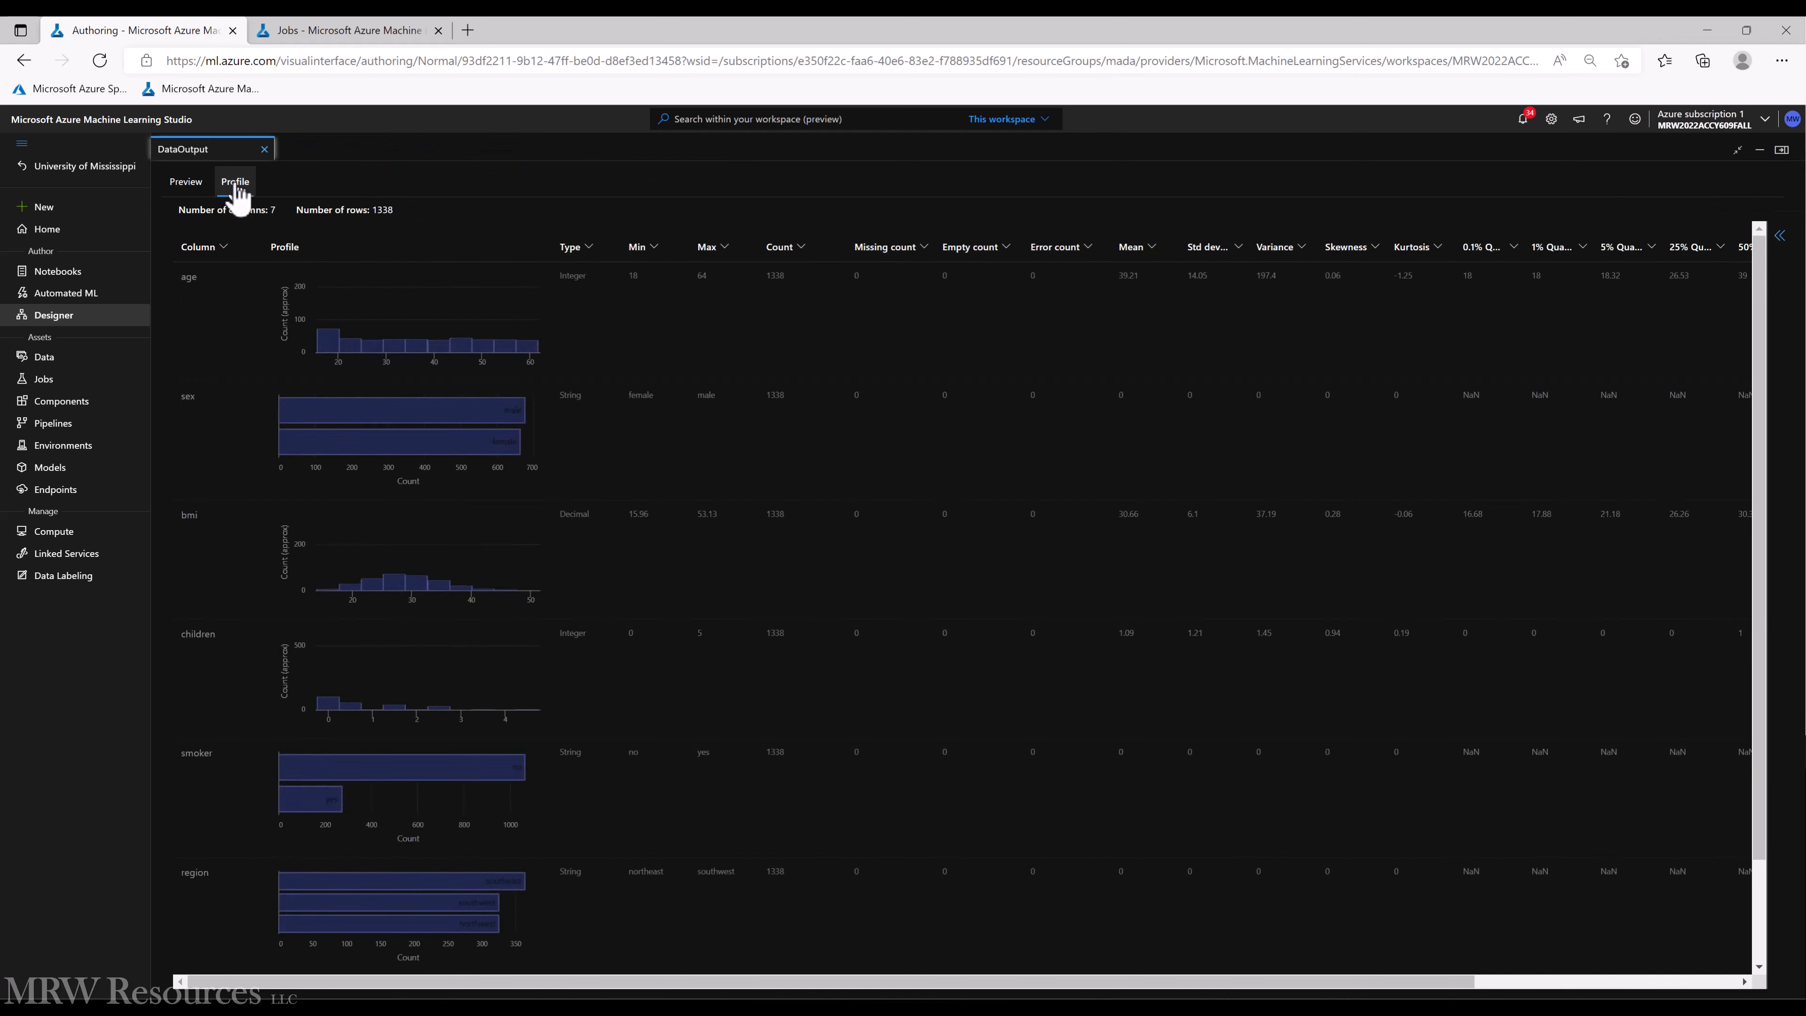
scroll(377, 704, down, 2)
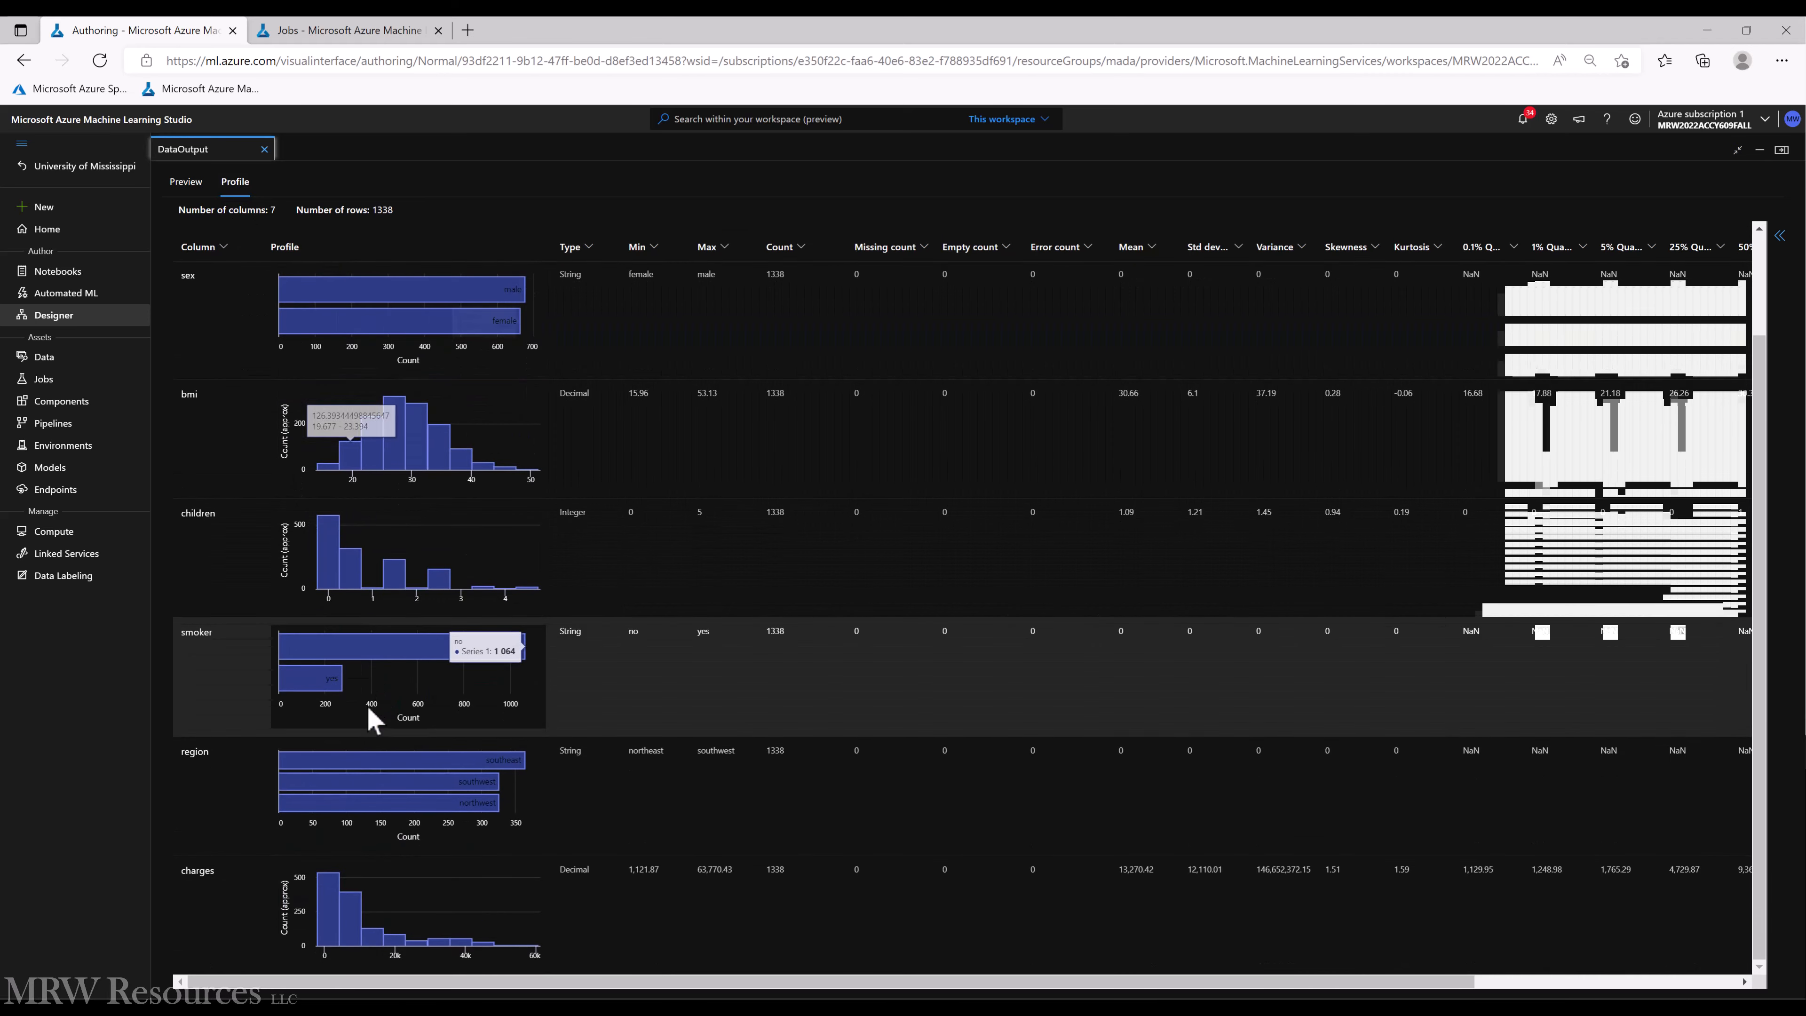
click(359, 893)
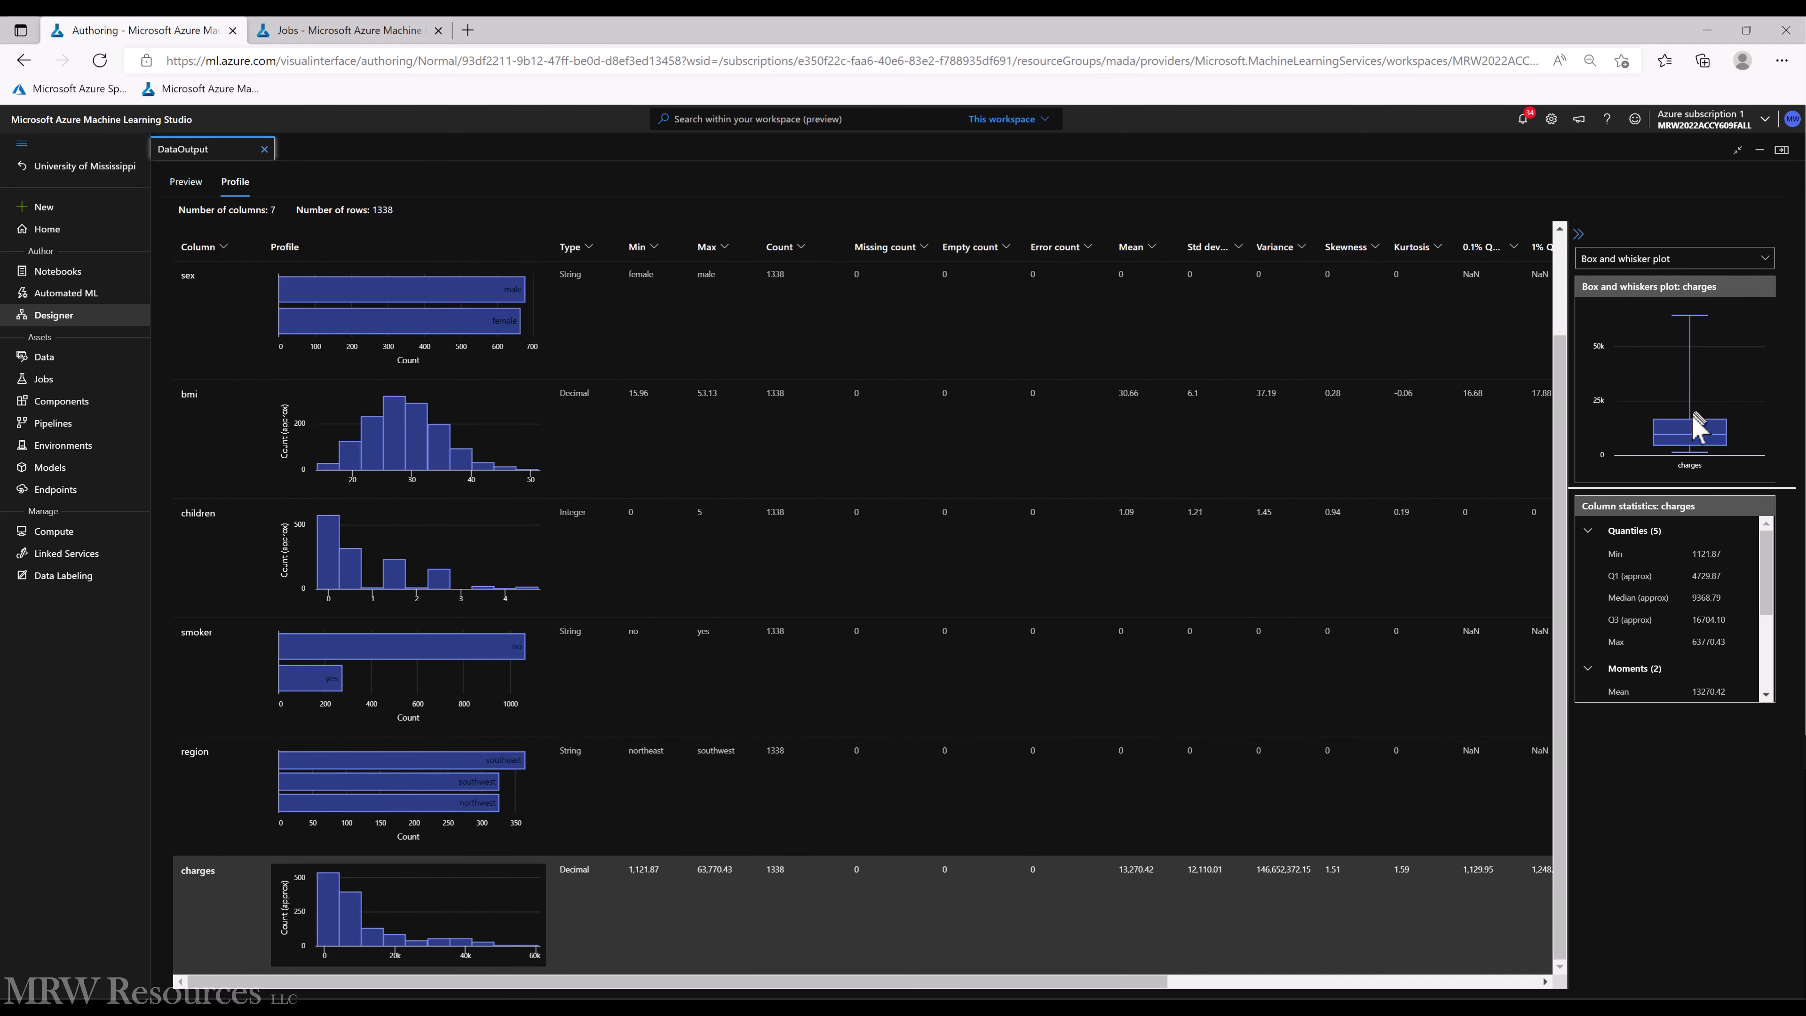
mouse_move(1691, 421)
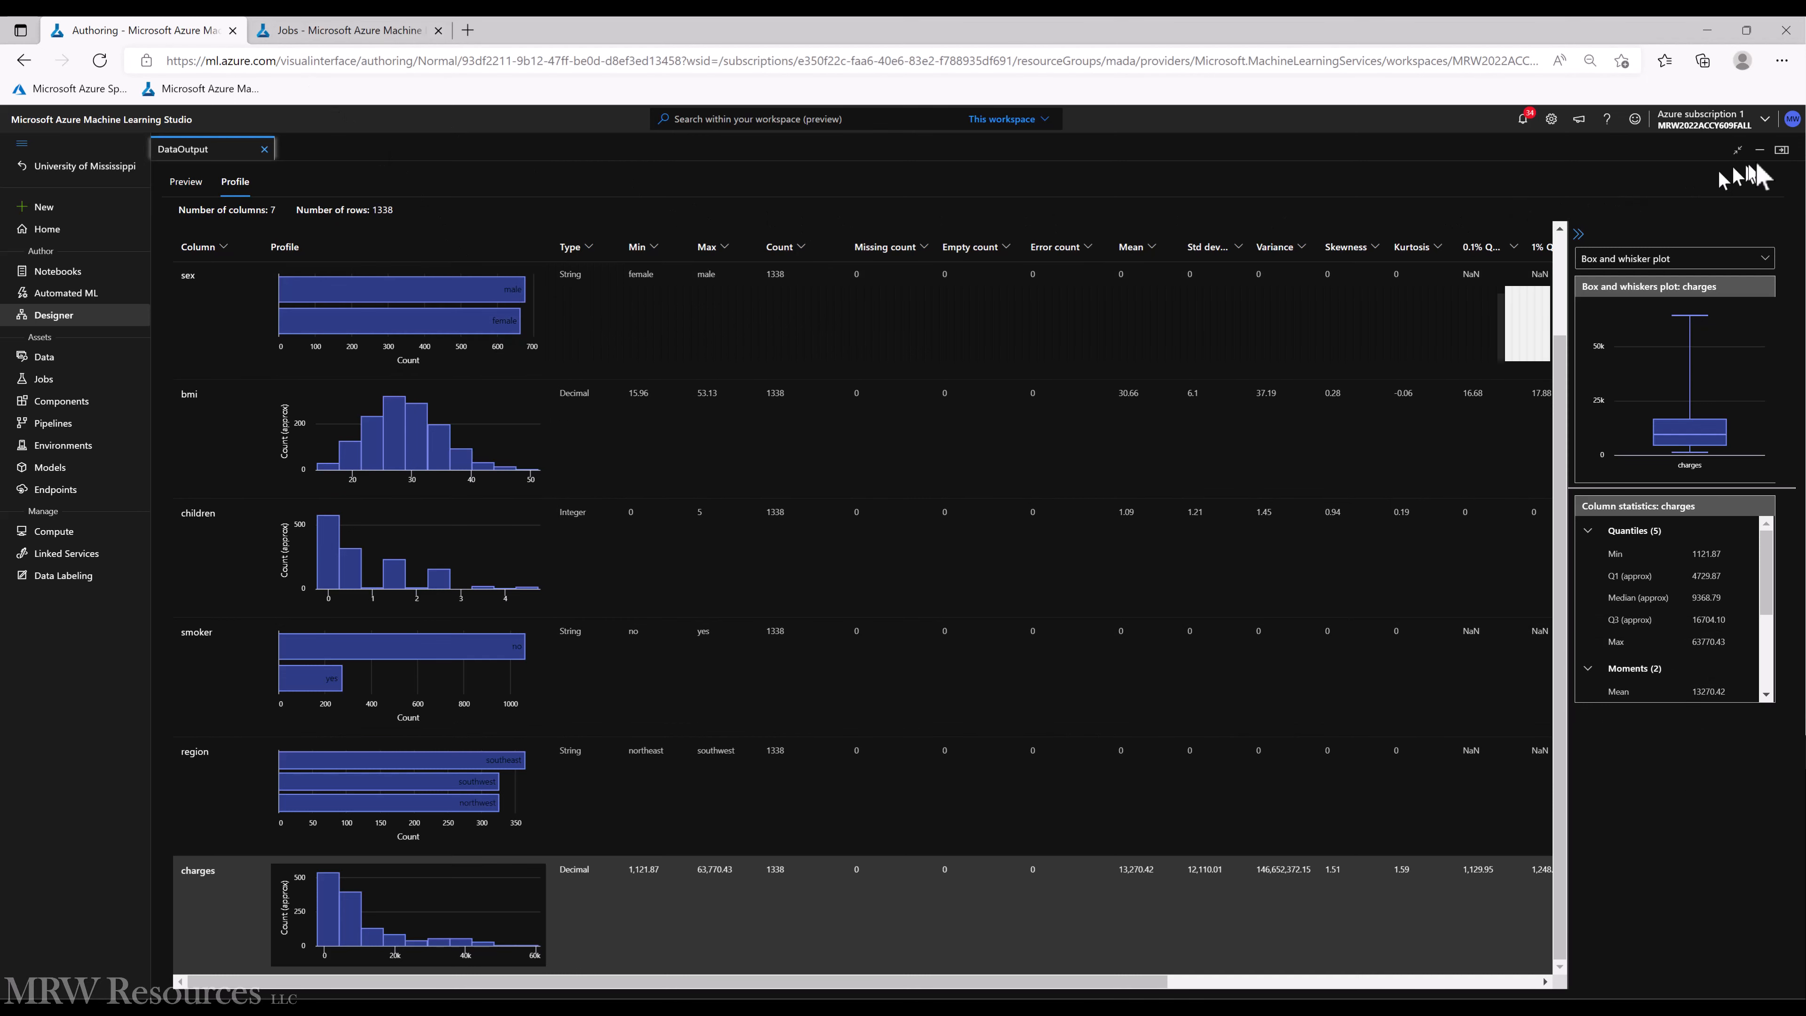
click(1782, 151)
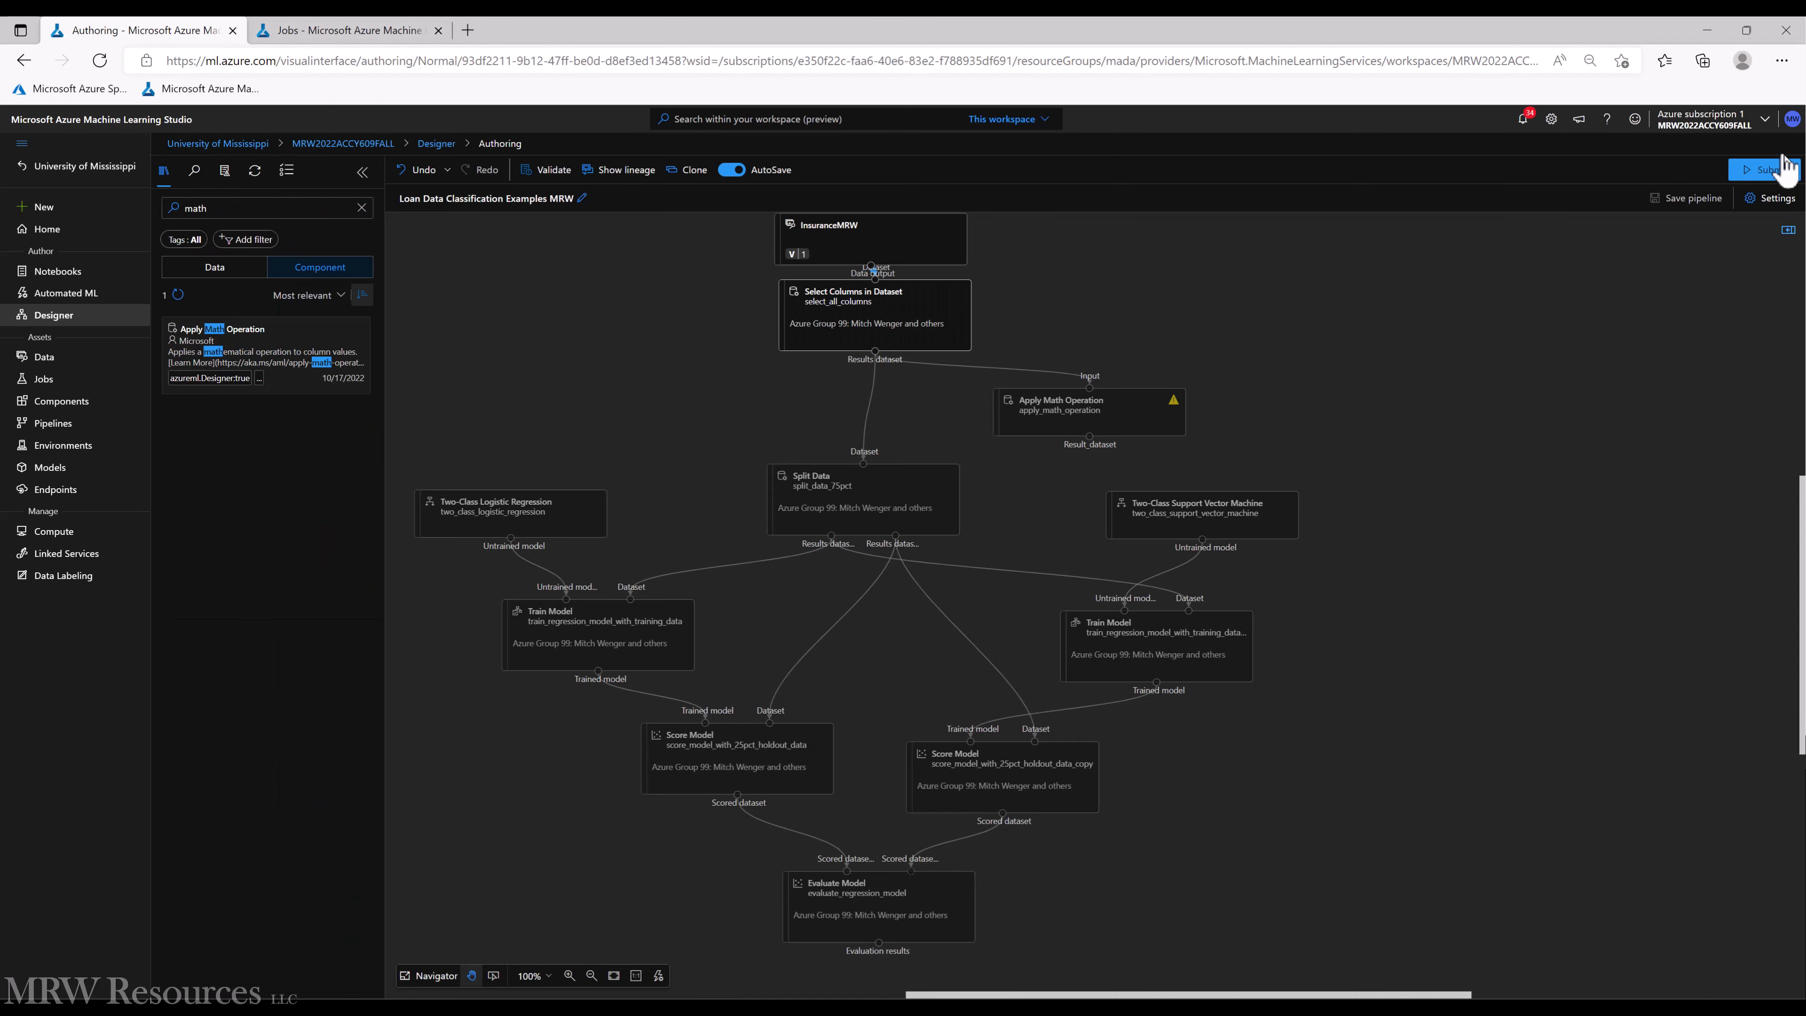
Set Apply Math Operation's second argument to 34704
click(1082, 420)
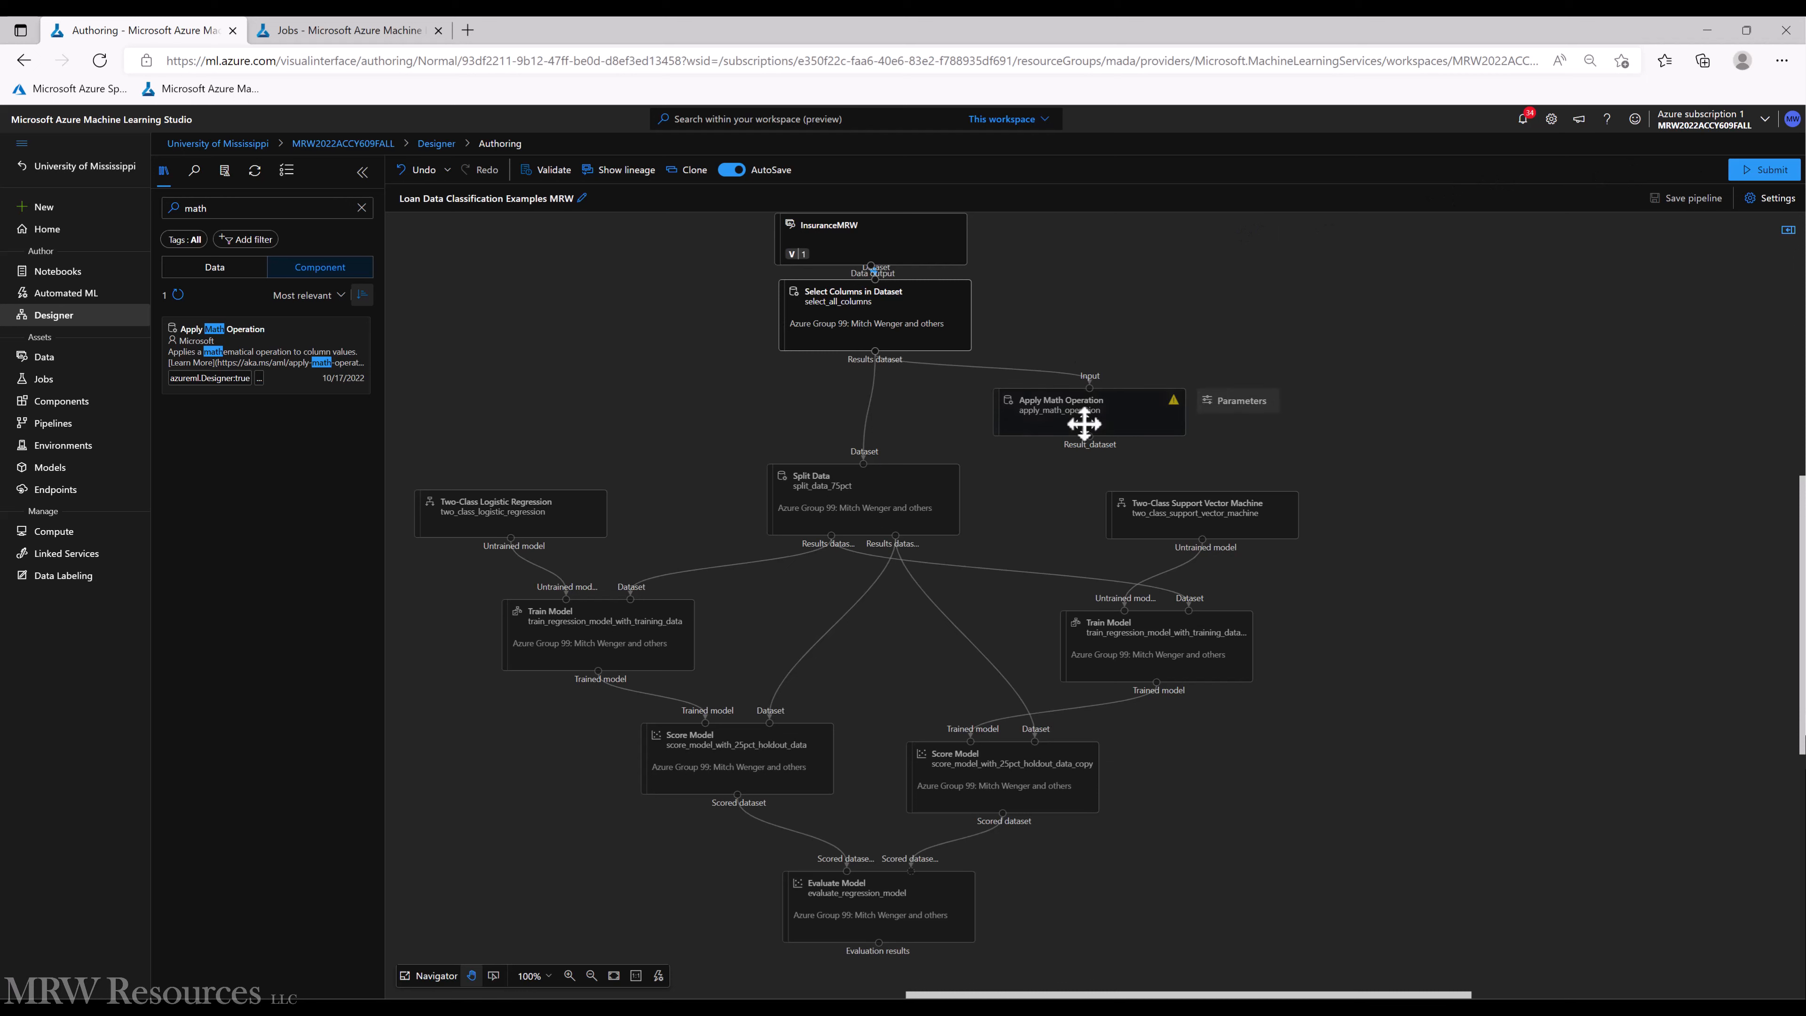
double_click(1084, 425)
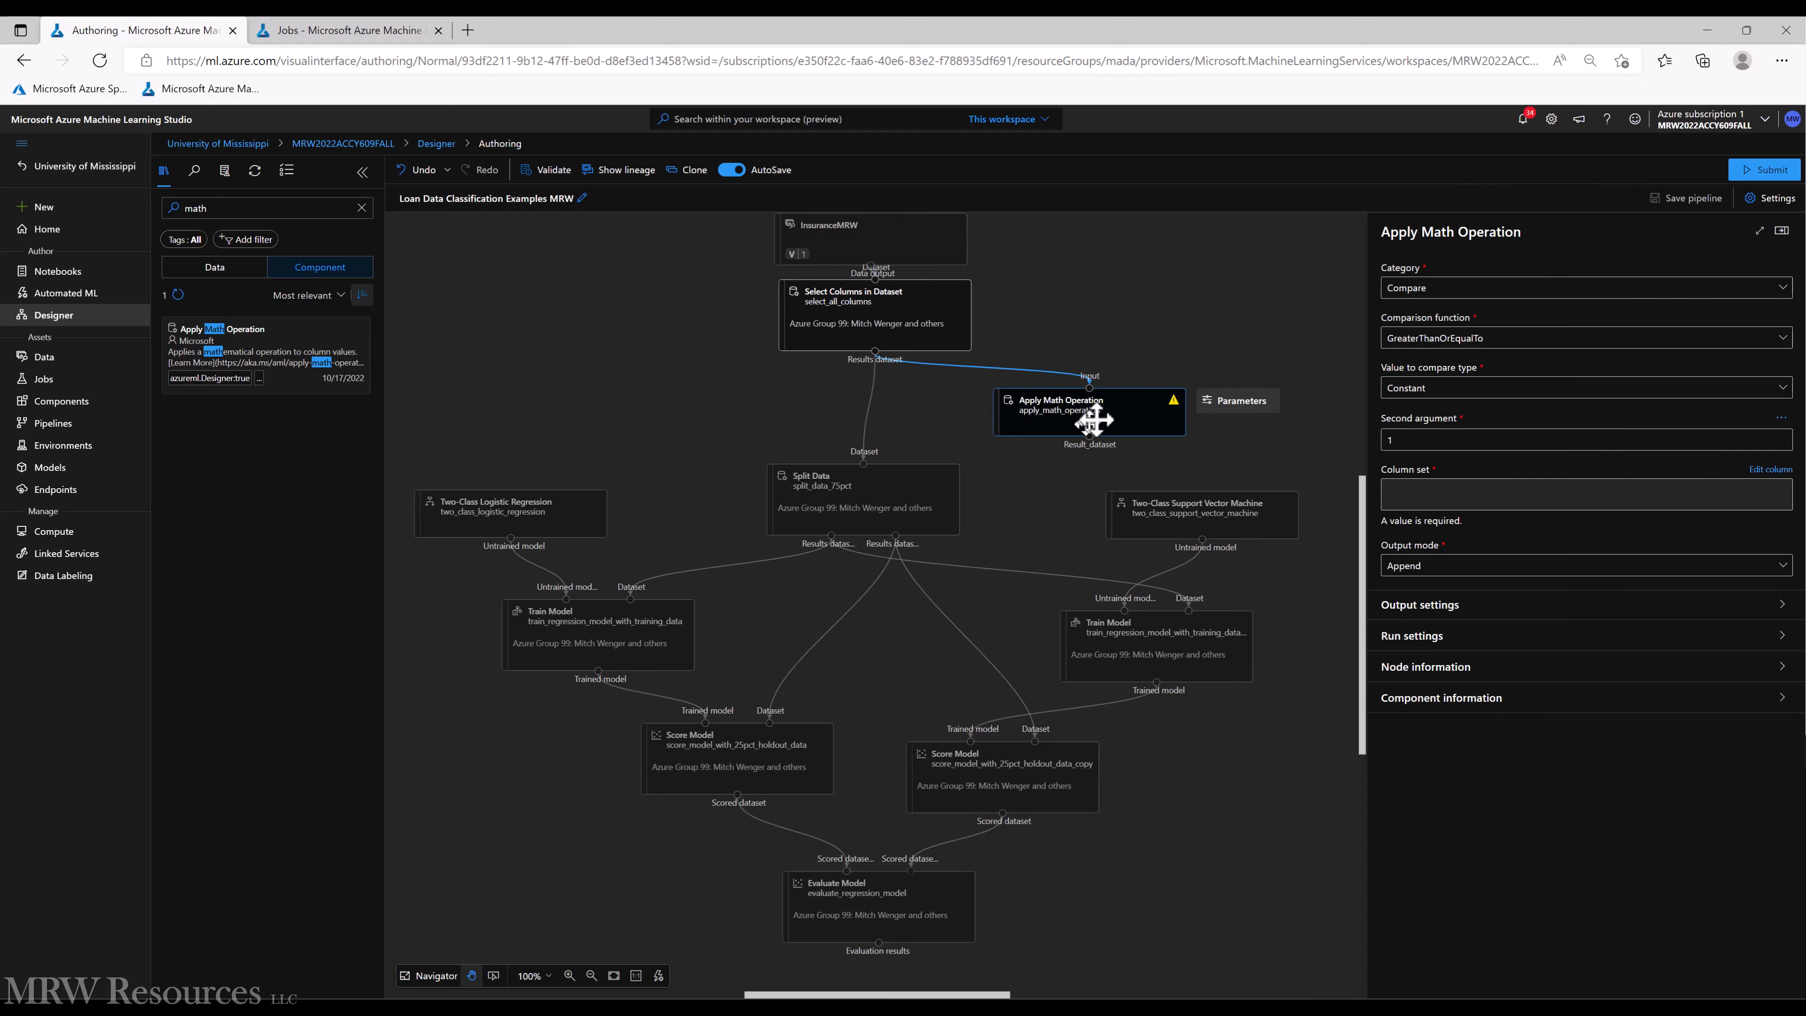
click(1445, 438)
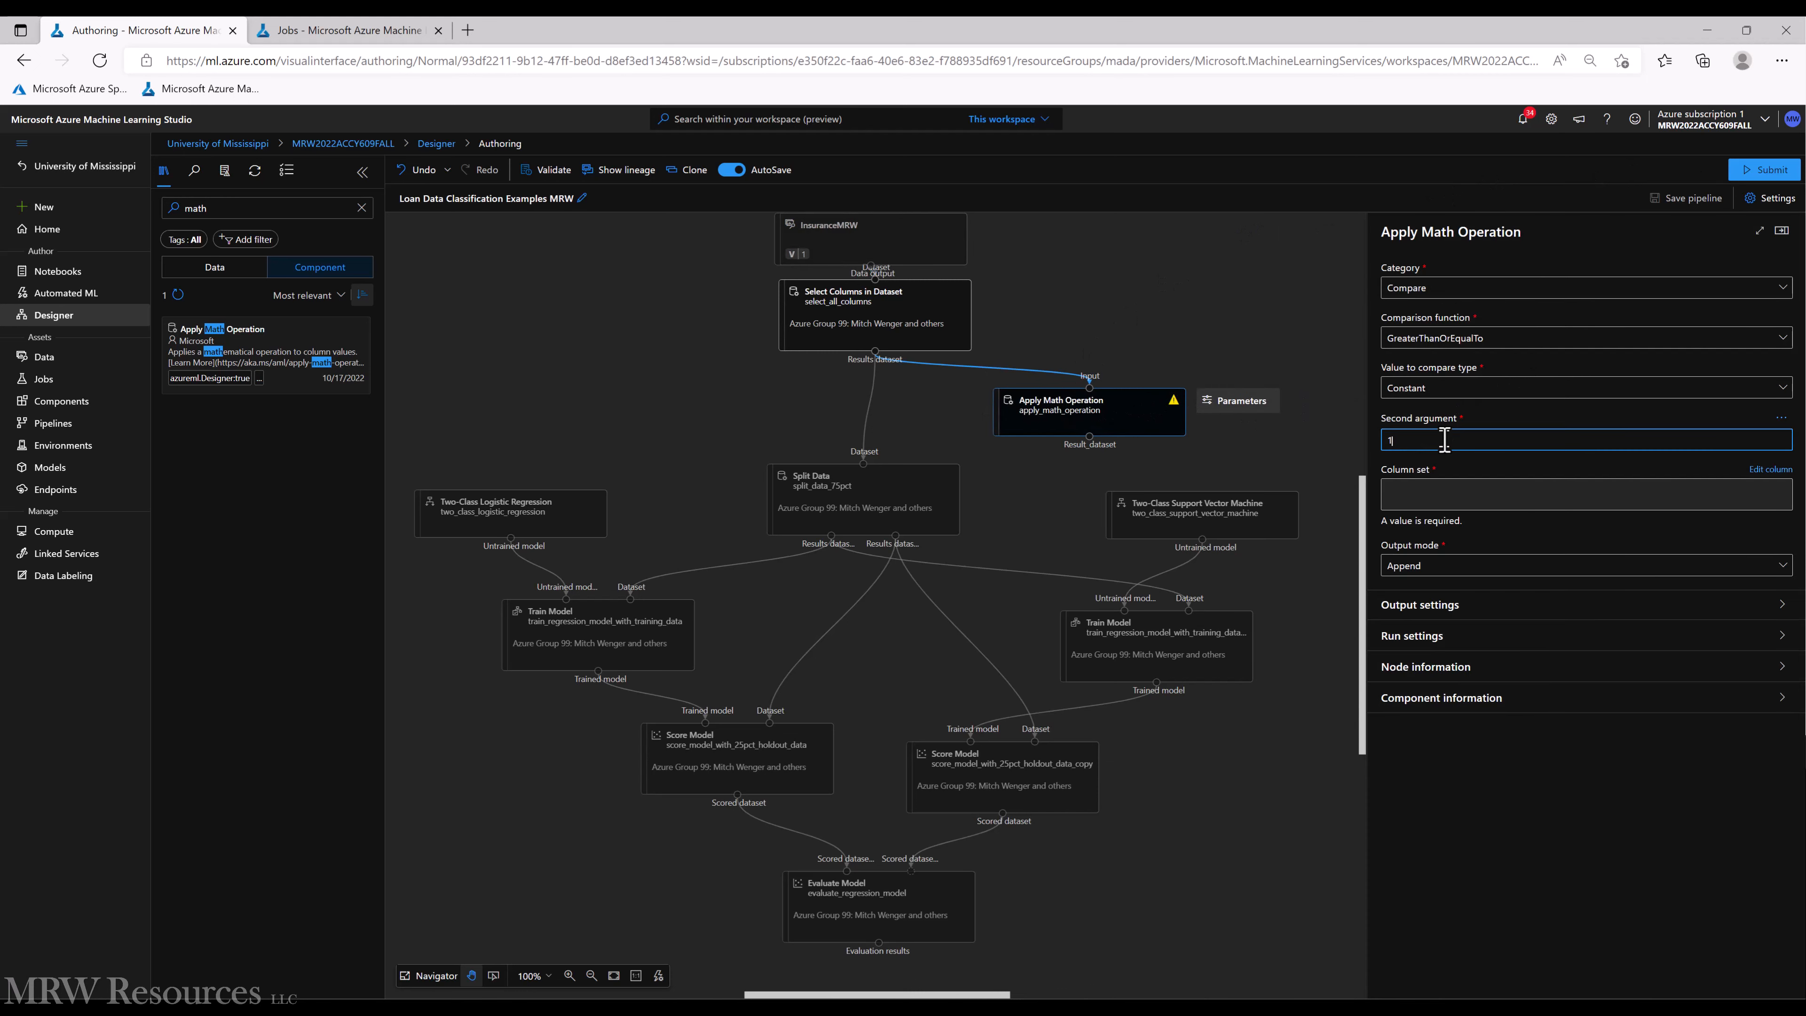
key(BackSpace)
Set Apply Math Operation's column set to include the column named charges
click(1458, 500)
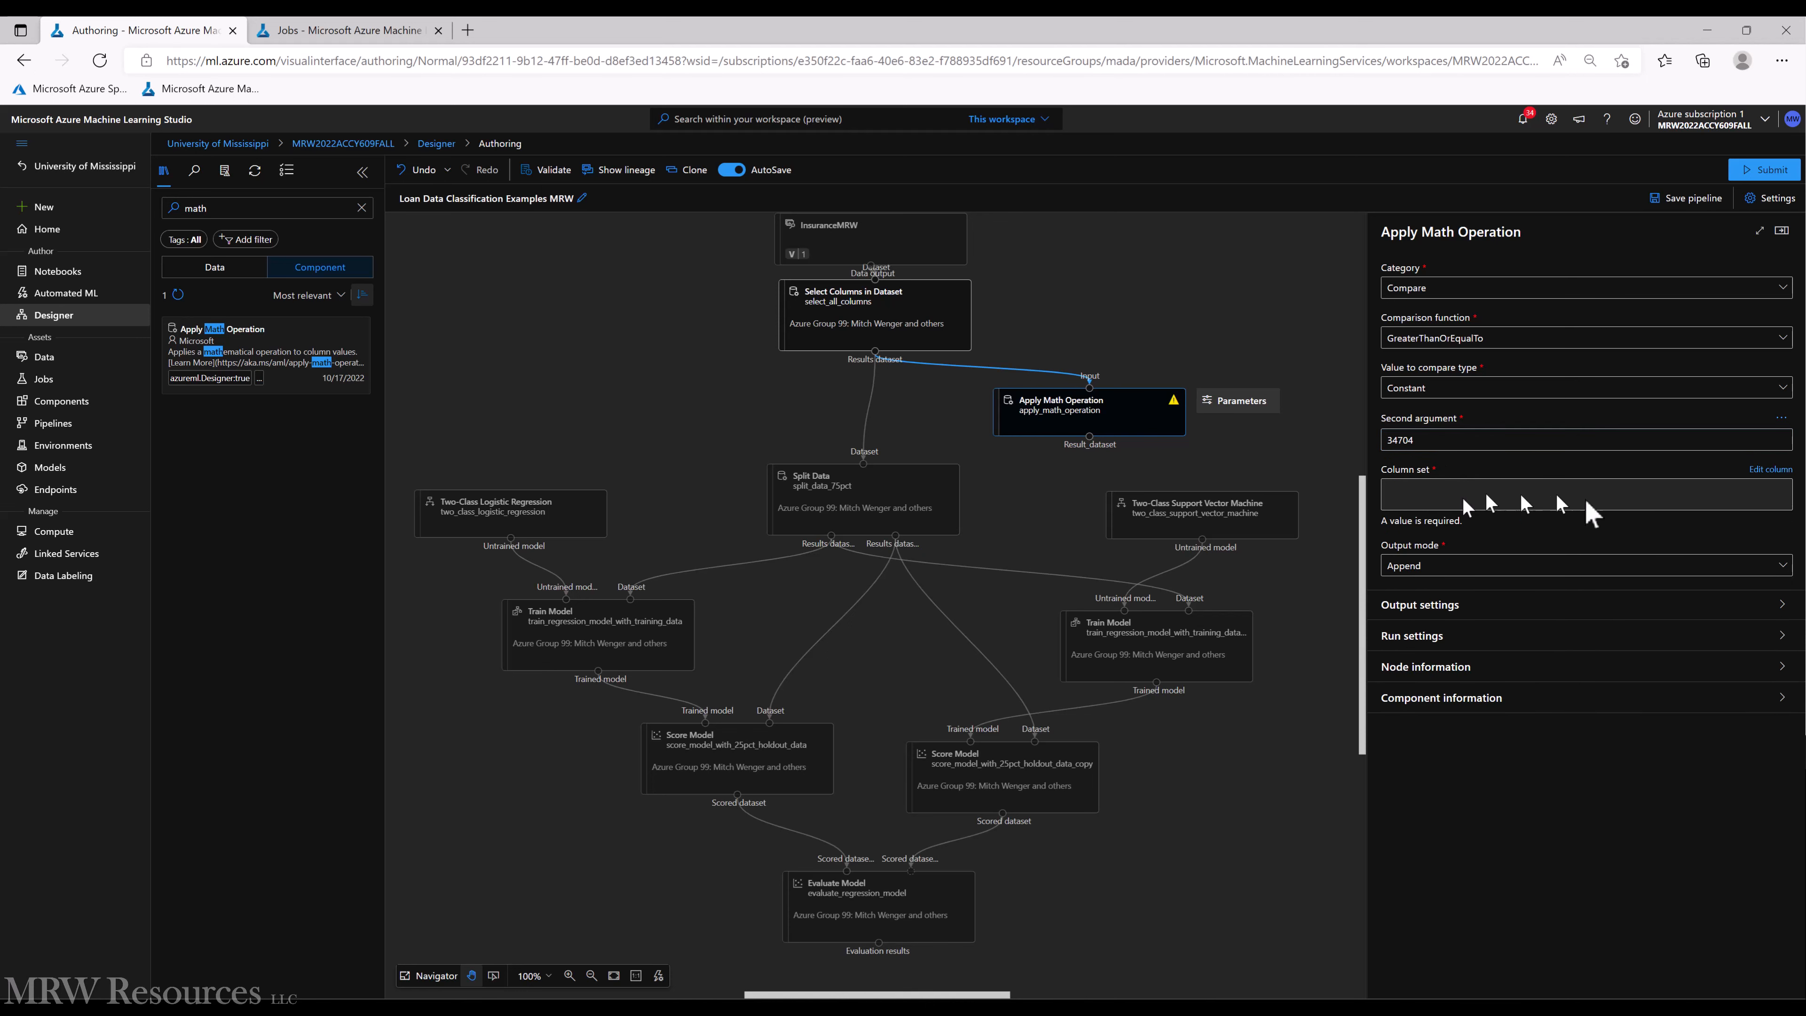
click(1771, 471)
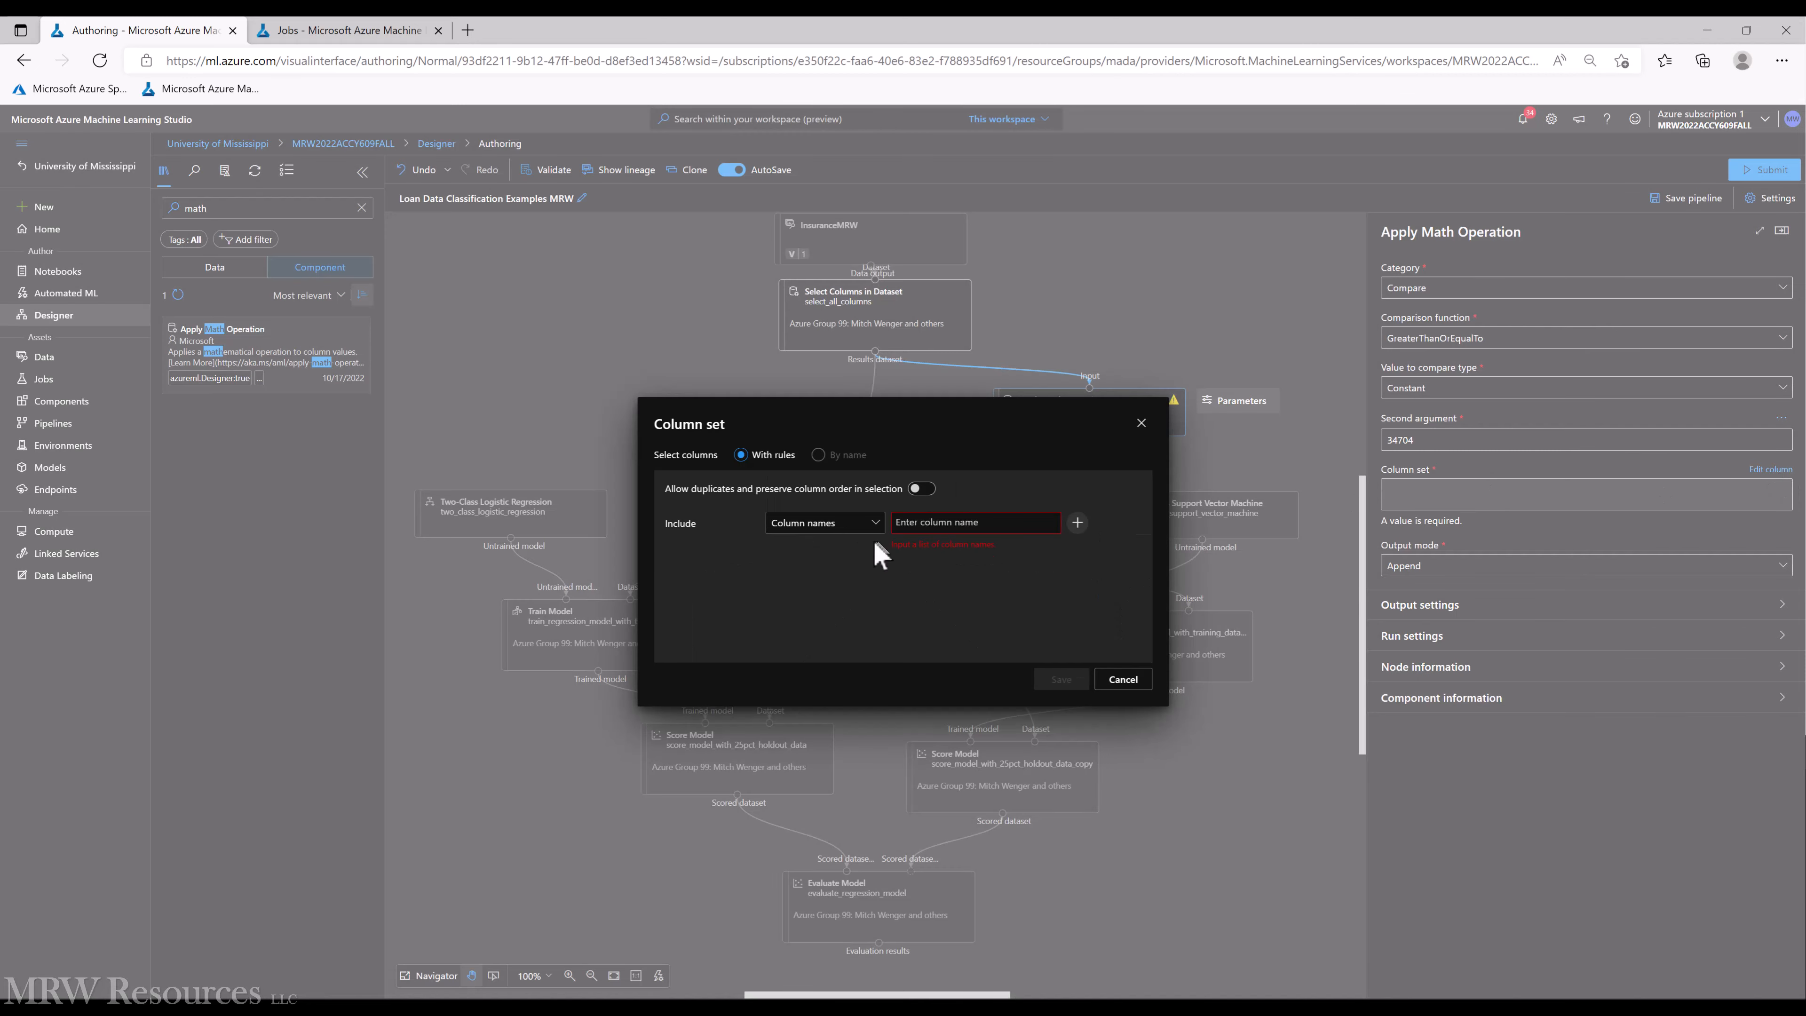
click(935, 522)
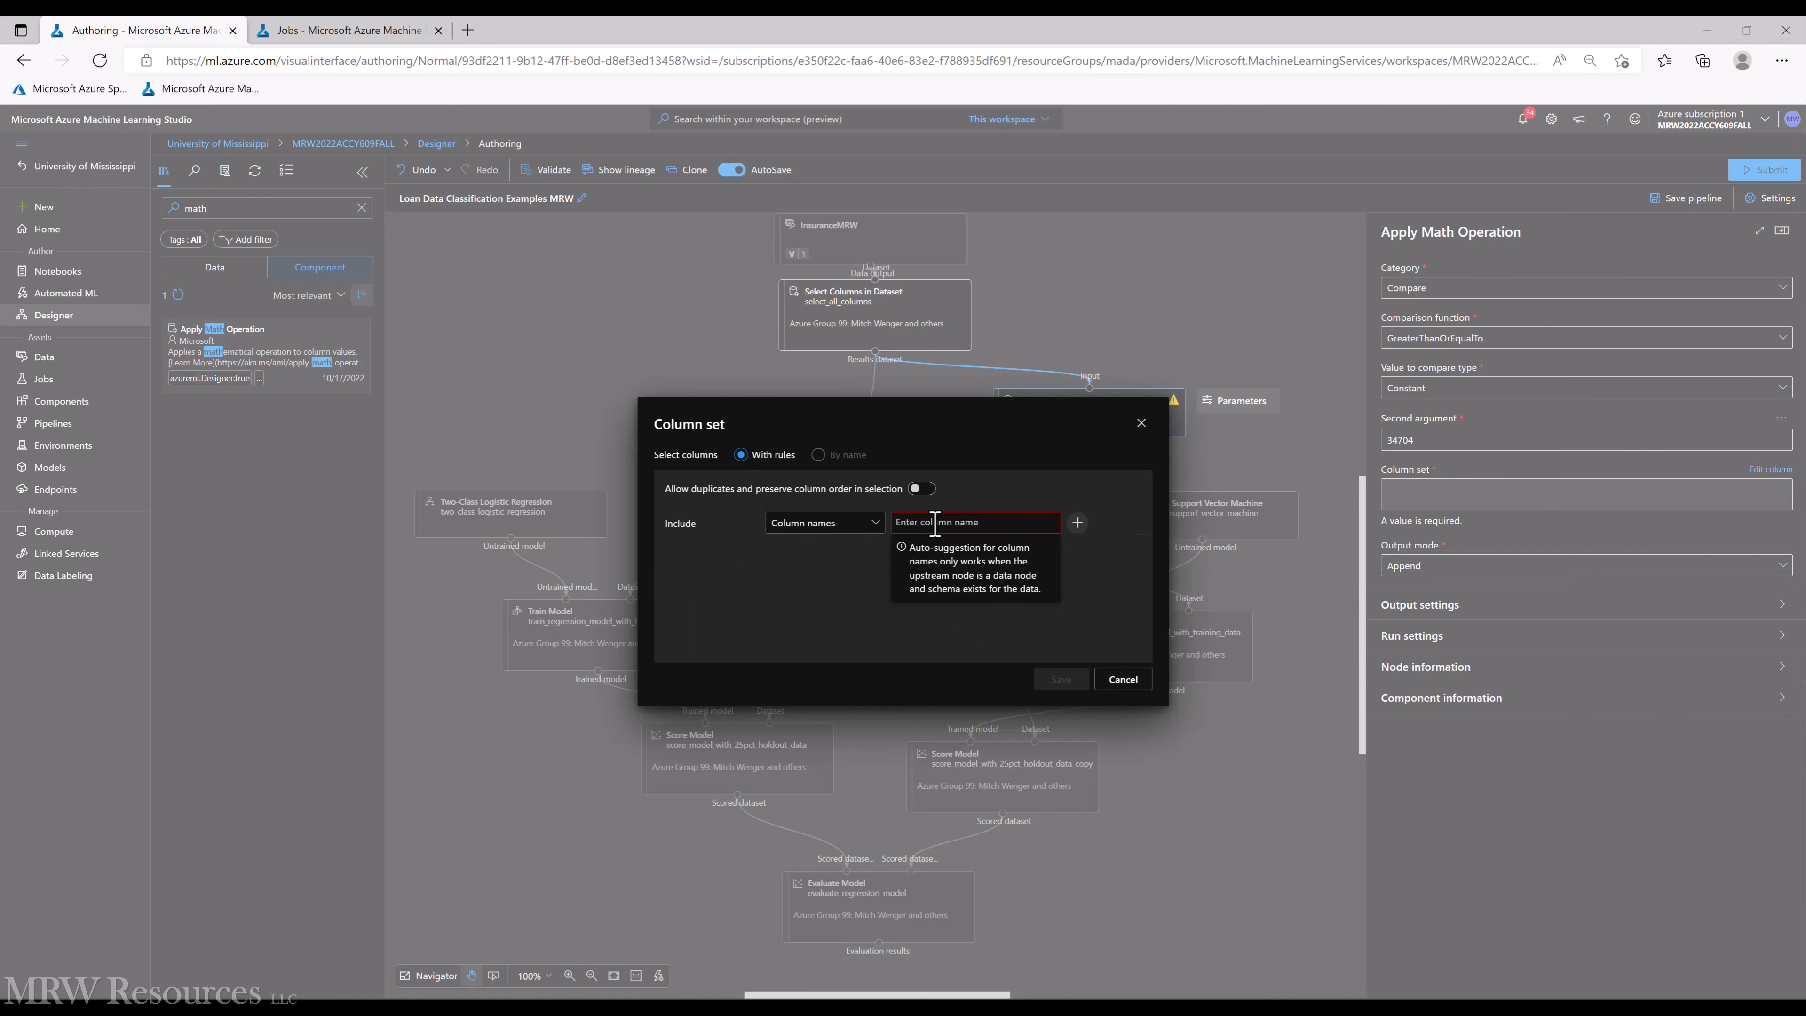
text(charges)
key(Return)
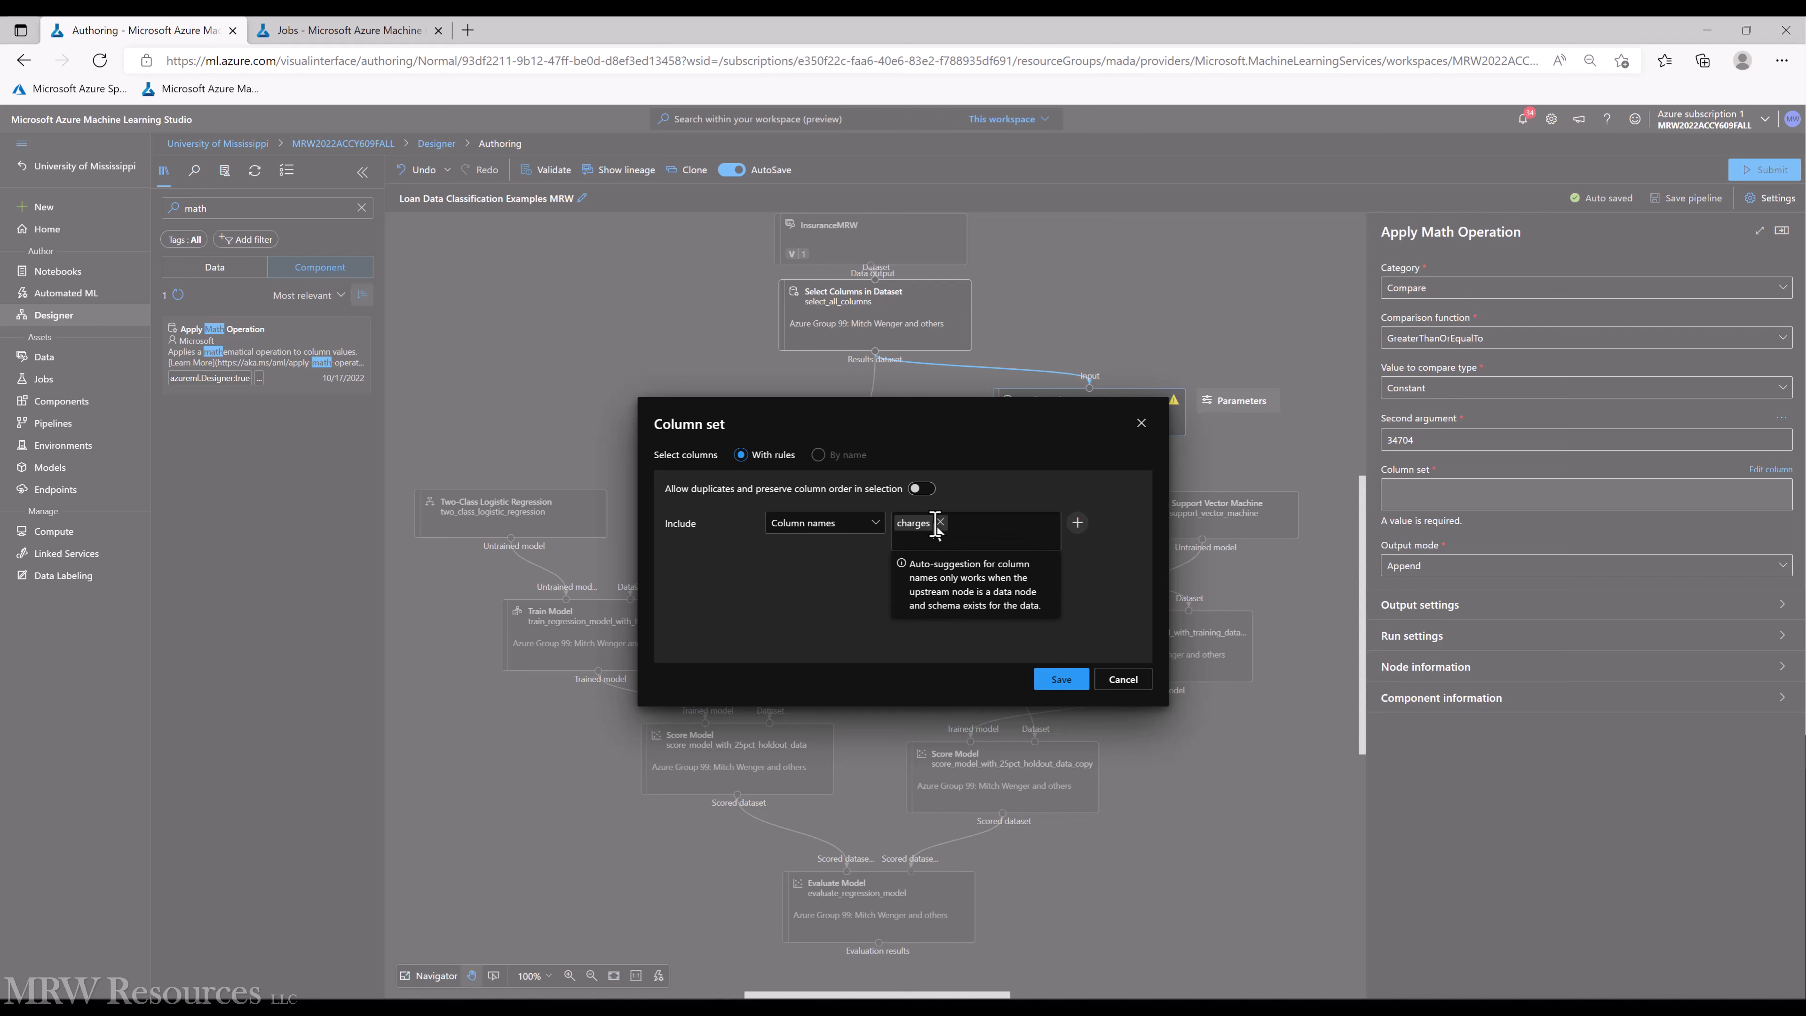
click(1062, 680)
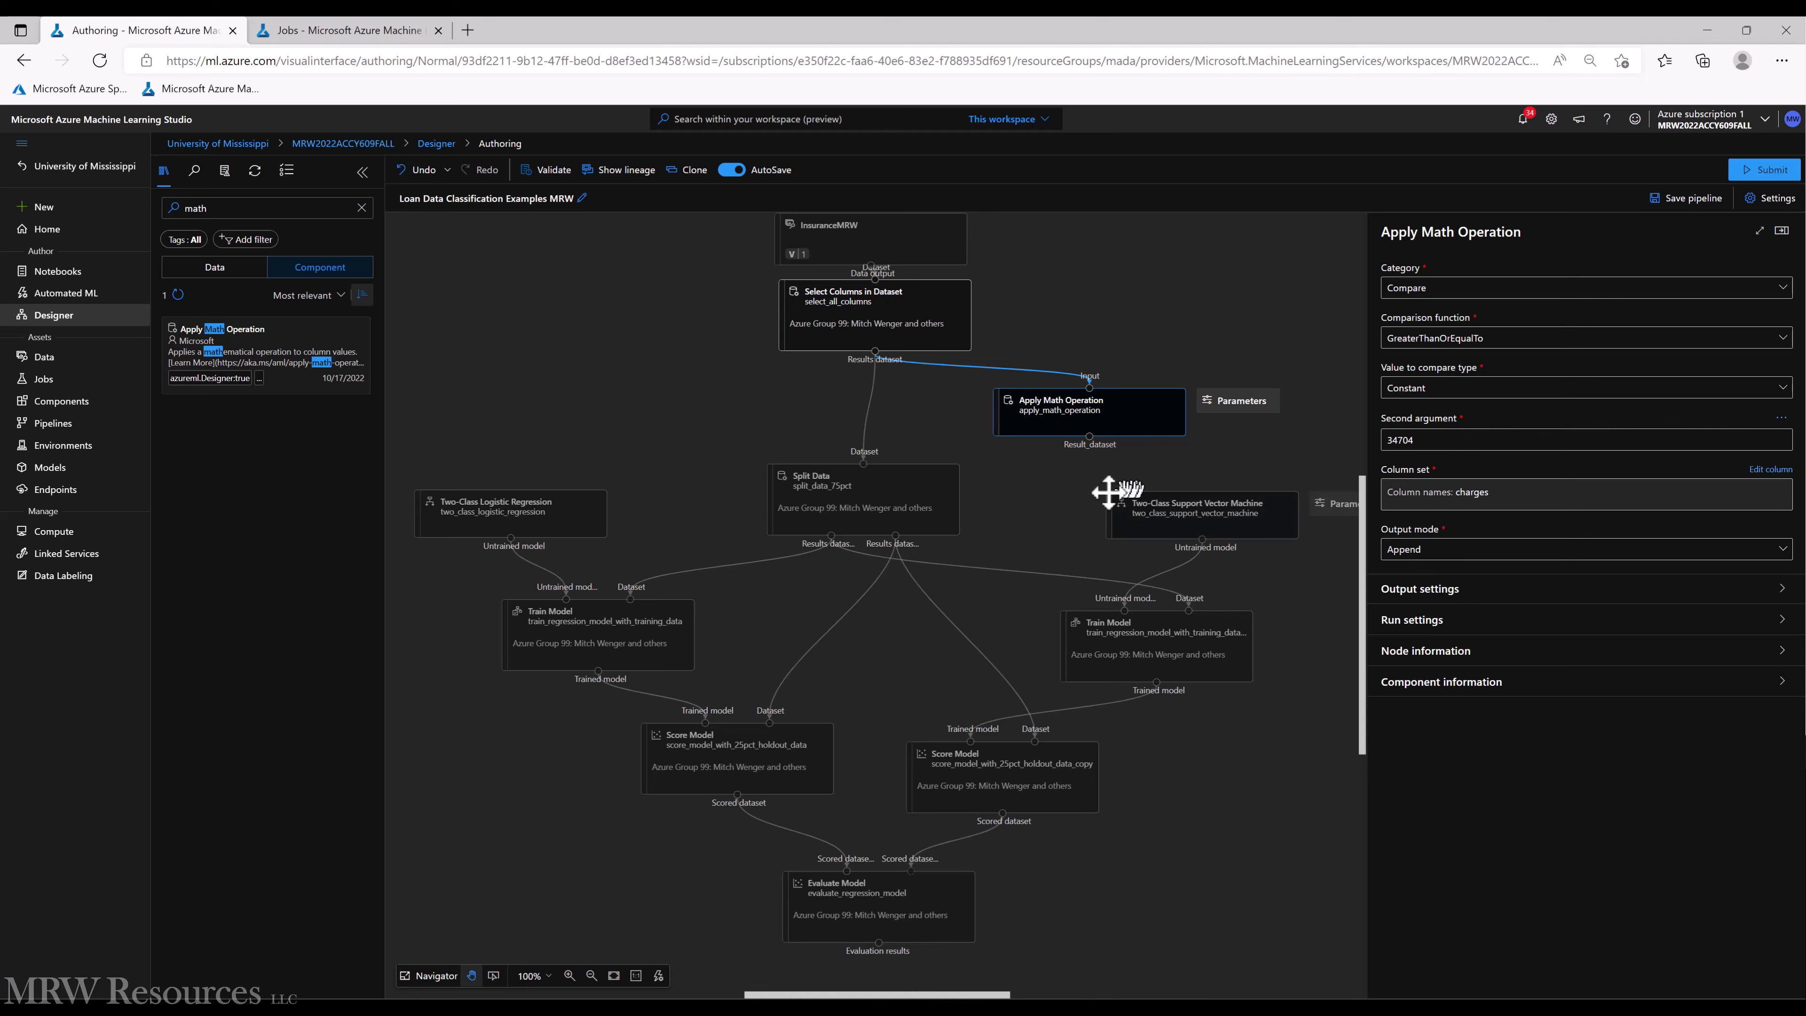
click(1042, 494)
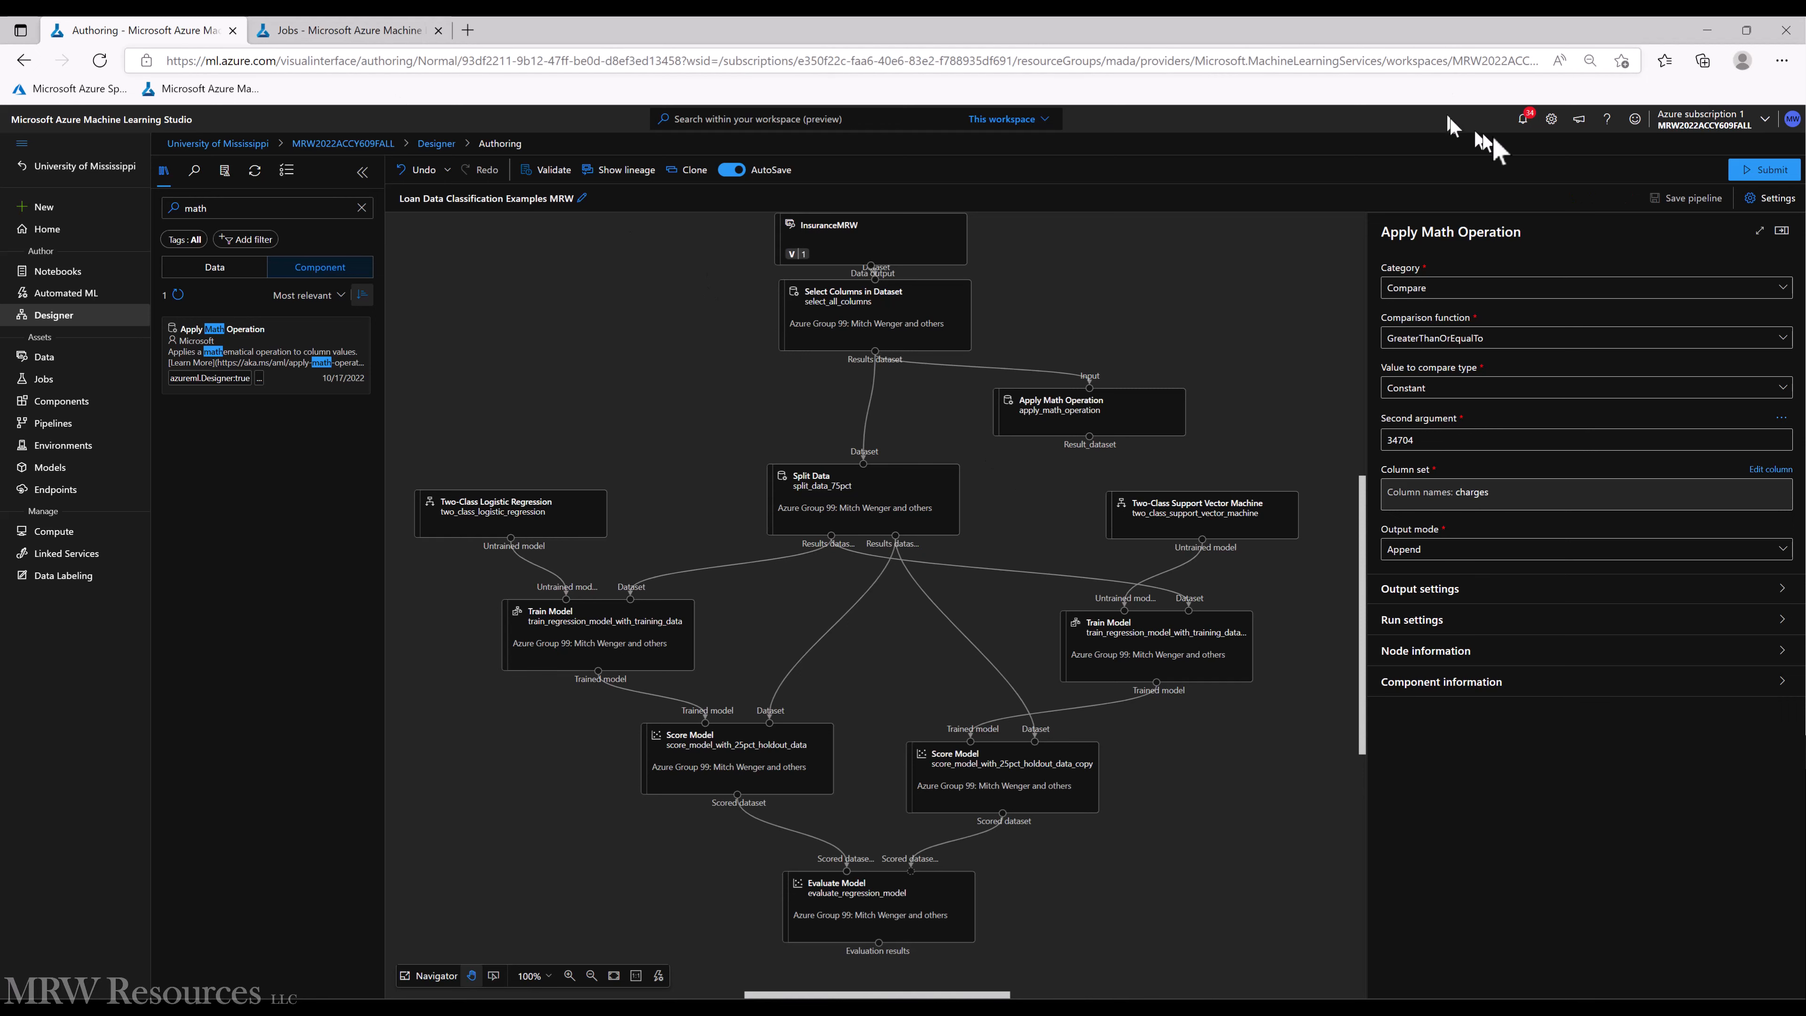
Submit the pipeline as a job under a new experiment named LoanDataClassificationExamplesMRW
click(1764, 170)
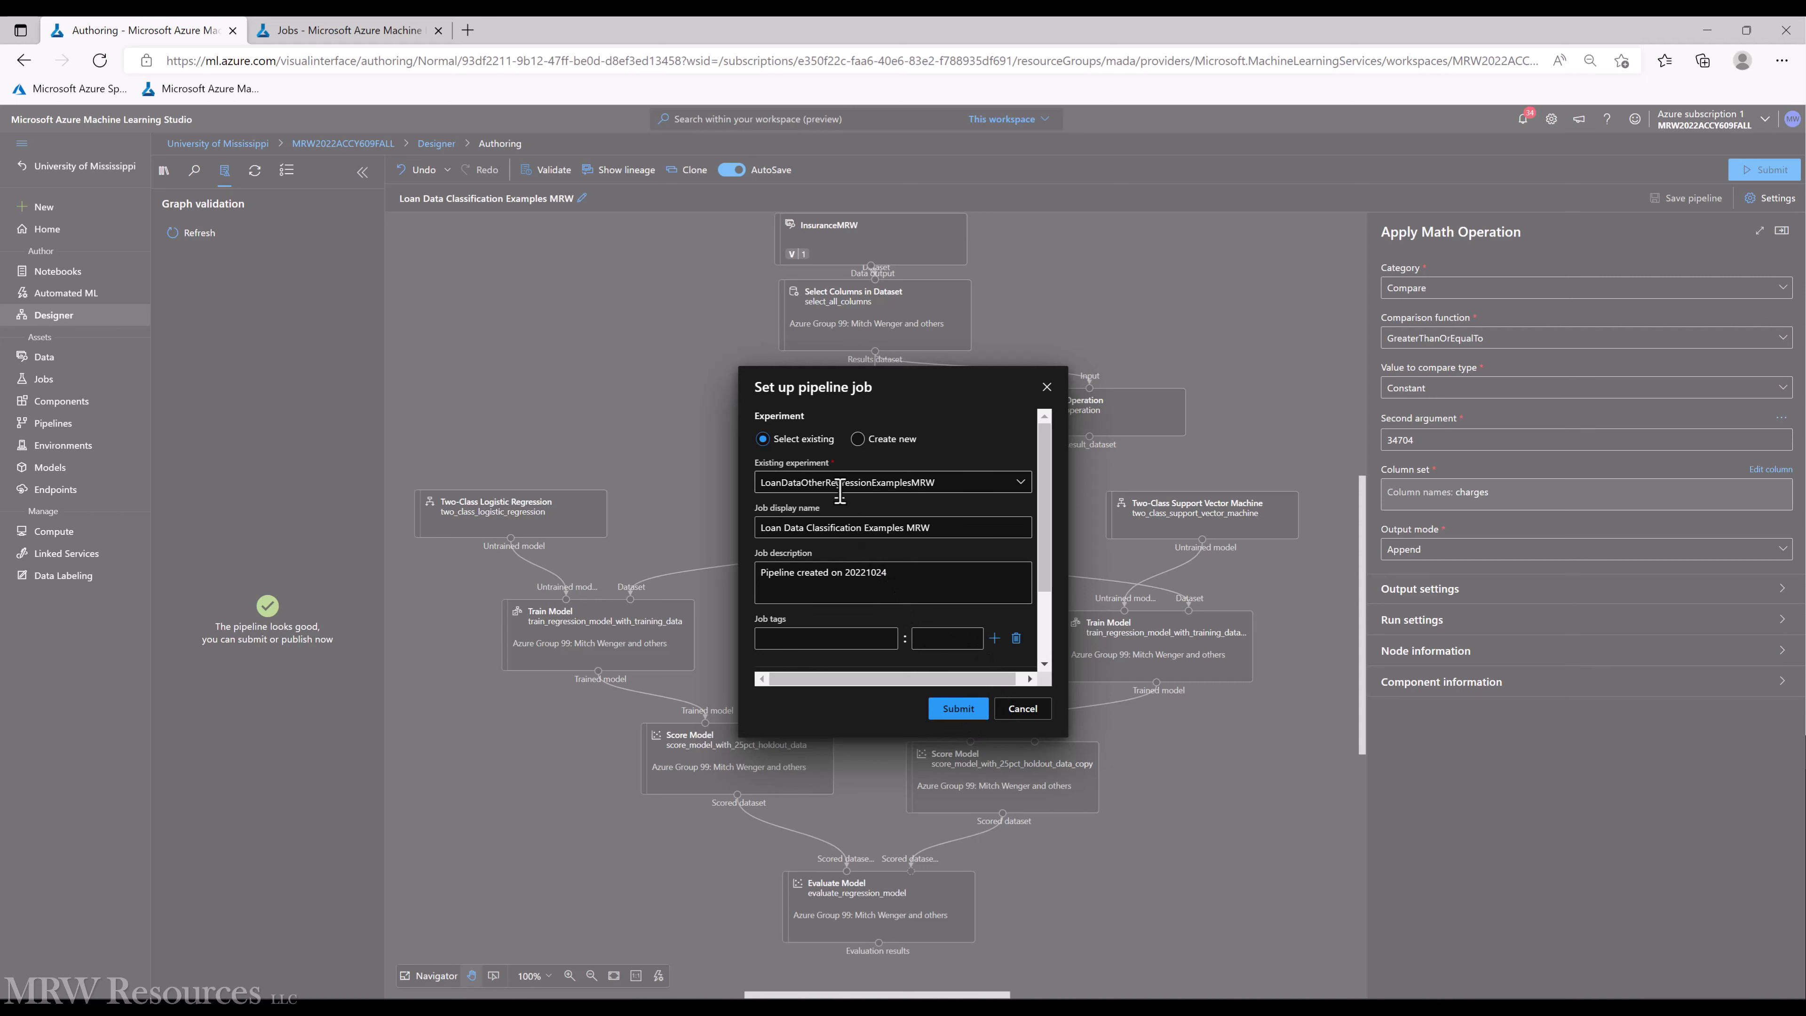
click(1021, 484)
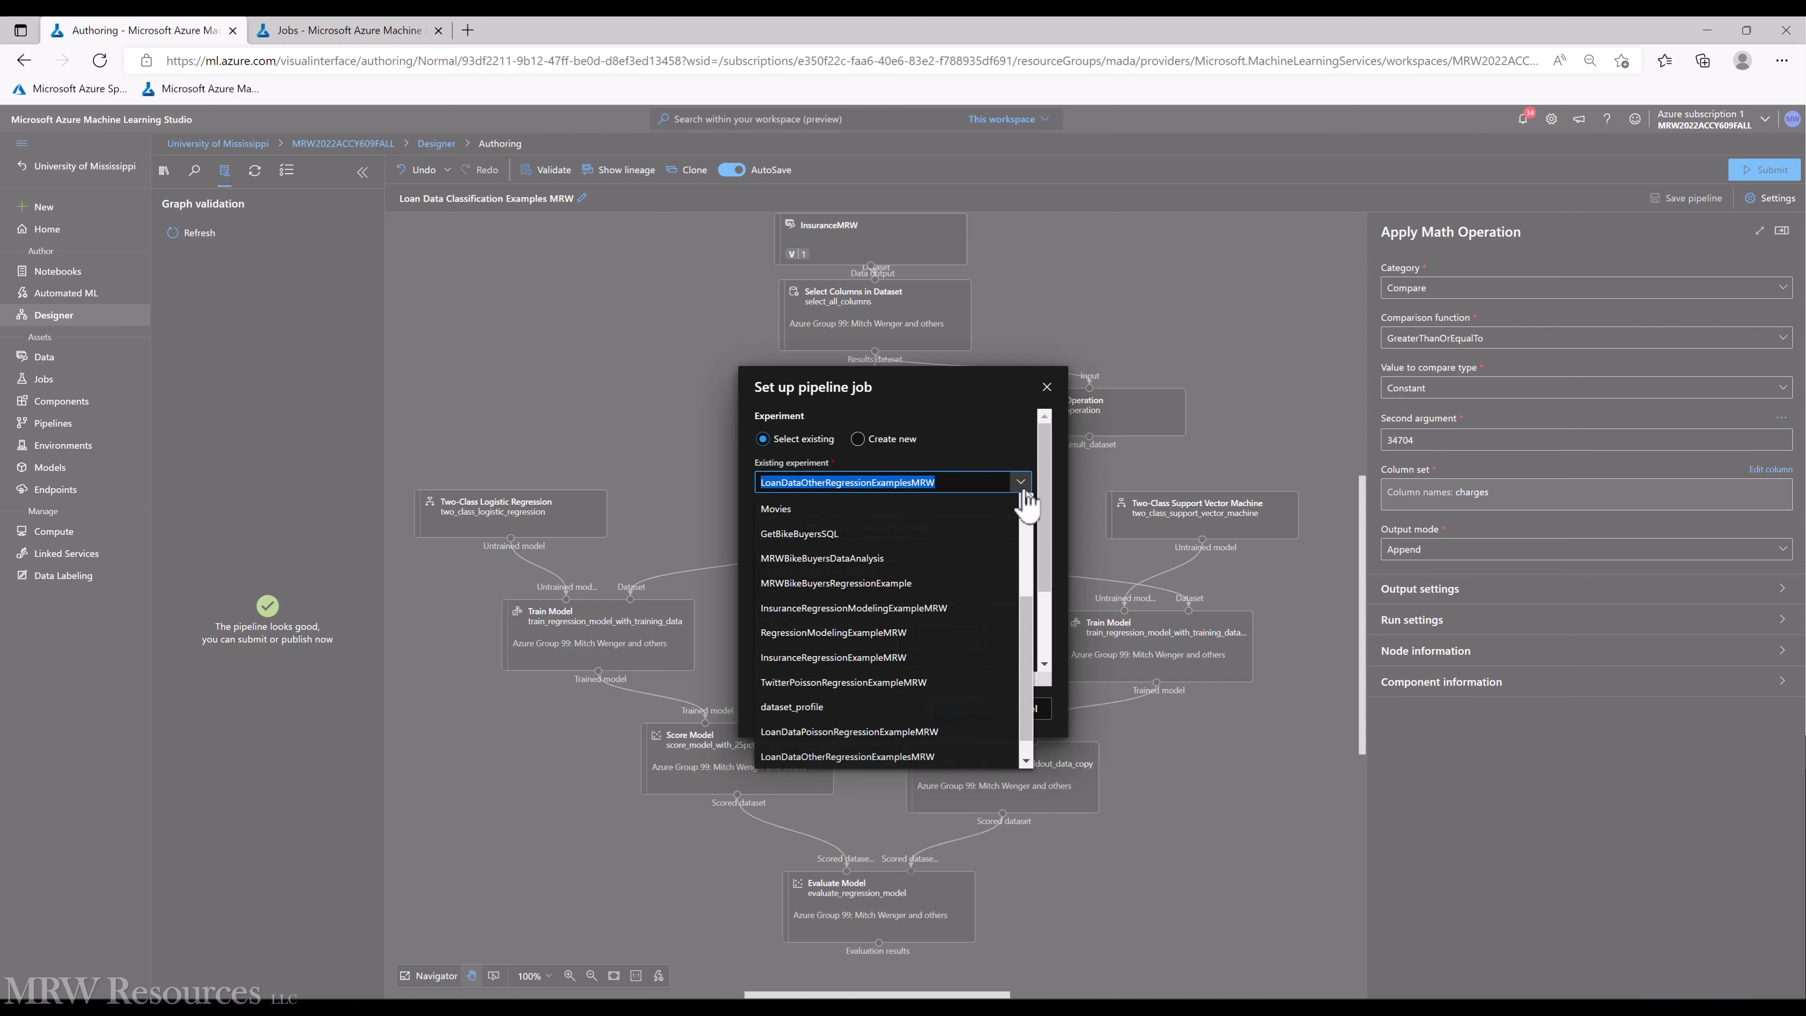
click(1021, 484)
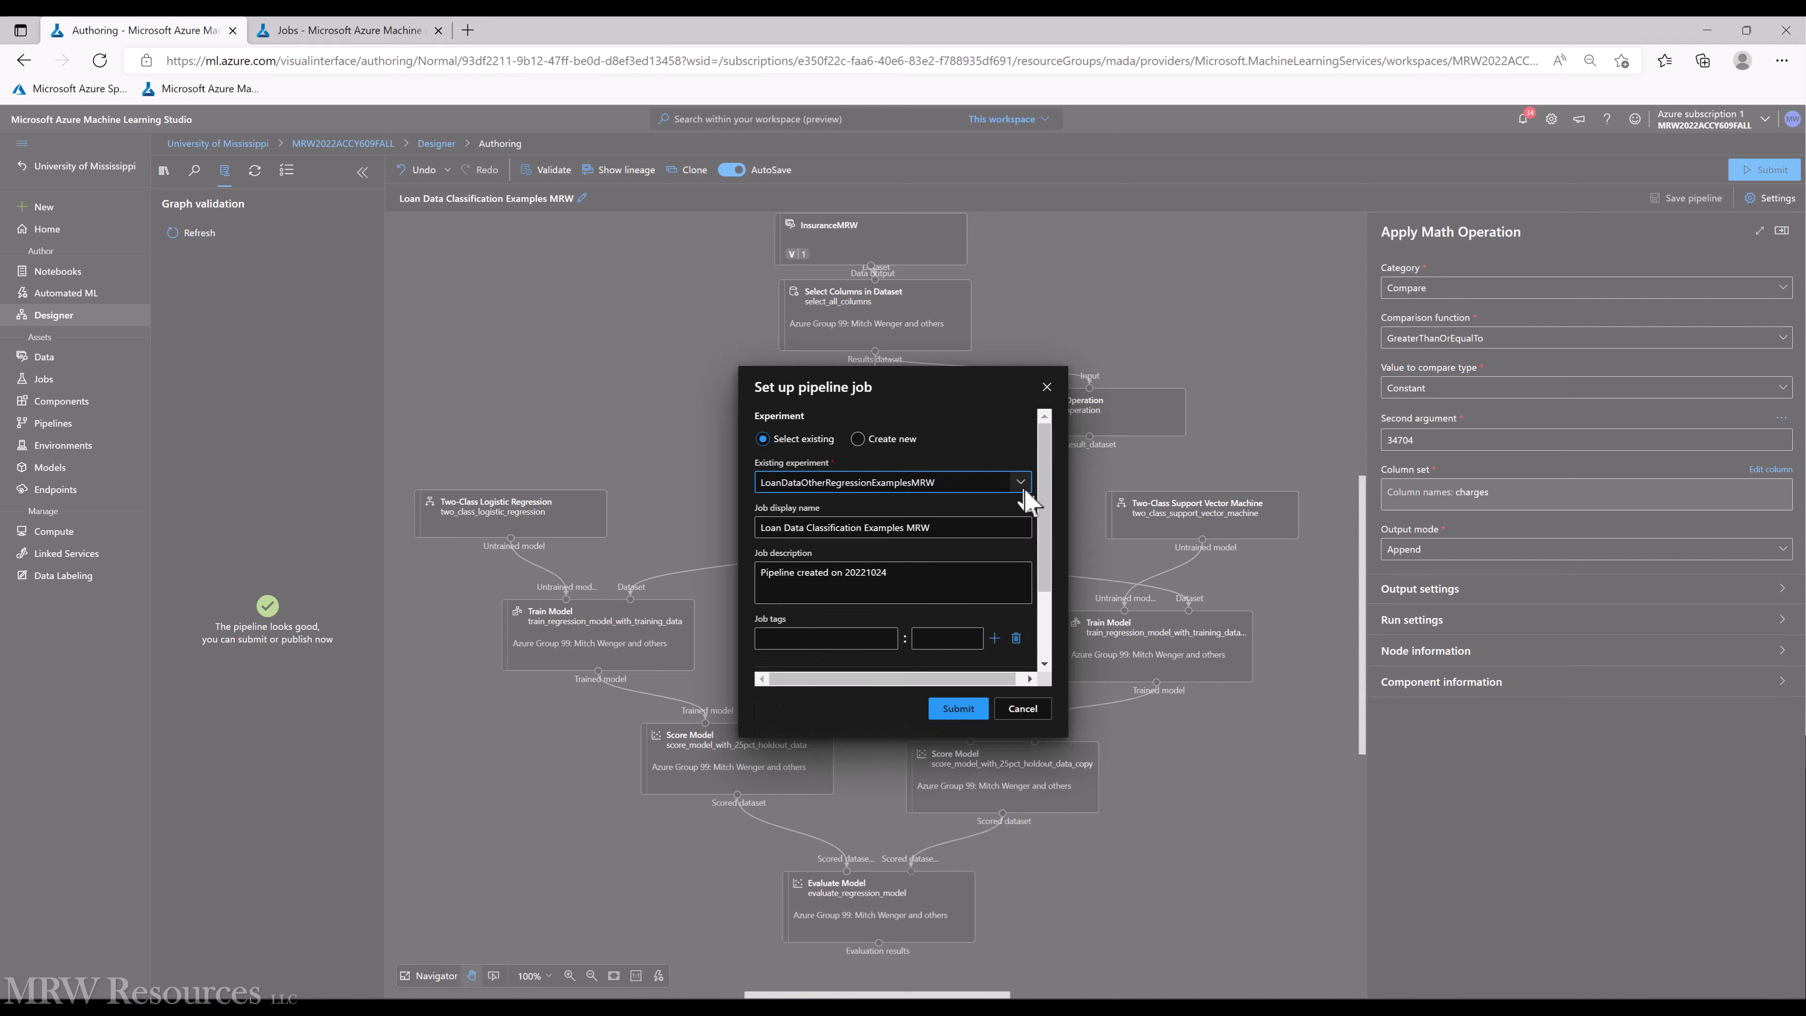
click(883, 444)
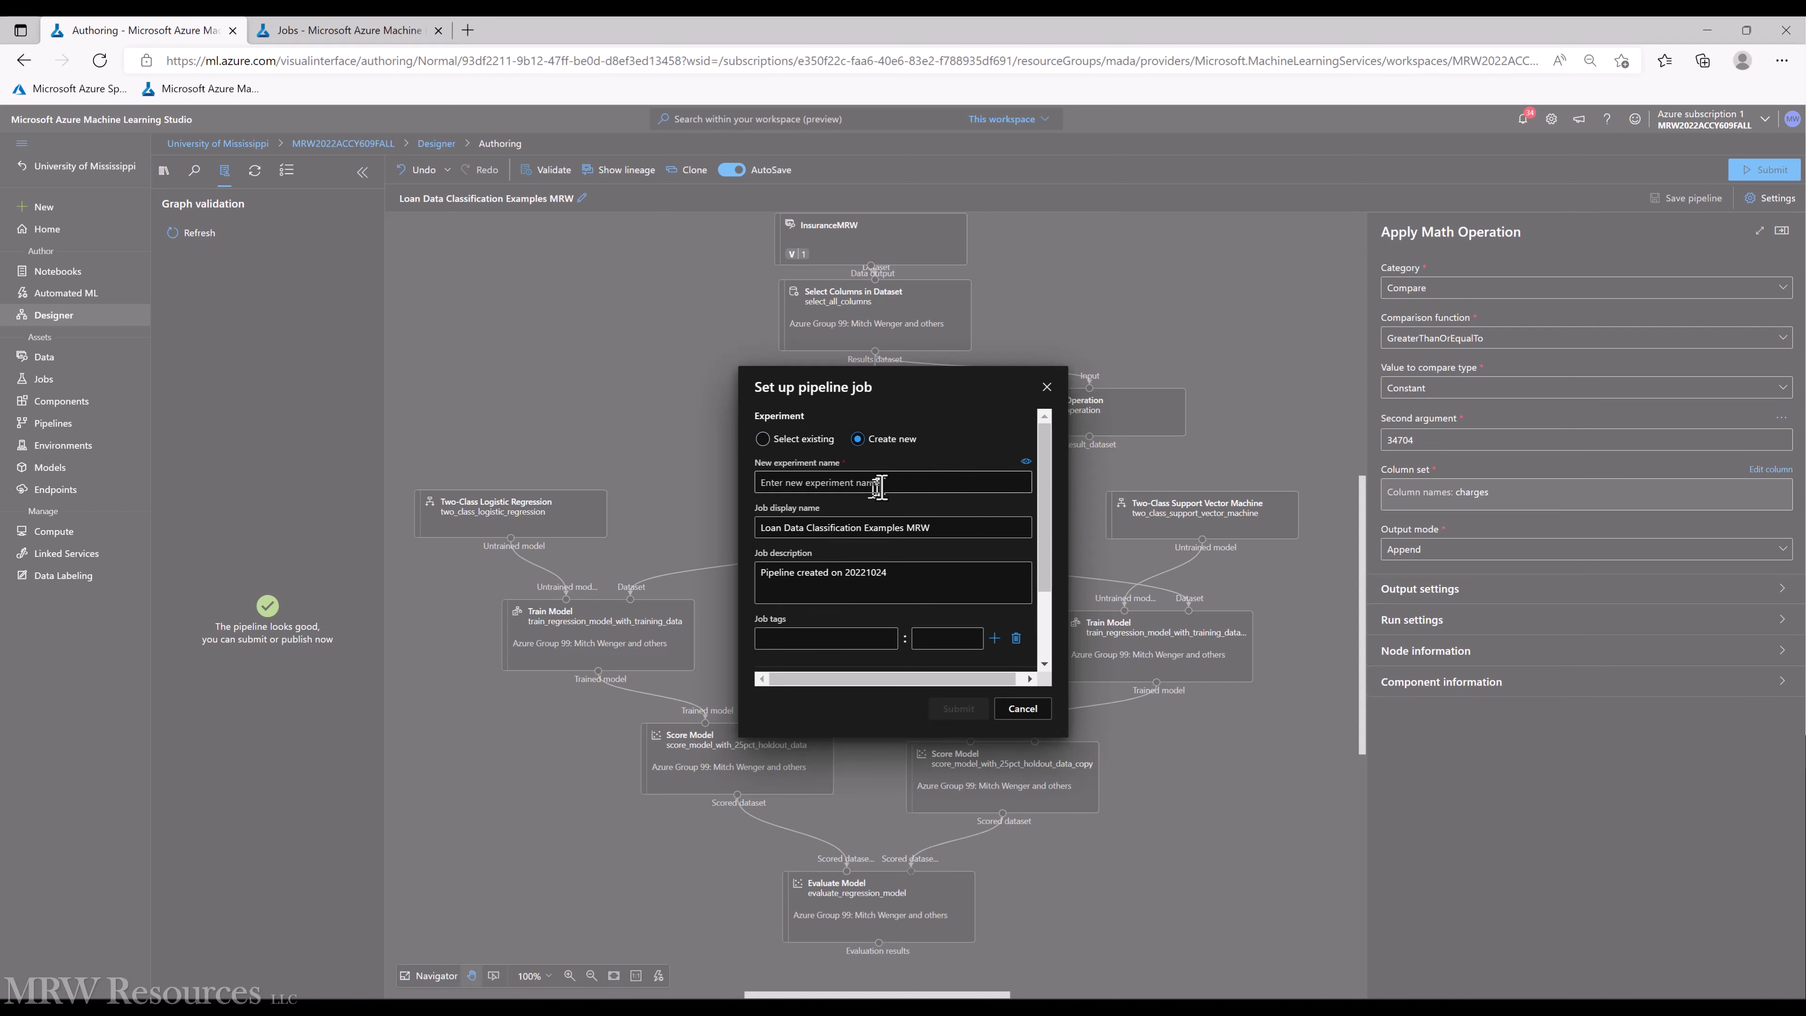
text(L)
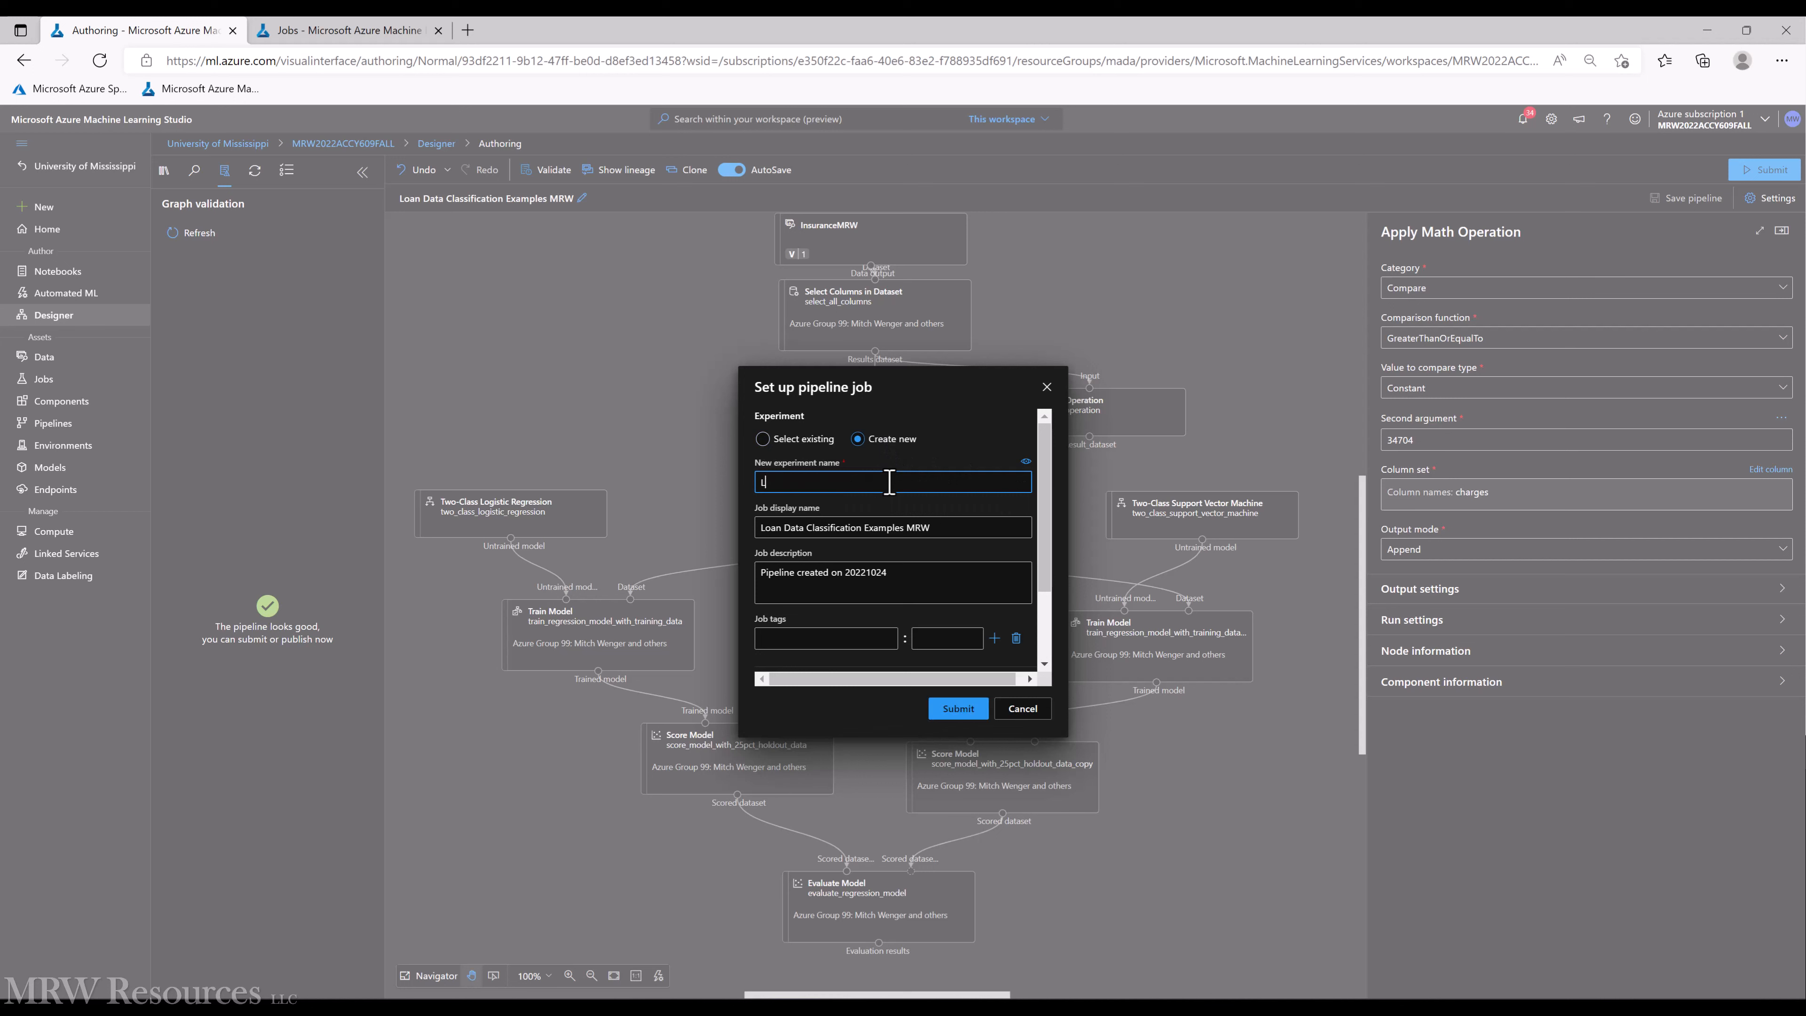
text(oanDataClassificationExamplesMRW)
click(958, 713)
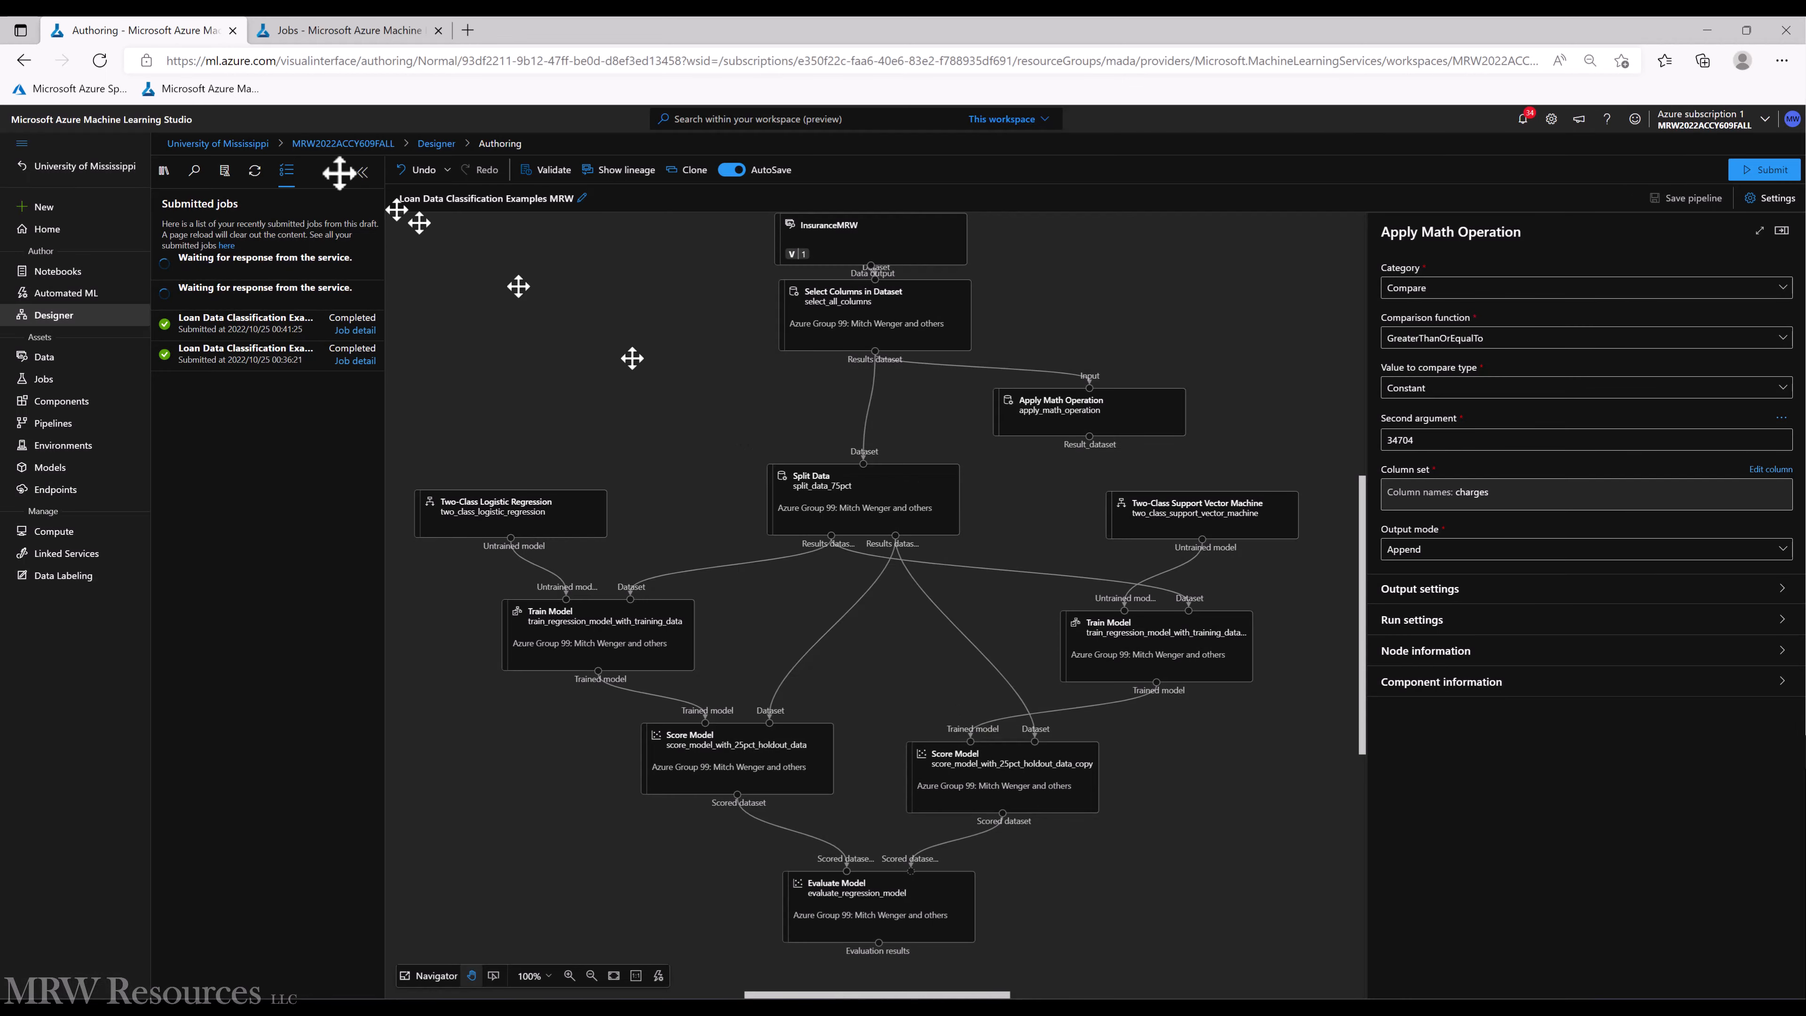
Refresh the jobs list in the other browser tab and open the newest Loan Data Classification Examples MRW job
click(332, 35)
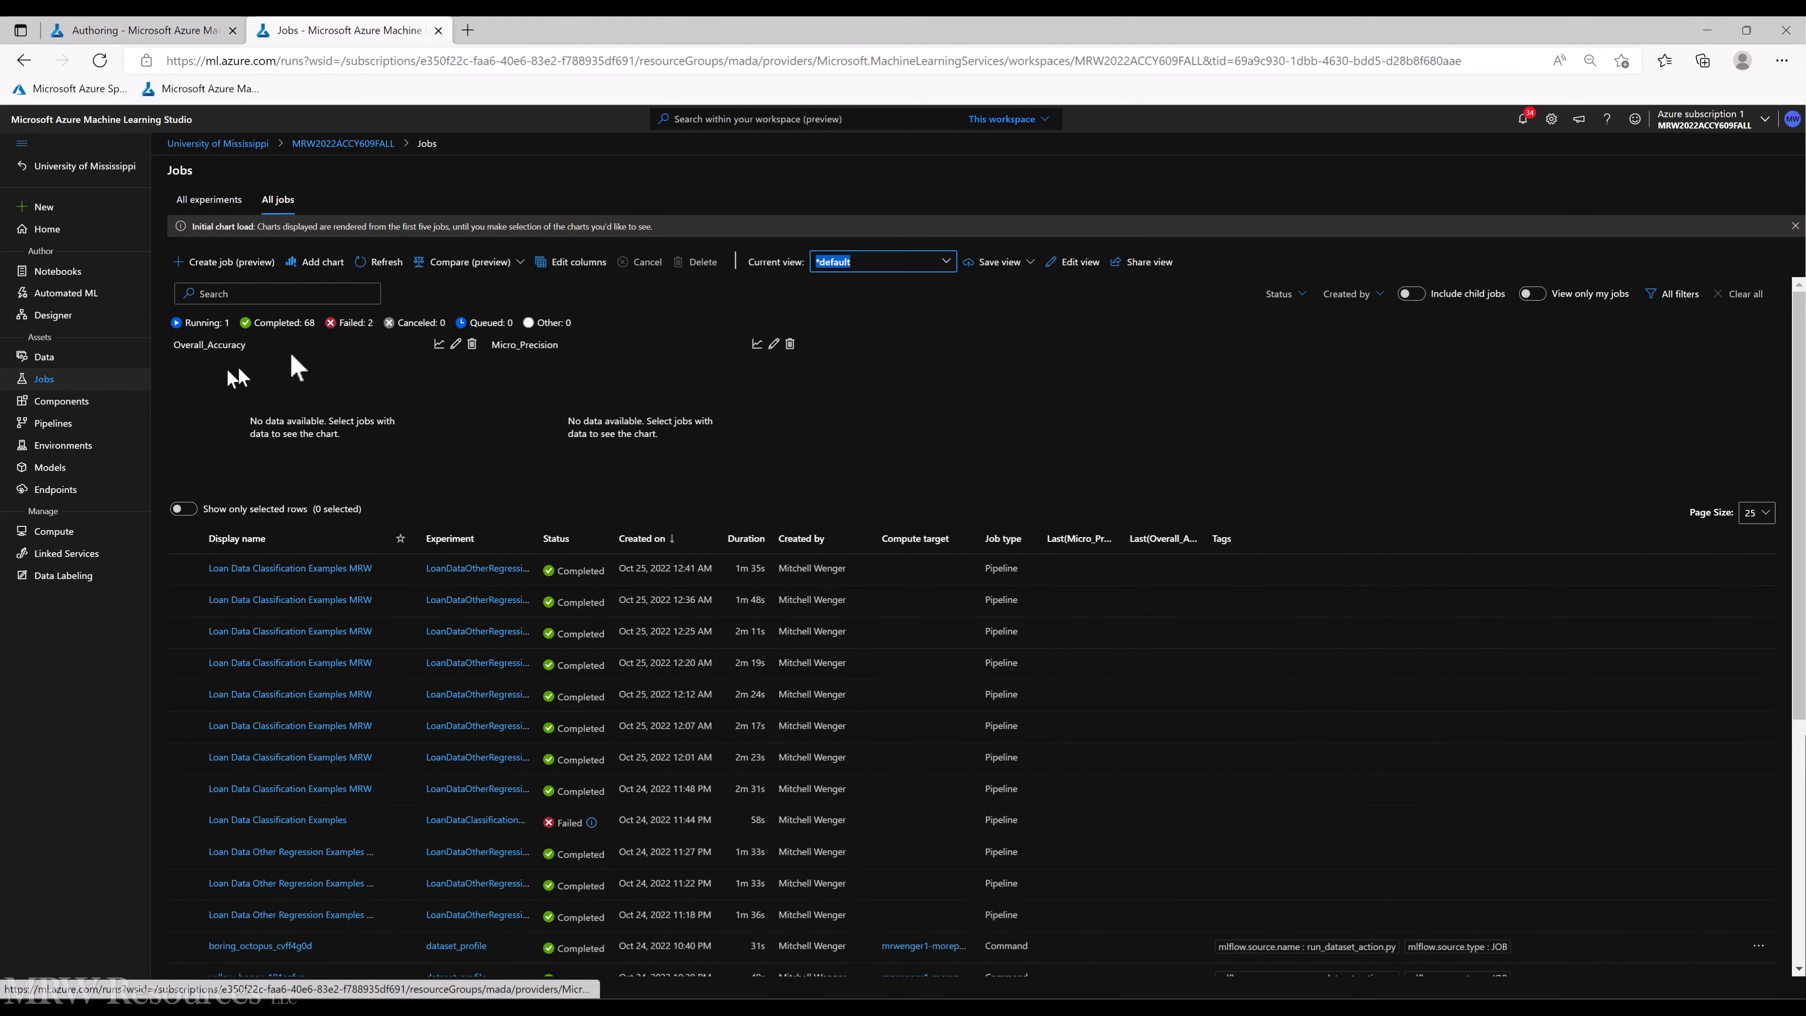
click(383, 263)
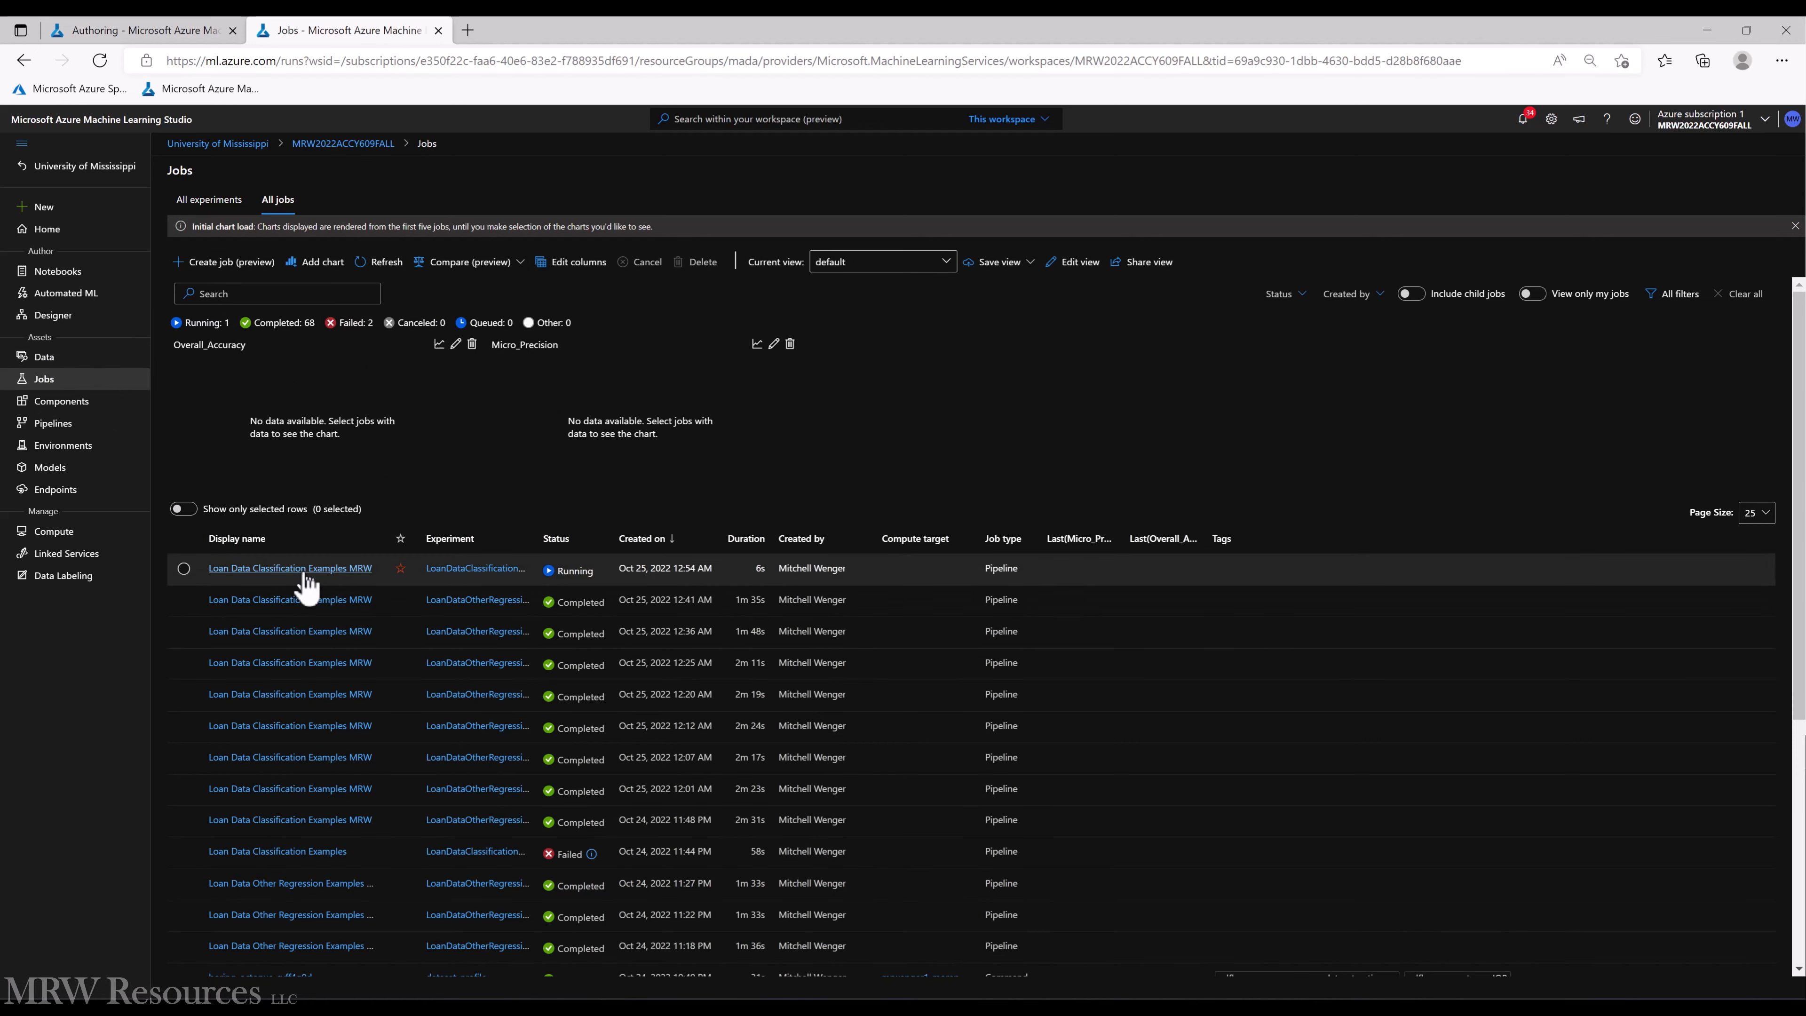
click(302, 577)
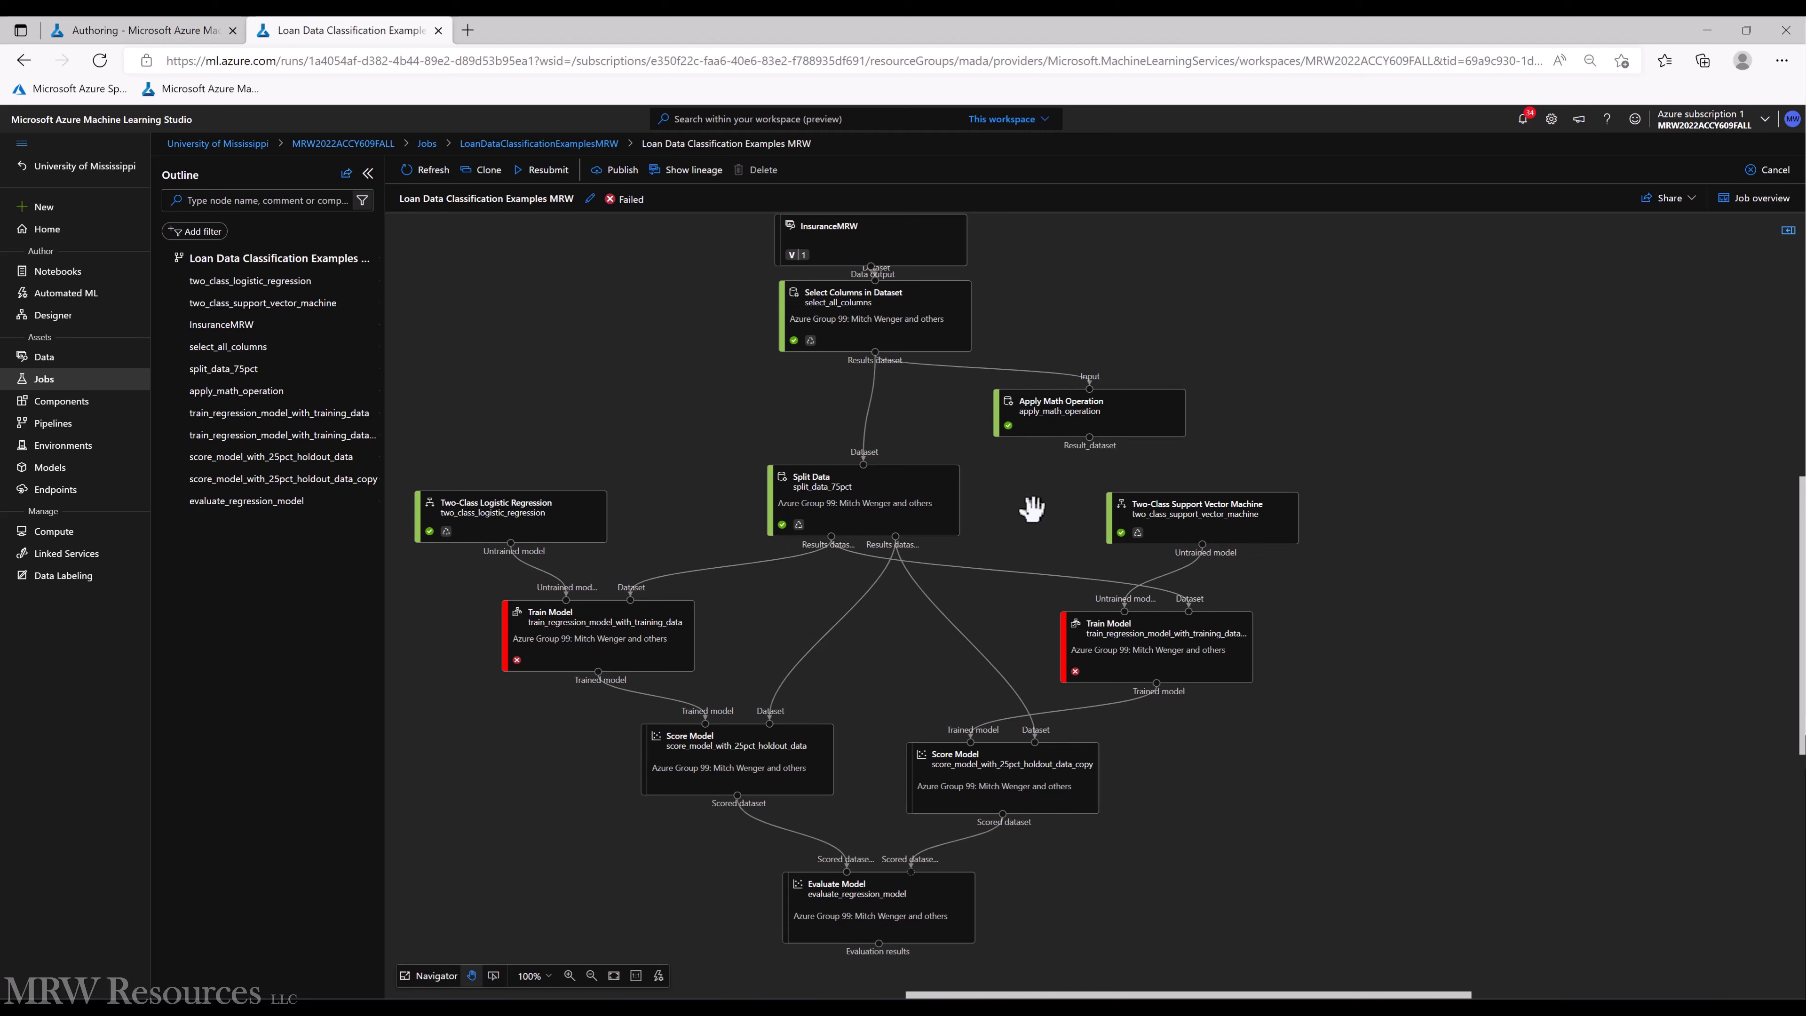
Preview Apply Math Operation's result dataset full size, inspect the added GreaterThanOrEqualTo column, and copy its name
click(1053, 407)
right_click(1054, 413)
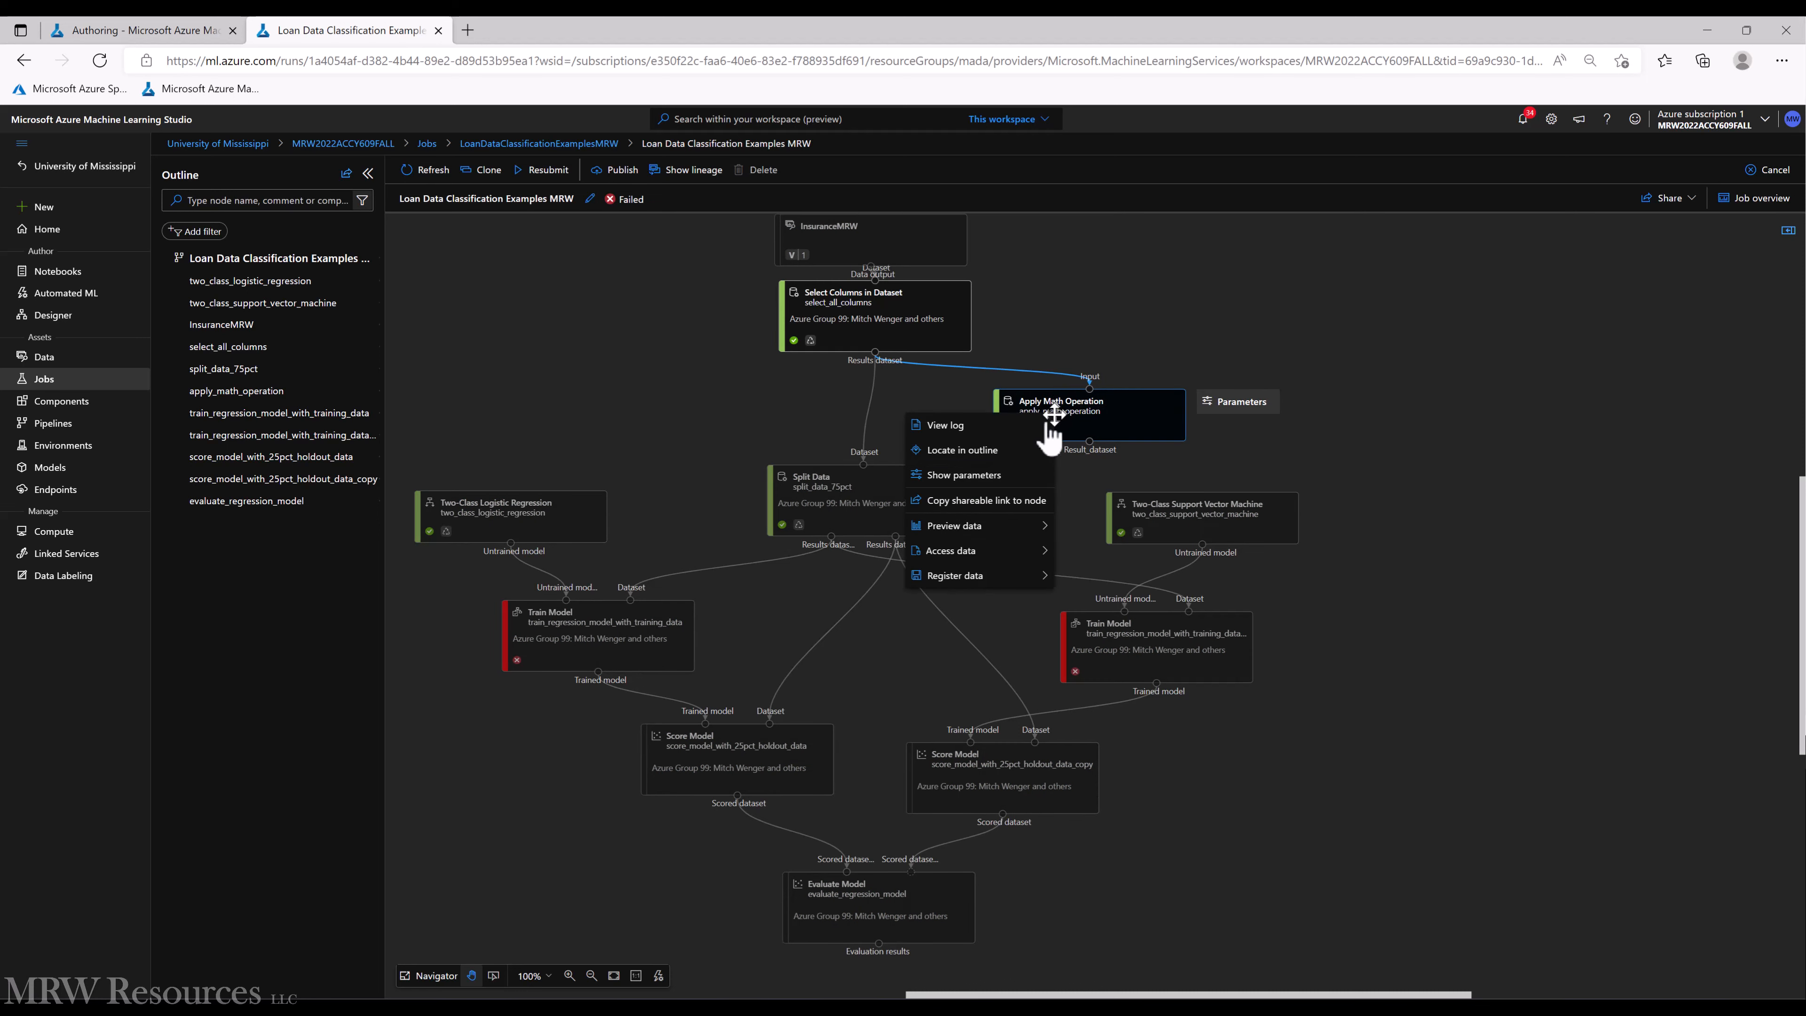
mouse_move(967, 540)
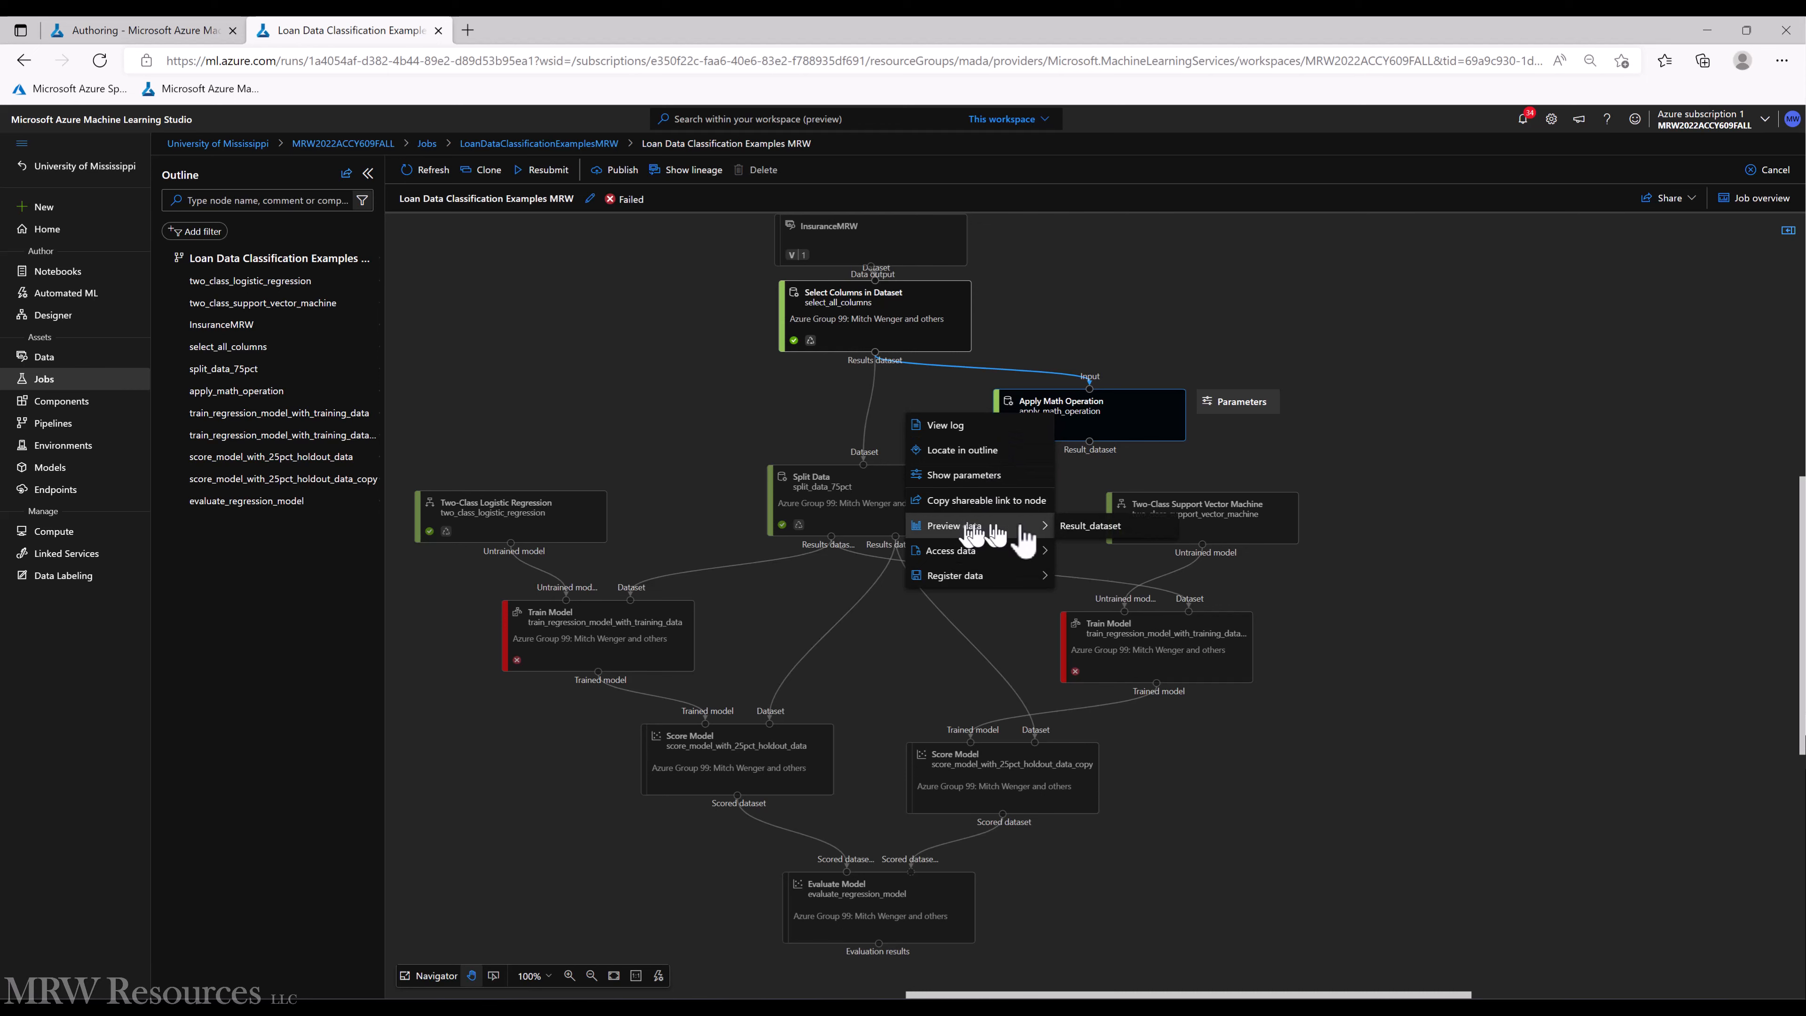
click(1082, 527)
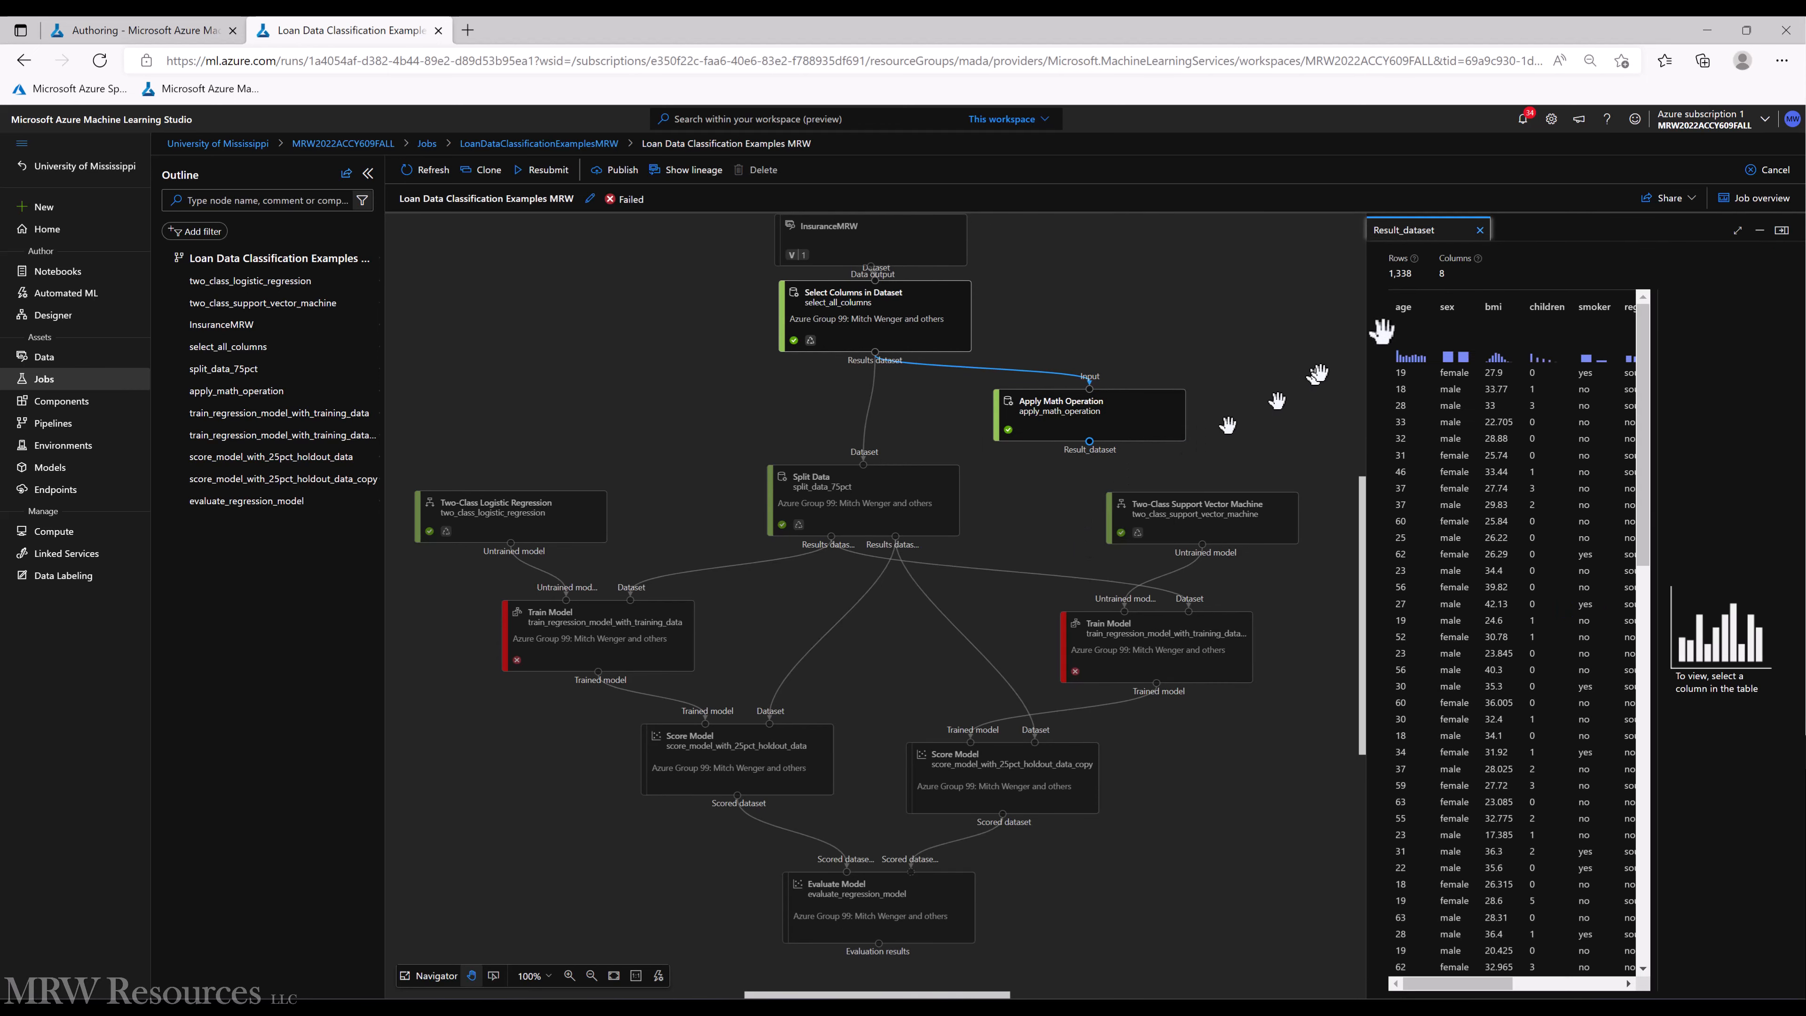
click(1738, 232)
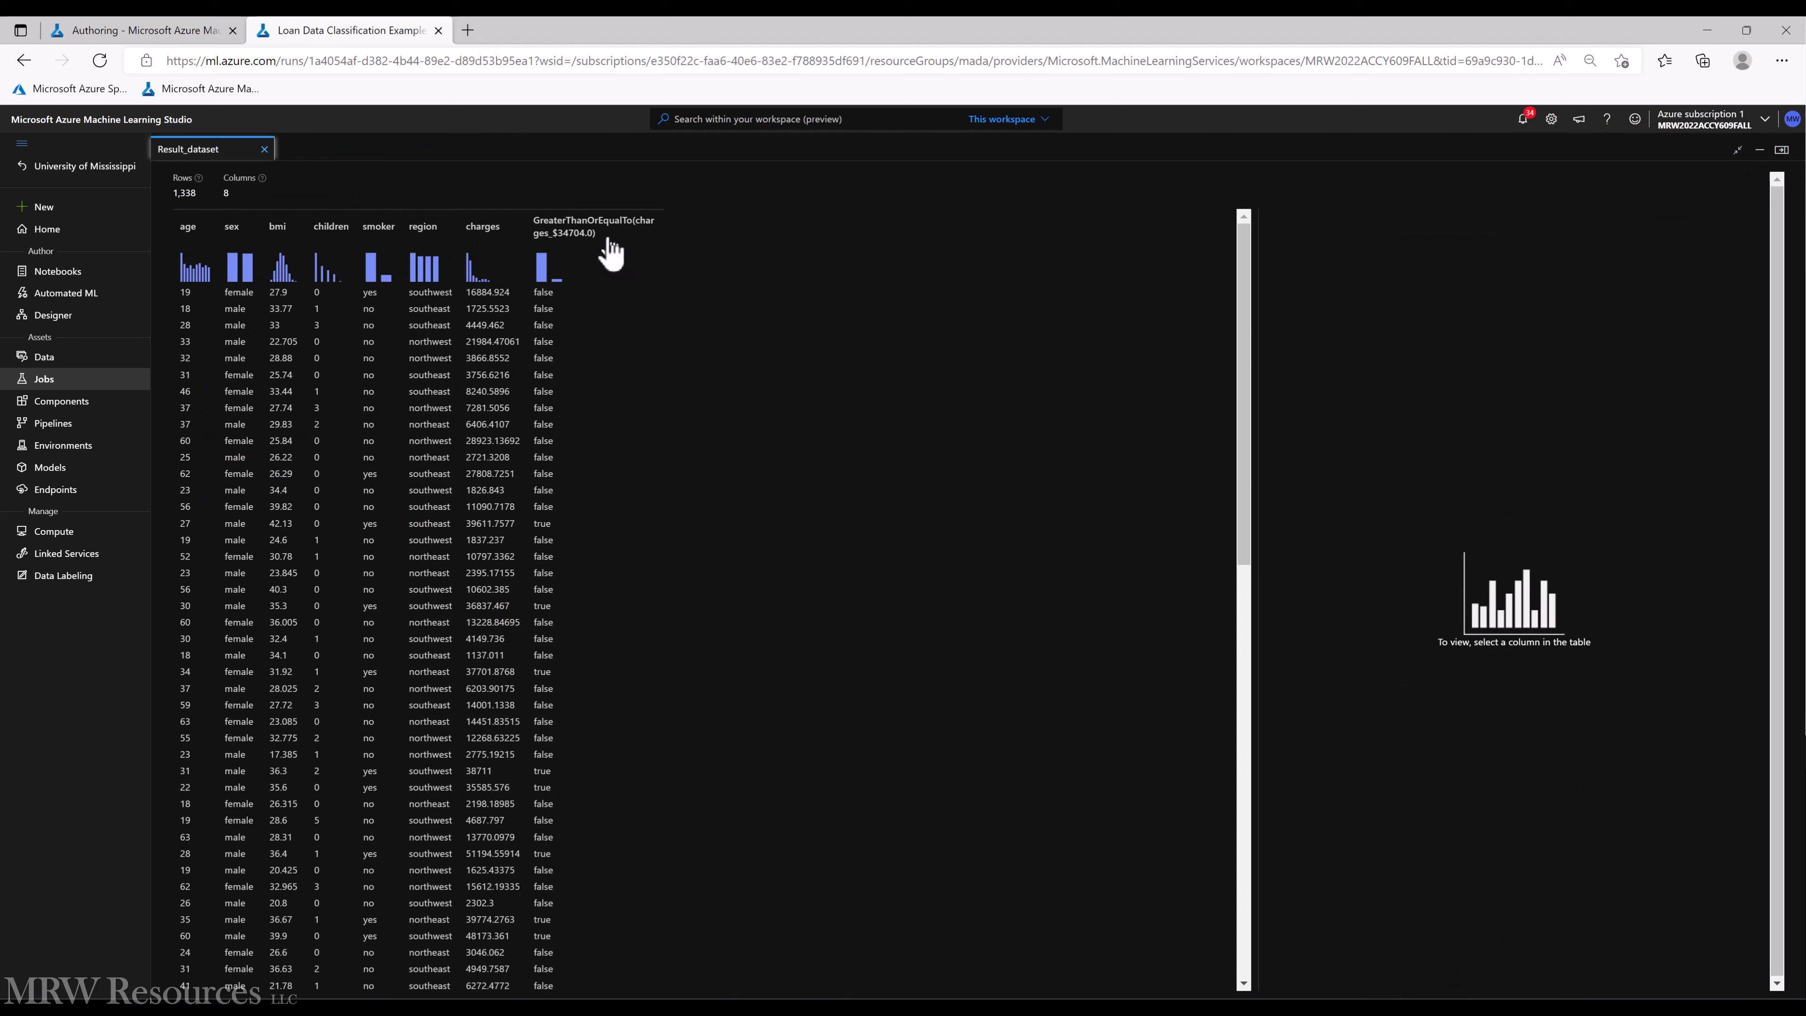
drag(599, 235, 588, 239)
click(587, 241)
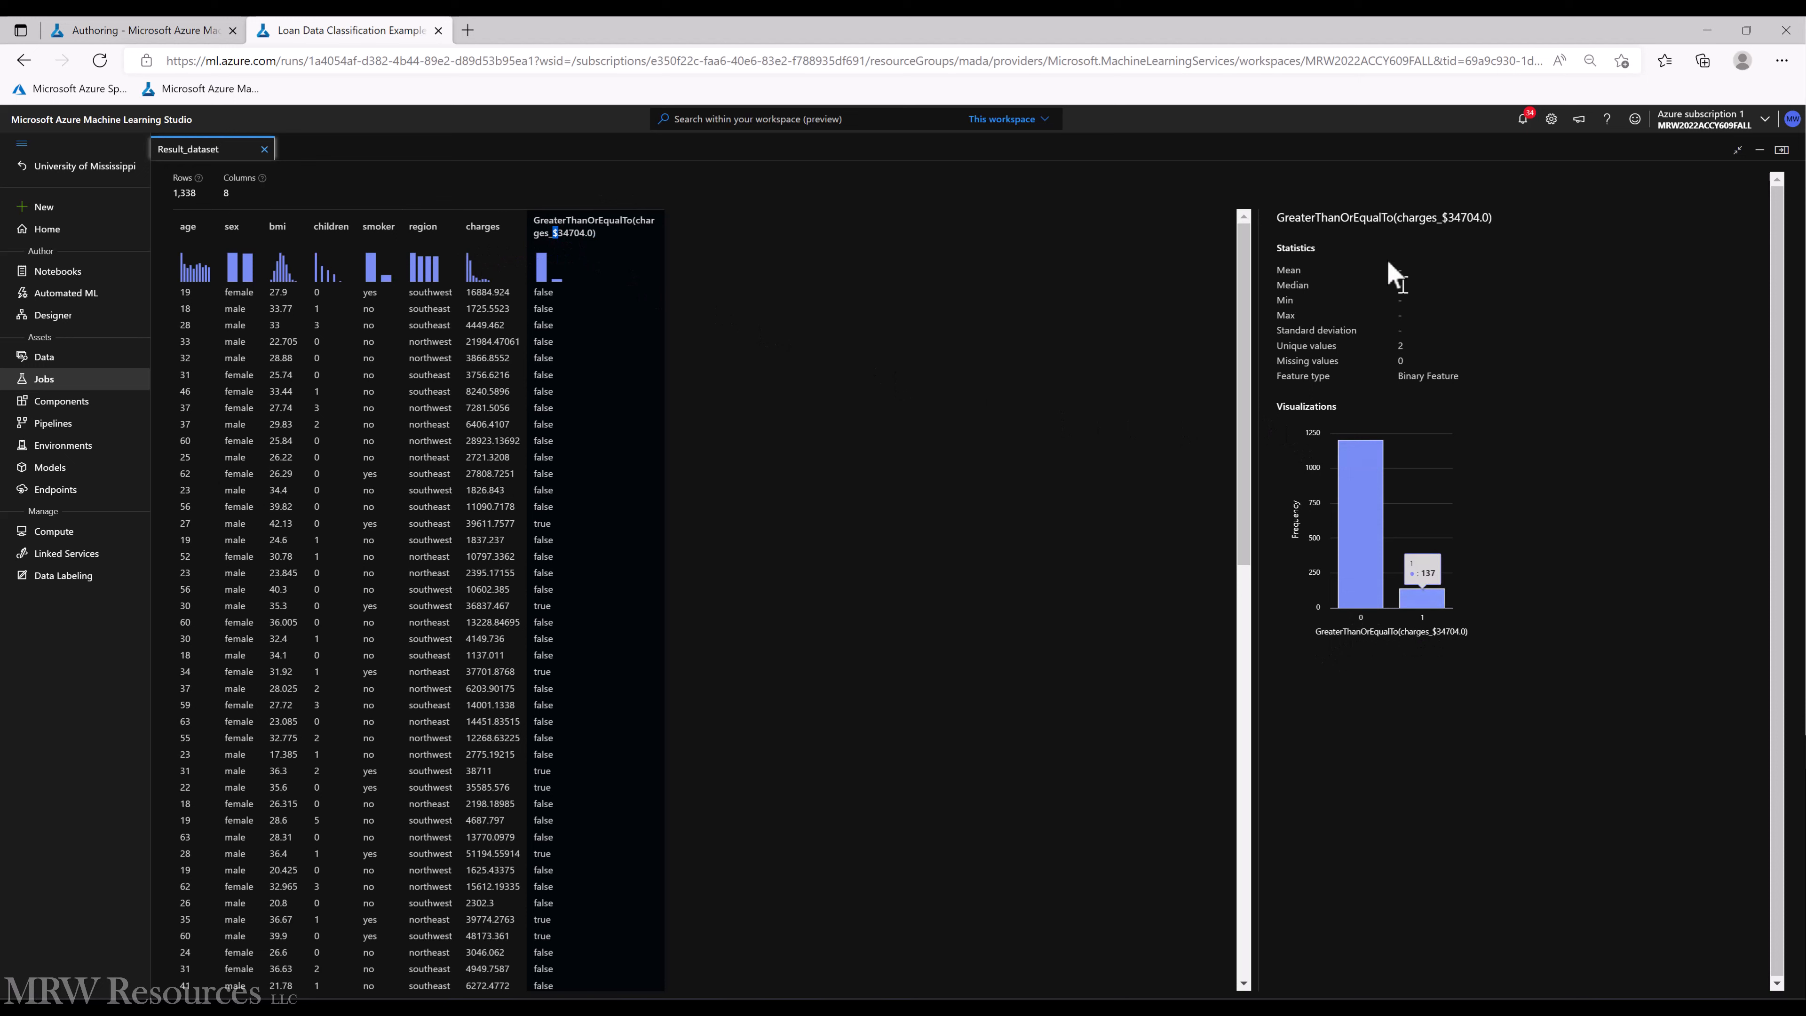
drag(1278, 217, 1499, 266)
key(ctrl+c)
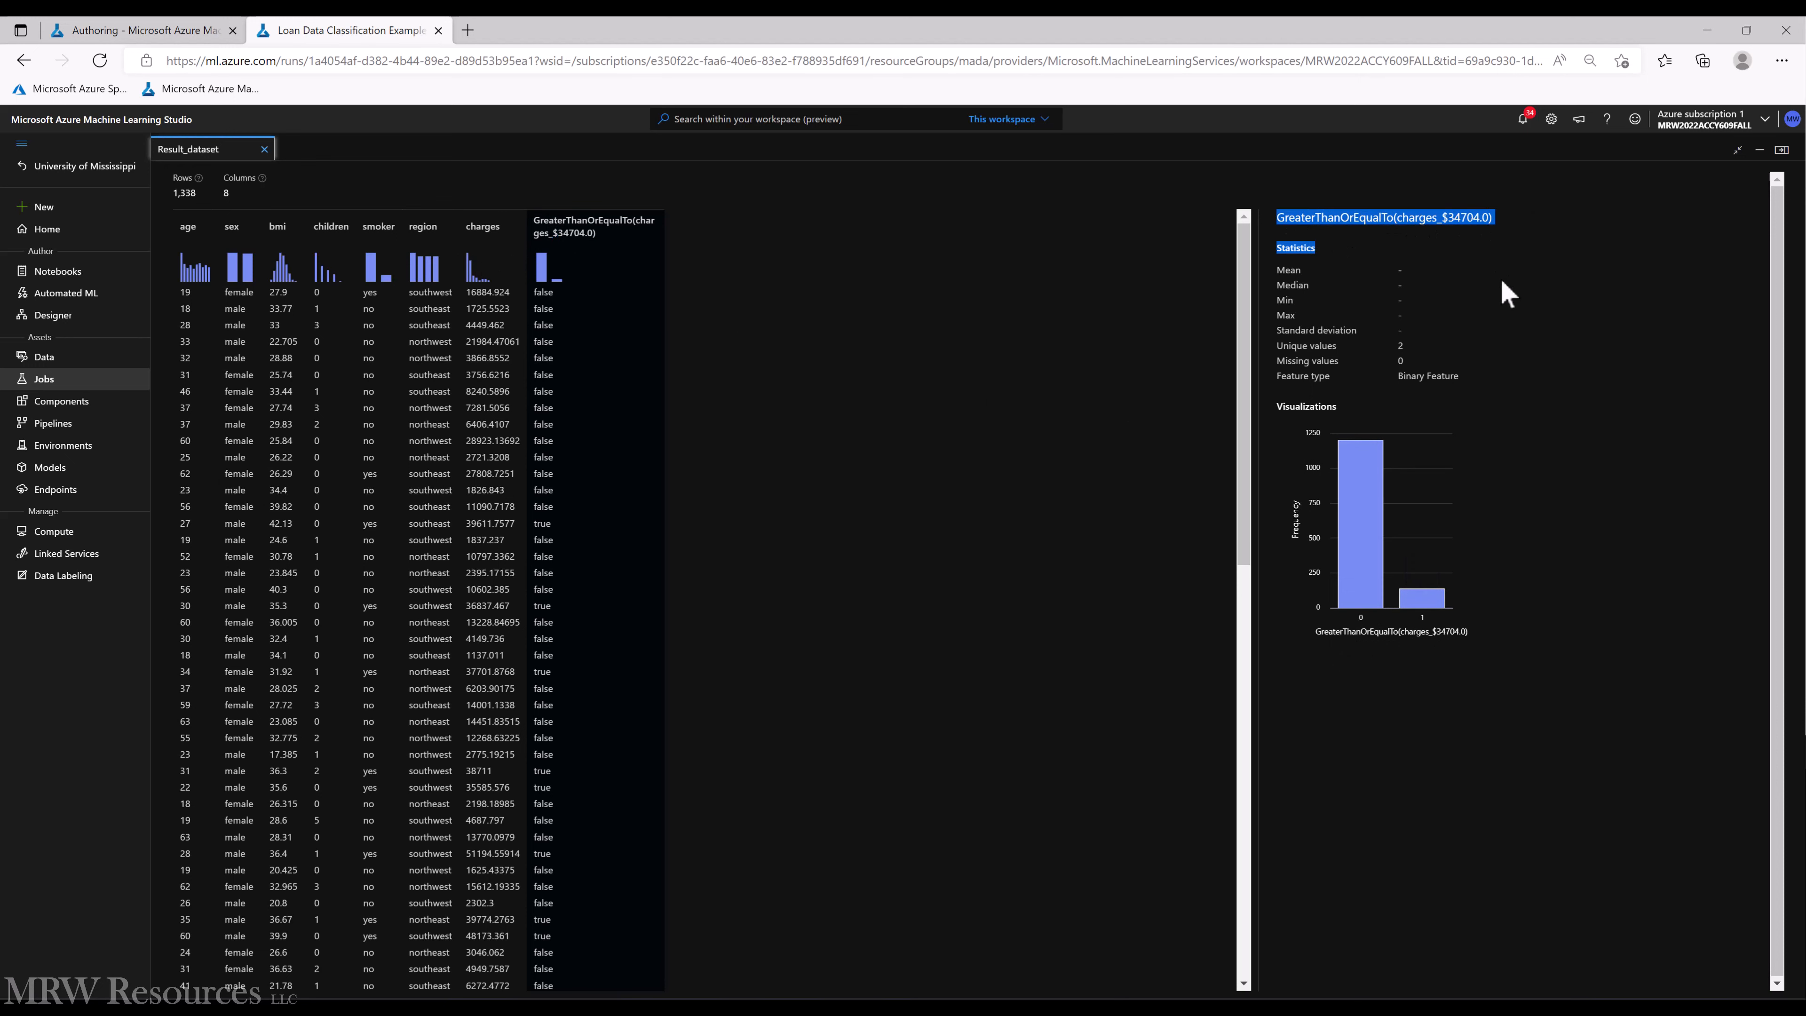
Return to the pipeline draft and clear the label column of the Train Model fed by Two-Class Logistic Regression
click(78, 30)
click(601, 631)
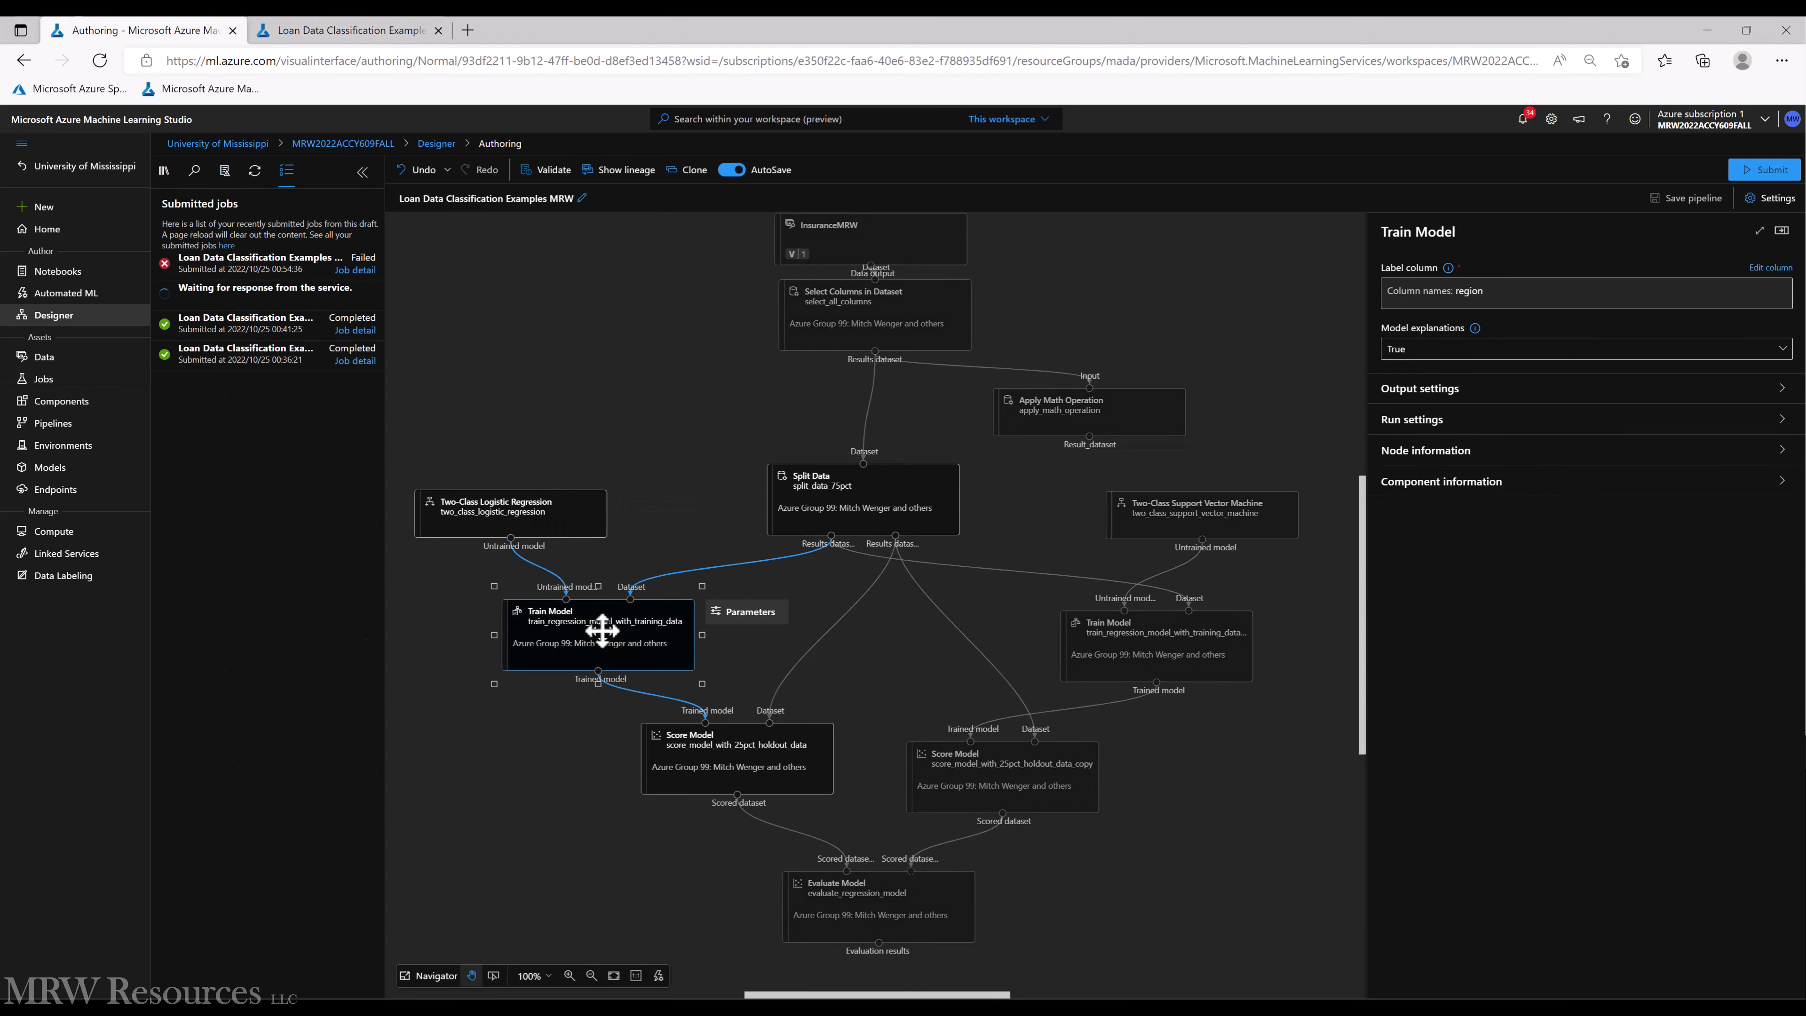
click(1770, 268)
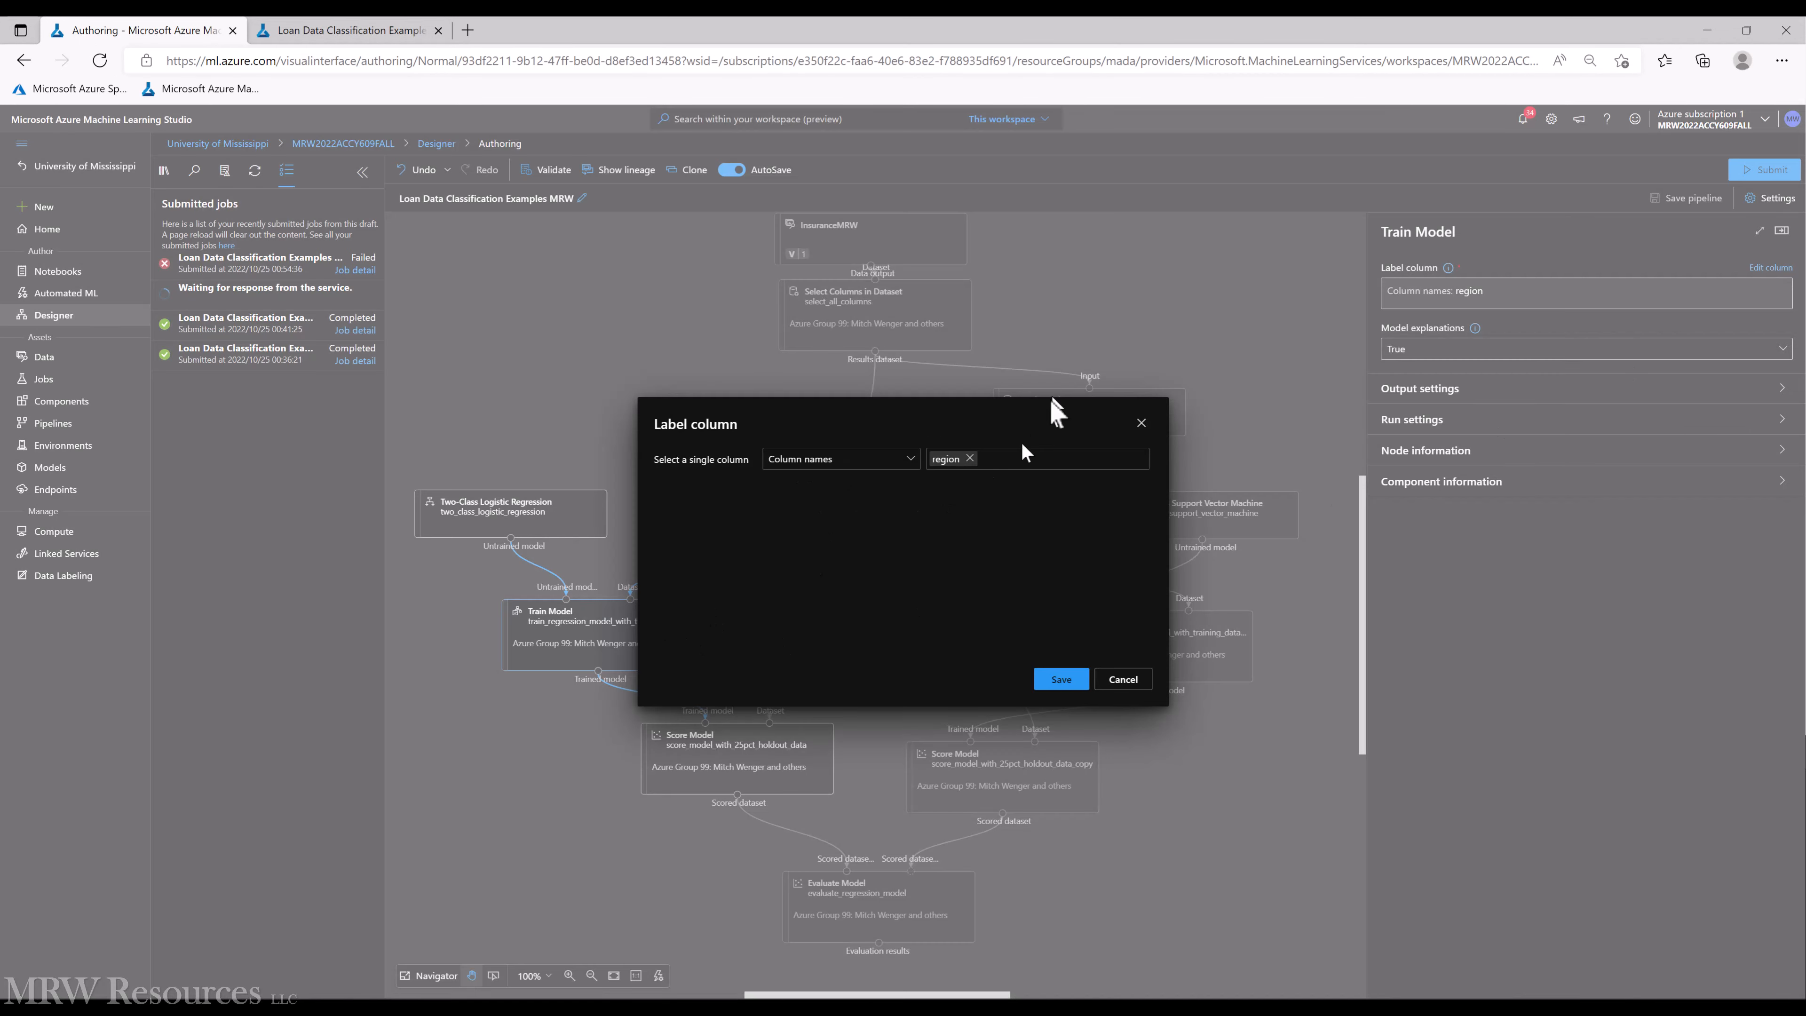
click(969, 459)
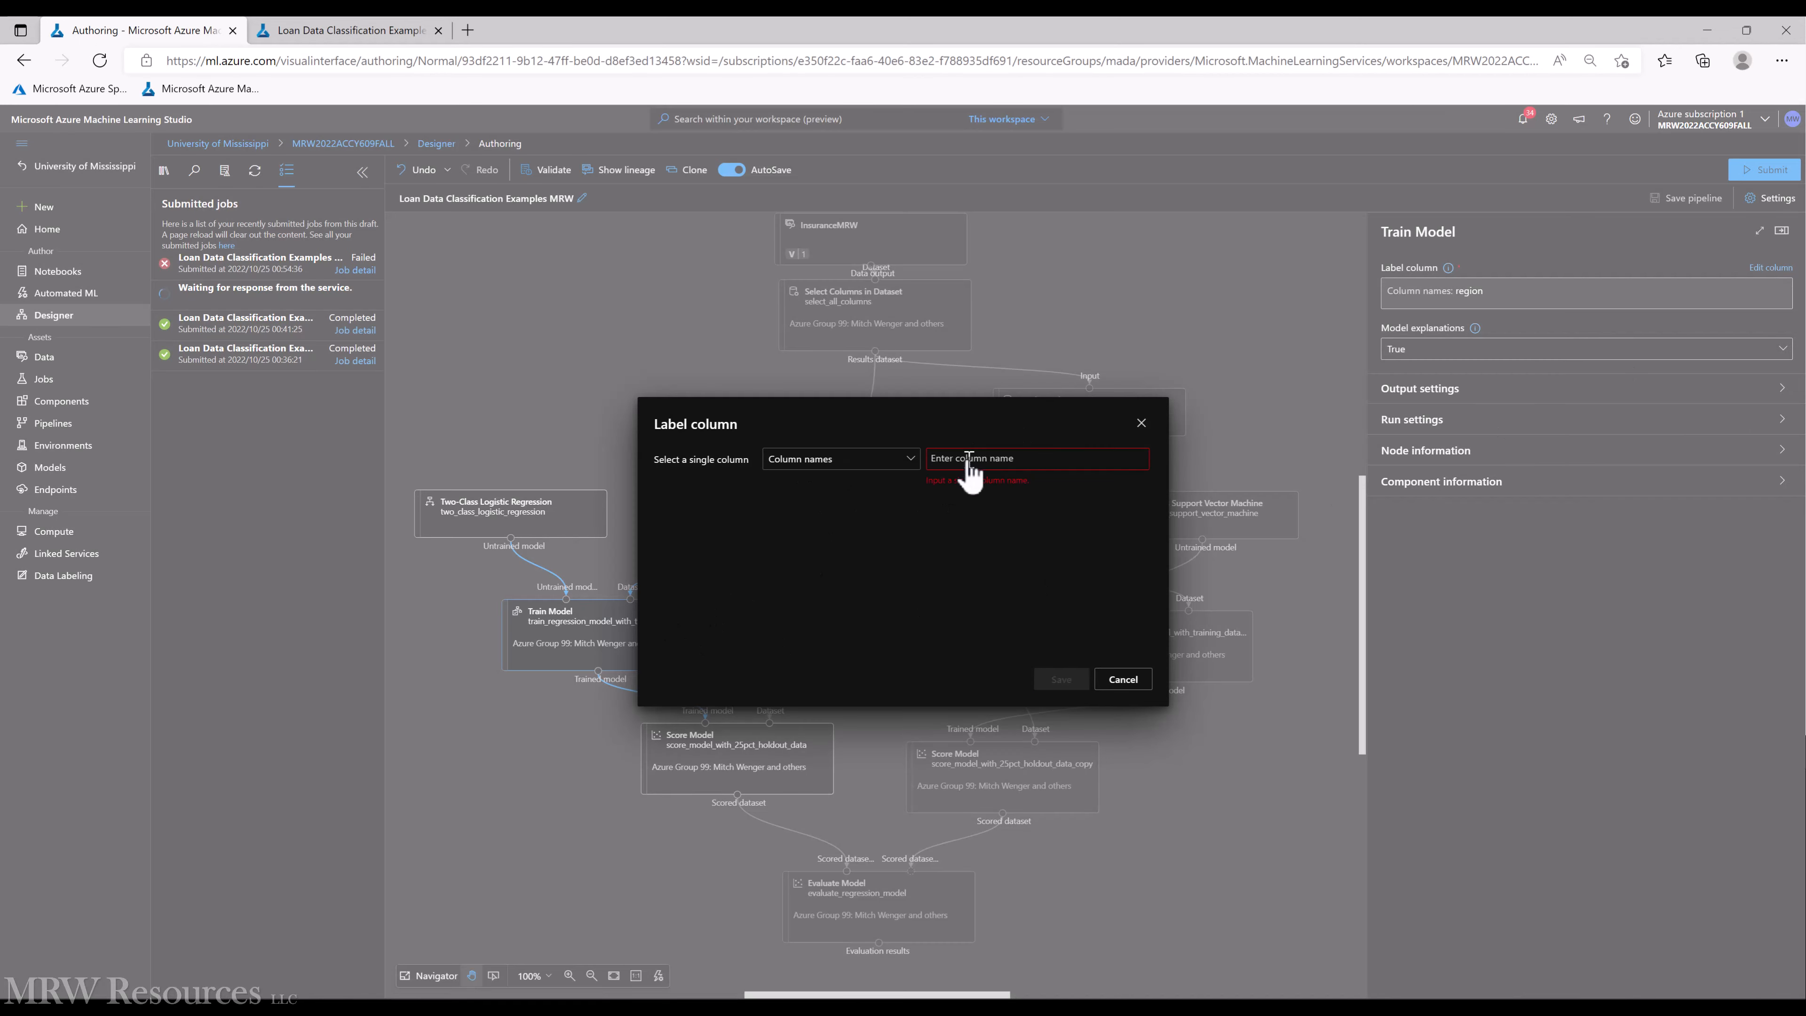
key(ctrl+v)
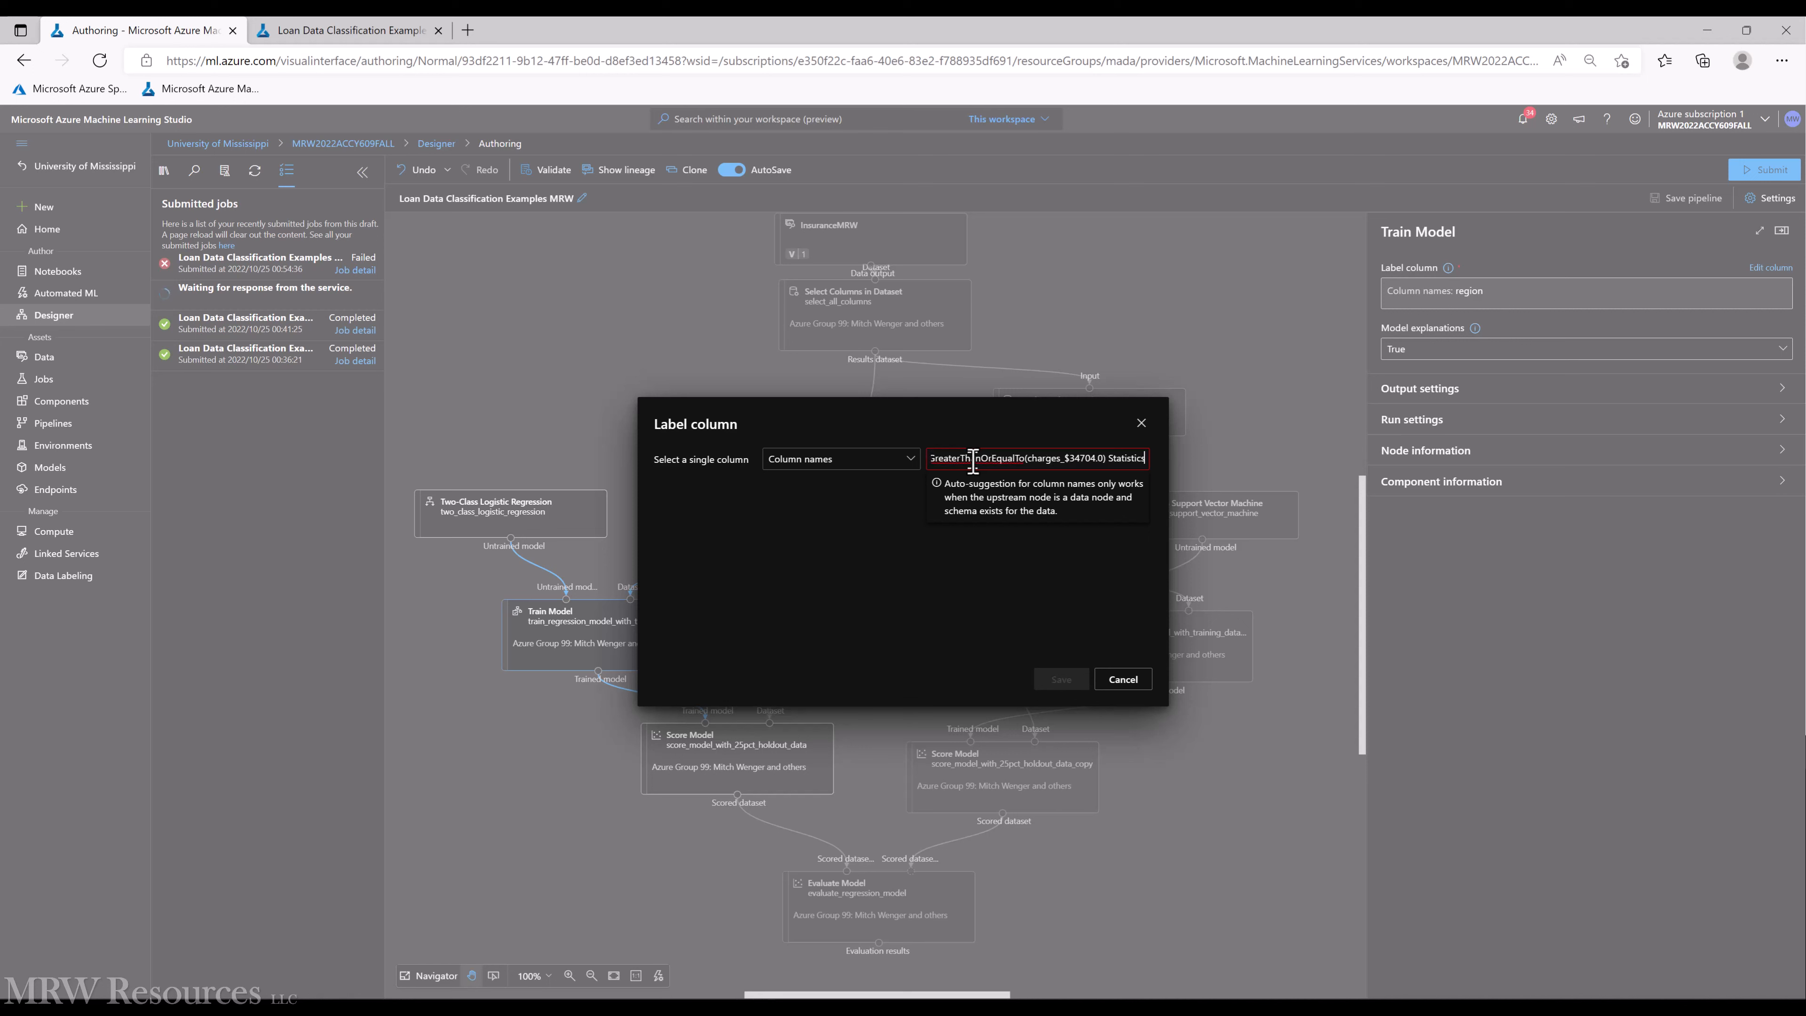
key(Return)
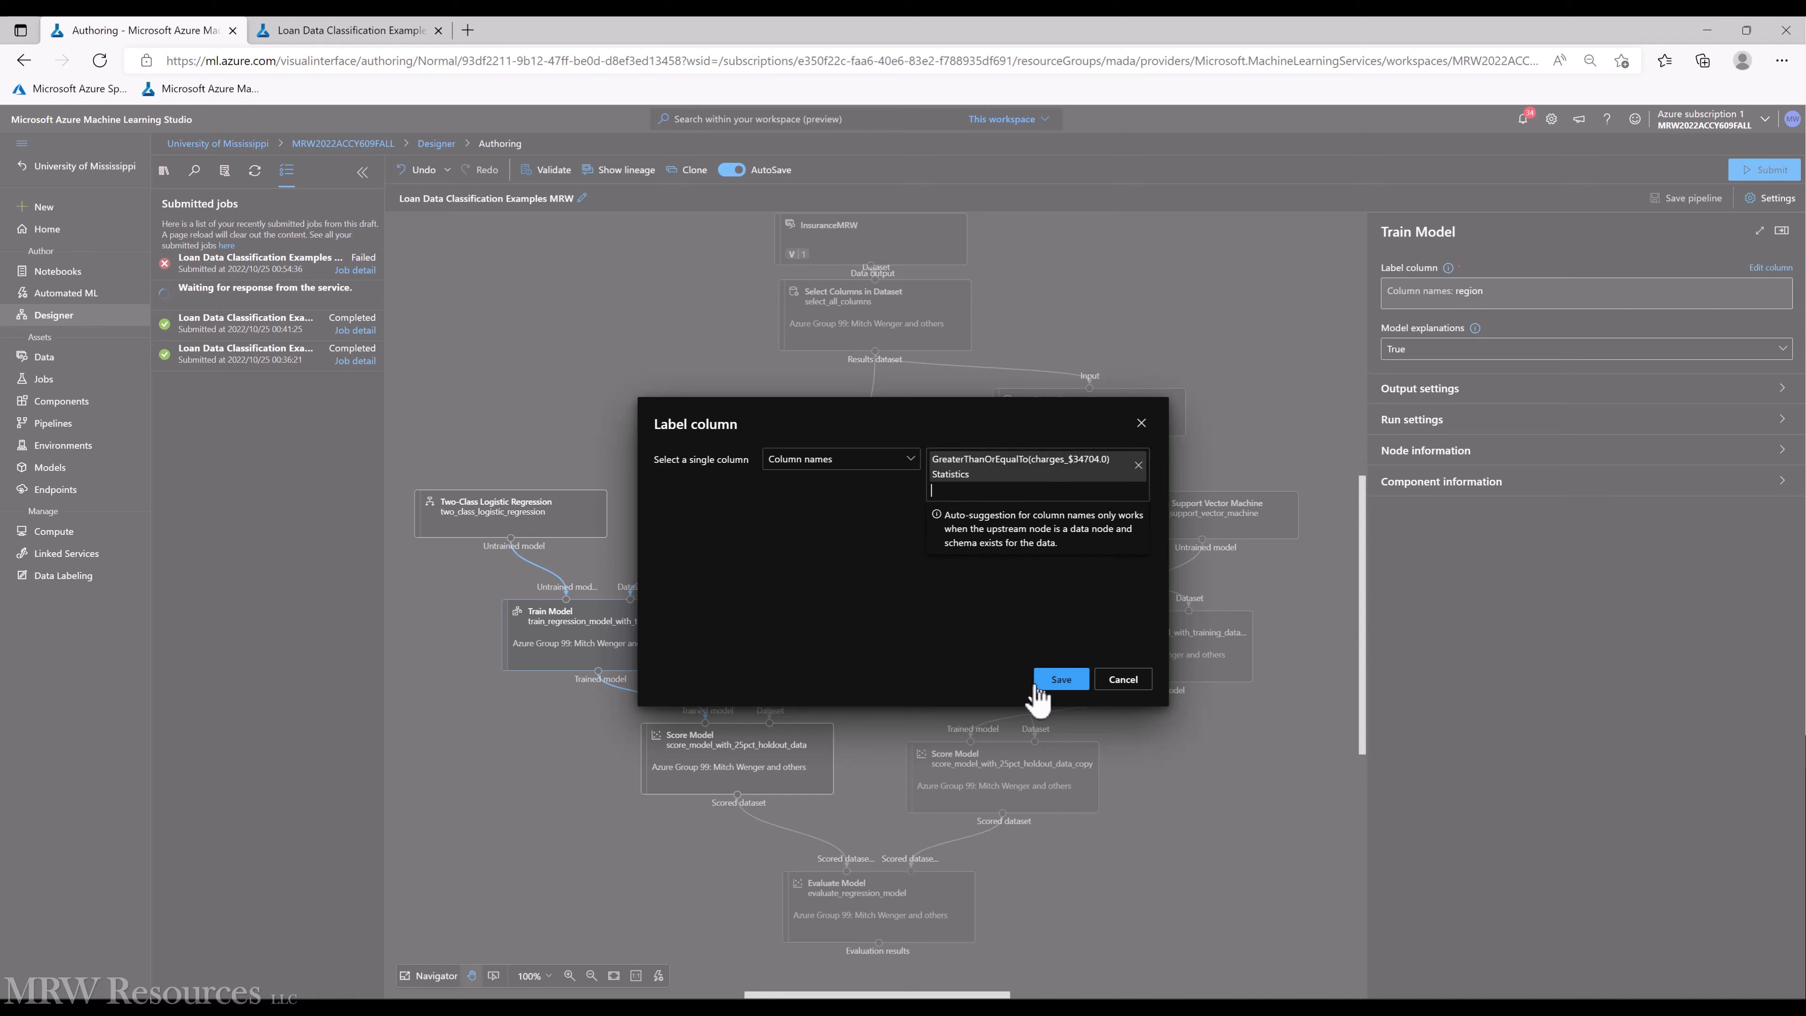
click(988, 473)
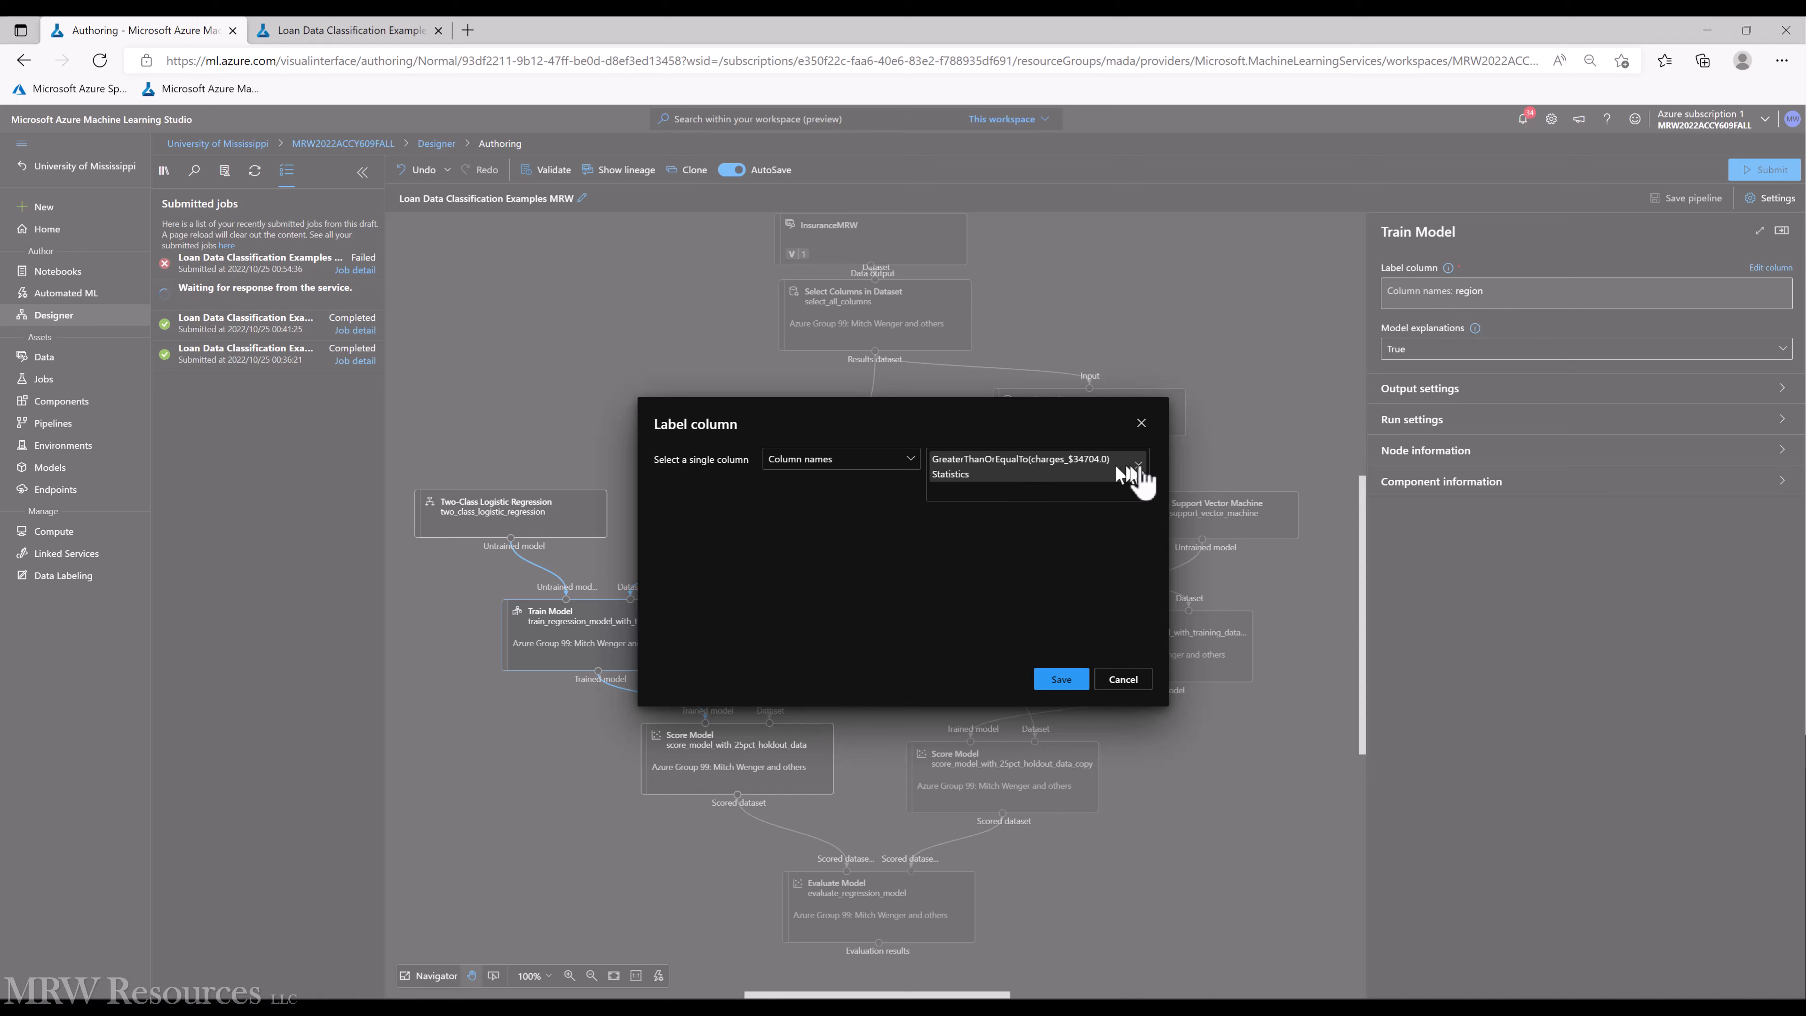
click(1138, 465)
Enter GreaterThanOrEqualTo(charges_$34704.0), without the trailing word Statistics, as this Train Model's label column and save it
click(1064, 464)
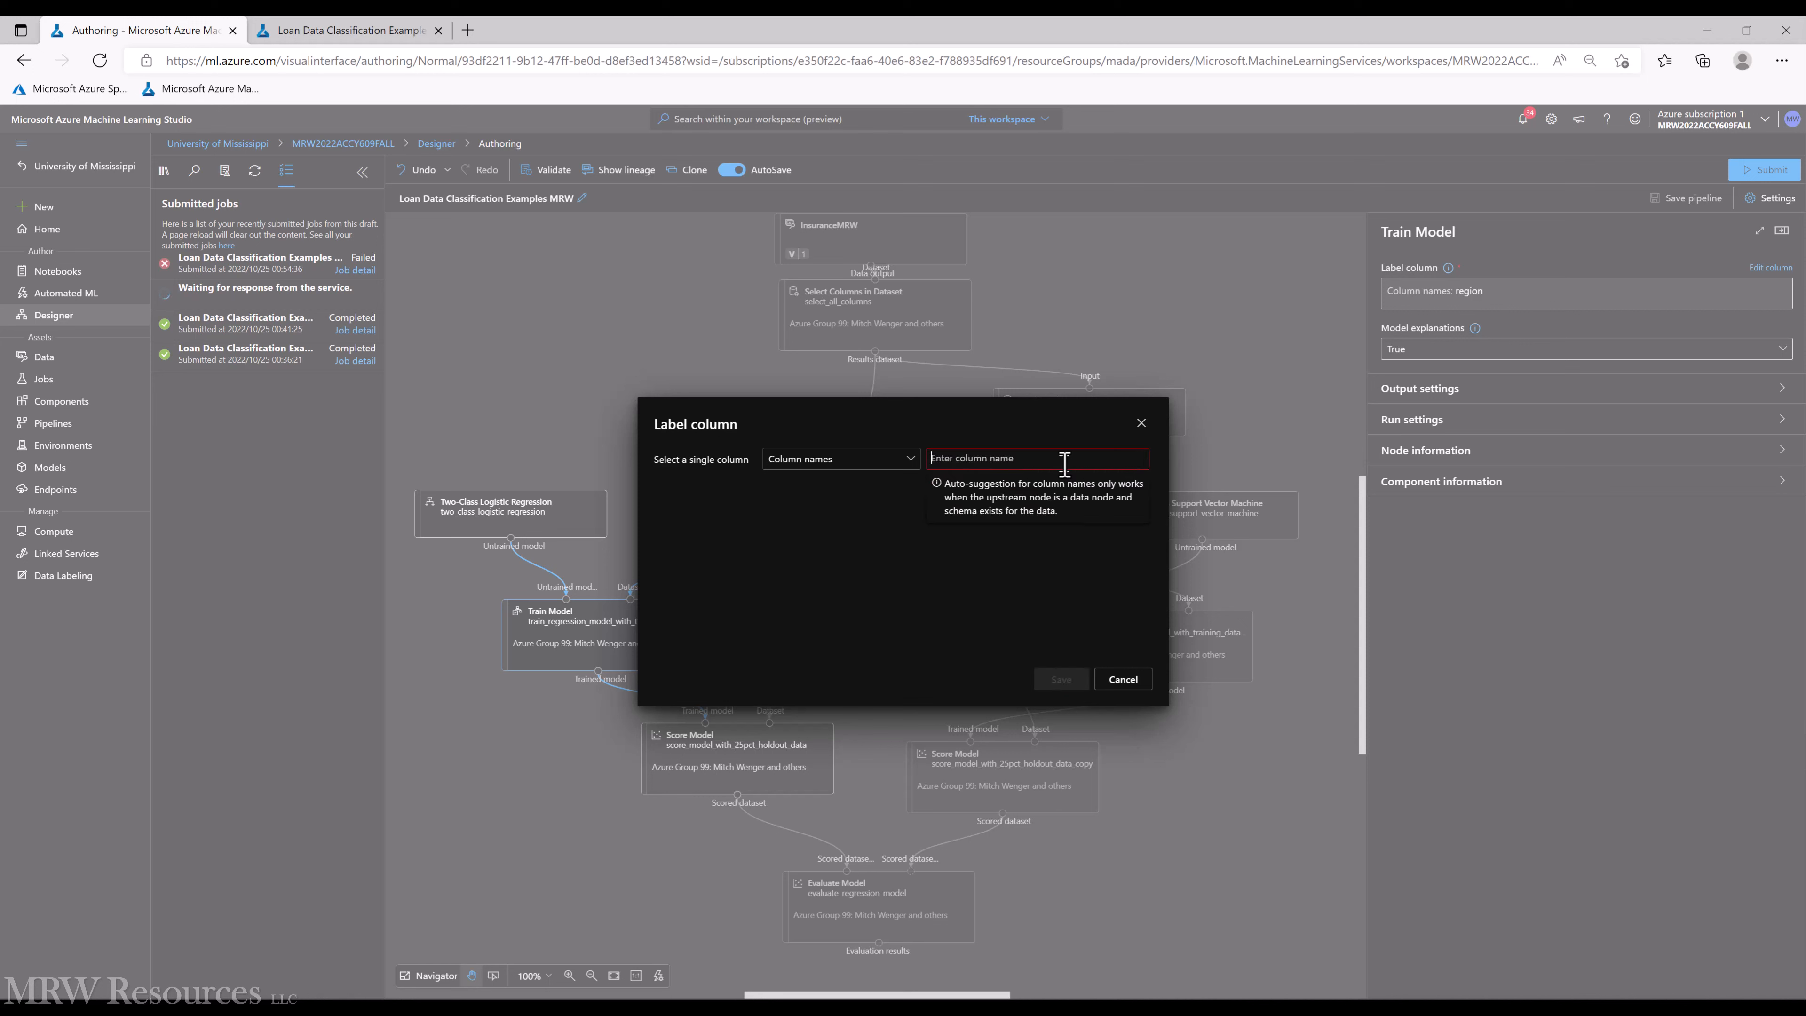
key(ctrl+v)
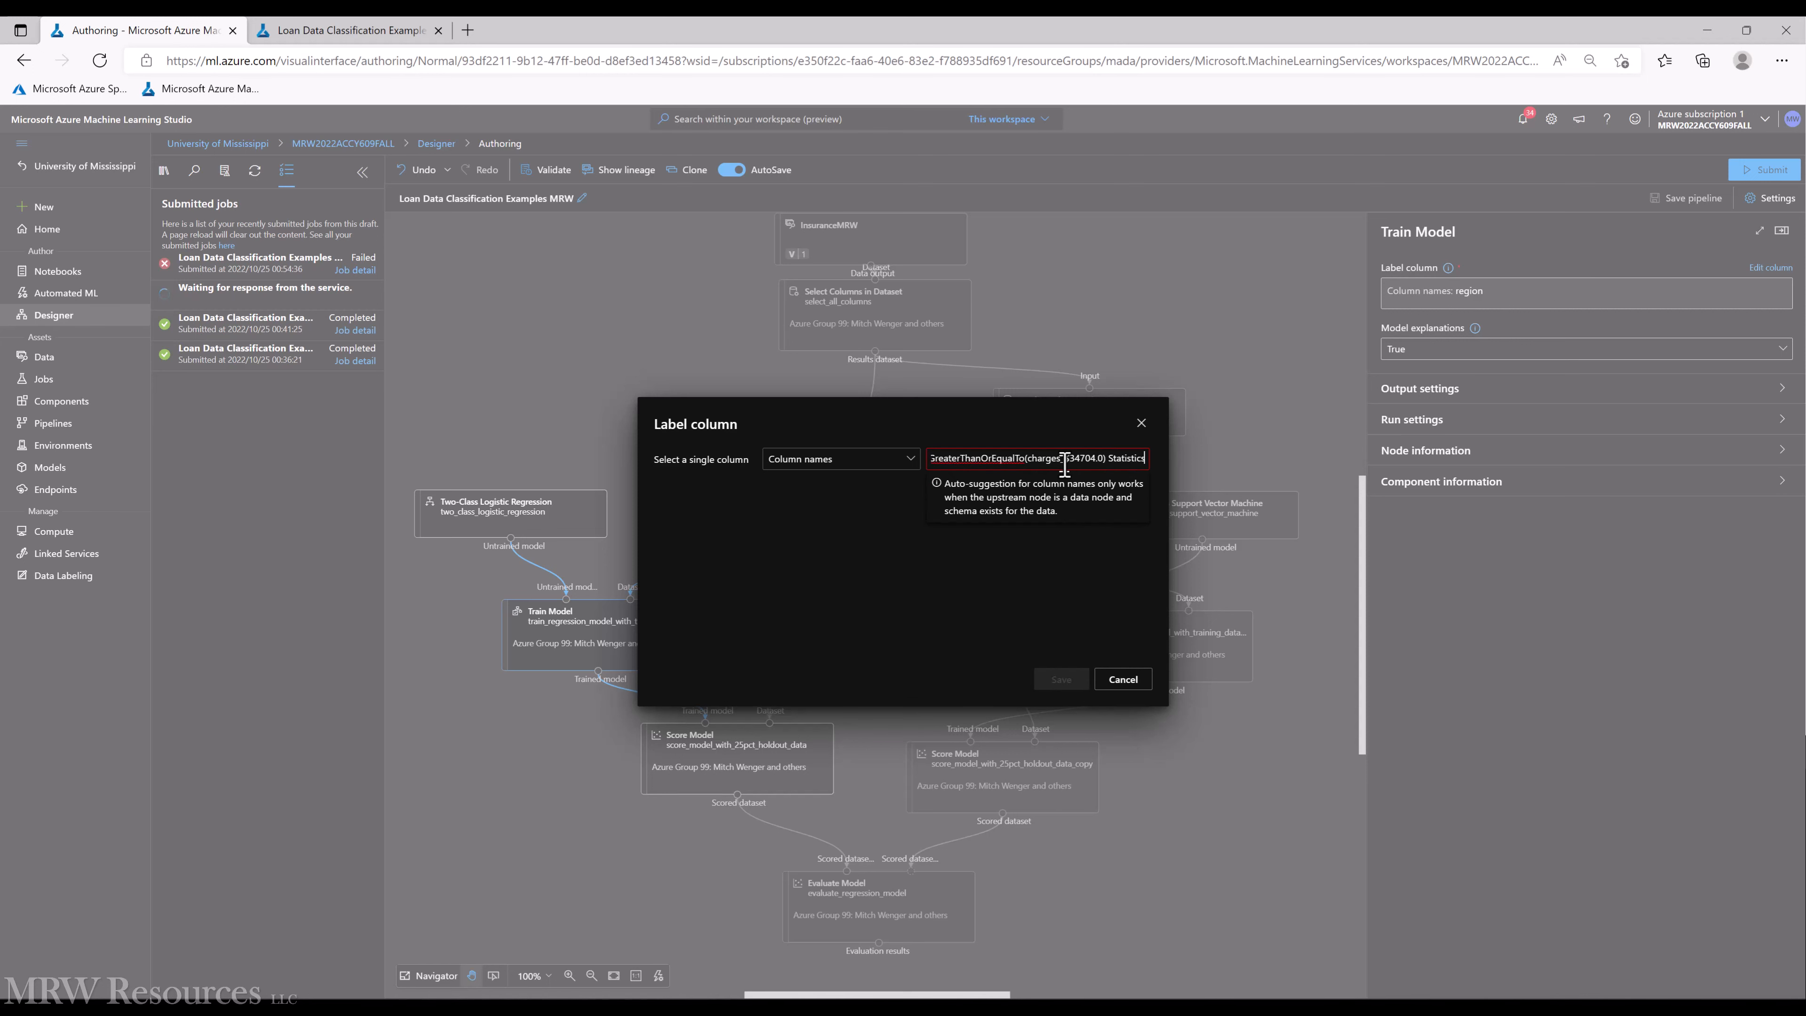
key(BackSpace)
key(Return)
click(1061, 679)
Set the label column of the Train Model fed by Two-Class Support Vector Machine to GreaterThanOrEqualTo(charges_$34704.0)
click(1113, 647)
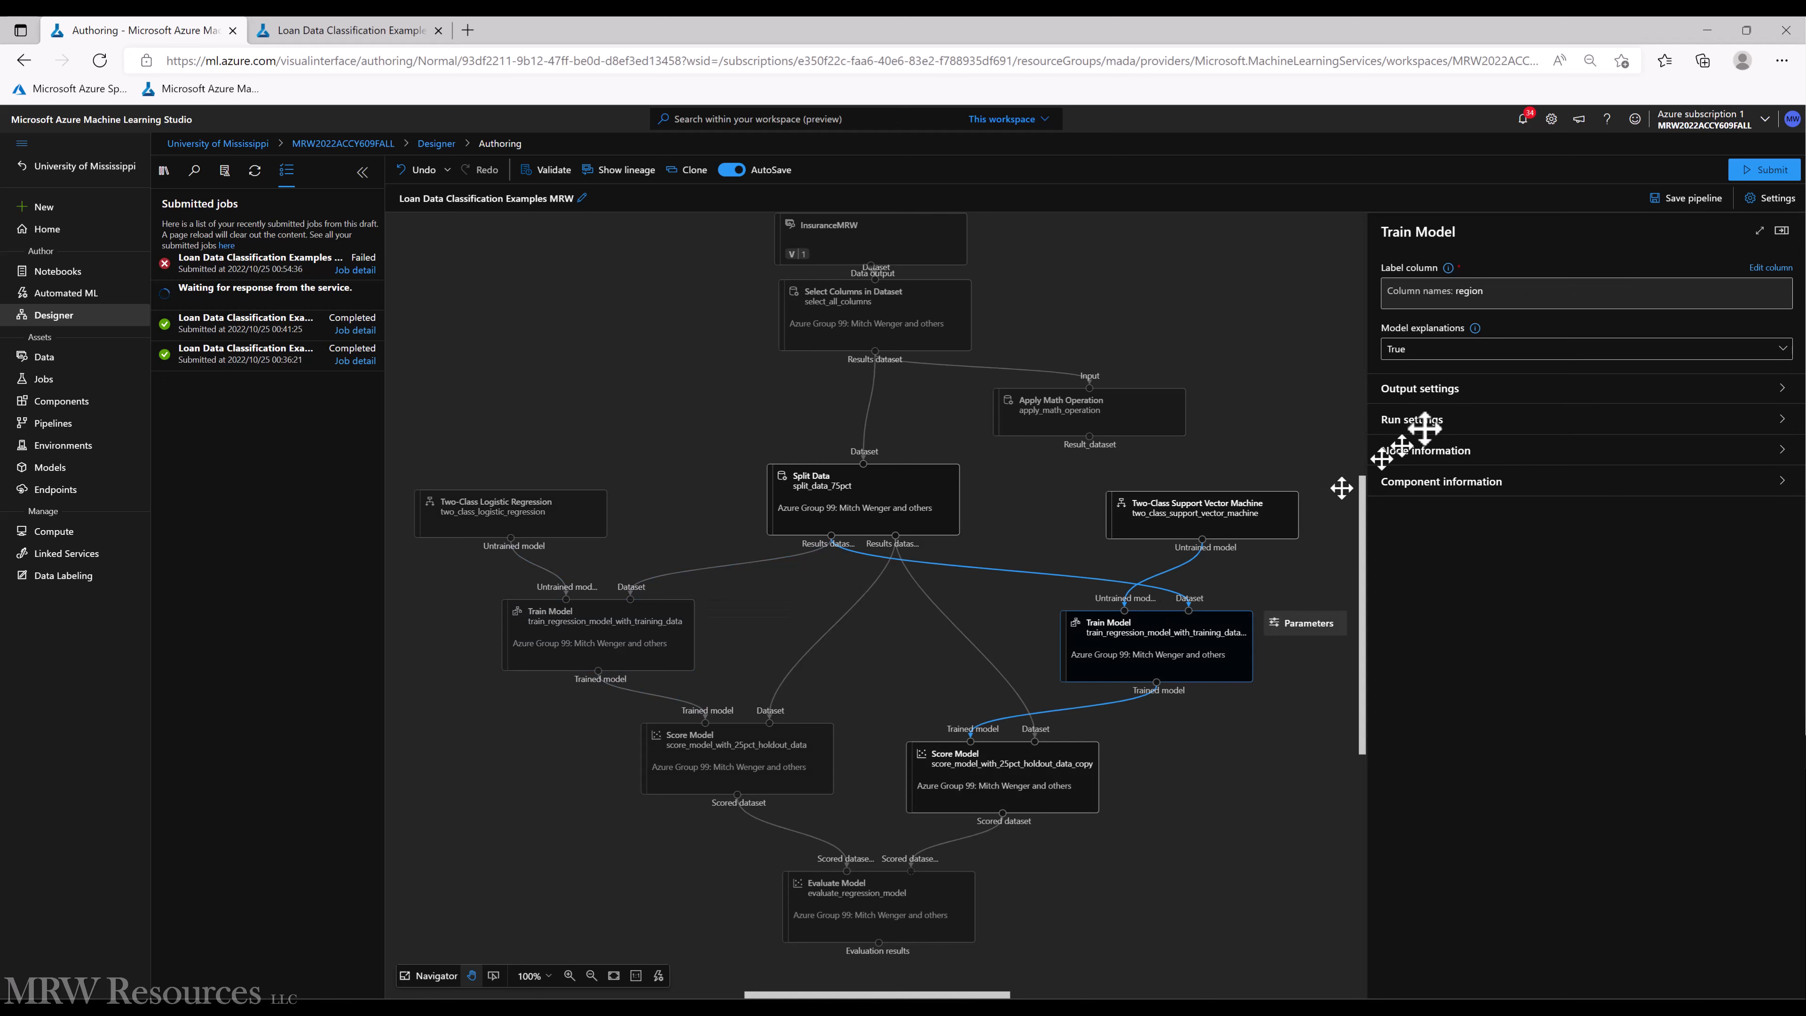
click(1761, 274)
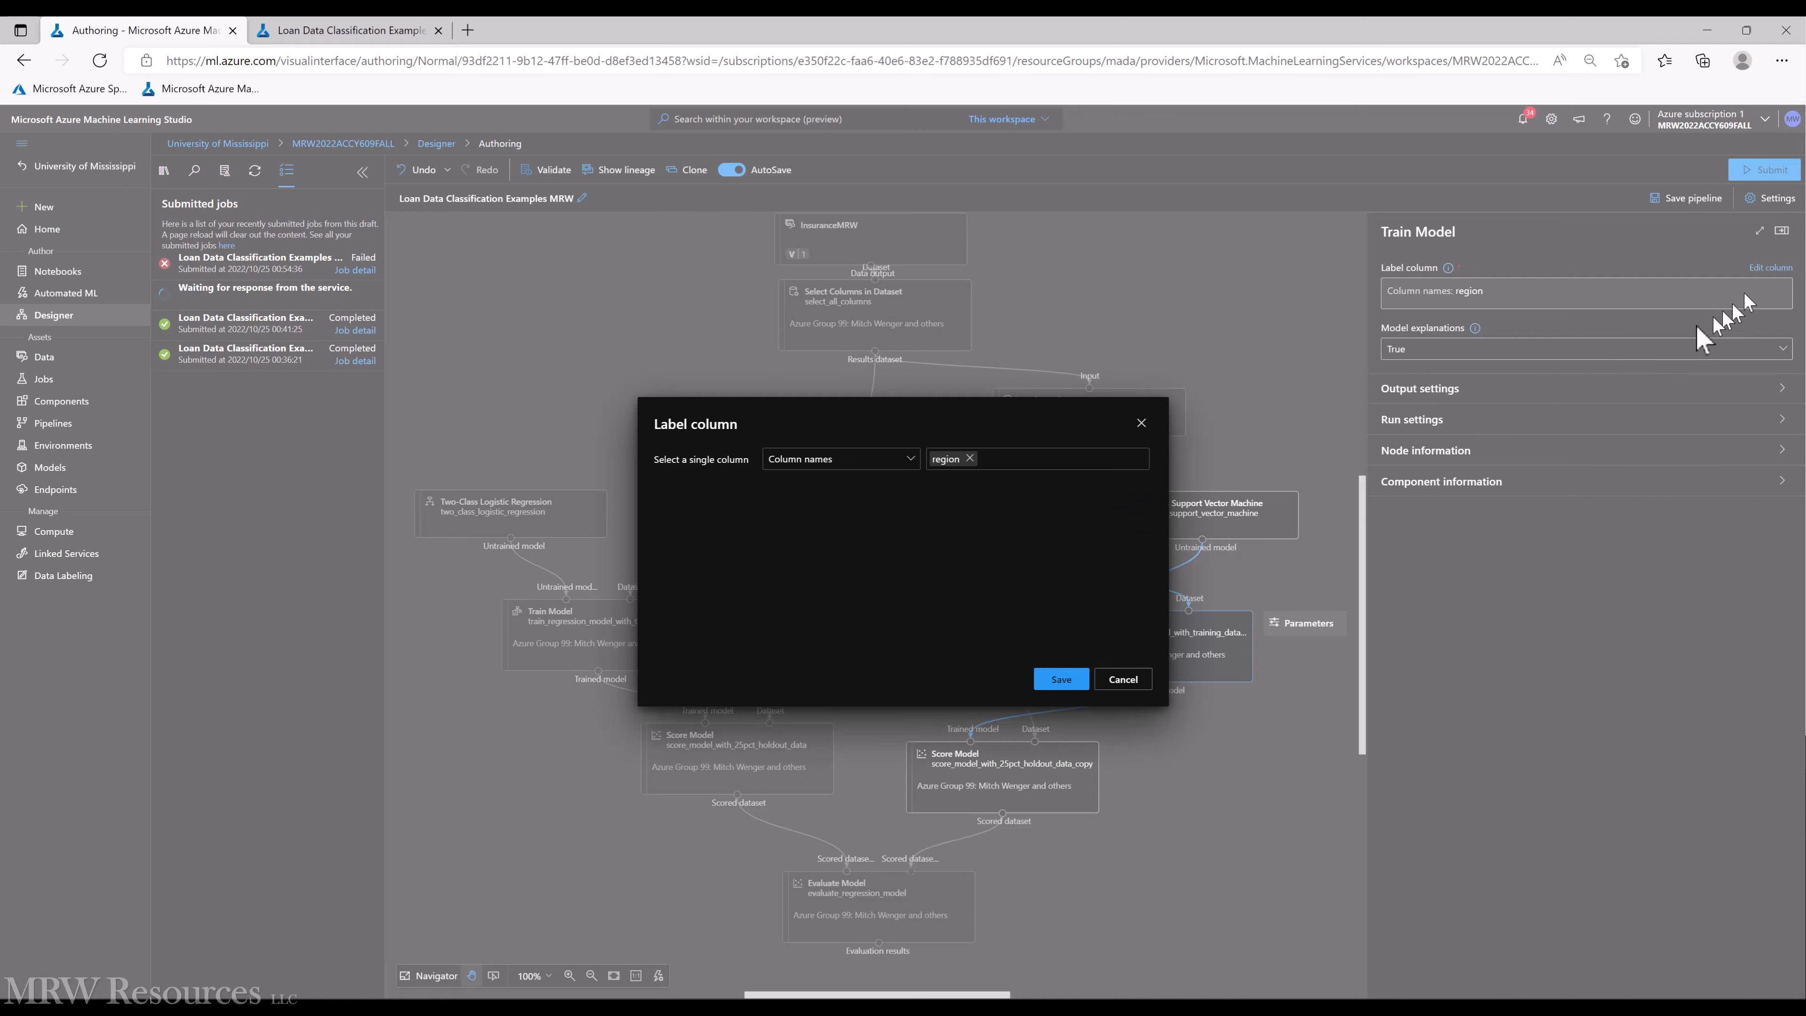
click(969, 458)
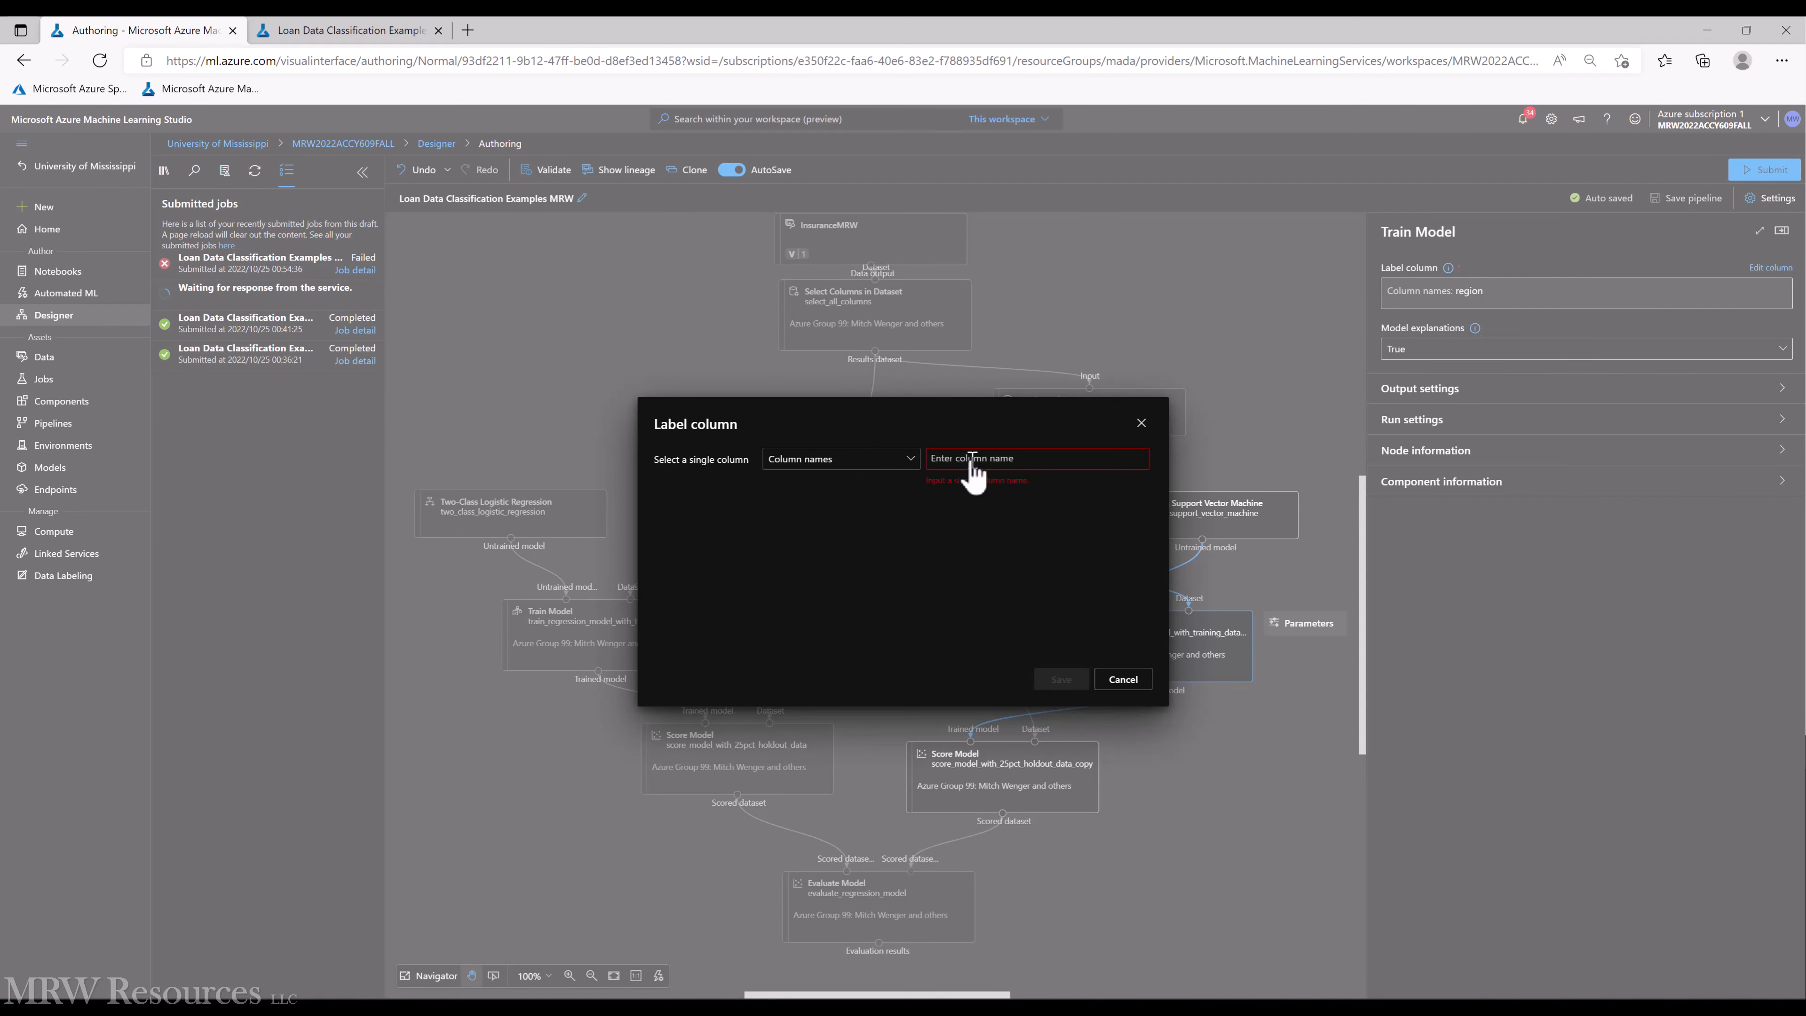
key(ctrl+v)
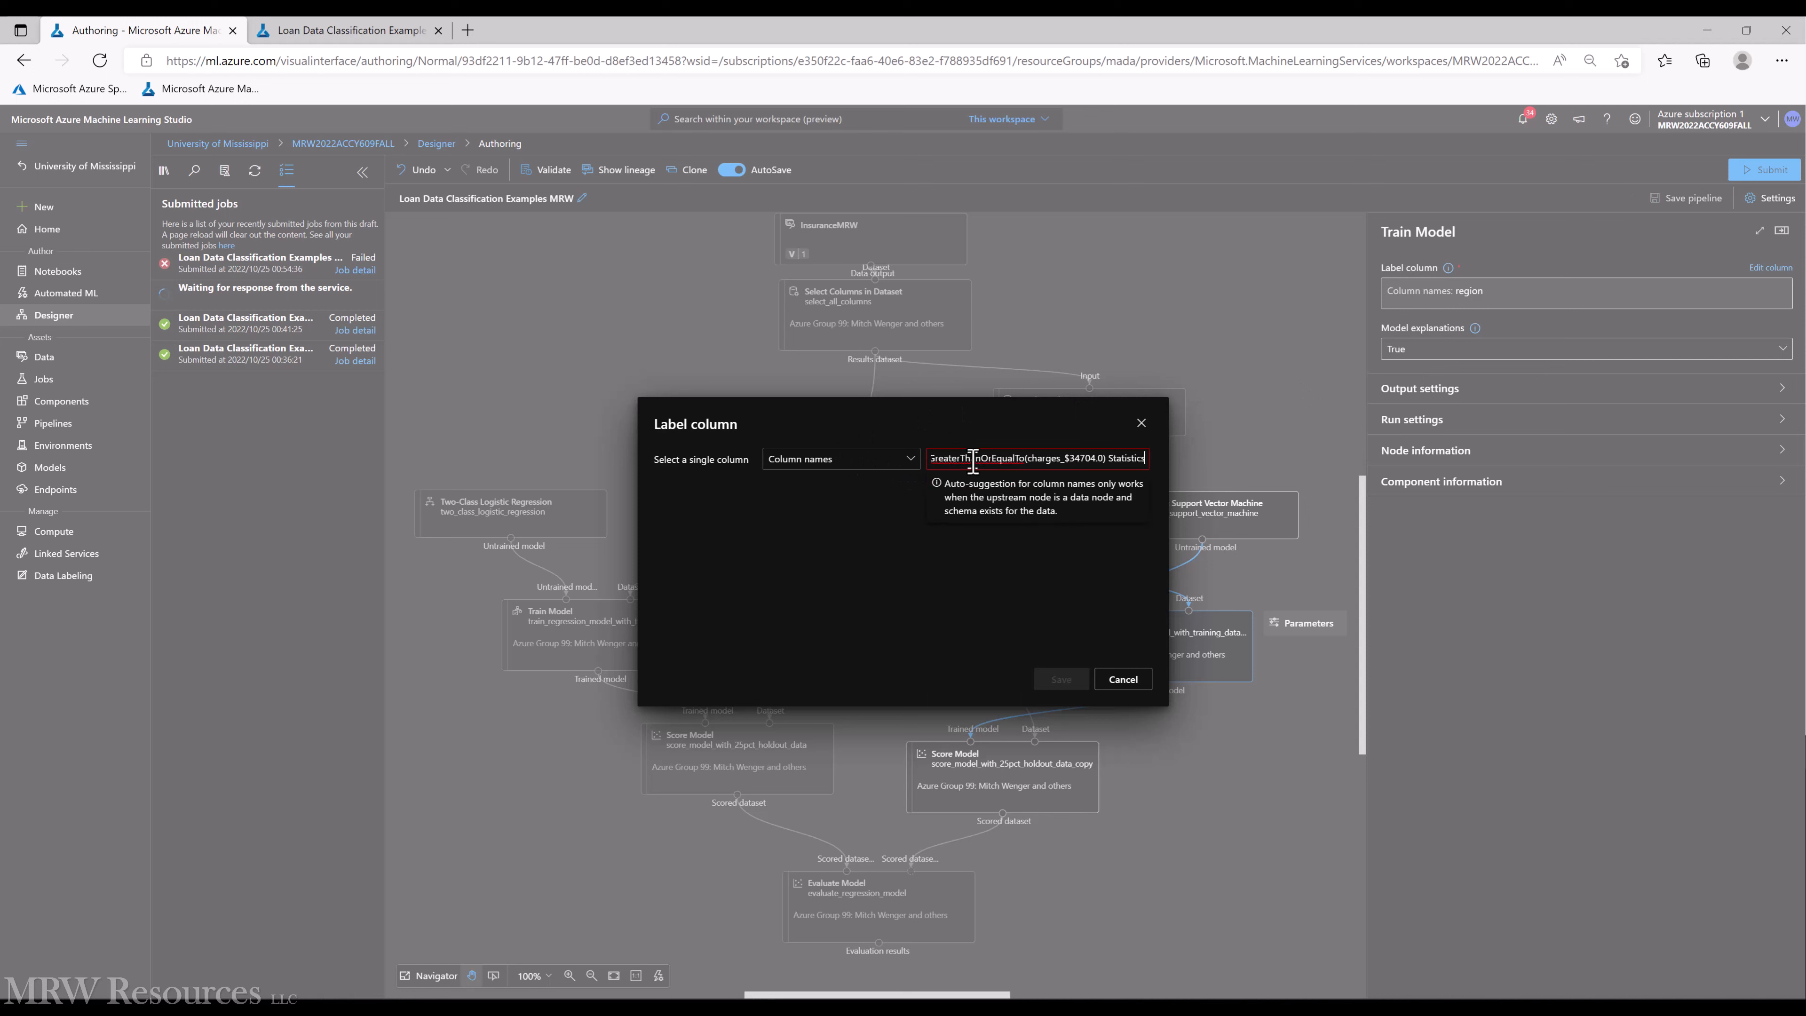
key(Left)
key(Left)
key(Left)
key(Left)
key(Left)
key(Left)
key(Left)
key(Left)
key(Left)
key(Left)
key(BackSpace)
key(Delete)
key(Delete)
key(Delete)
key(Delete)
key(Delete)
key(Delete)
key(Delete)
key(Delete)
key(Delete)
key(Delete)
key(Return)
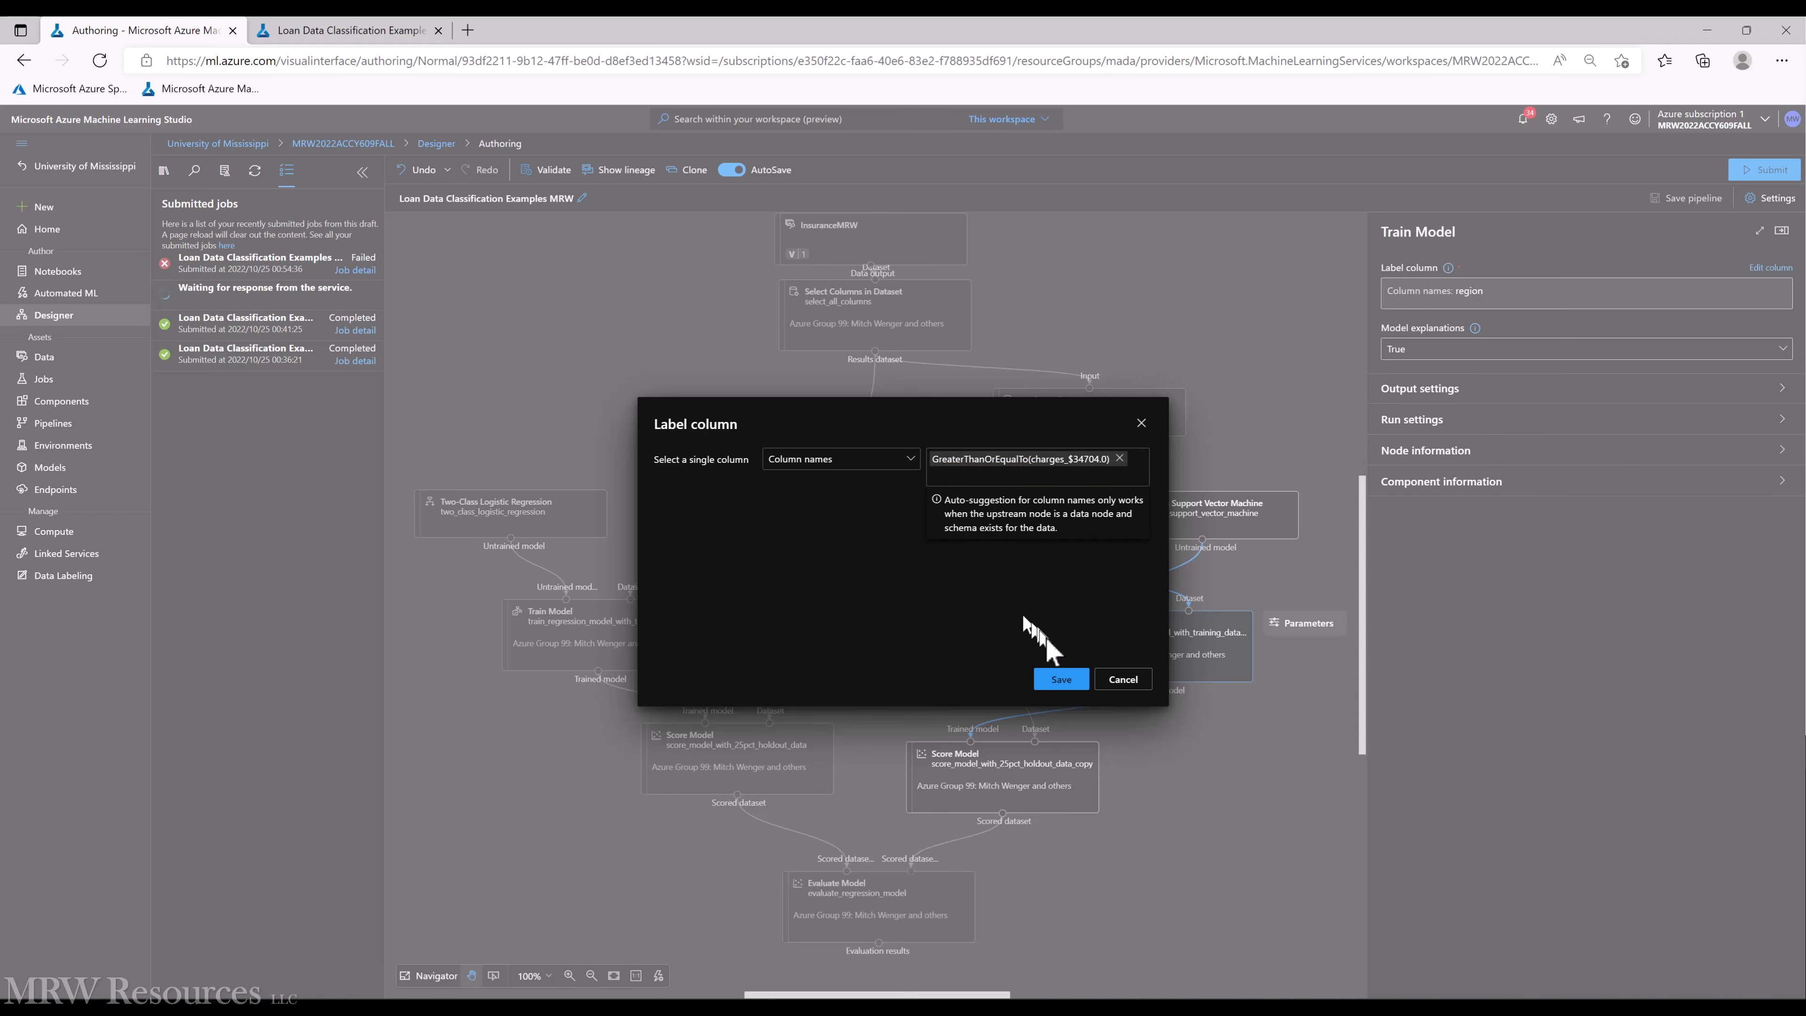
click(1061, 680)
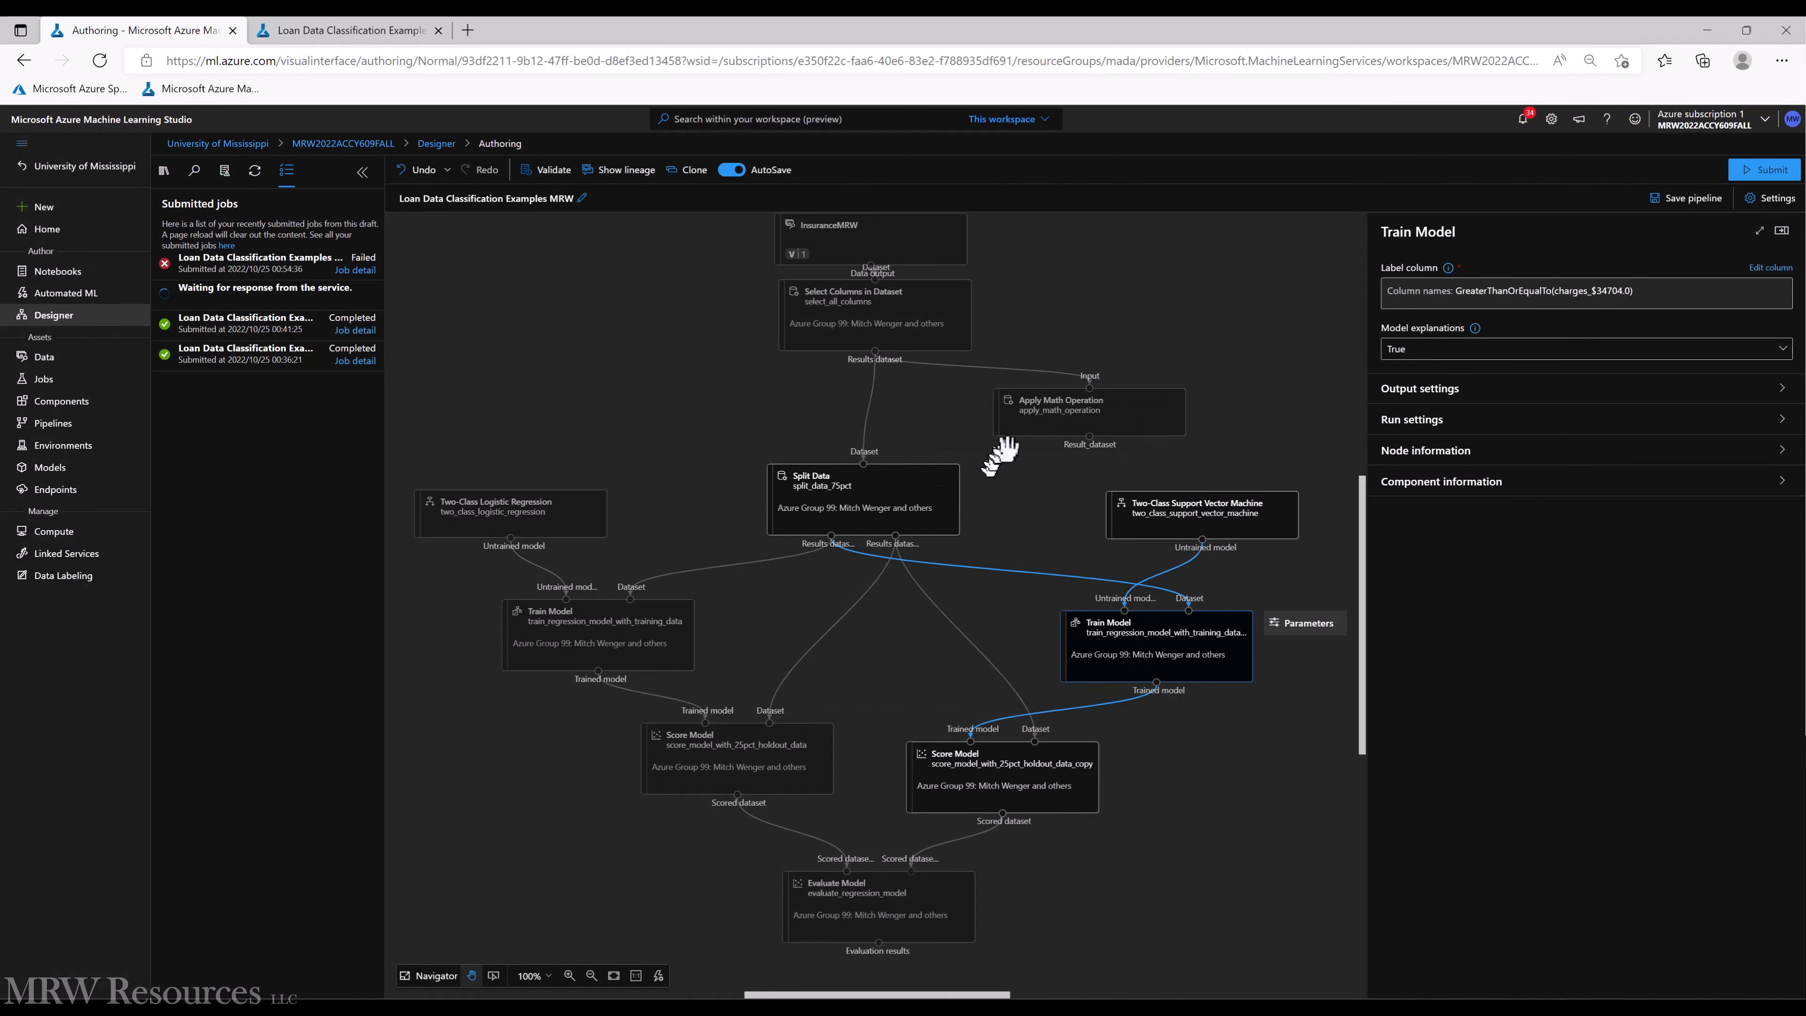
Remove the link between Select Columns in Dataset and Split Data, feed Apply Math Operation's output into Split Data, and position Apply Math Operation between them
click(867, 416)
key(Delete)
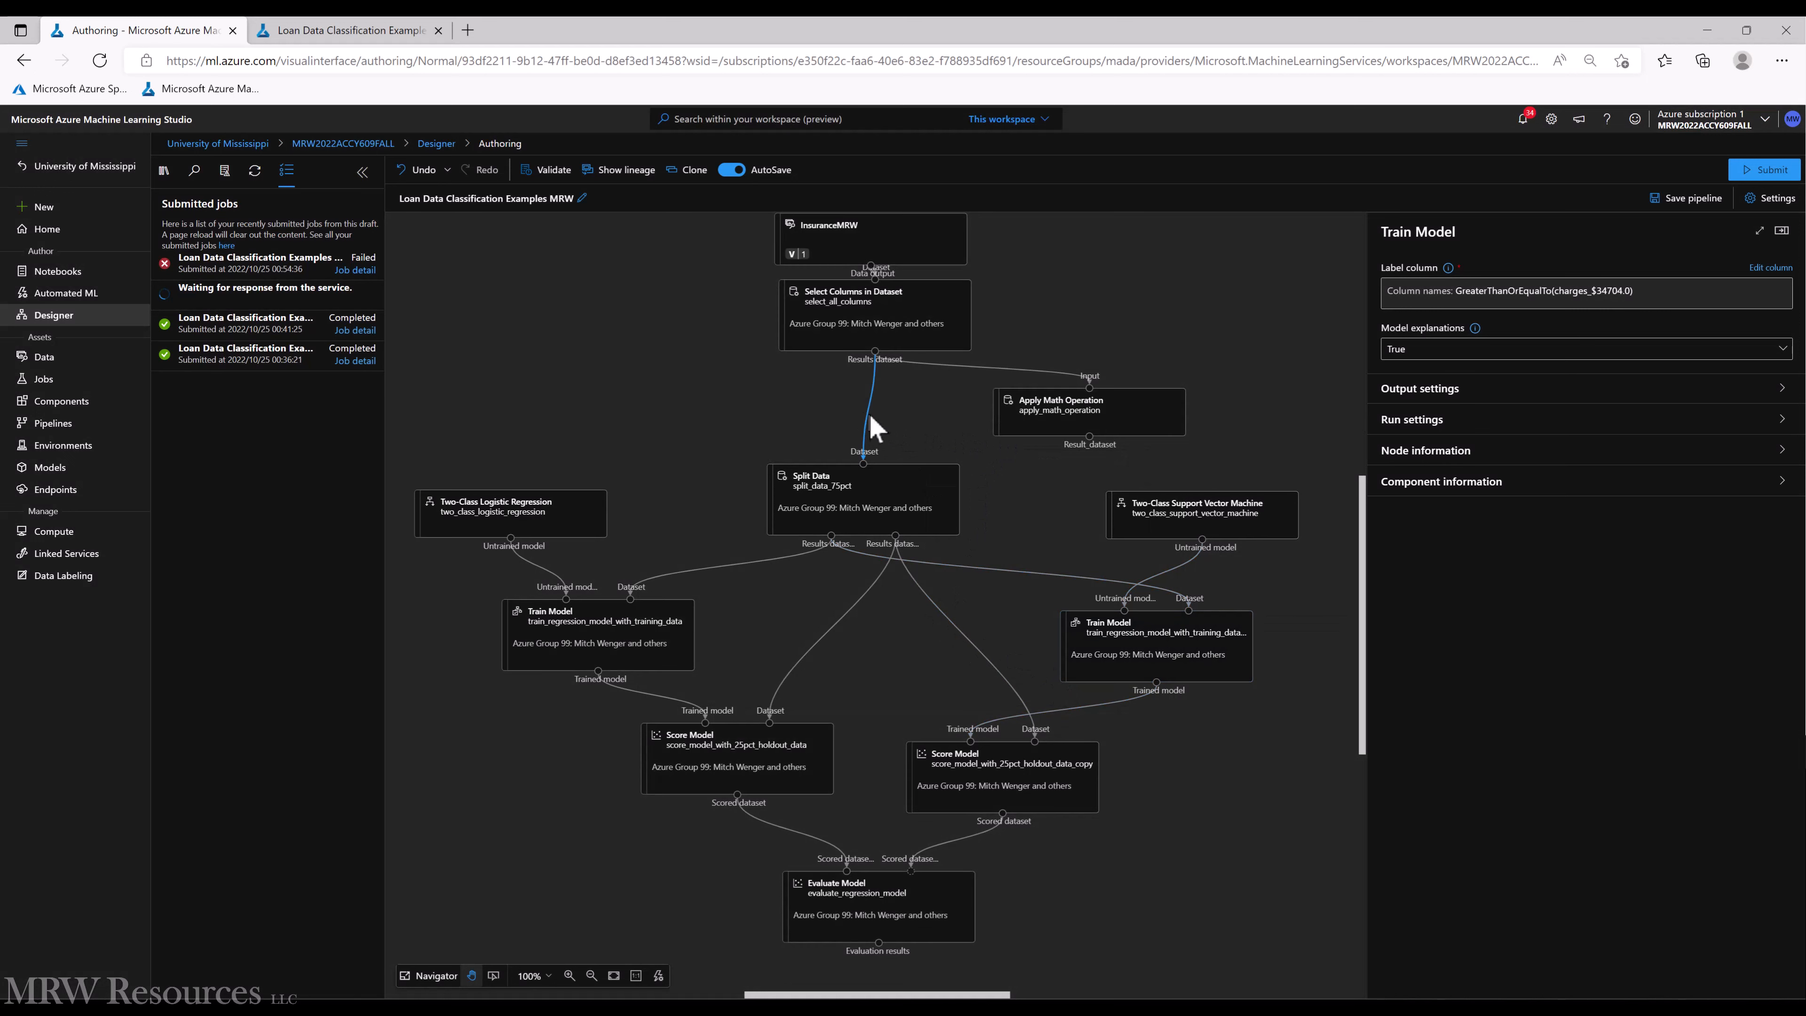
drag(1089, 436, 862, 463)
drag(1071, 418, 840, 409)
click(667, 369)
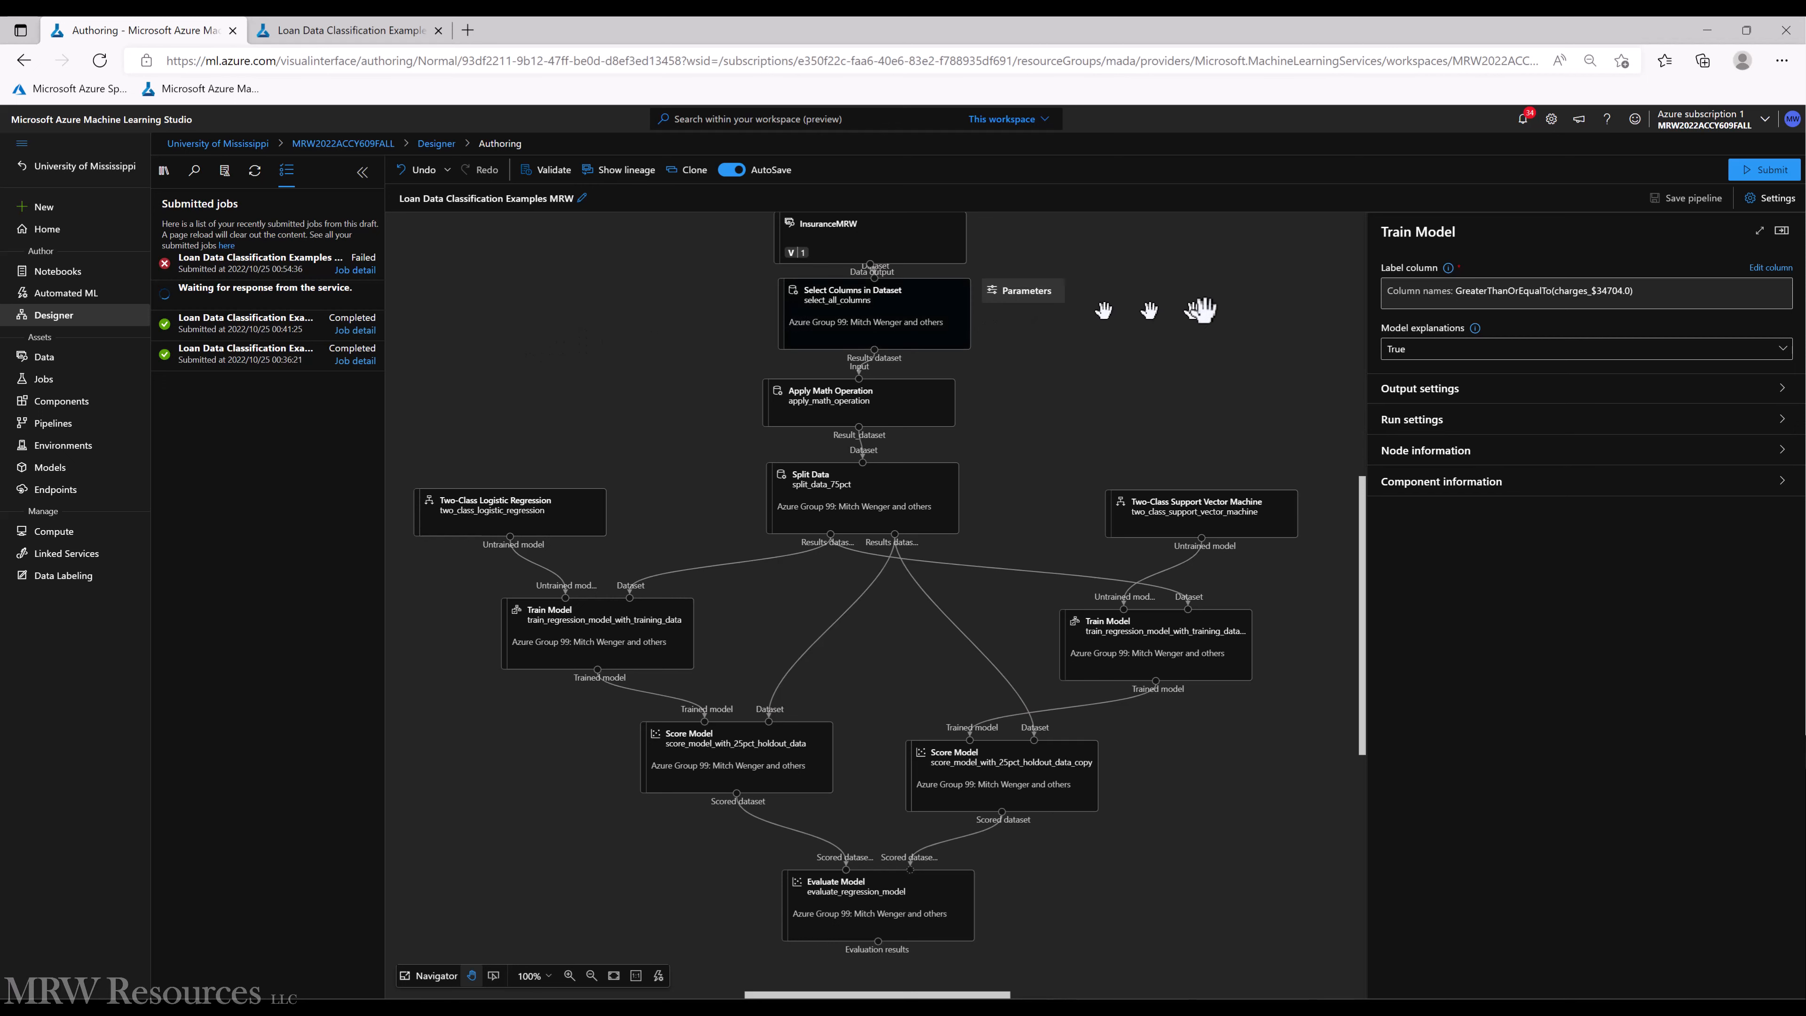
Submit the pipeline under the new experiment LoanDataClassificationExamplesMRW and open its newest run from the workspace's jobs
click(1748, 178)
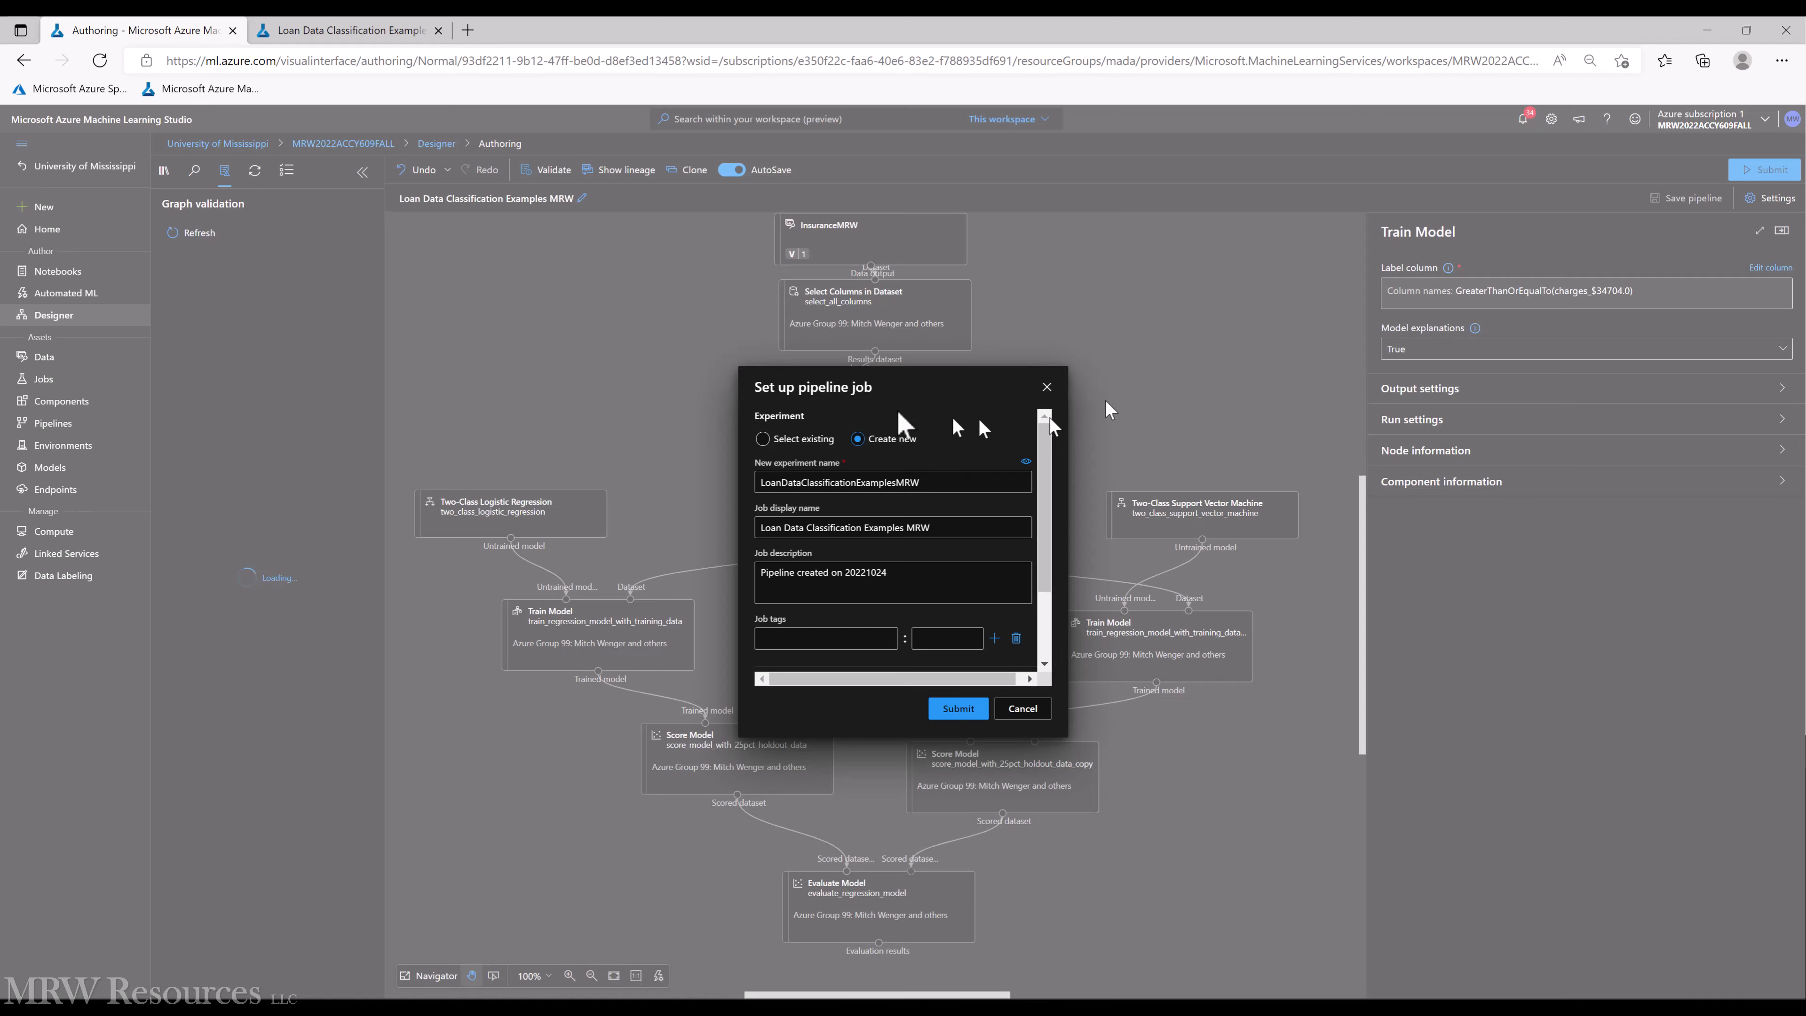
click(940, 704)
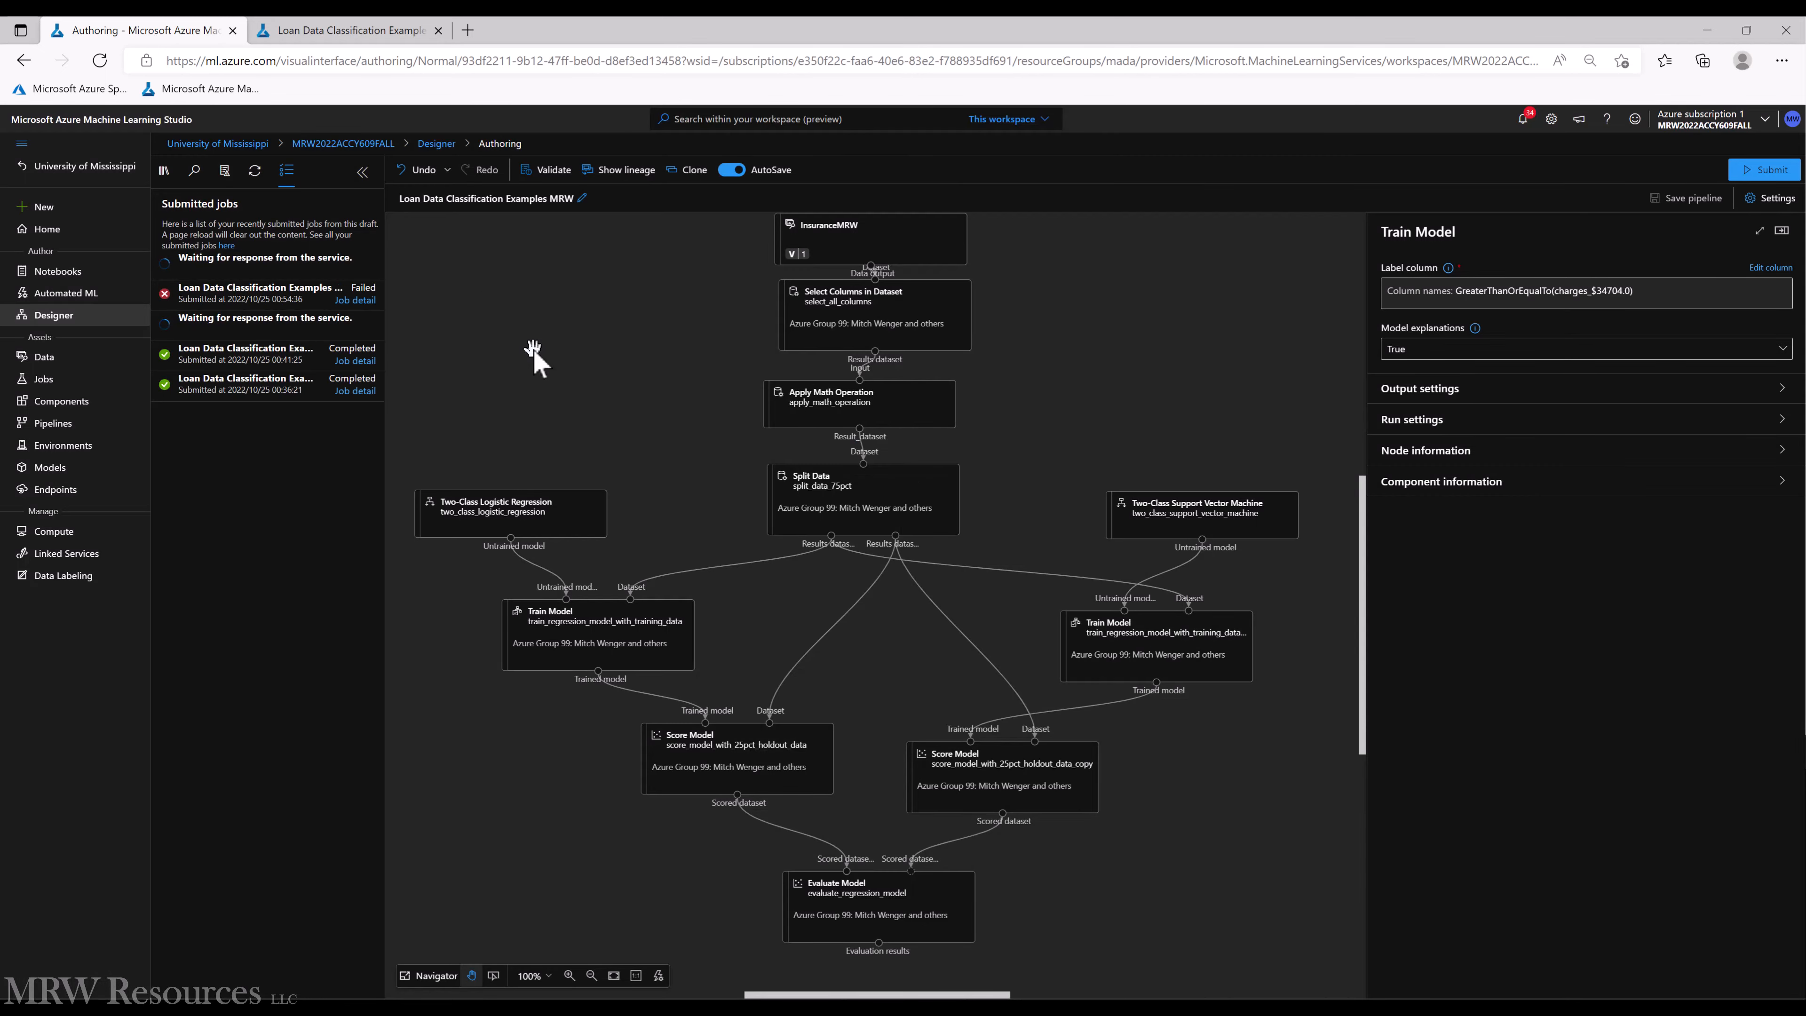
click(352, 30)
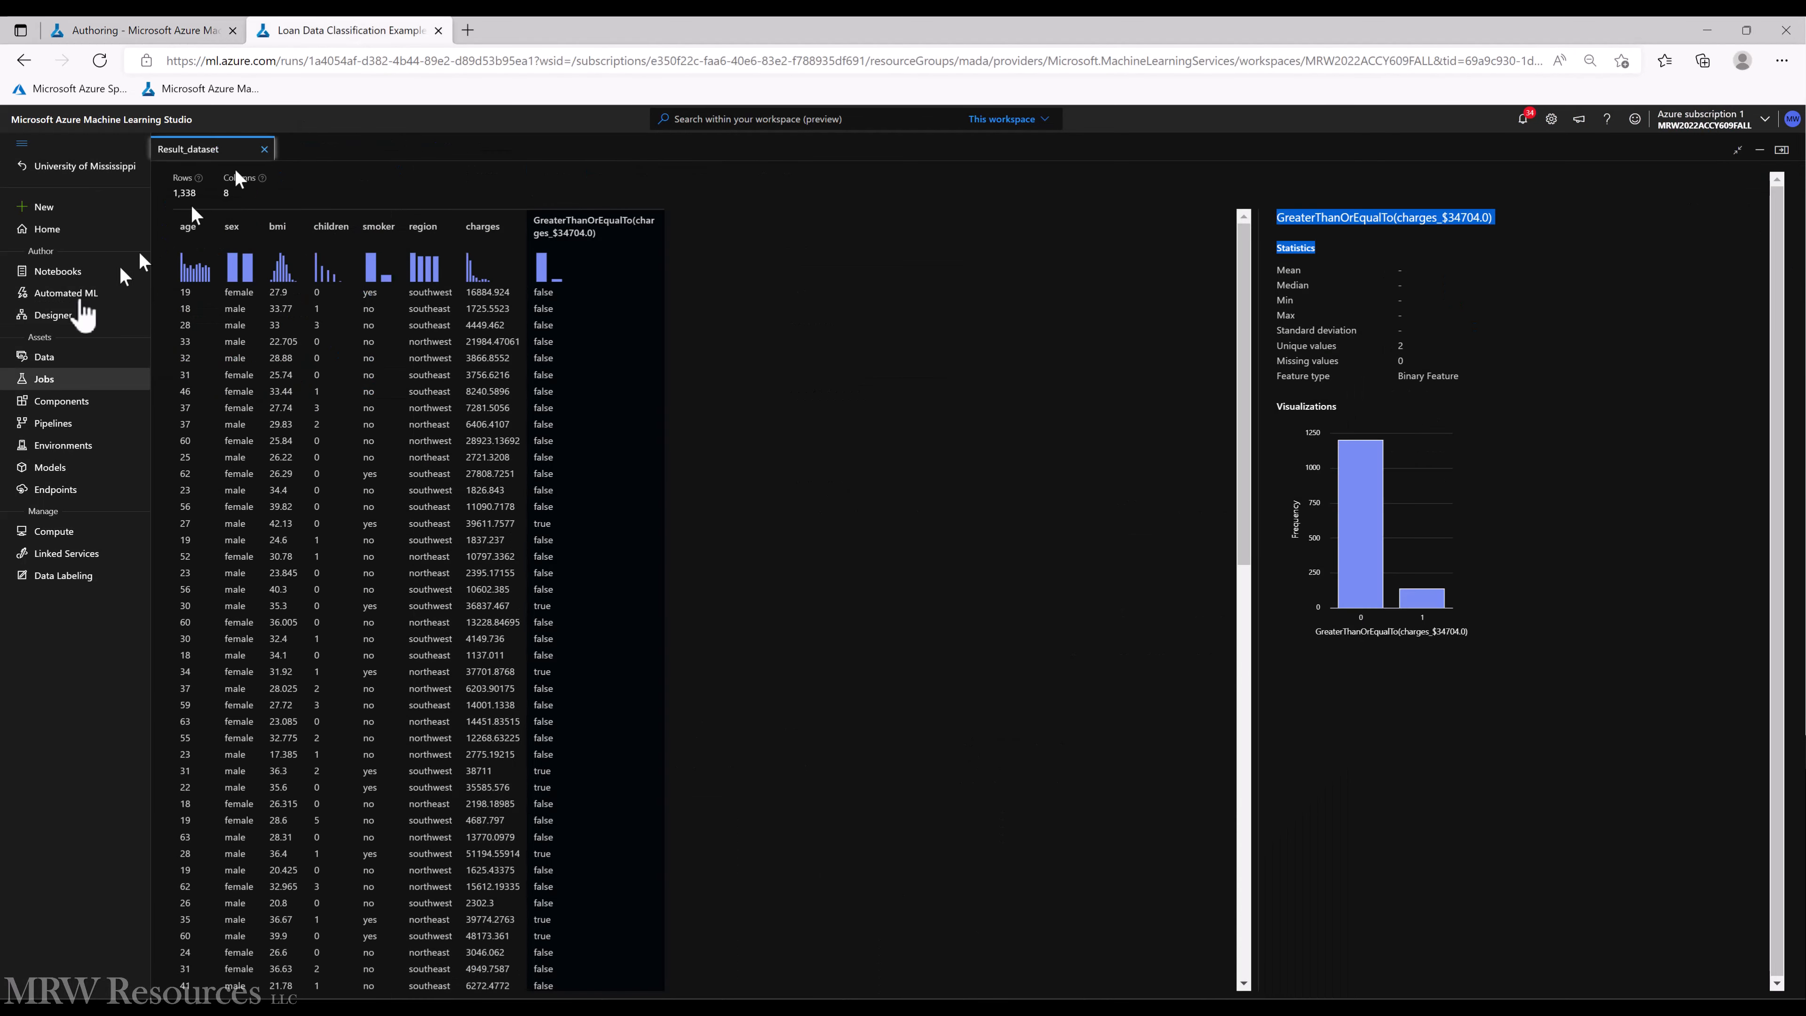
click(41, 384)
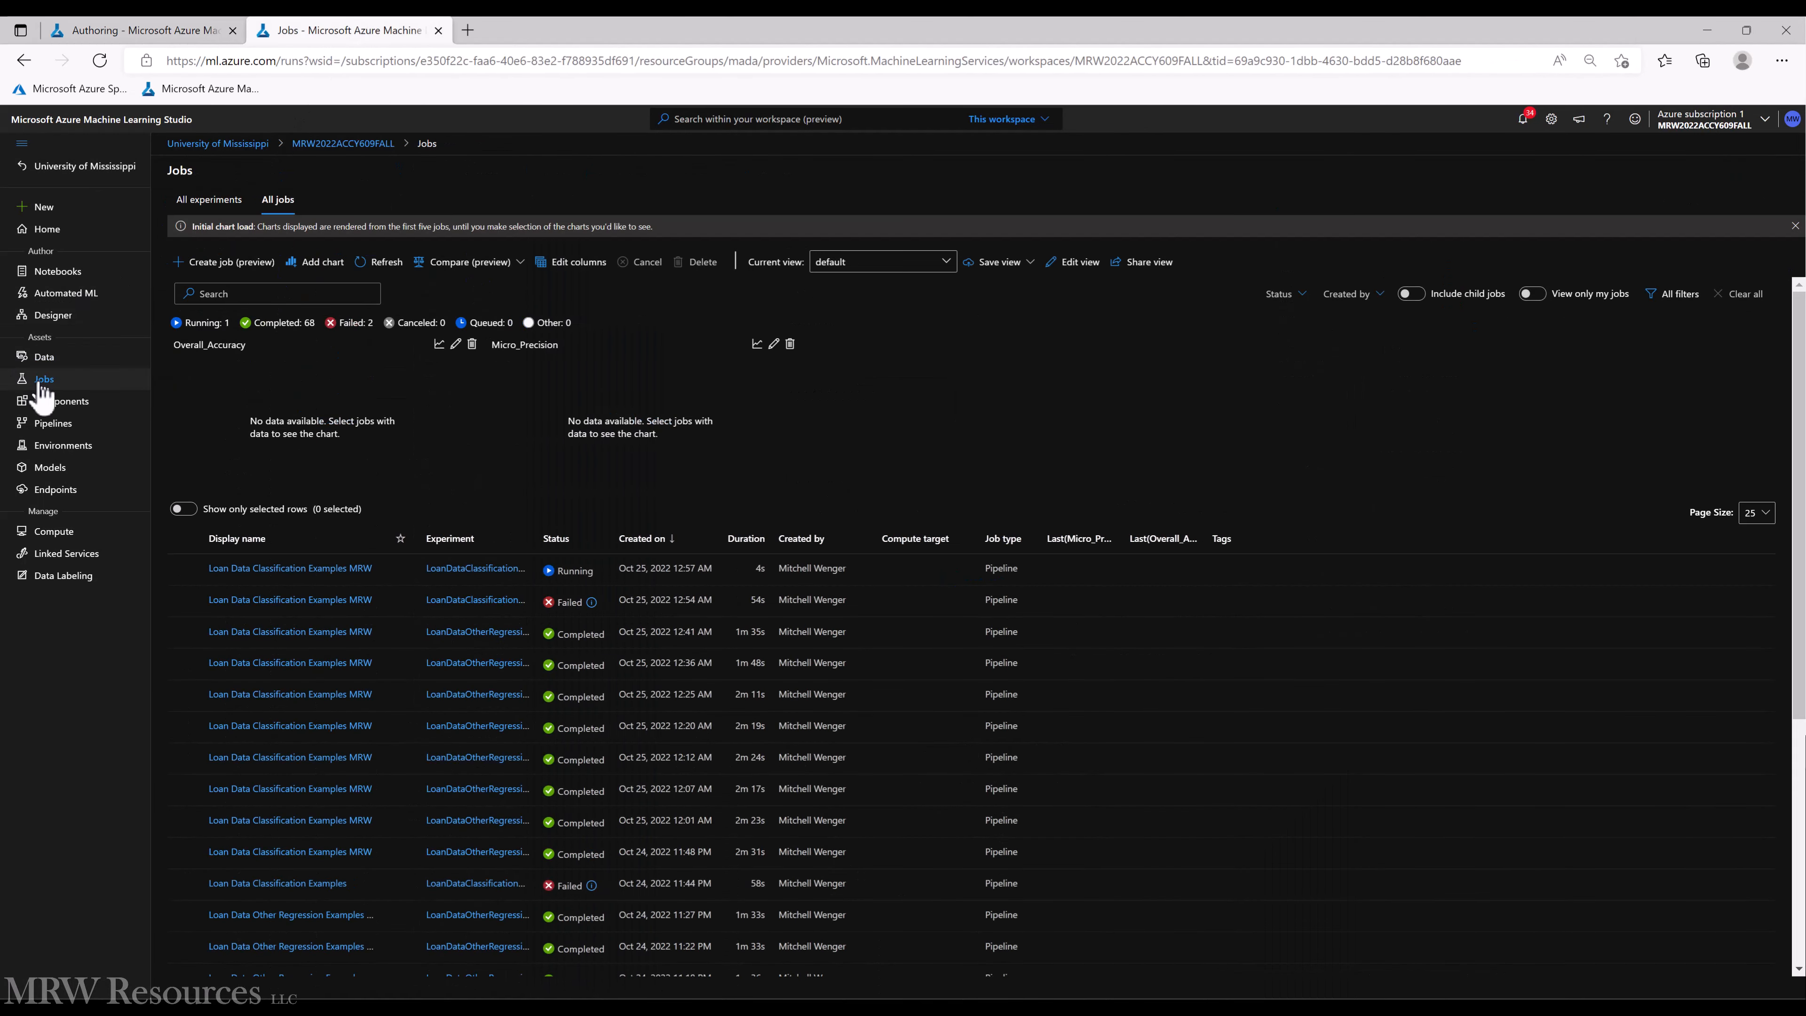
click(327, 571)
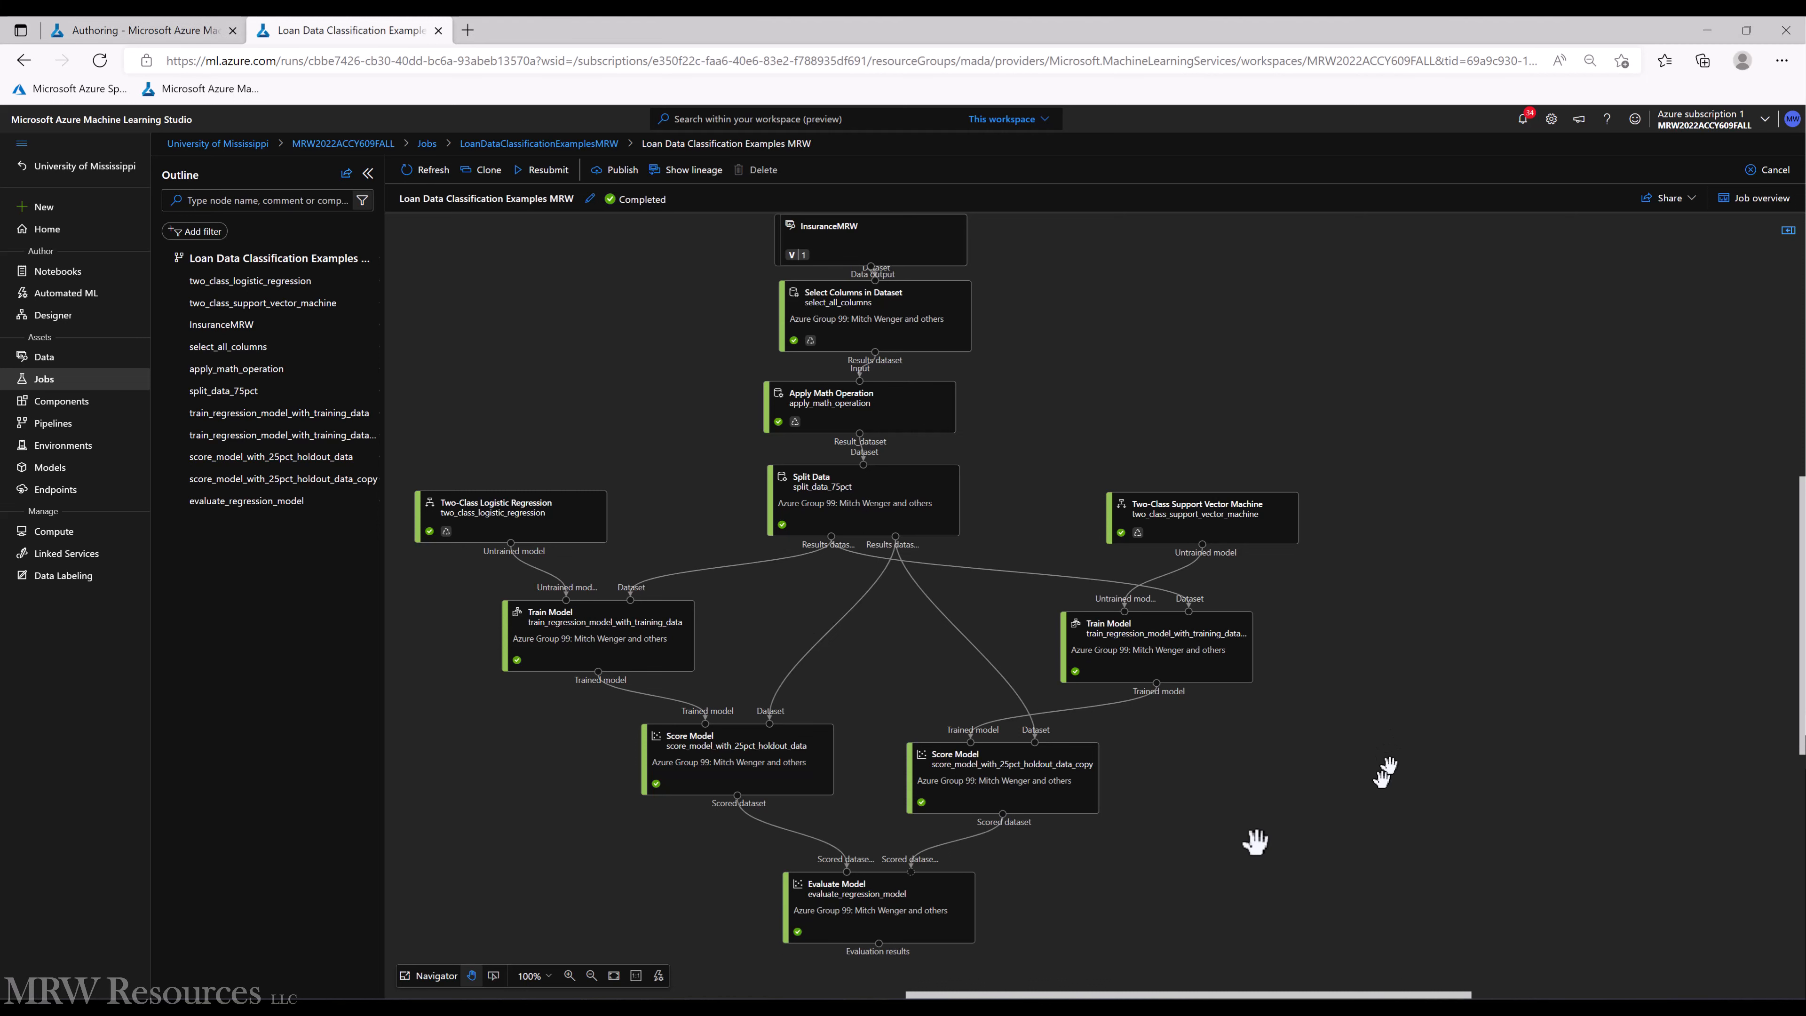
Preview the scored datasets of both Score Model components in the completed run
right_click(854, 901)
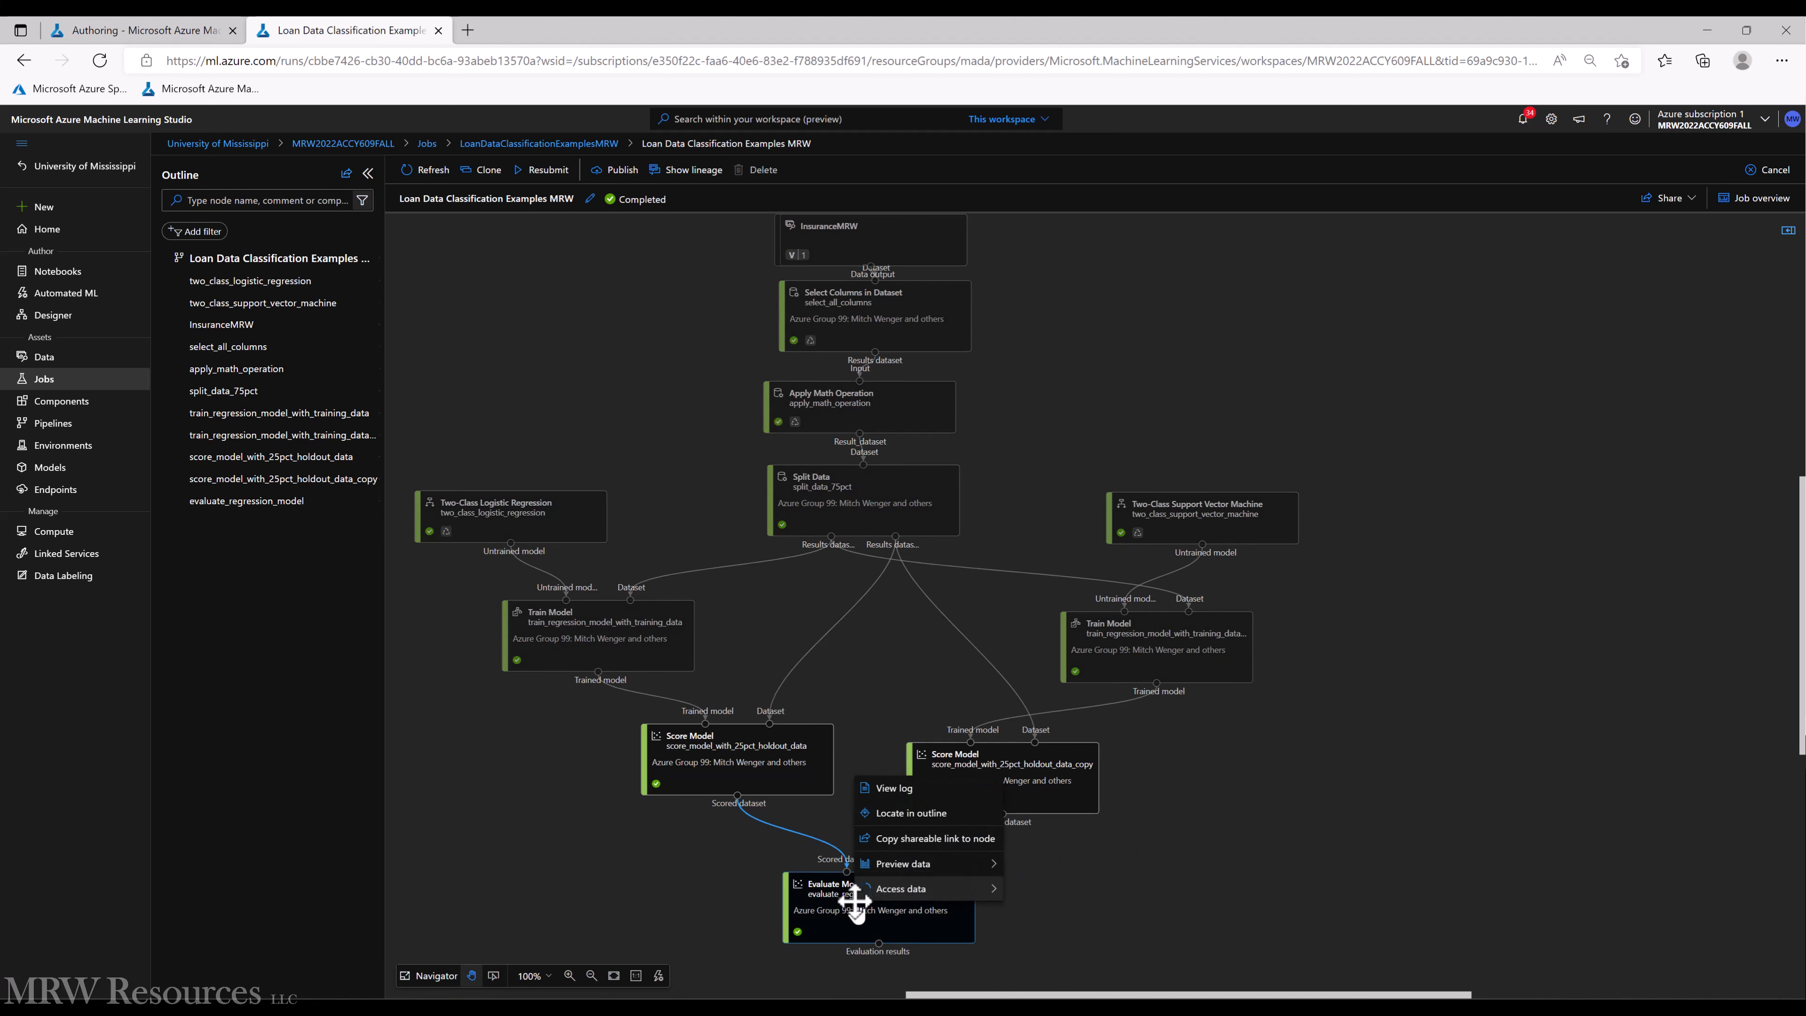
right_click(737, 771)
mouse_move(789, 711)
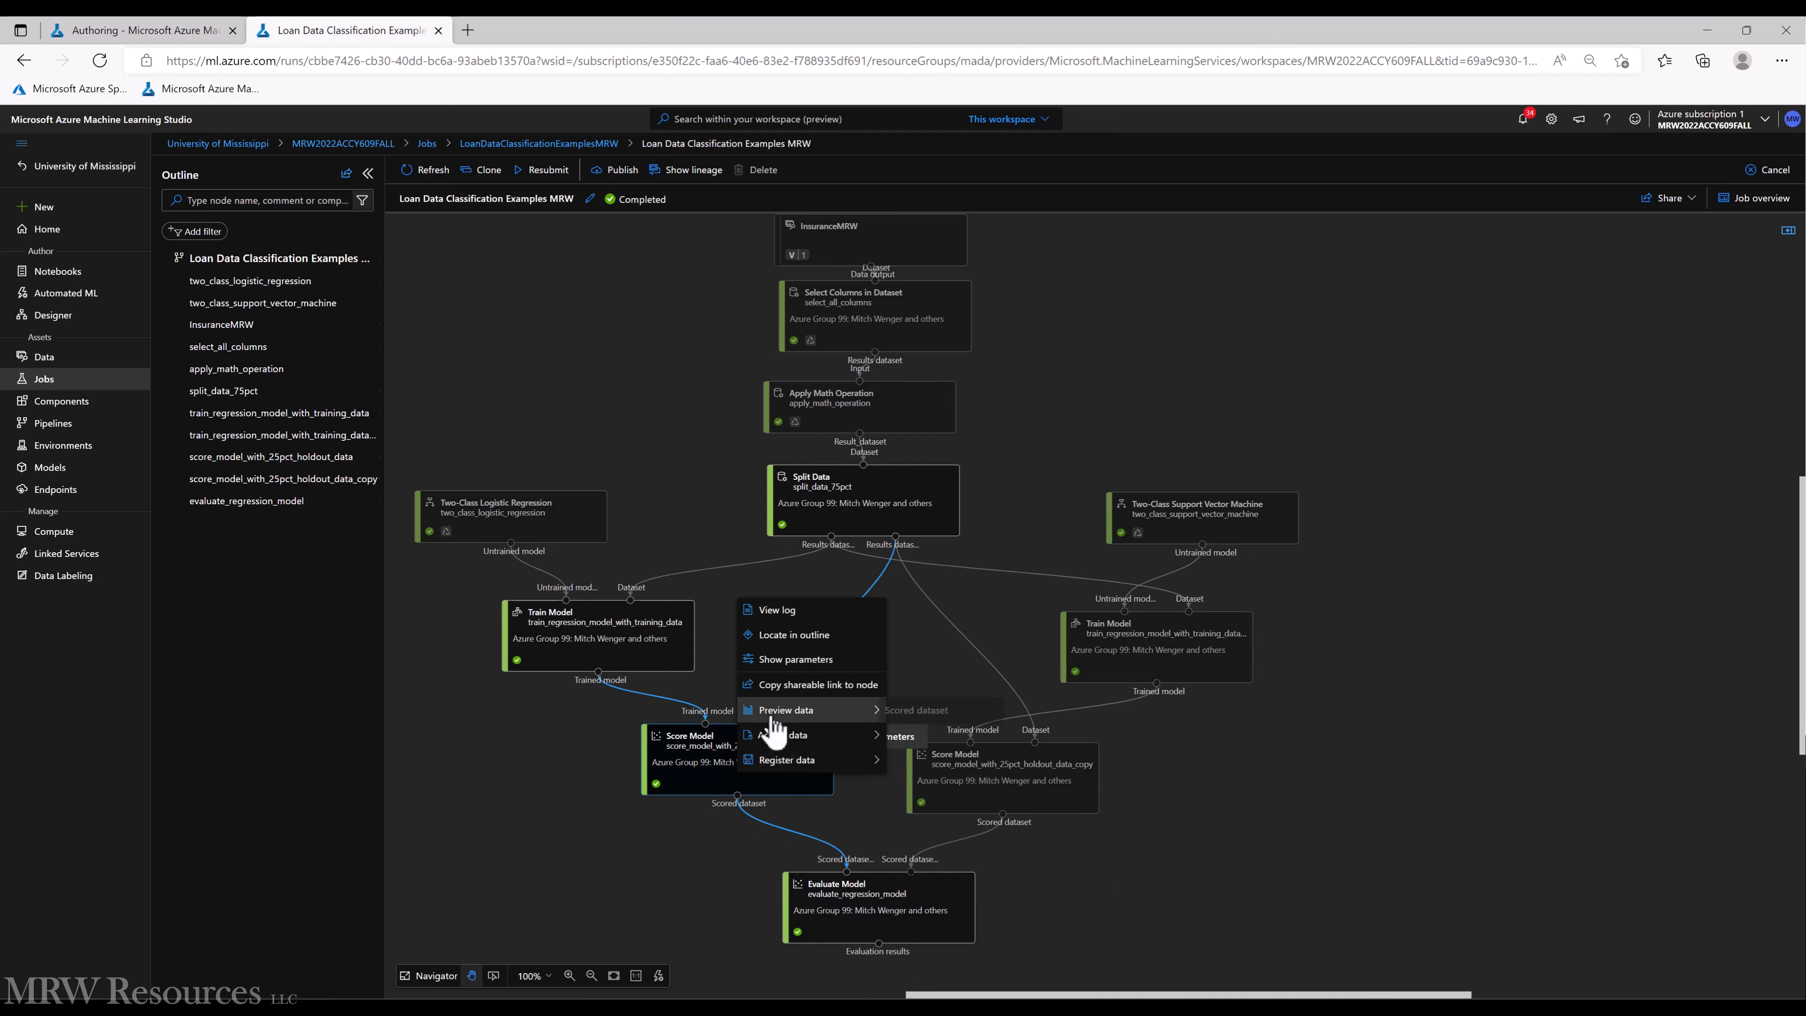
click(907, 712)
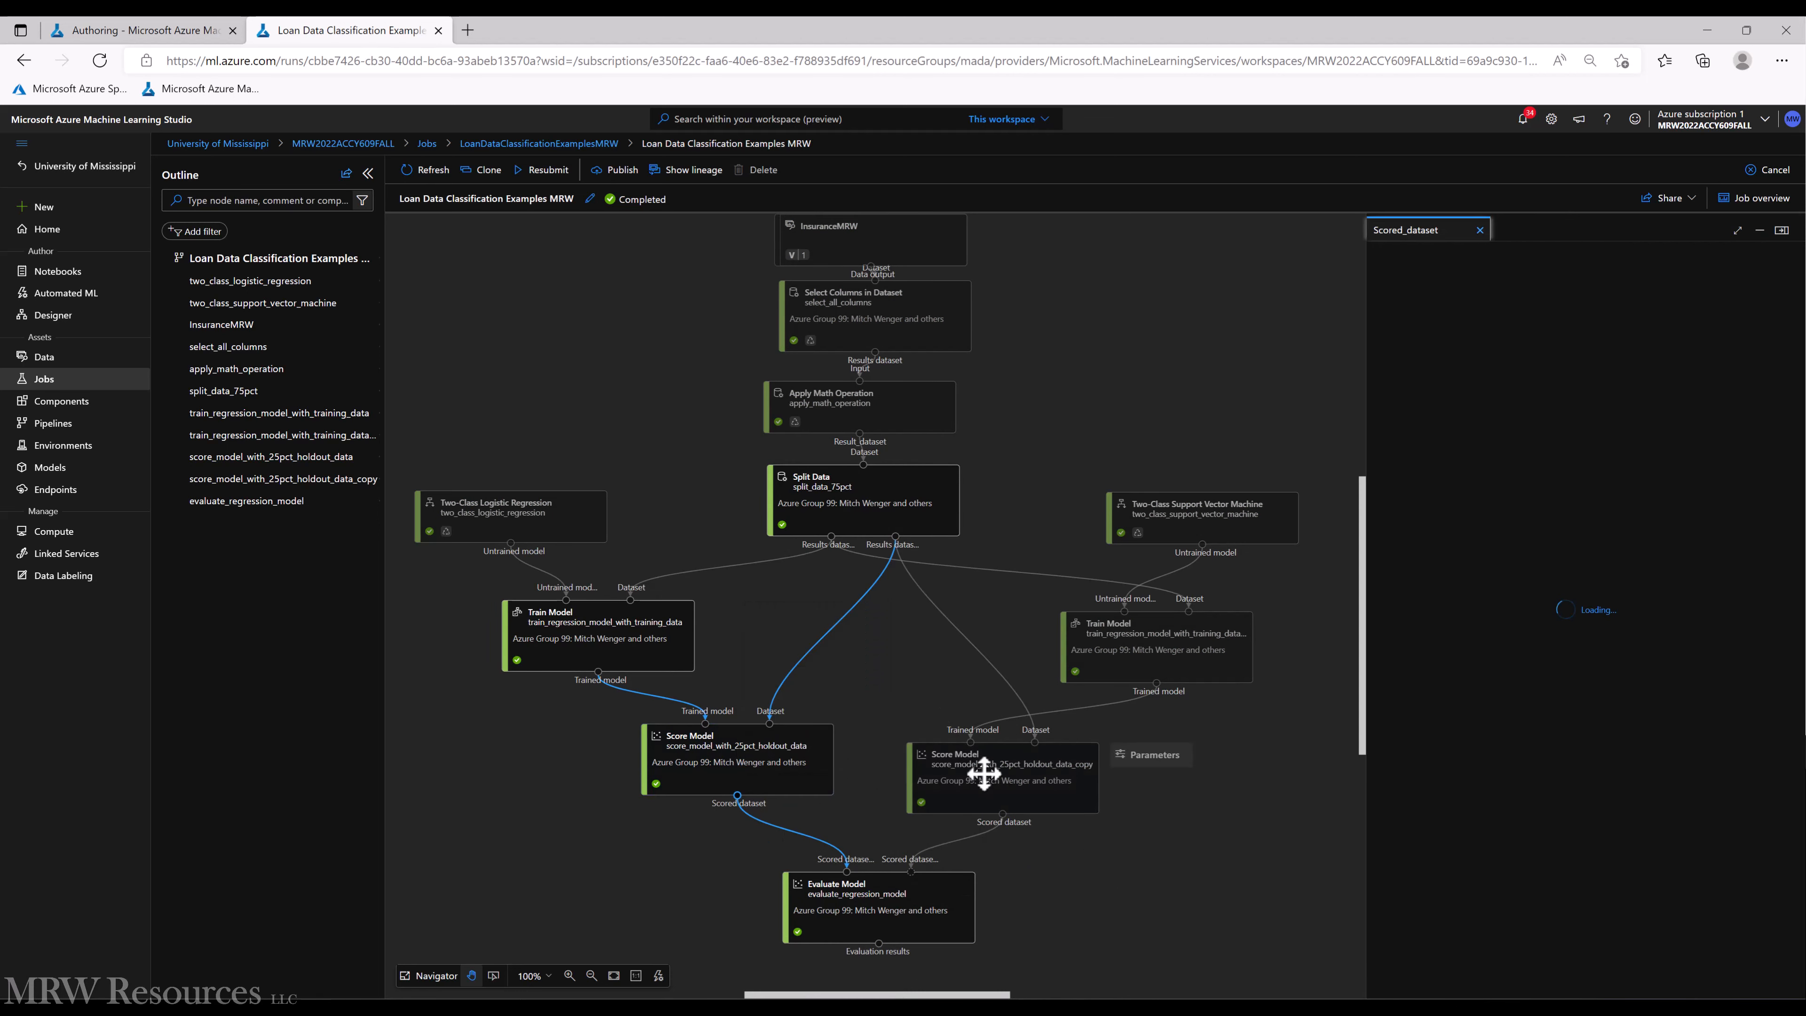
right_click(984, 773)
mouse_move(930, 887)
click(1017, 885)
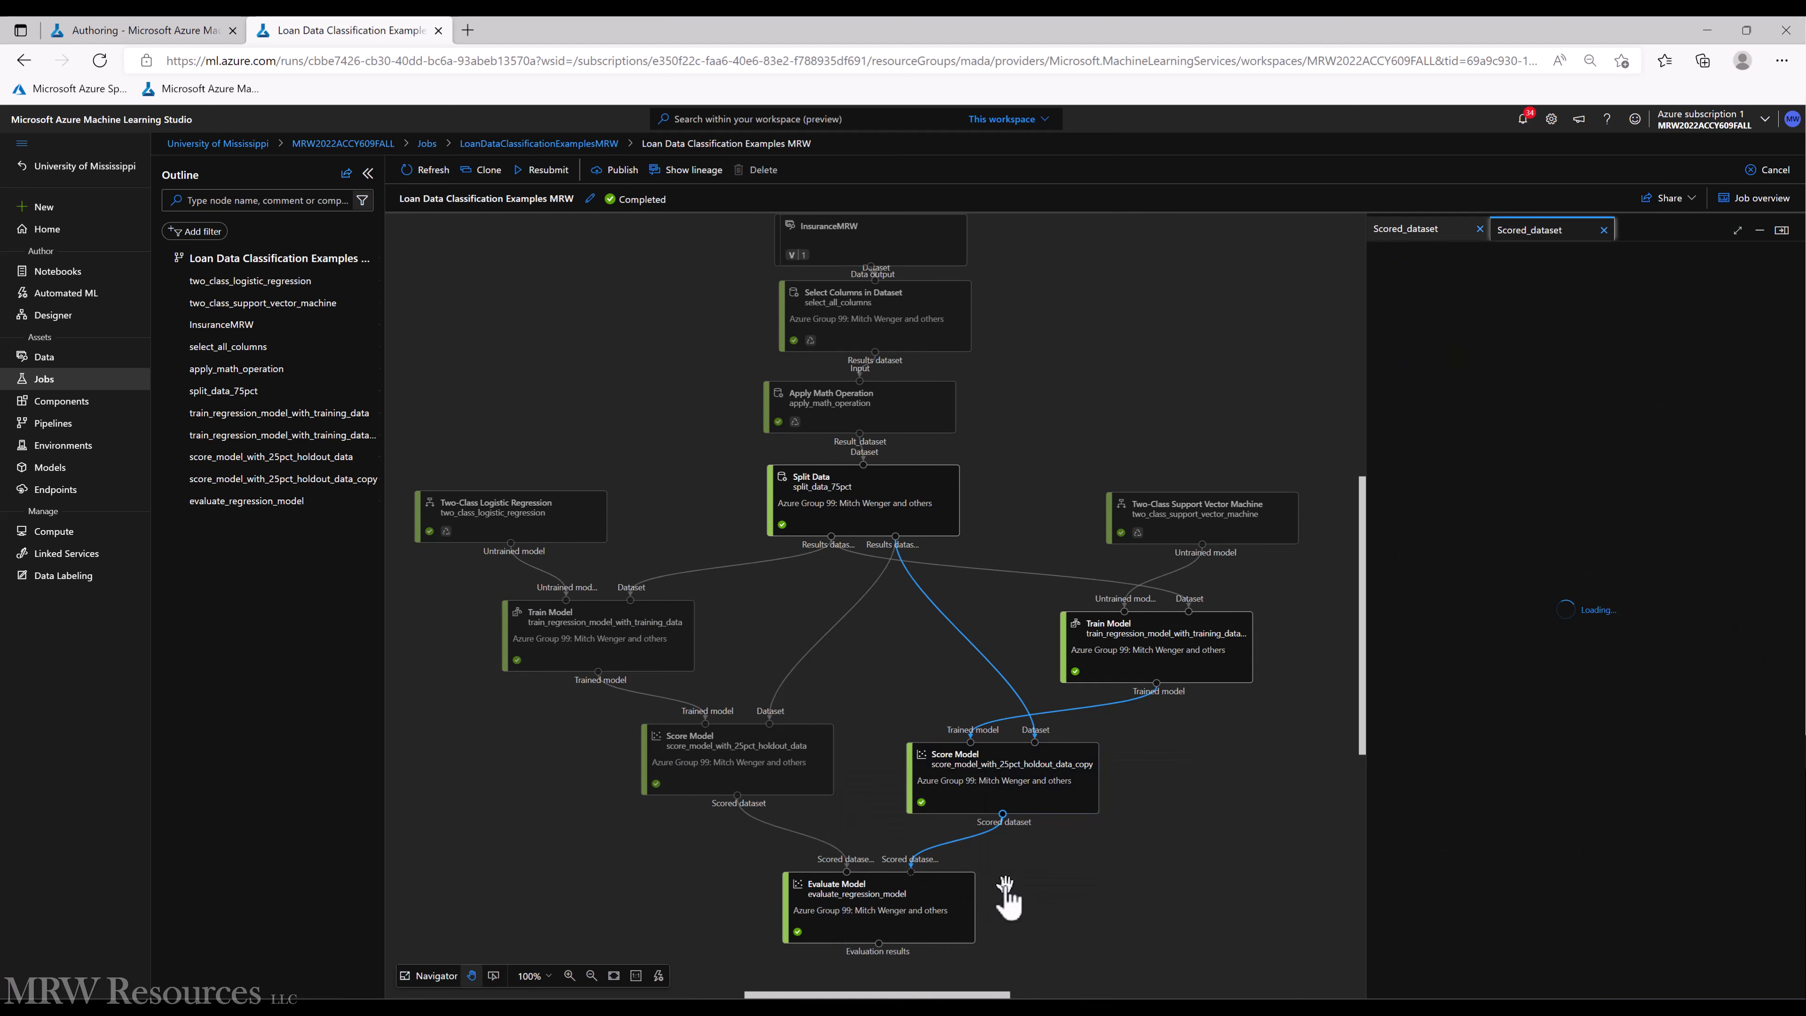
Preview Evaluate Model's evaluation results and enlarge the preview to full size
right_click(863, 904)
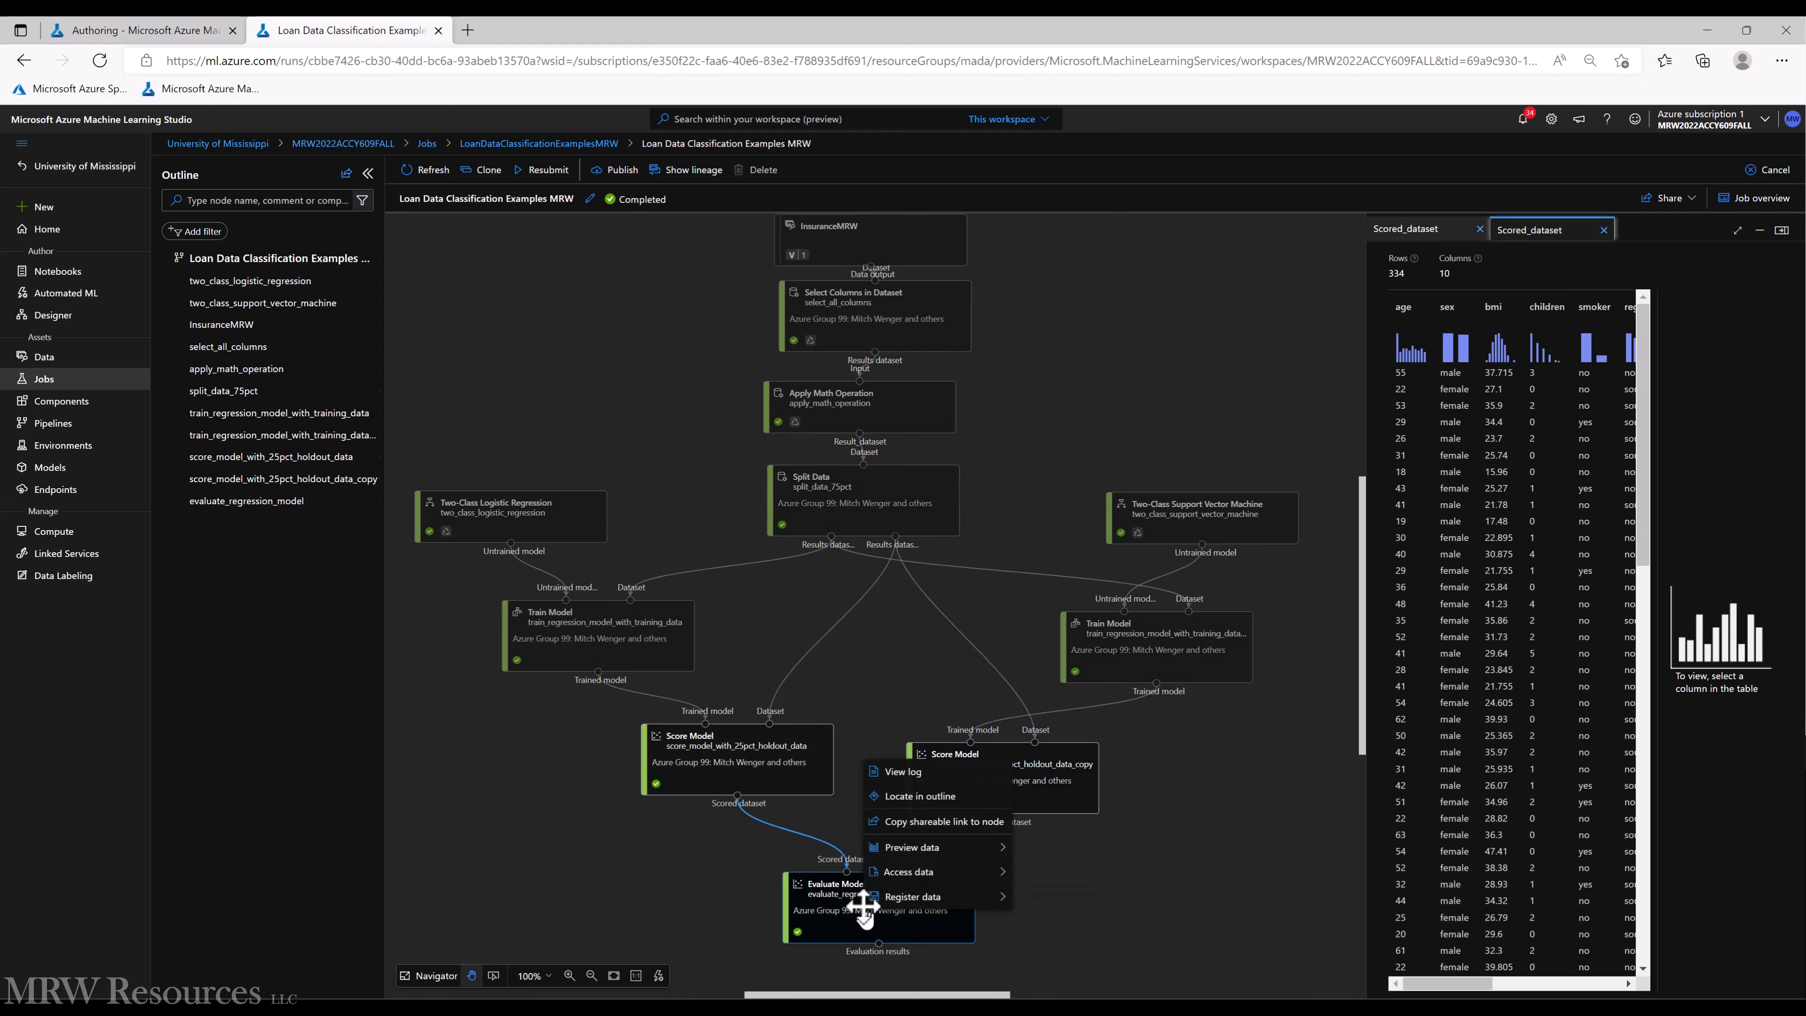
mouse_move(917, 848)
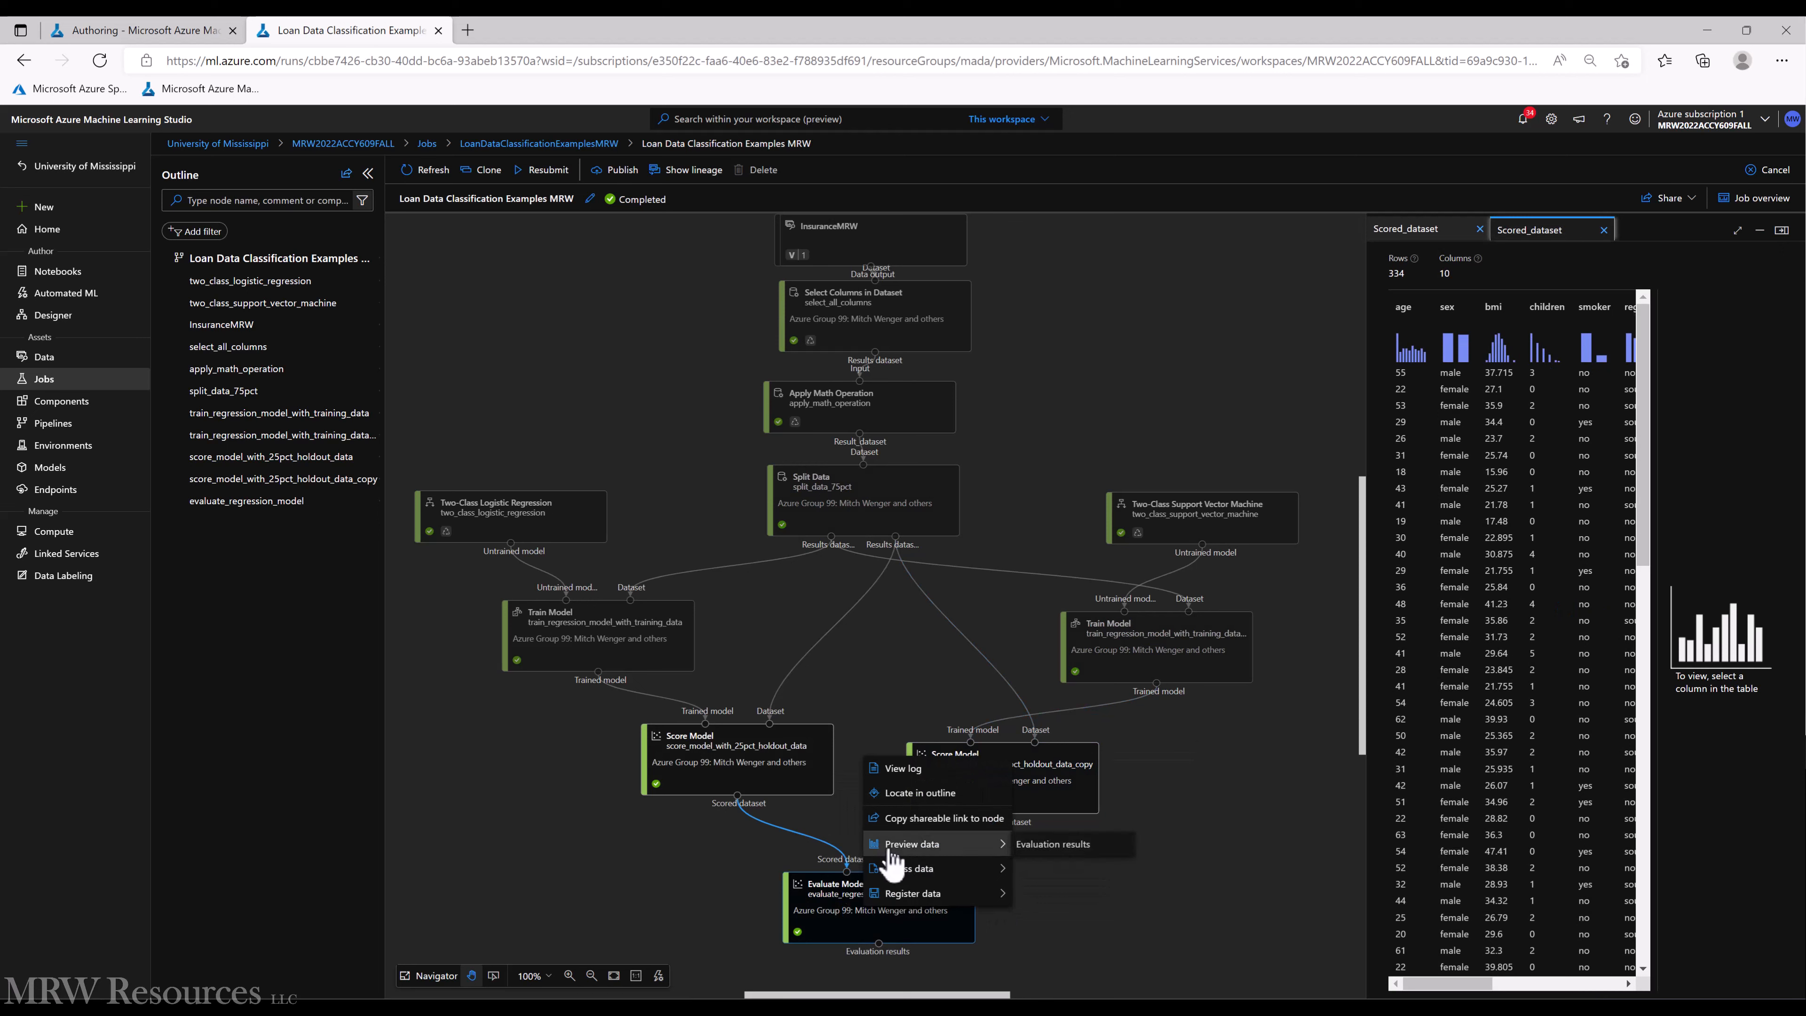
click(1044, 844)
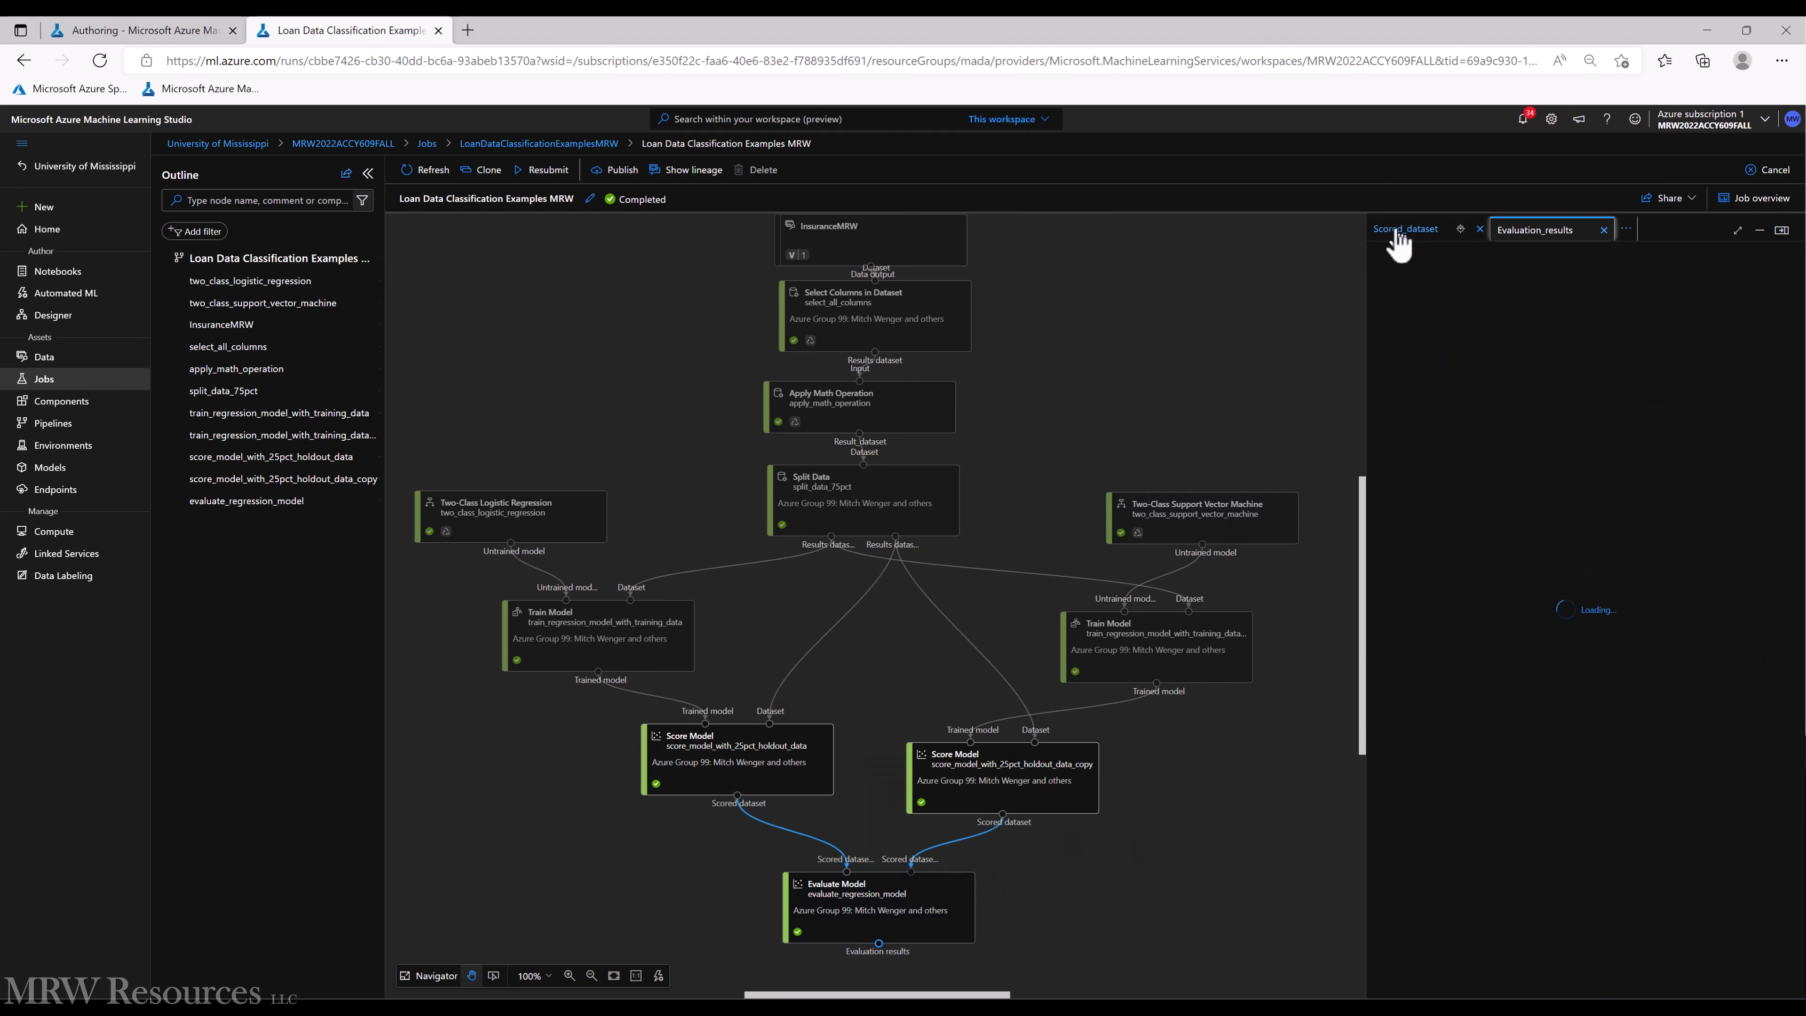
click(1735, 232)
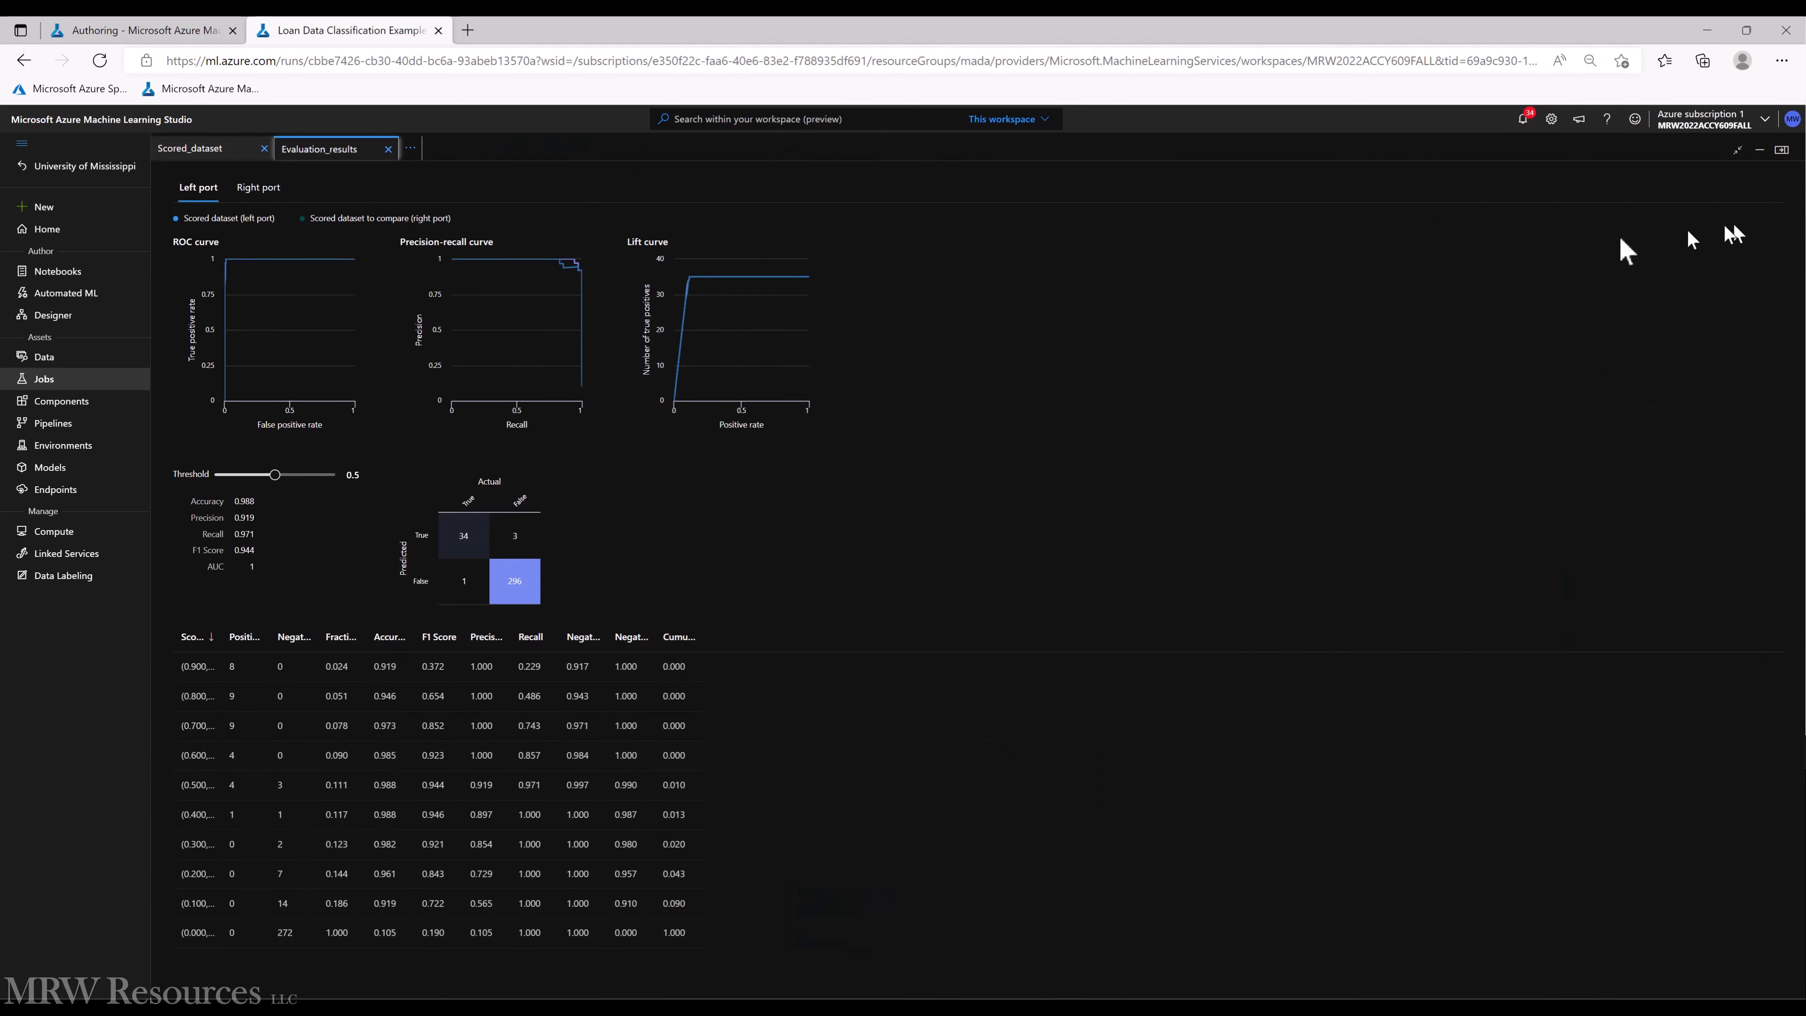
Compare the scored labels and probabilities in the two scored datasets, and close both dataset previews
click(201, 151)
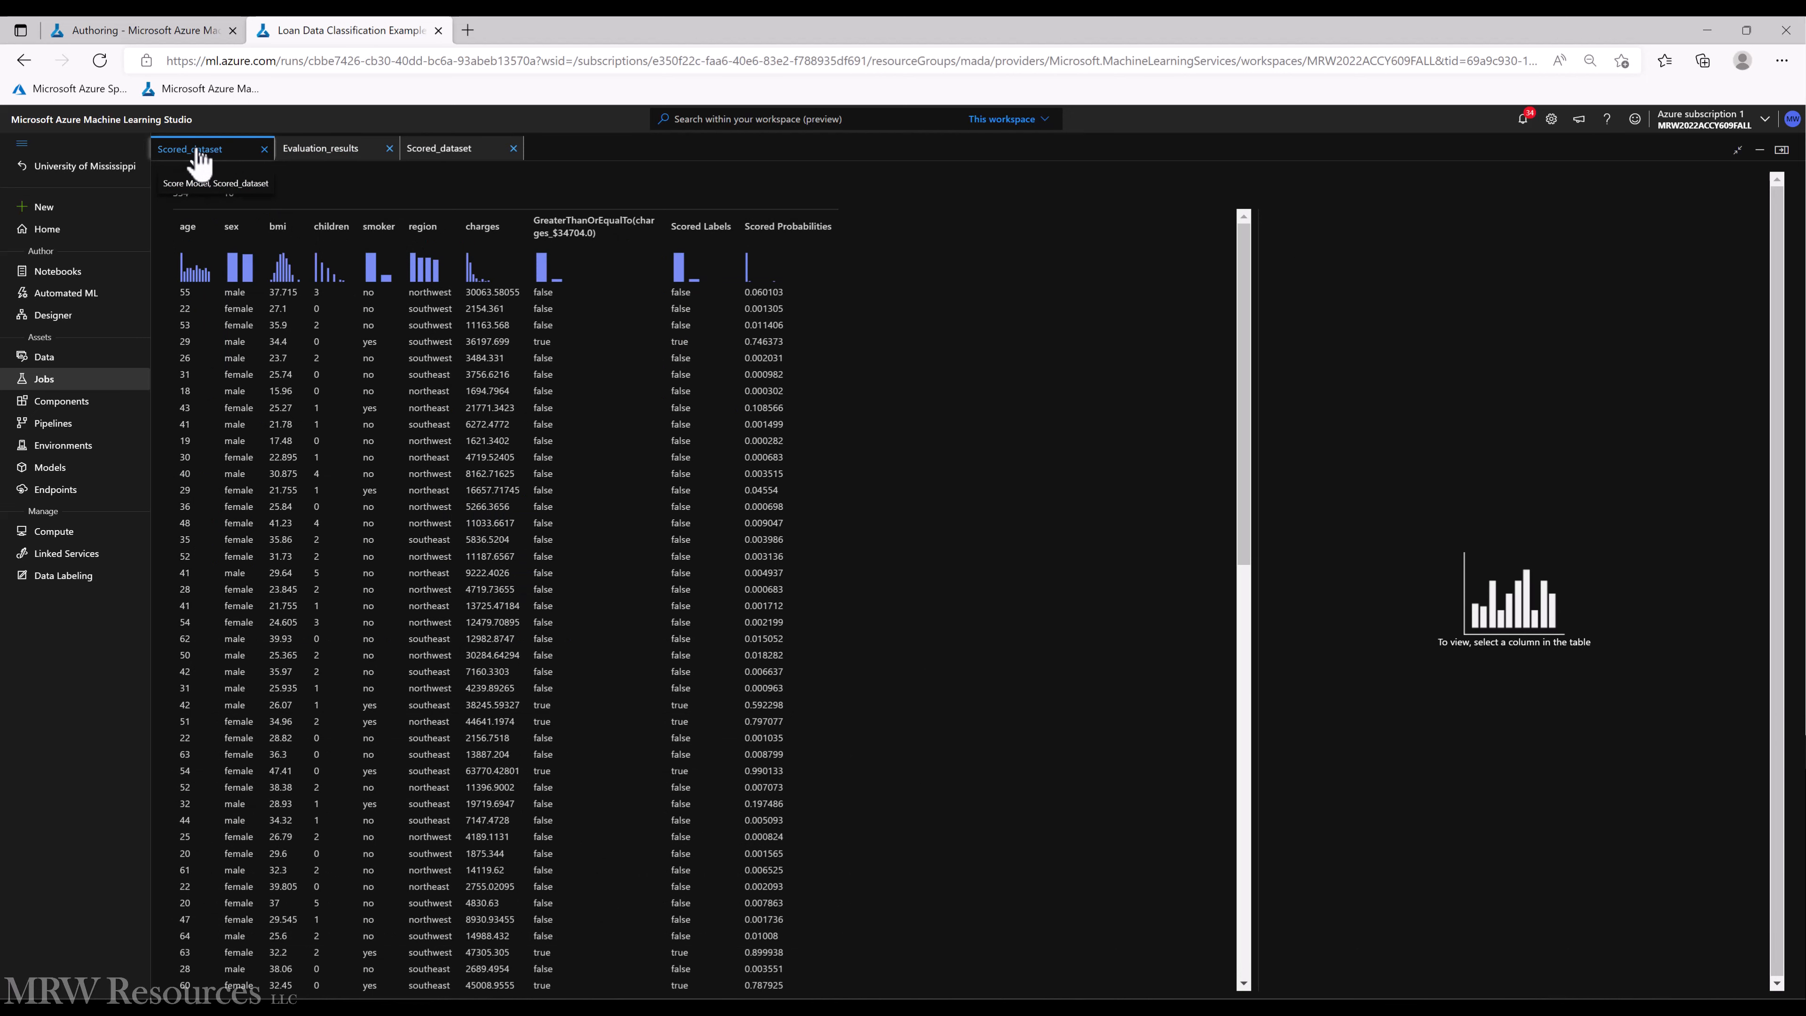
click(458, 155)
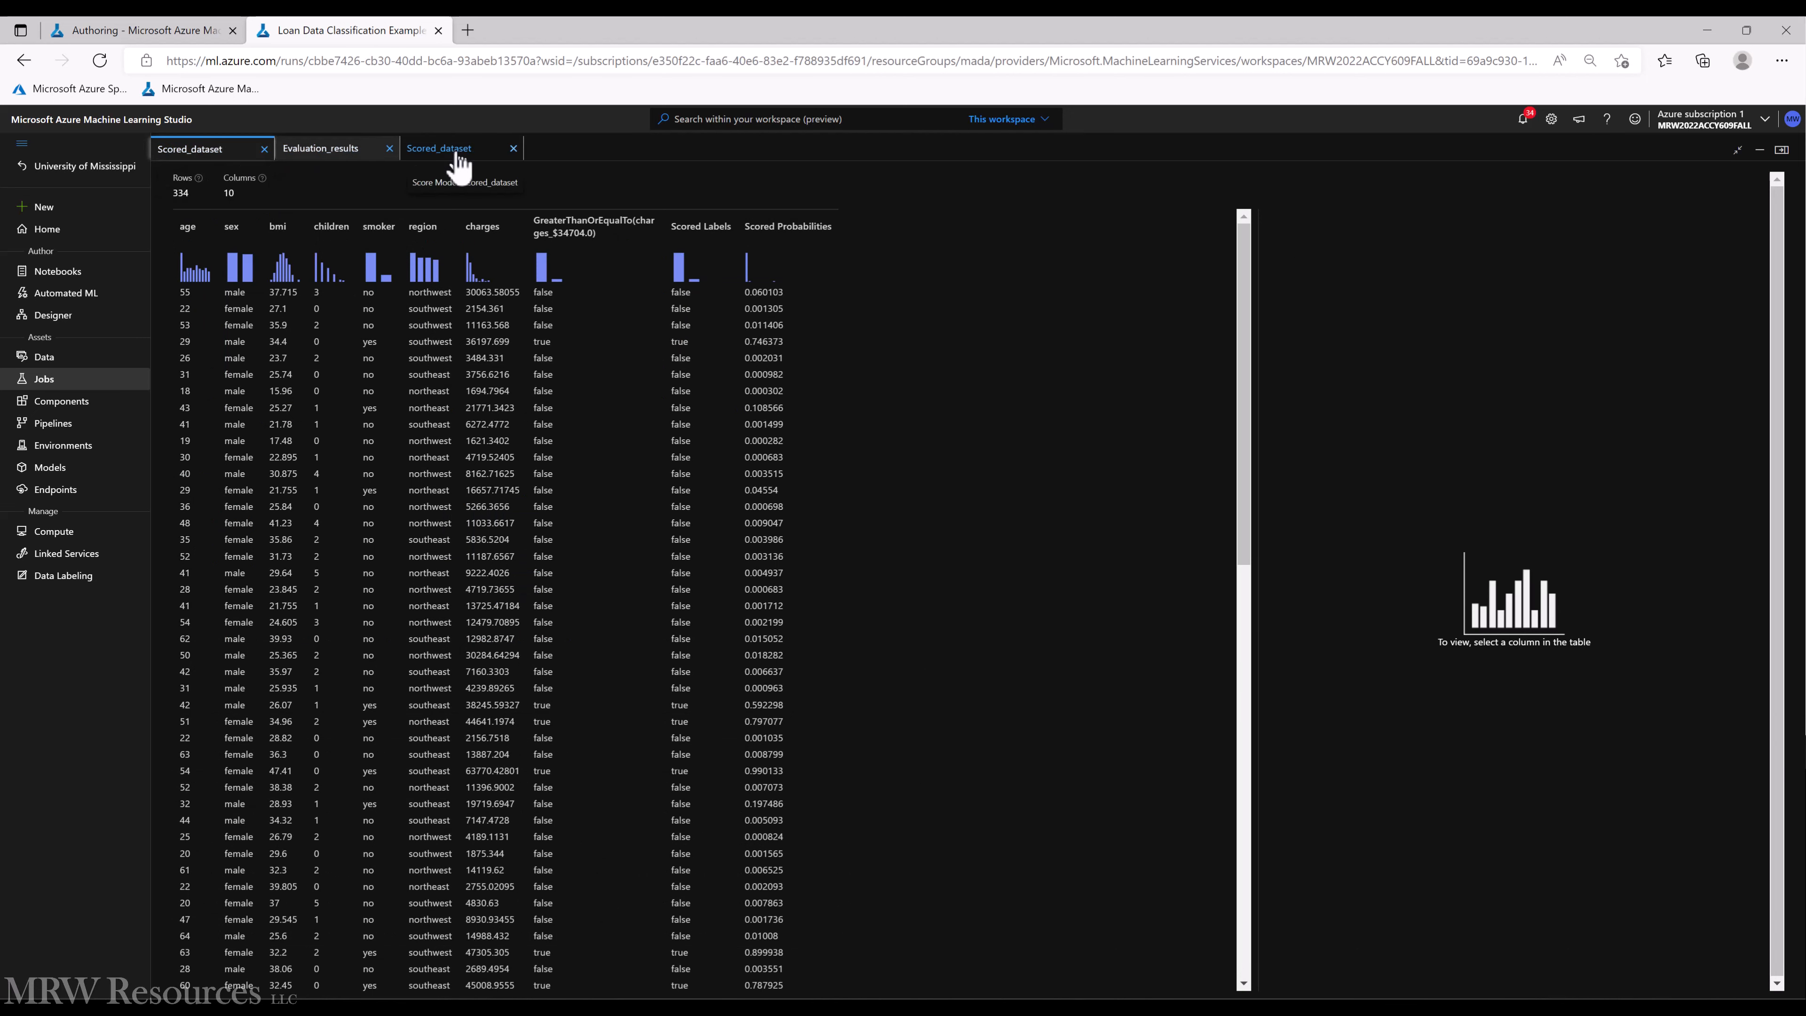
click(233, 162)
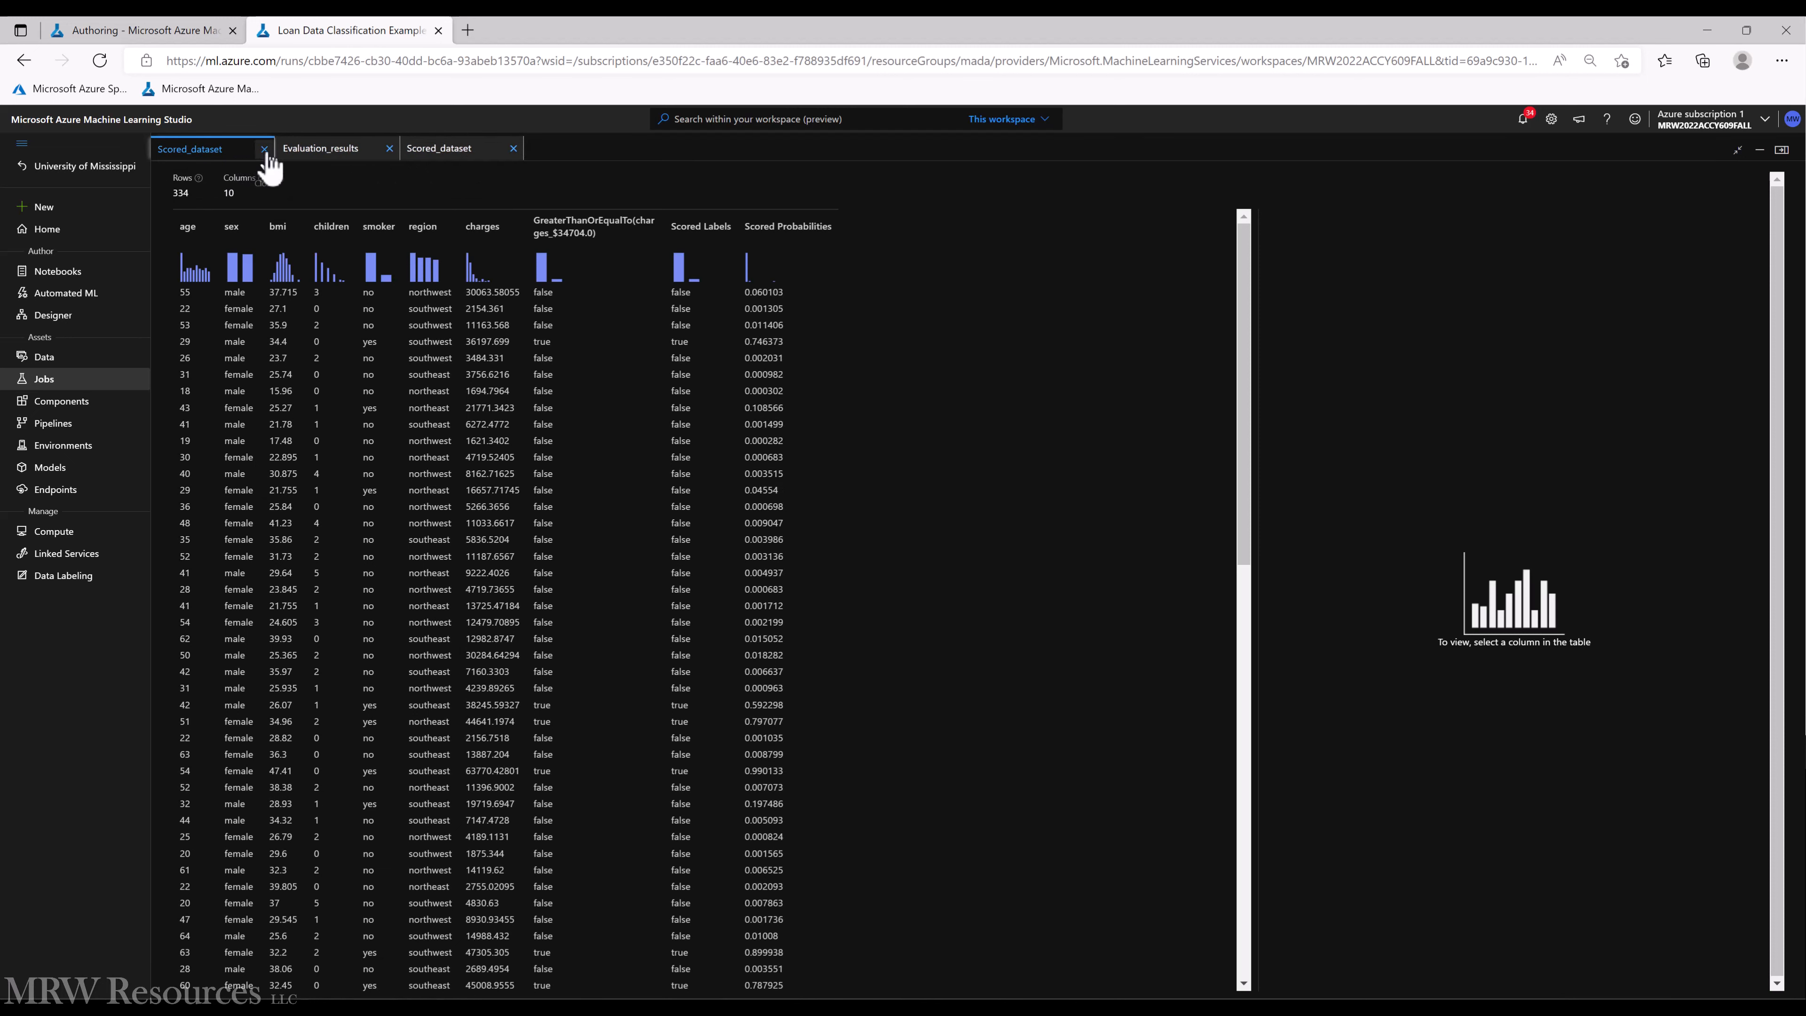
click(456, 151)
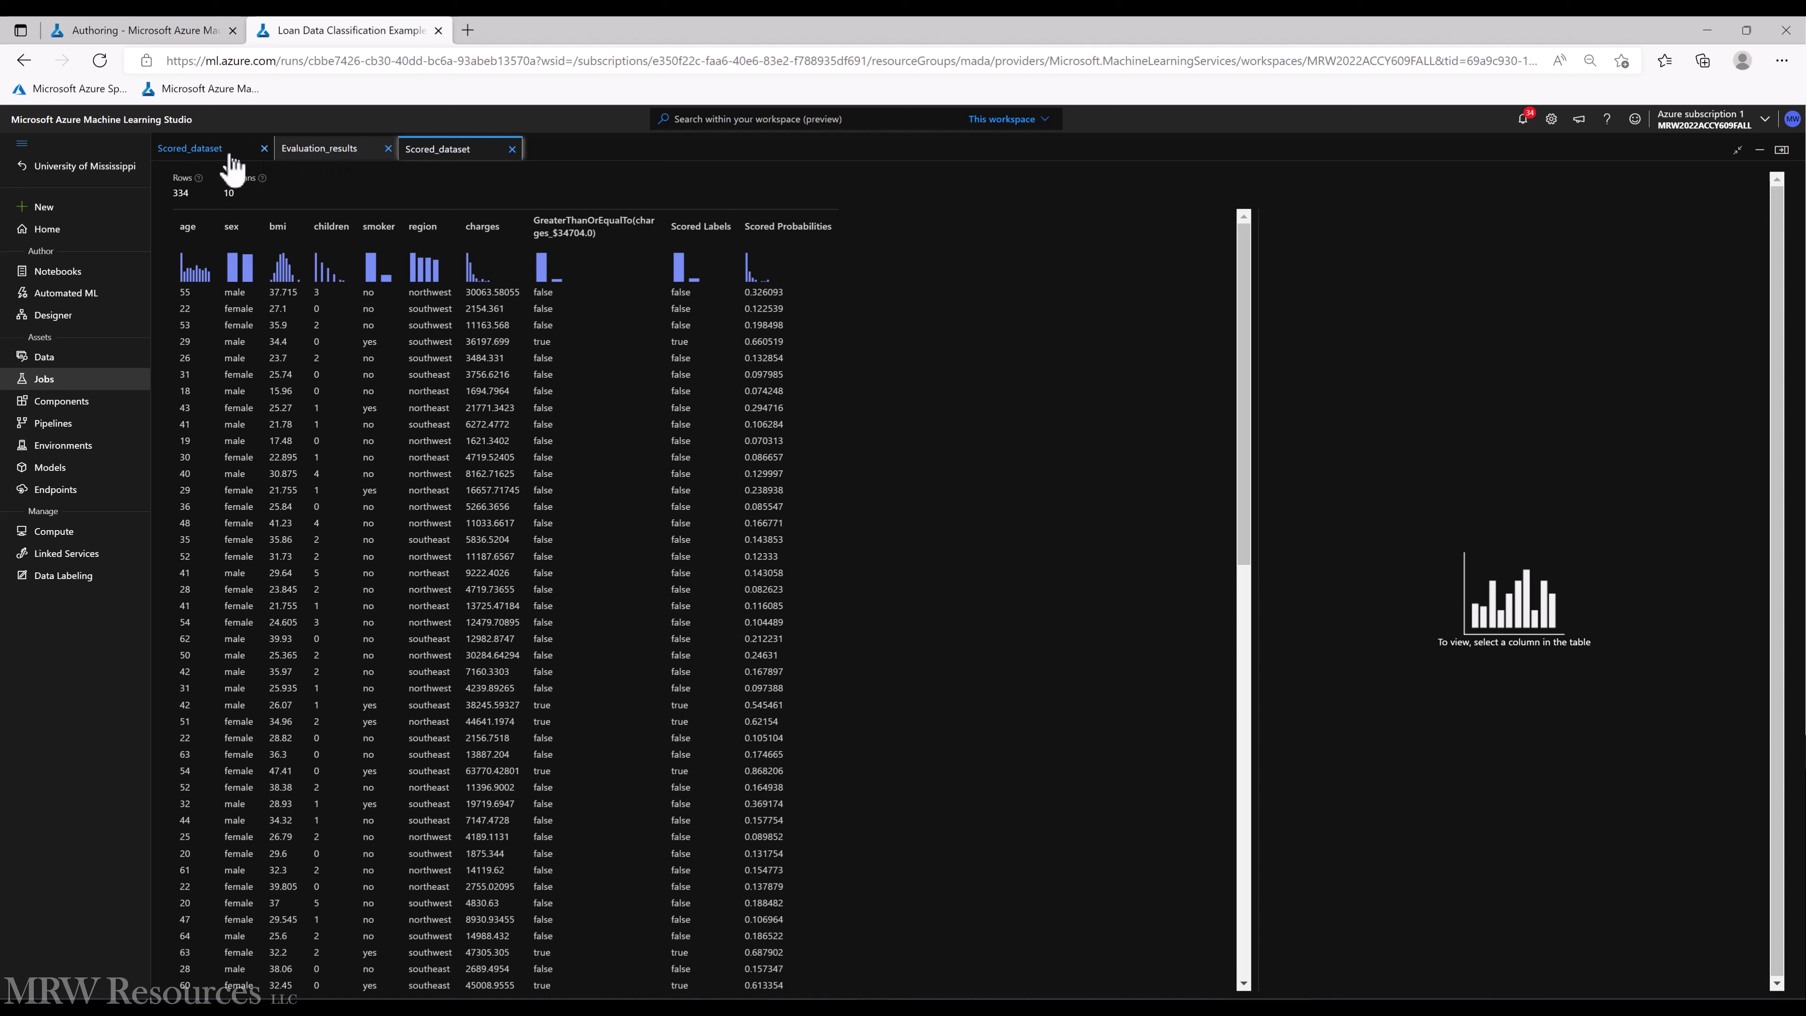
click(264, 149)
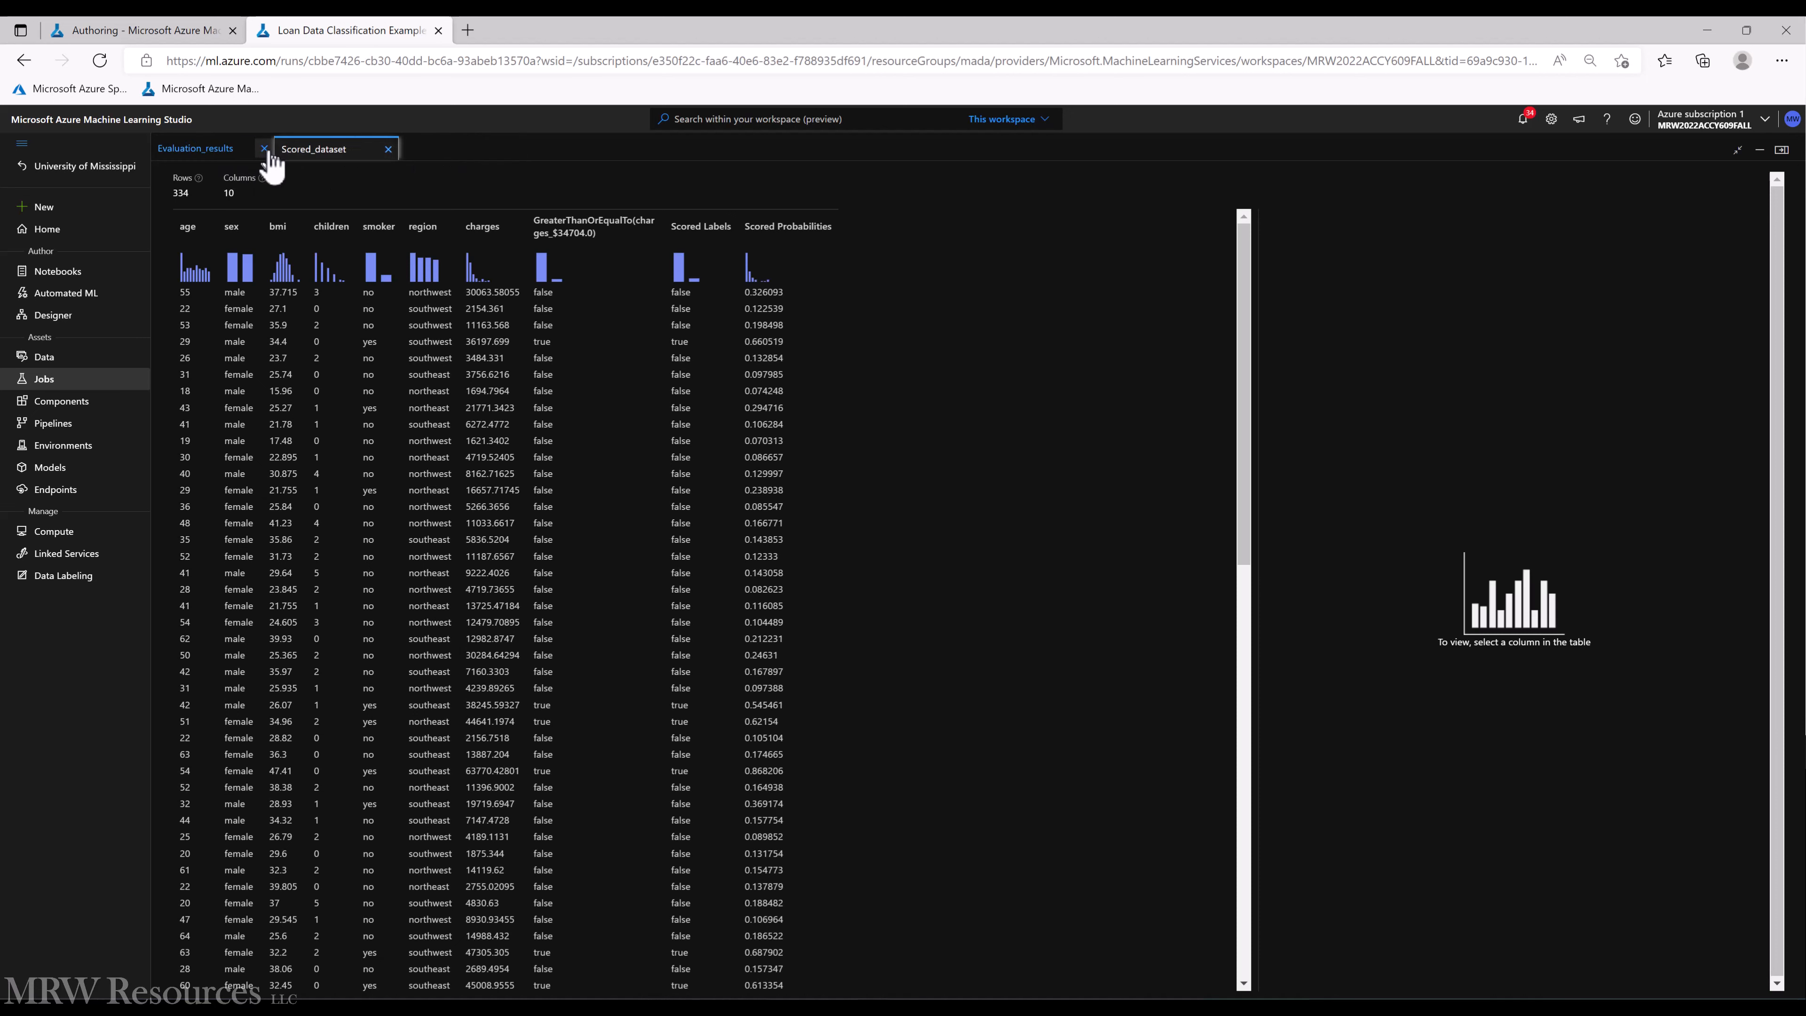
click(388, 150)
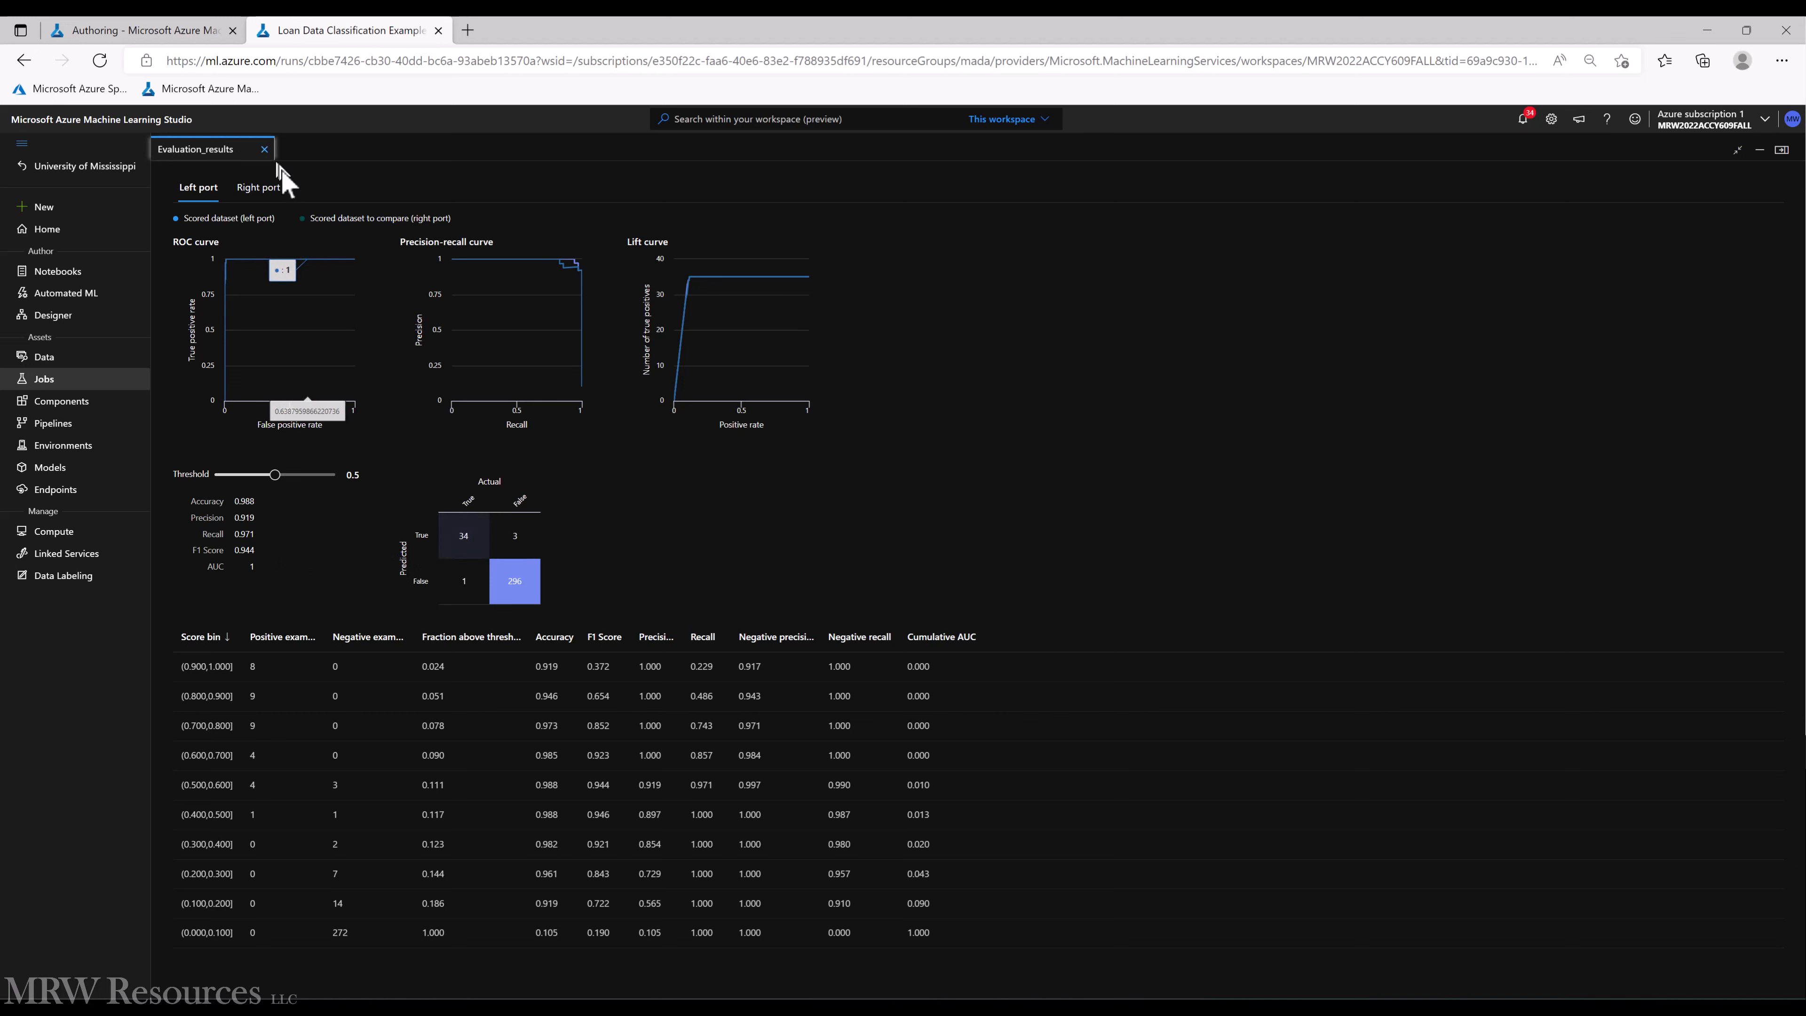
Compare the accuracy, precision, recall, F1 score, AUC and confusion matrix between the left-port and right-port evaluation results
click(264, 189)
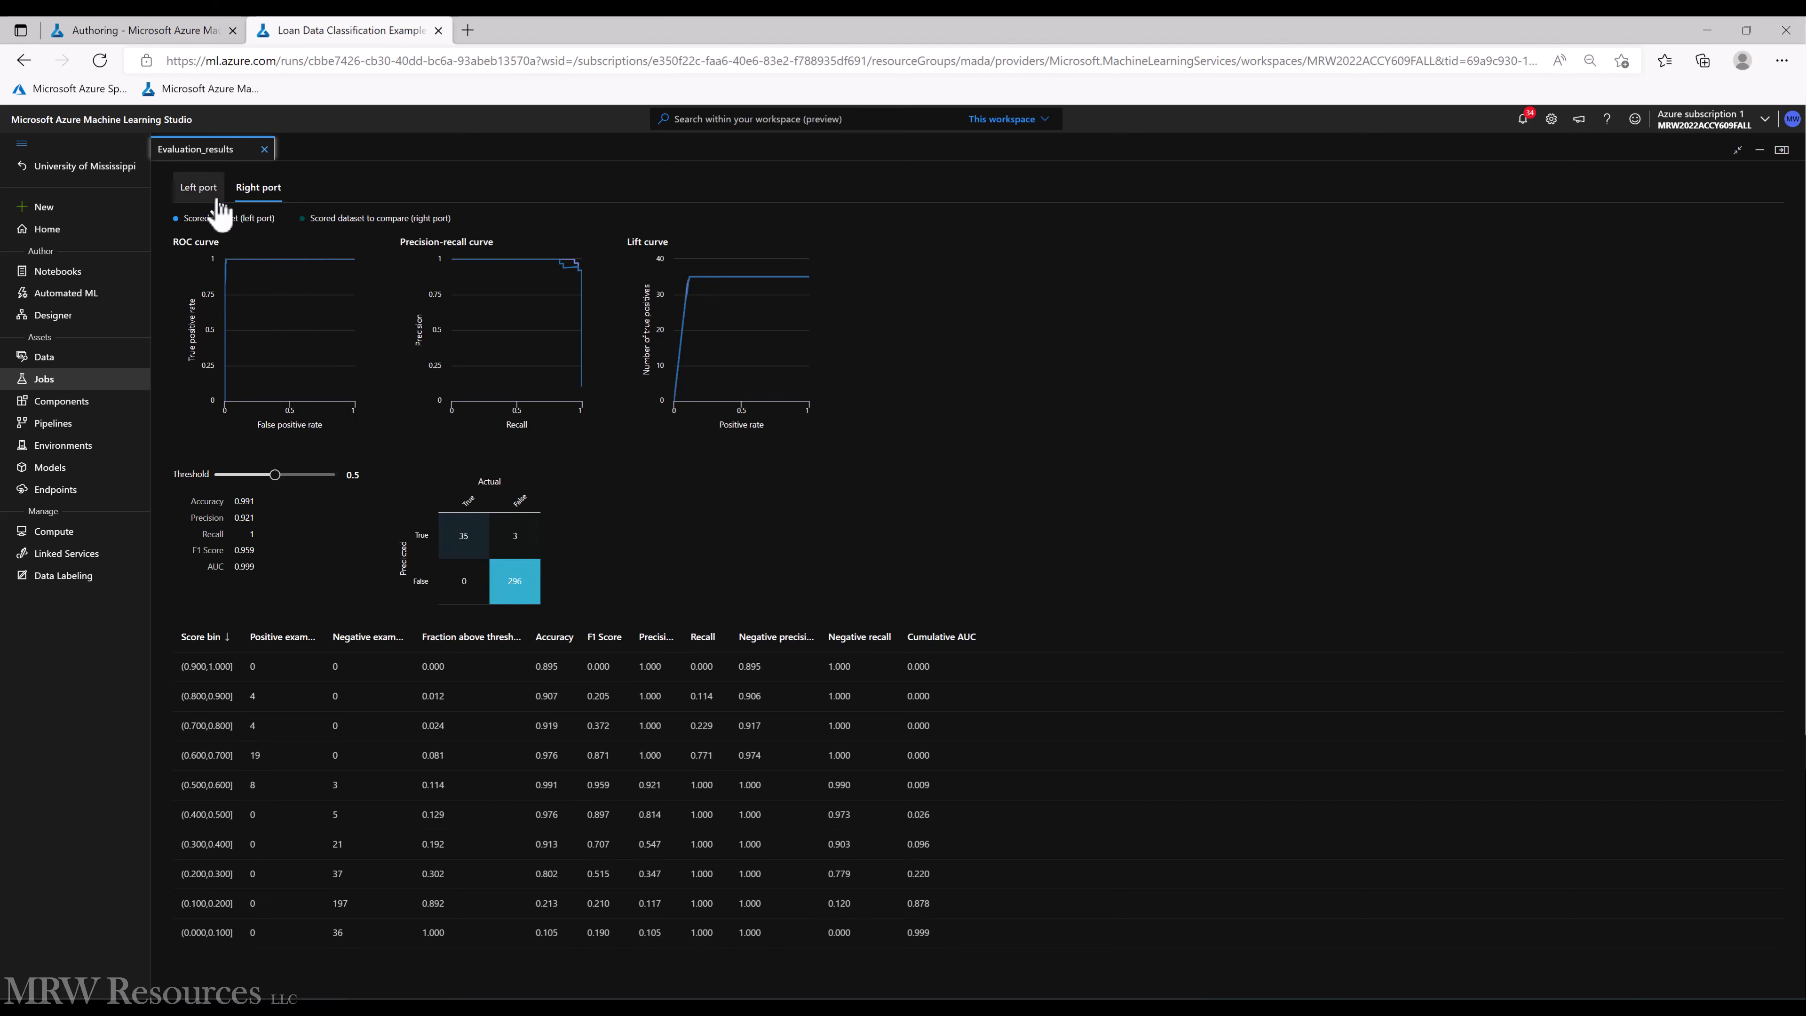
click(201, 192)
click(264, 193)
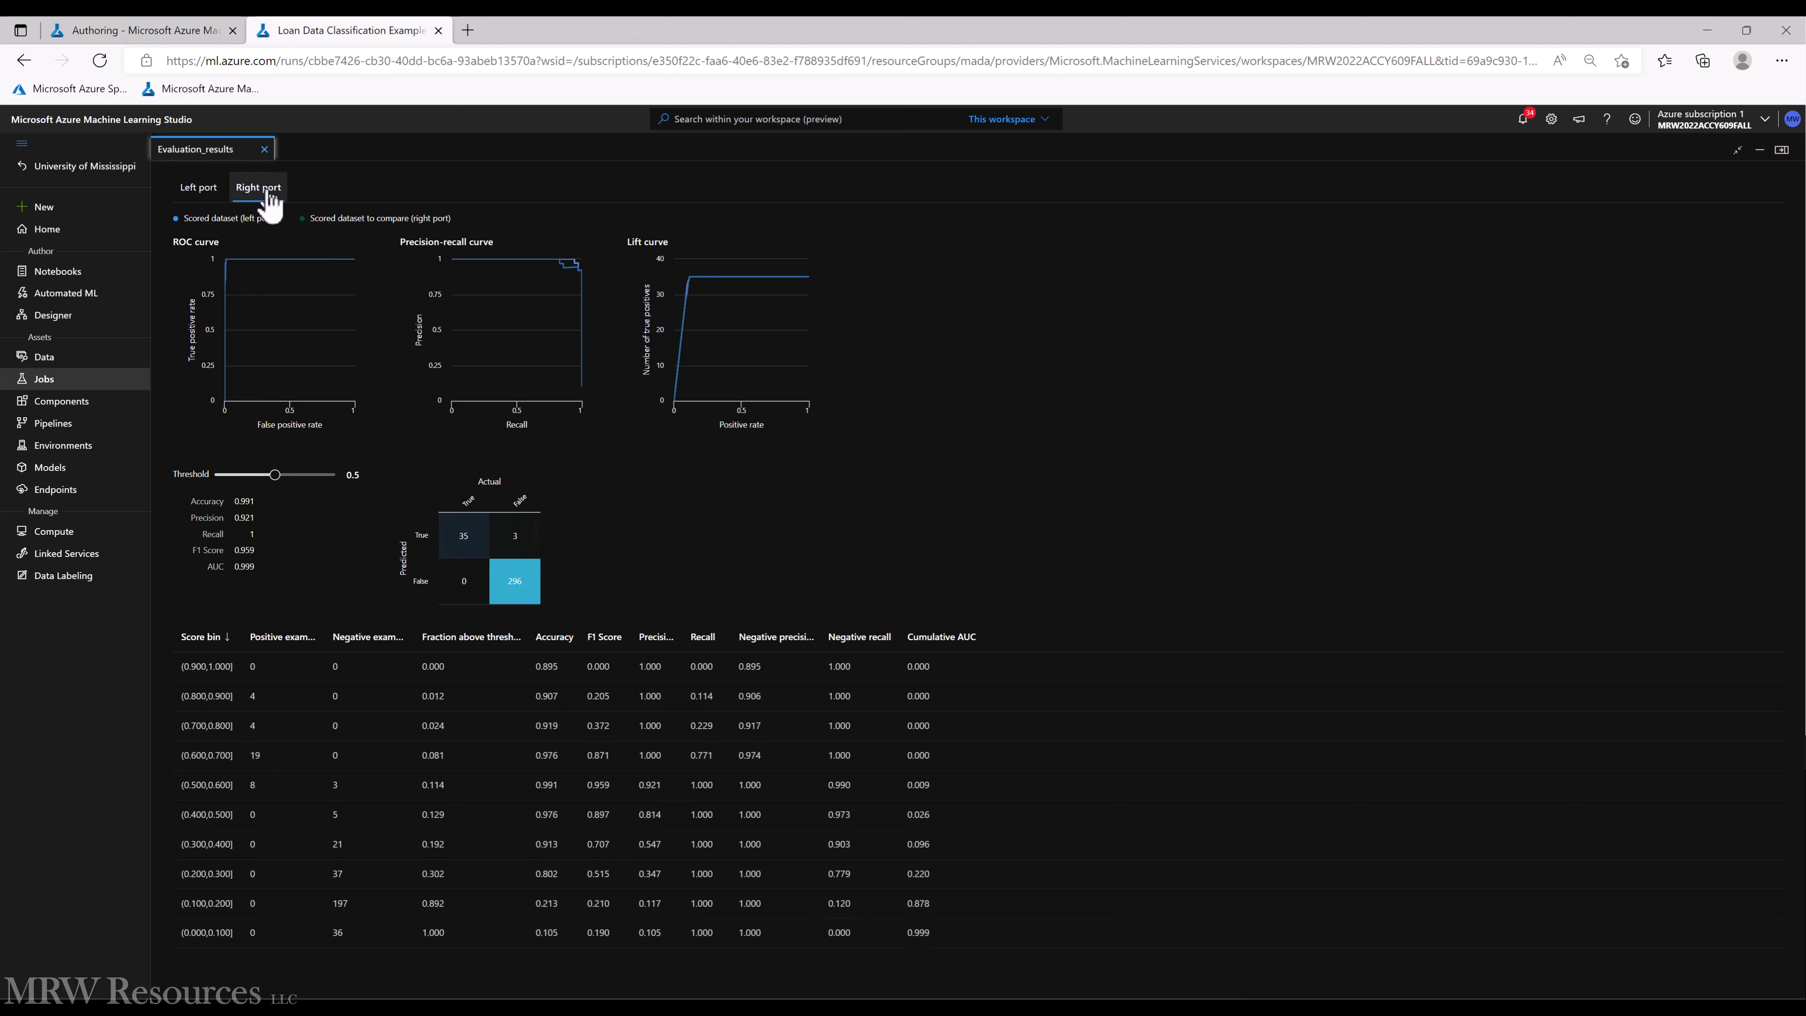
click(212, 195)
click(271, 193)
click(206, 193)
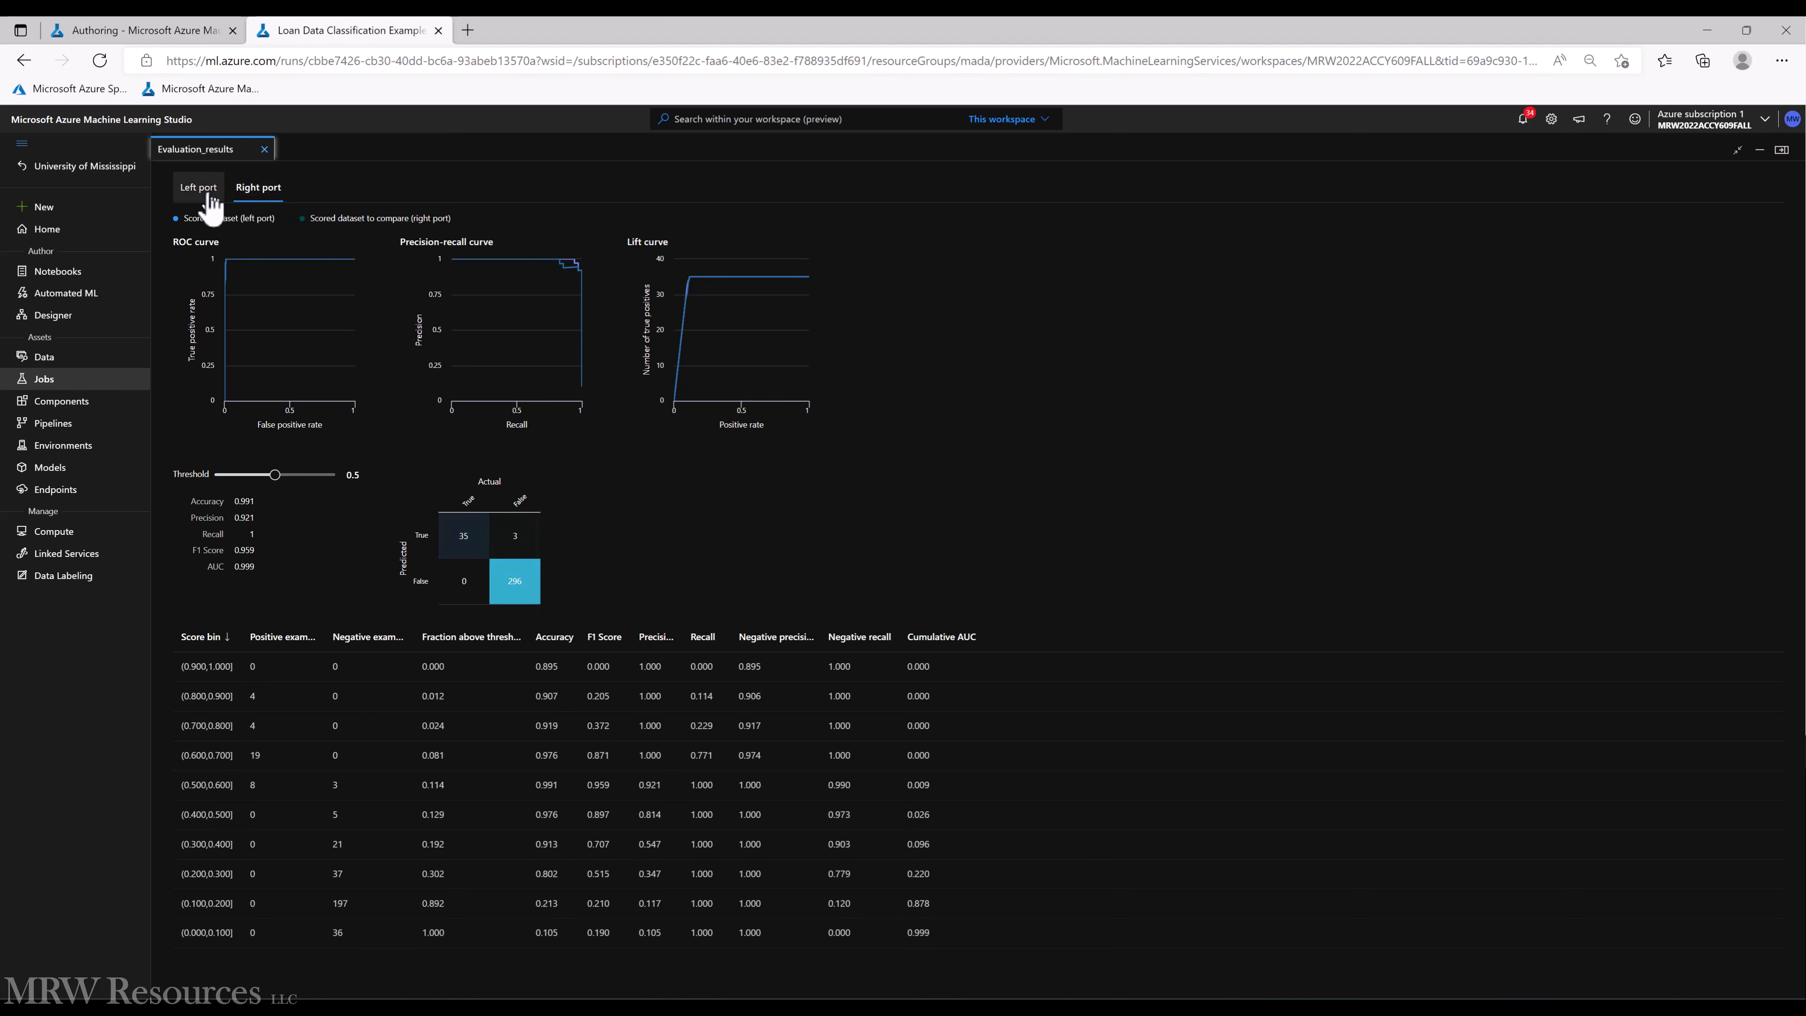
click(253, 189)
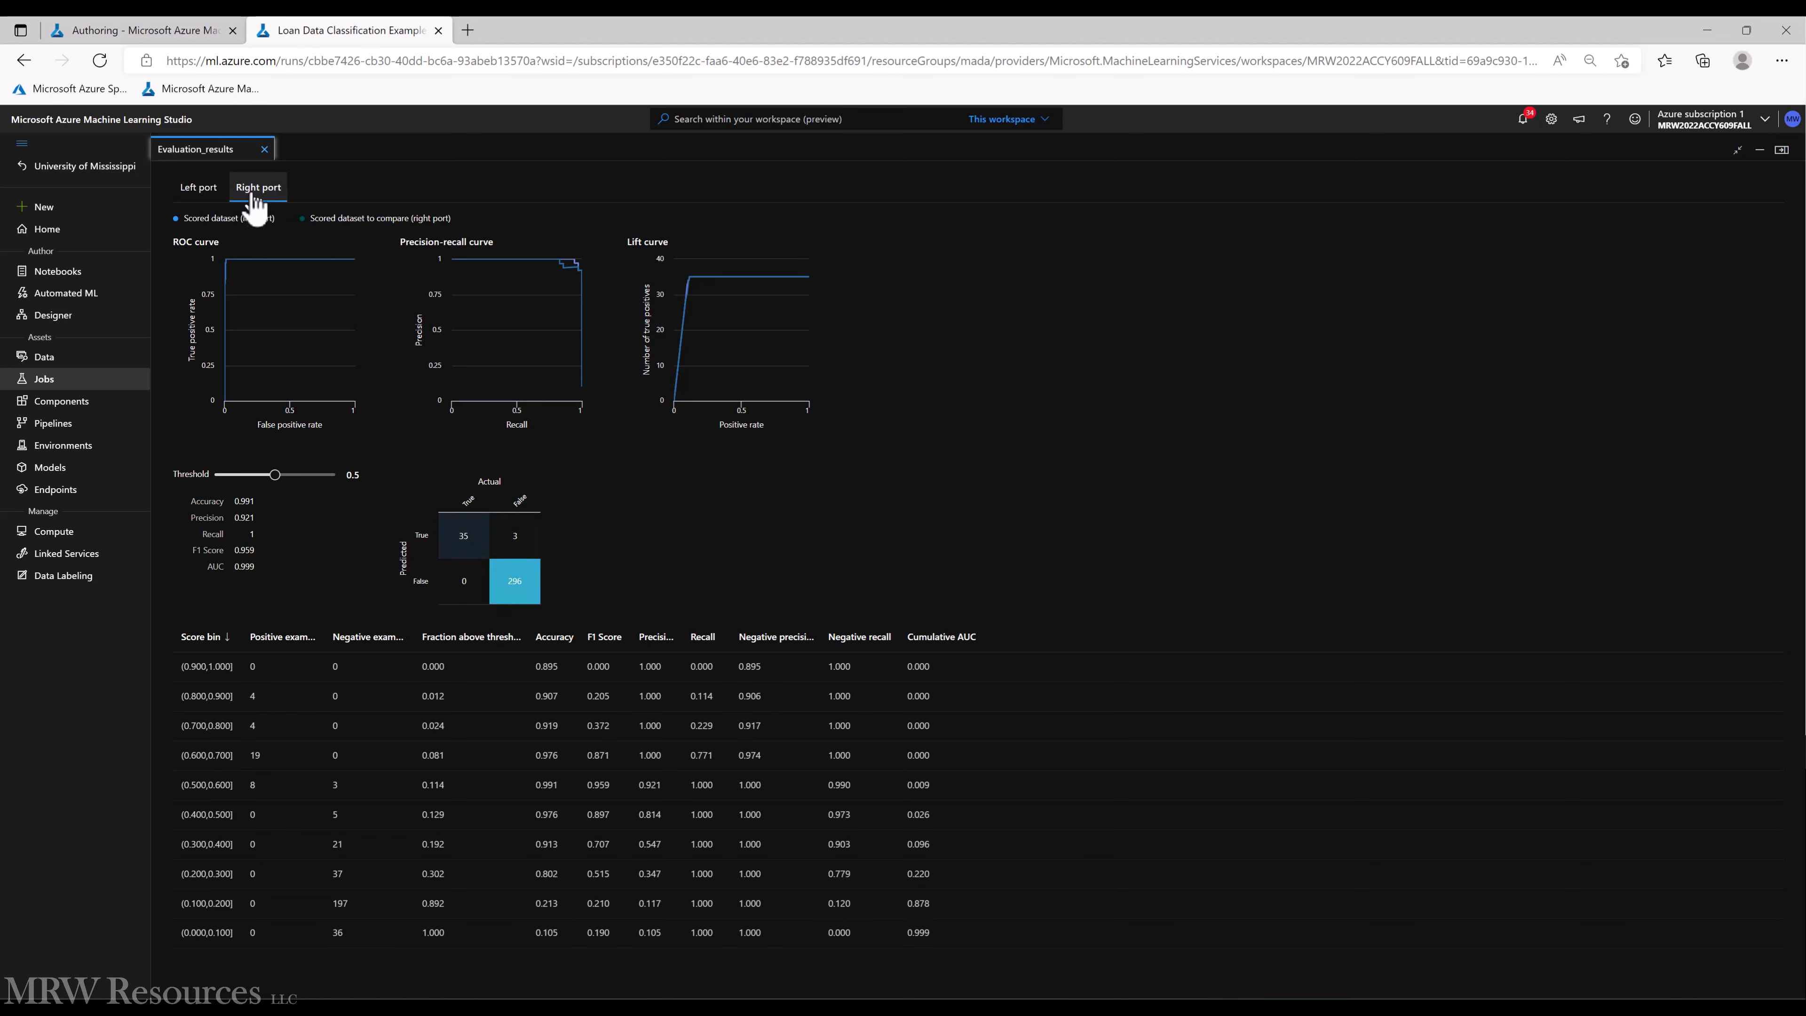
click(202, 193)
click(260, 198)
click(217, 201)
click(253, 188)
click(206, 195)
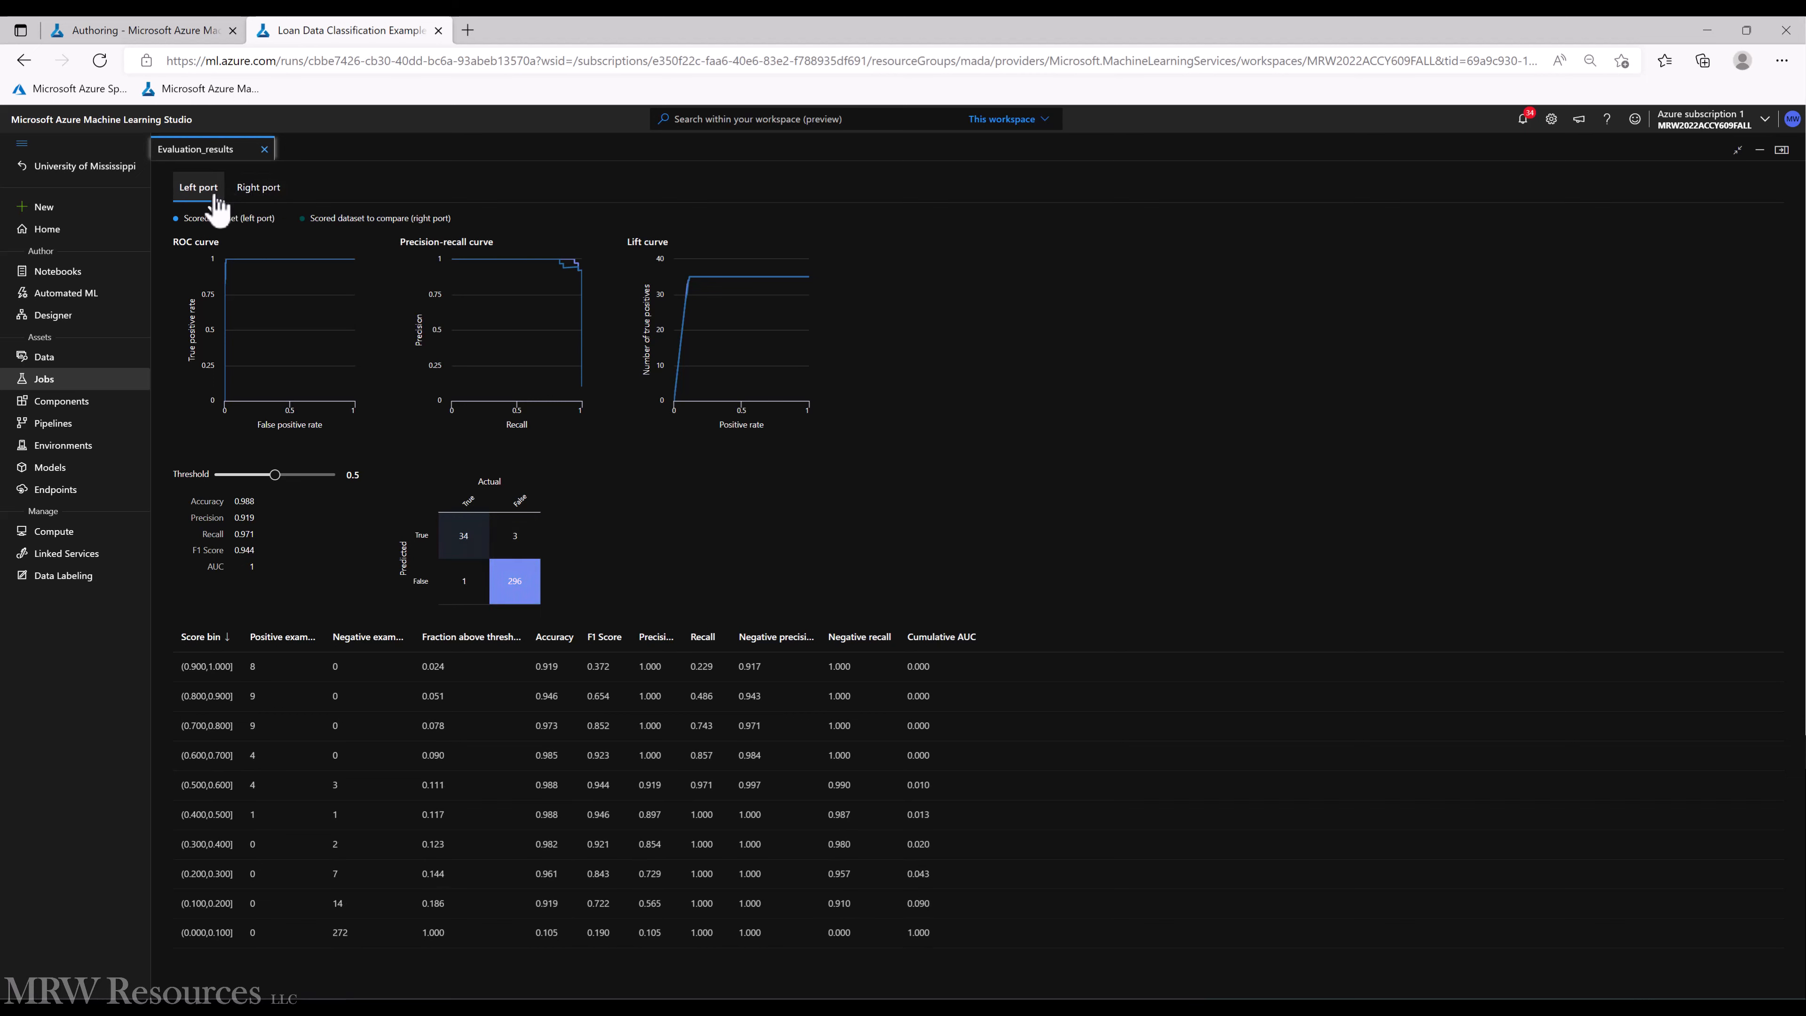
click(252, 189)
click(208, 199)
click(260, 196)
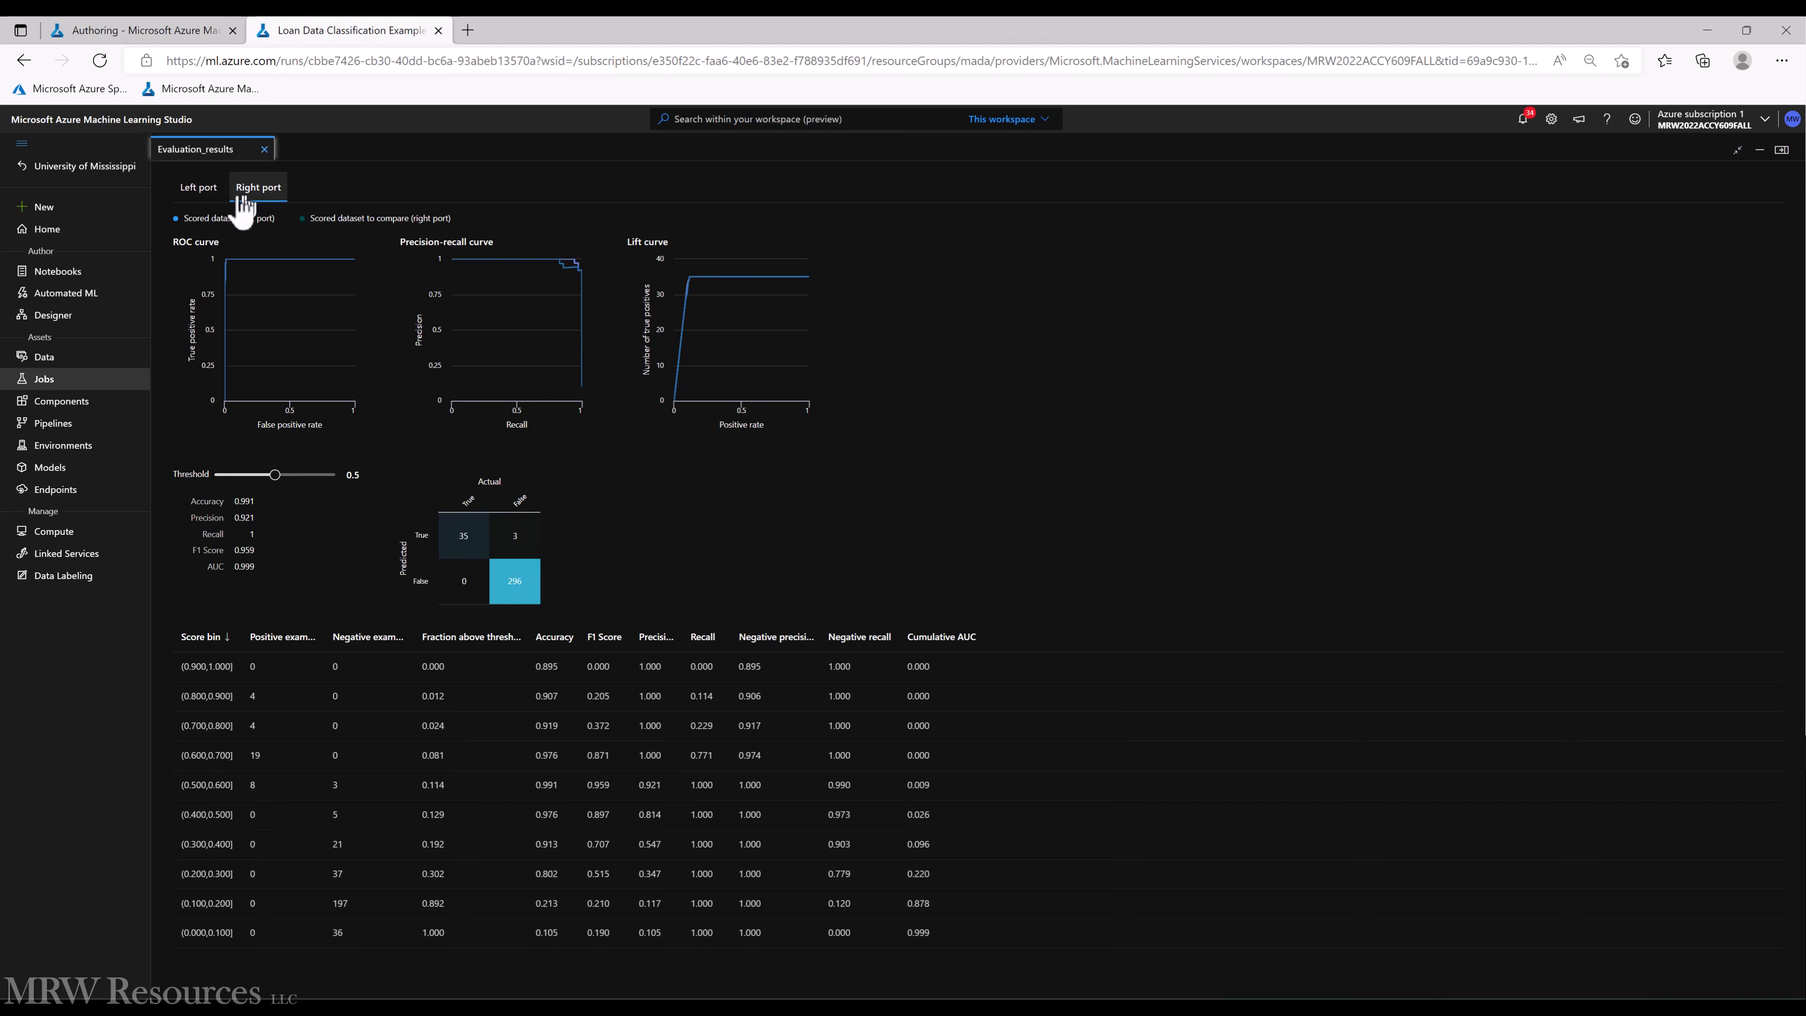
click(198, 189)
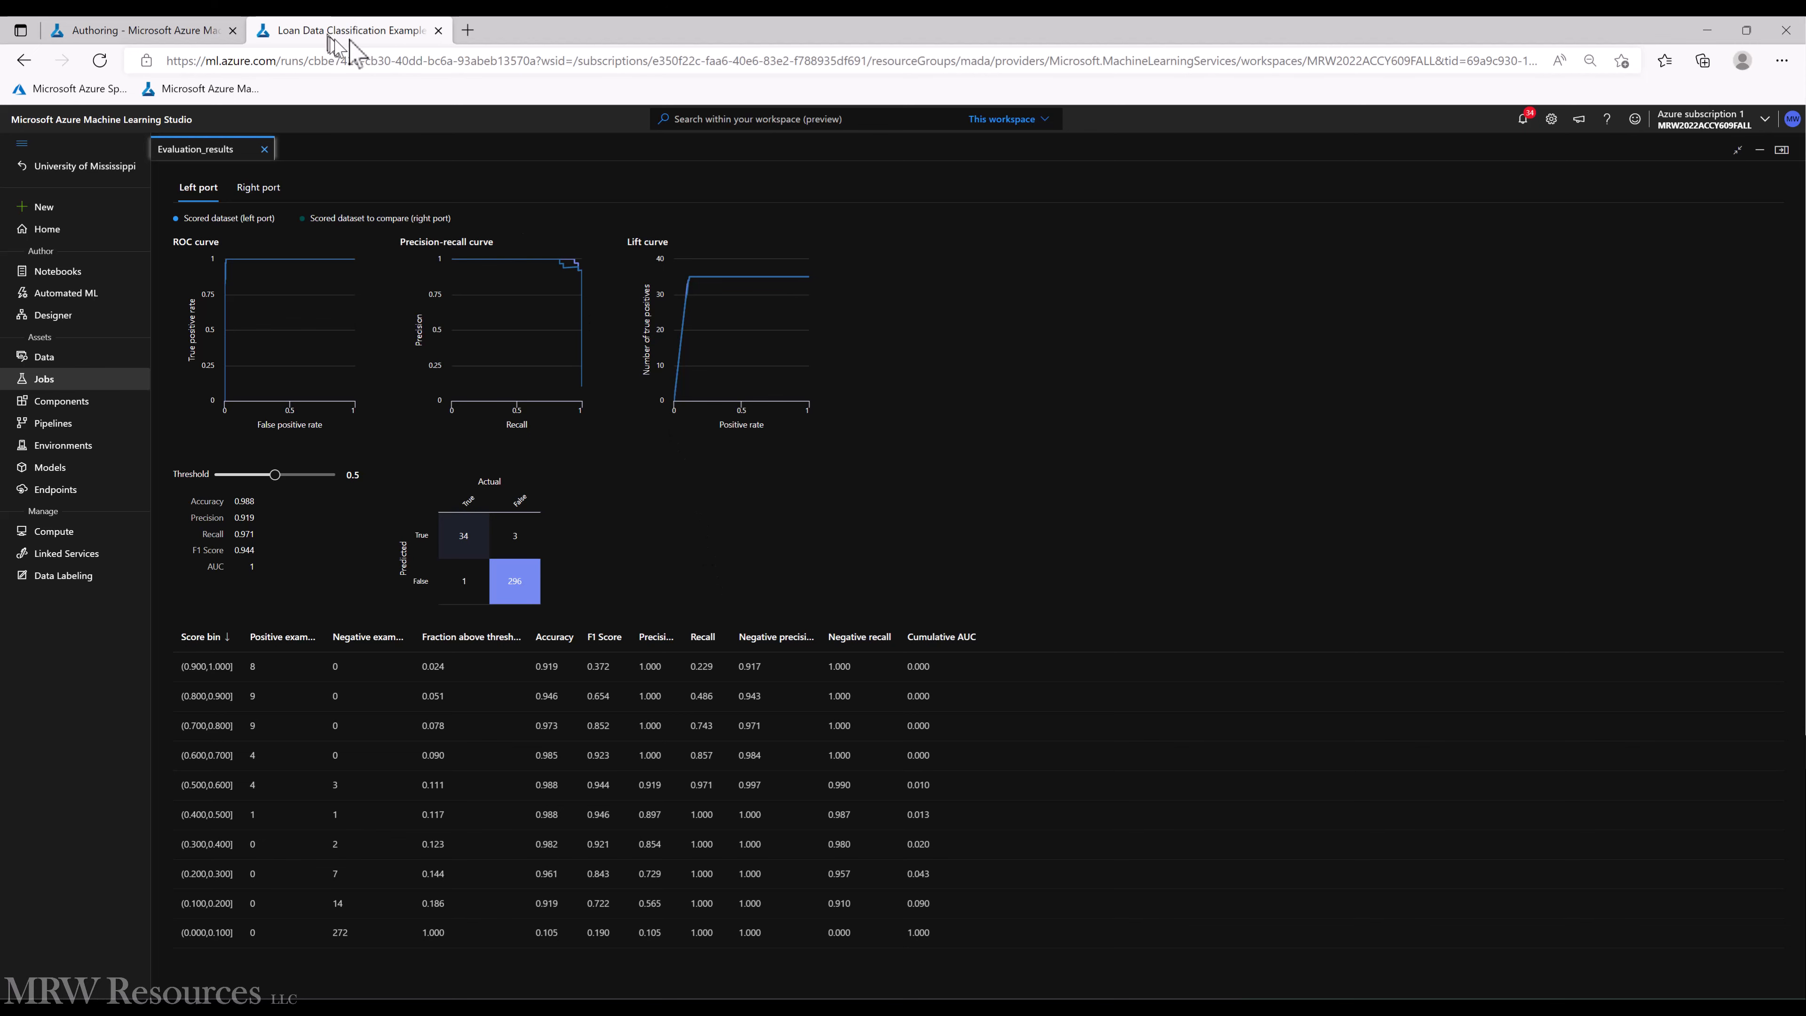
Close the job results and delete the Two-Class Logistic Regression and Two-Class Support Vector Machine components from the pipeline draft
click(439, 30)
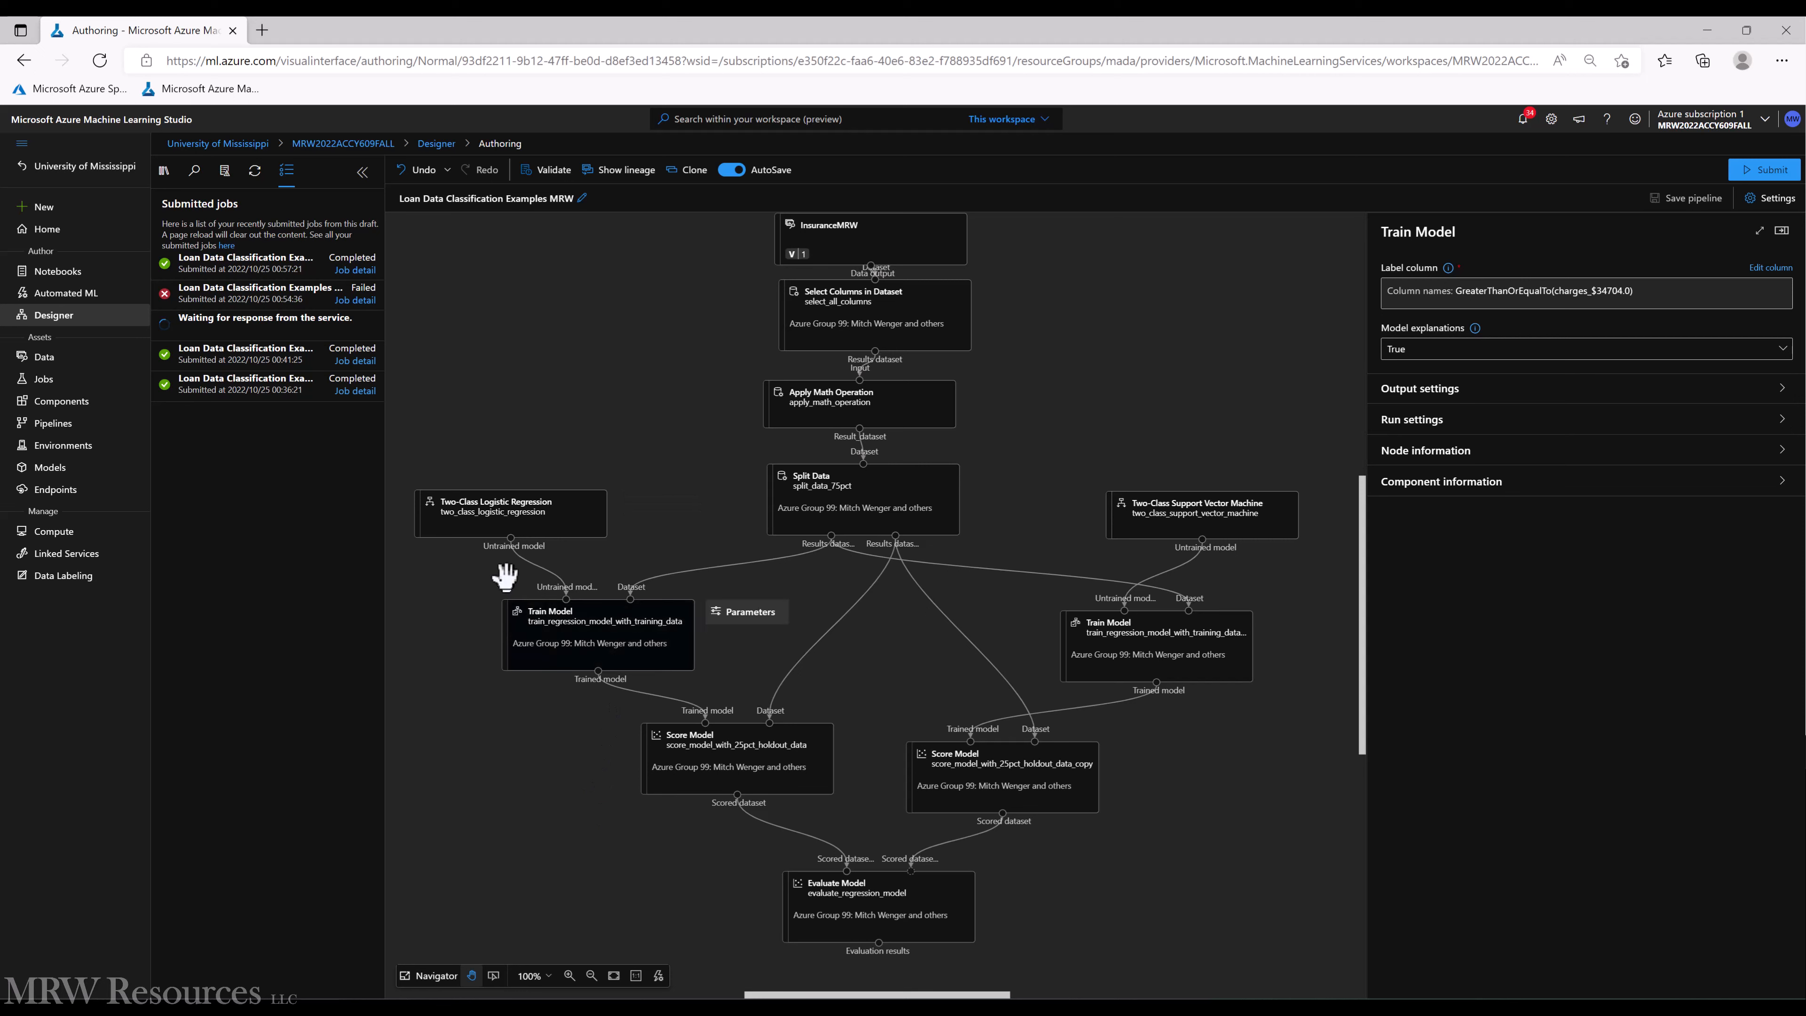
click(500, 529)
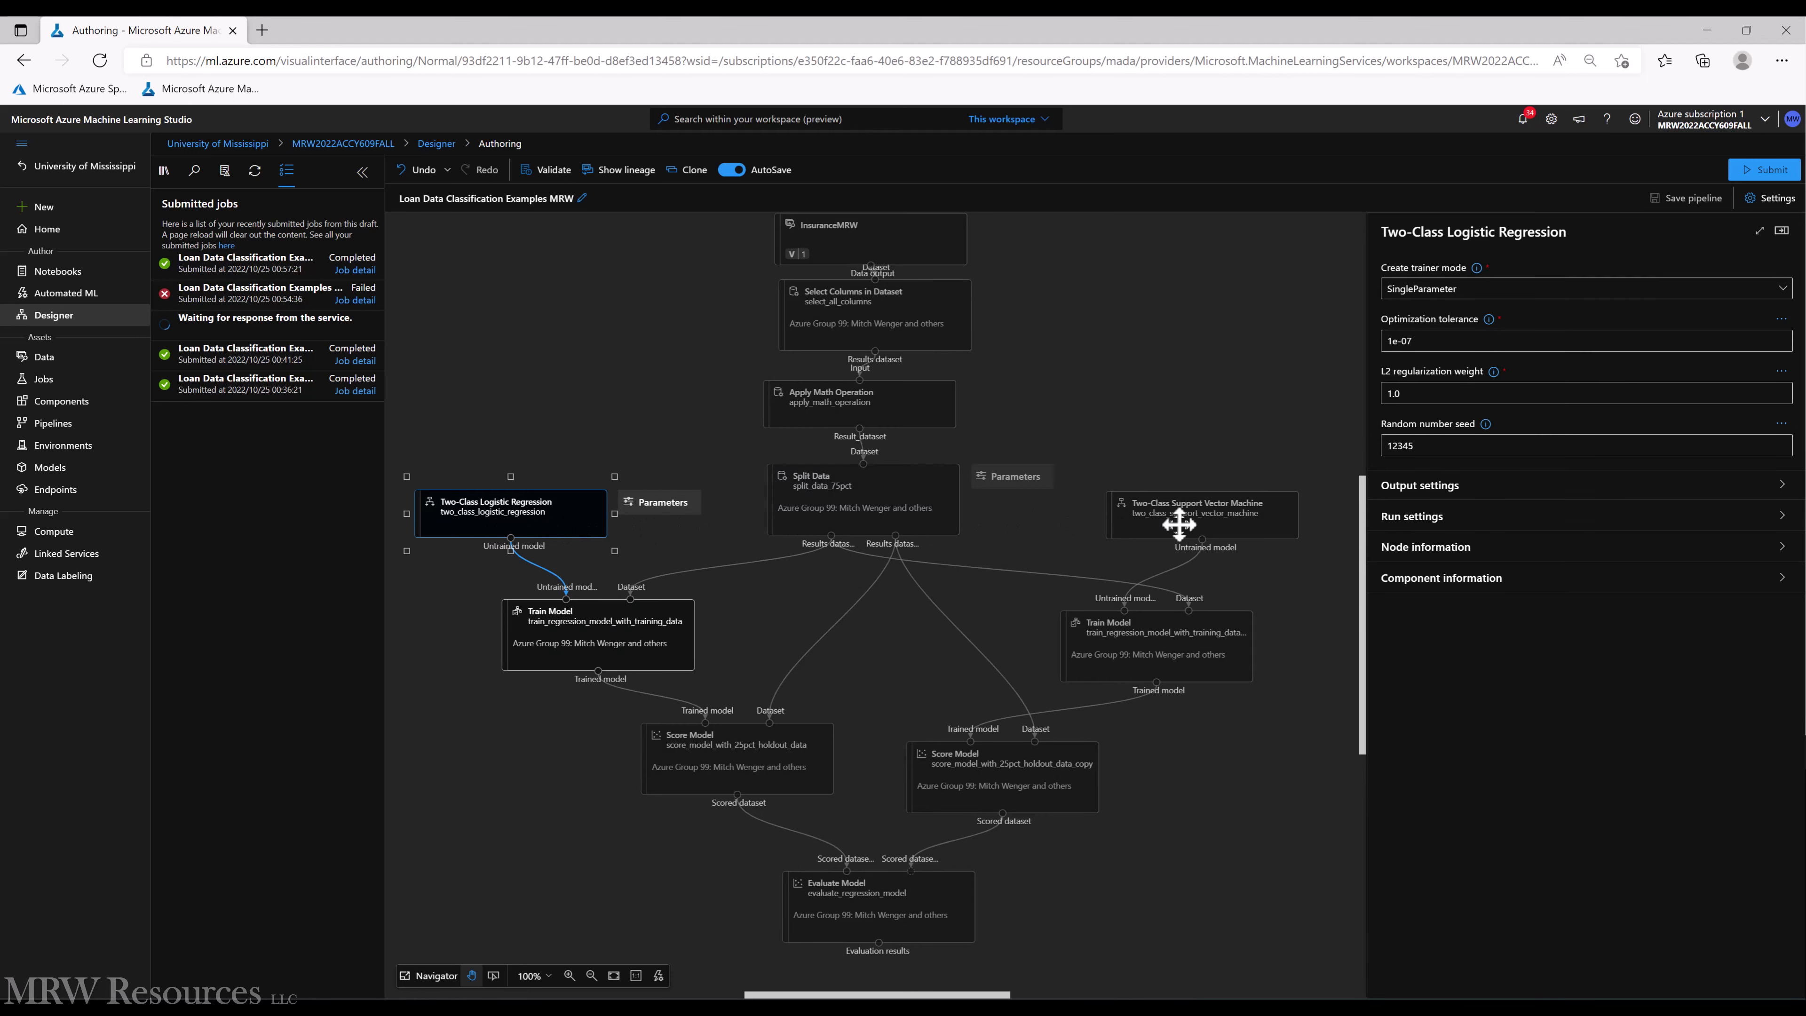
key(Delete)
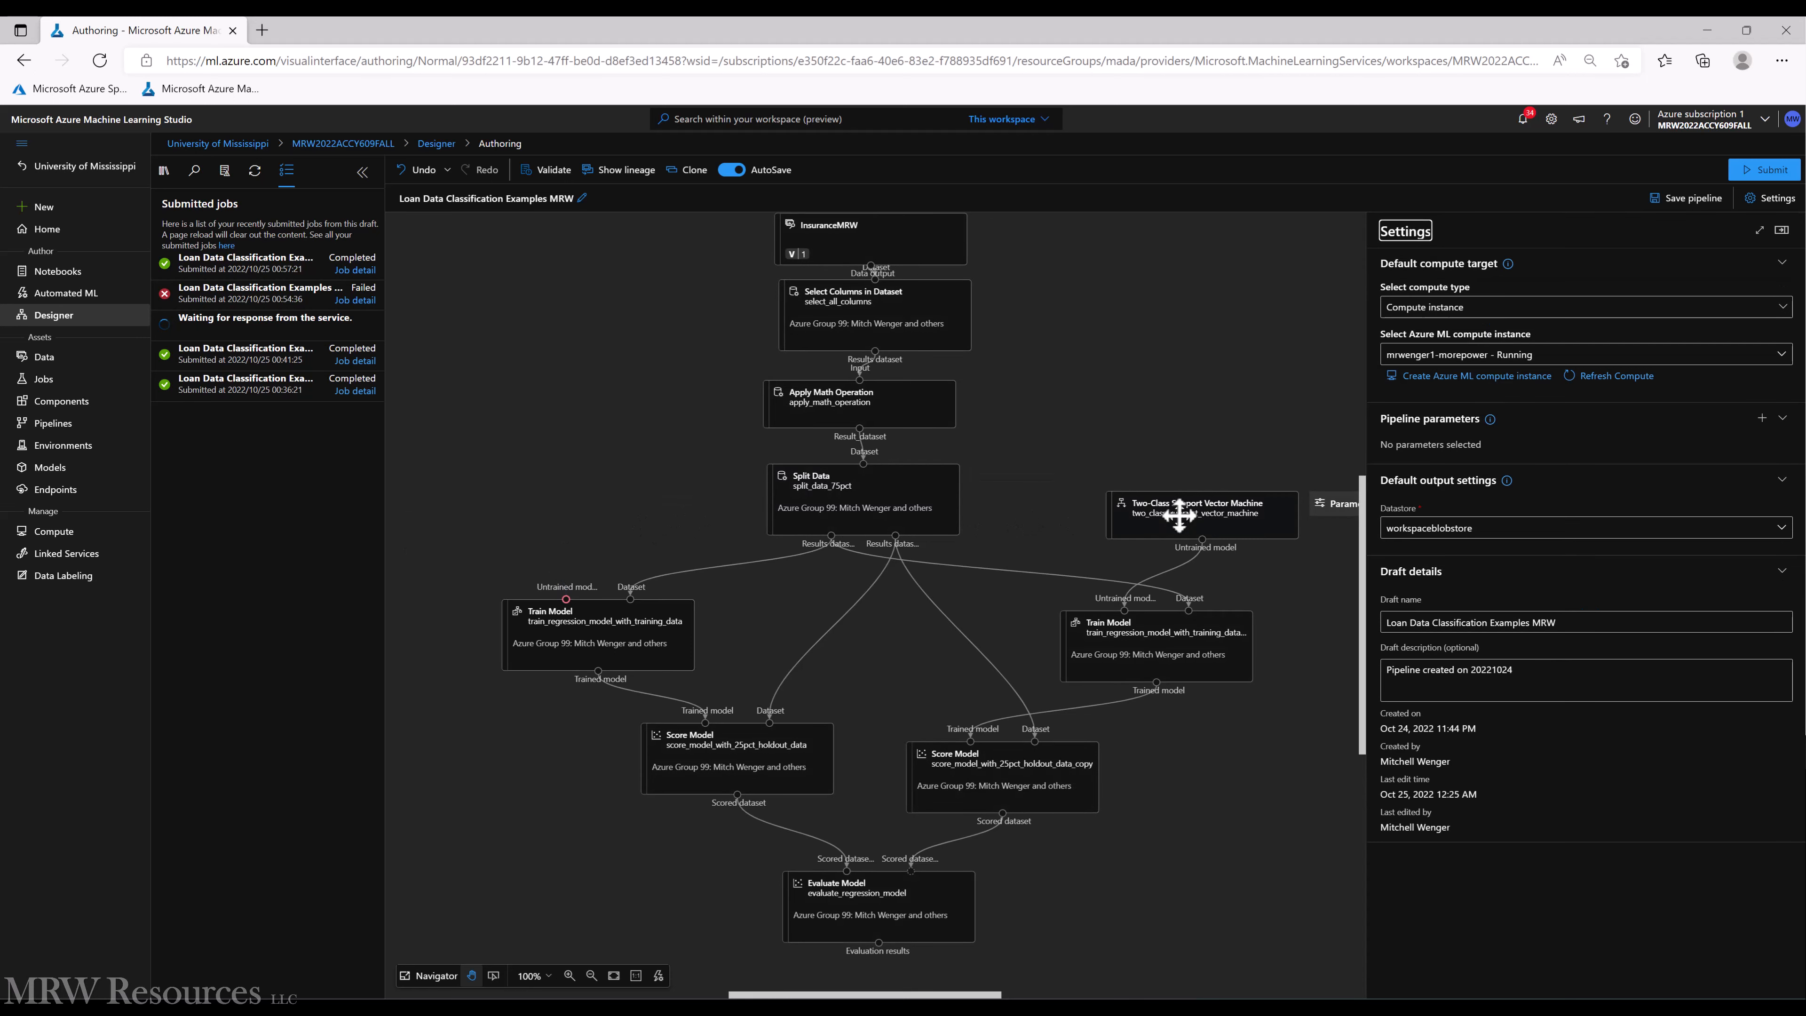
click(1178, 514)
key(Delete)
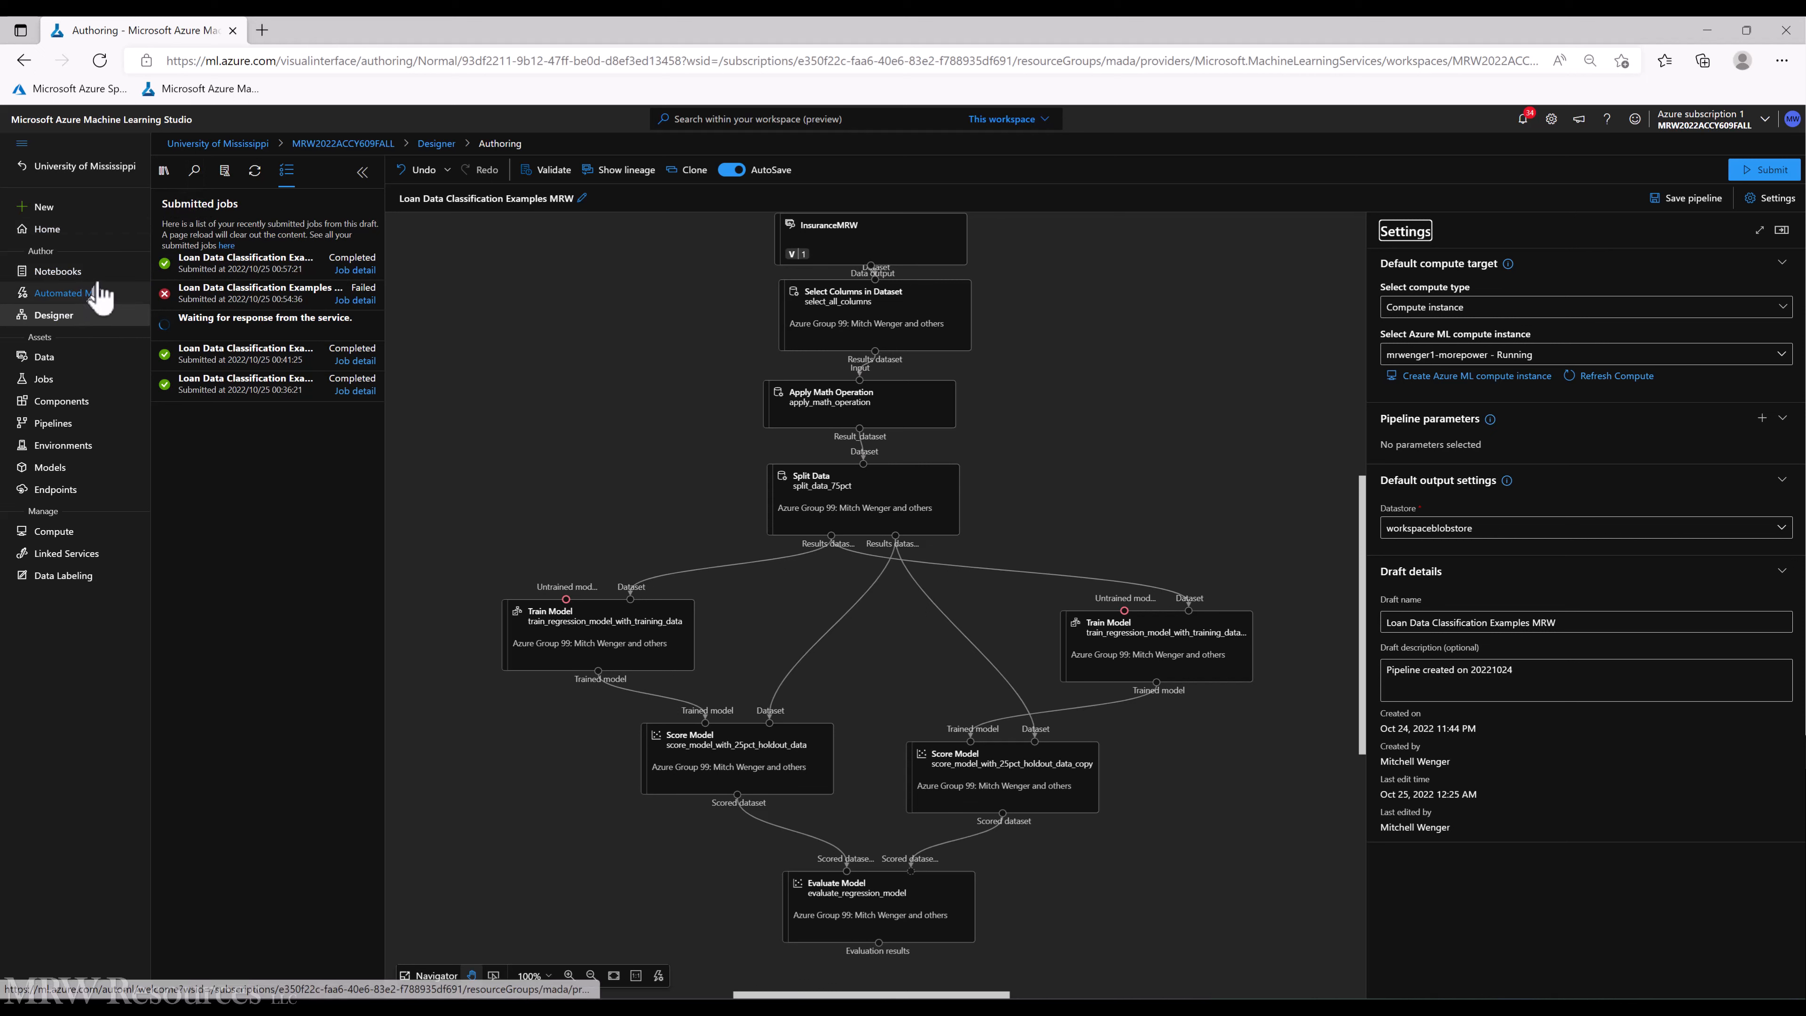
Search the components for regression and place Linear Regression above the Train Model feeding the first Score Model
click(163, 171)
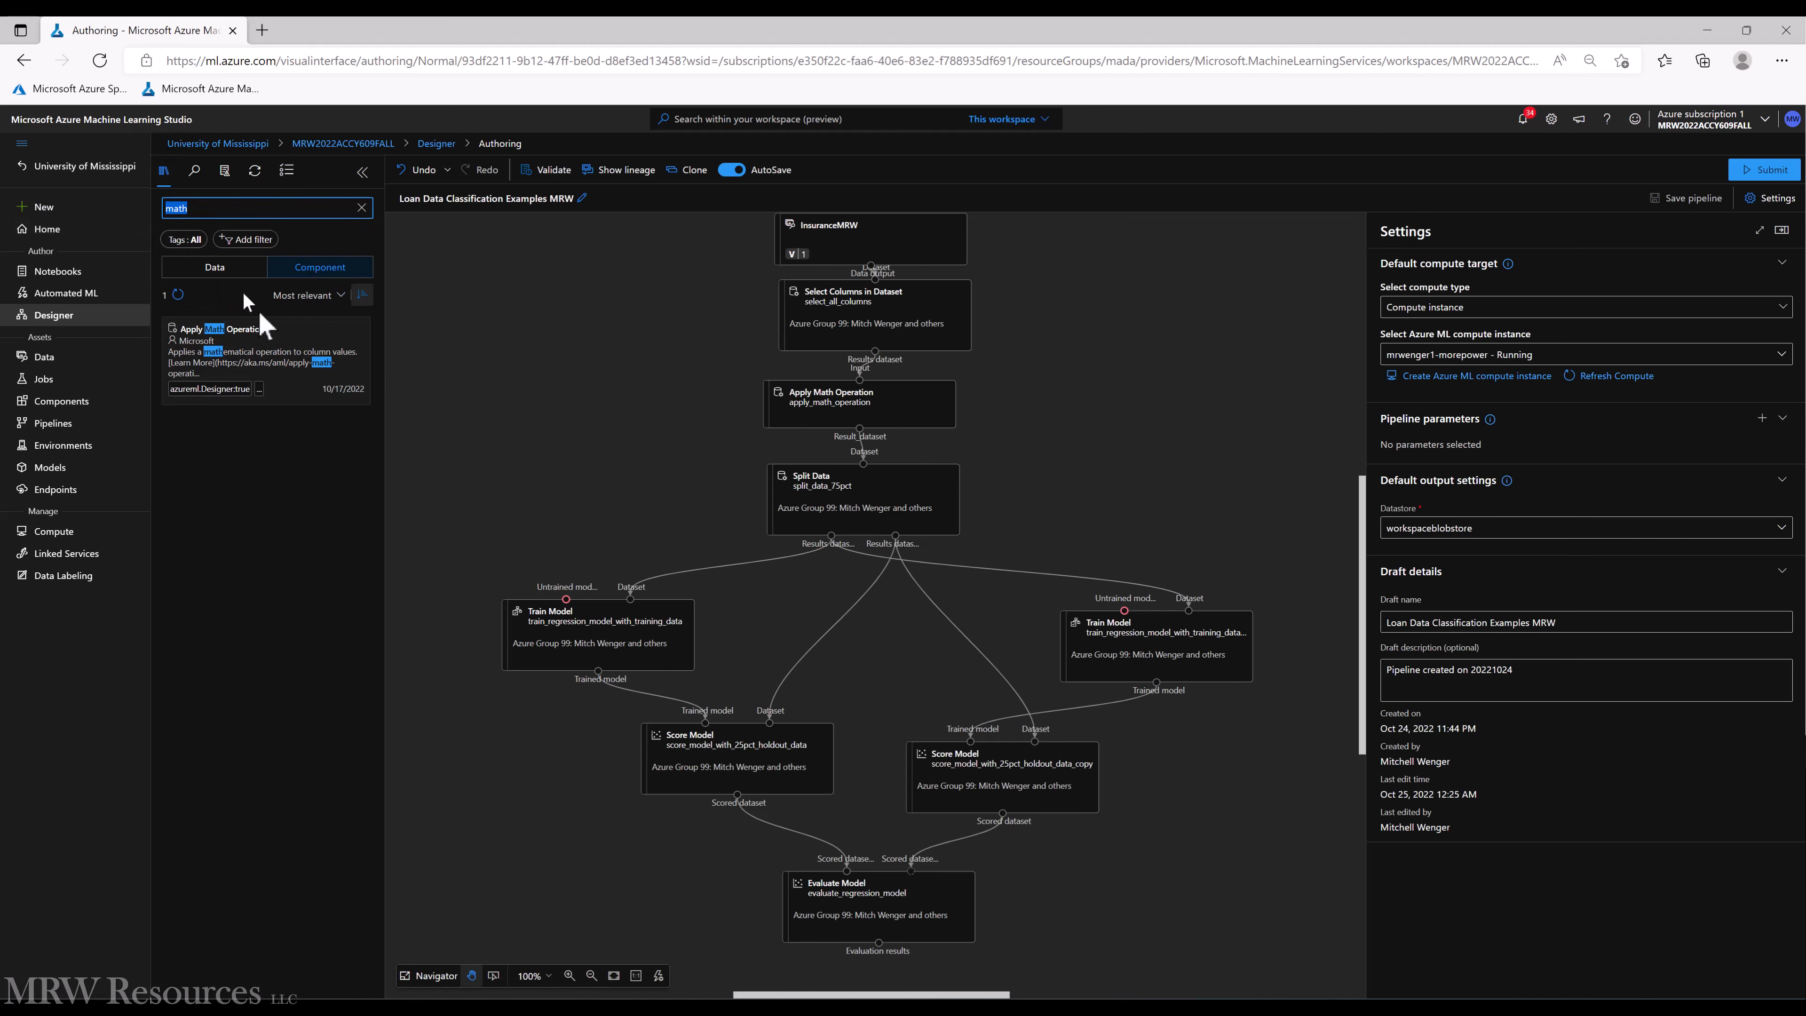
text(regression)
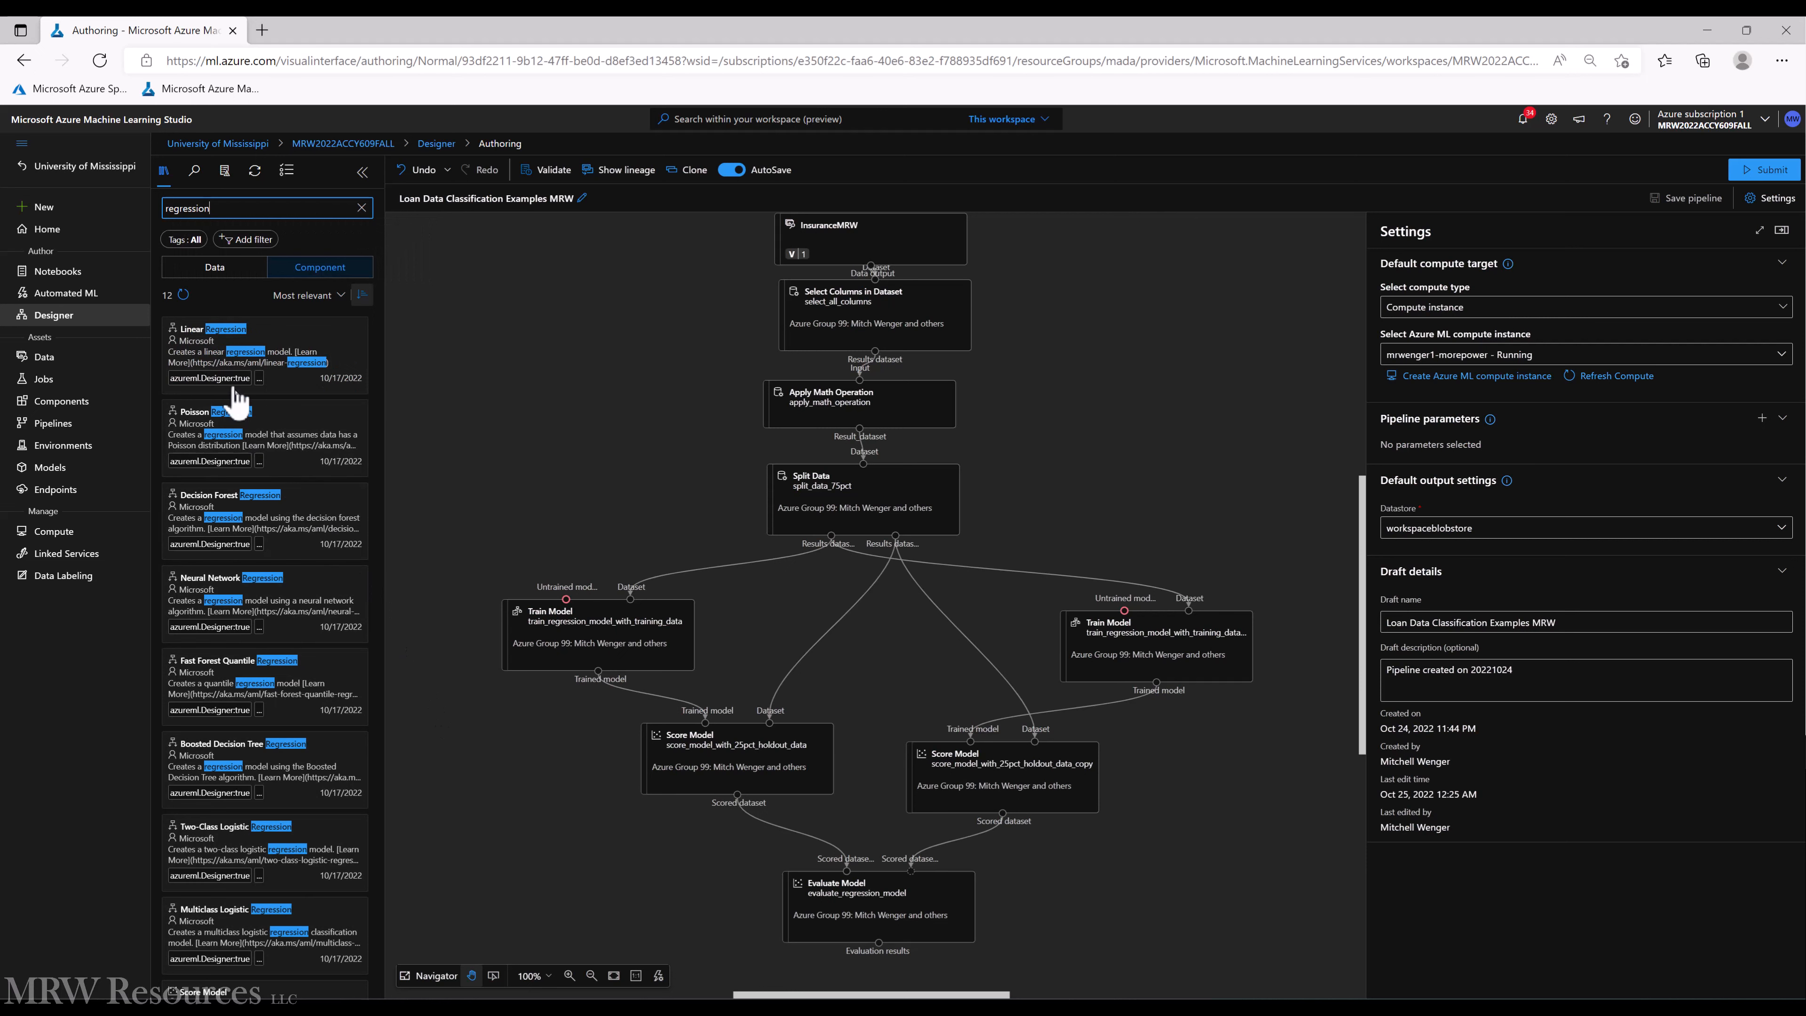
drag(213, 373, 513, 494)
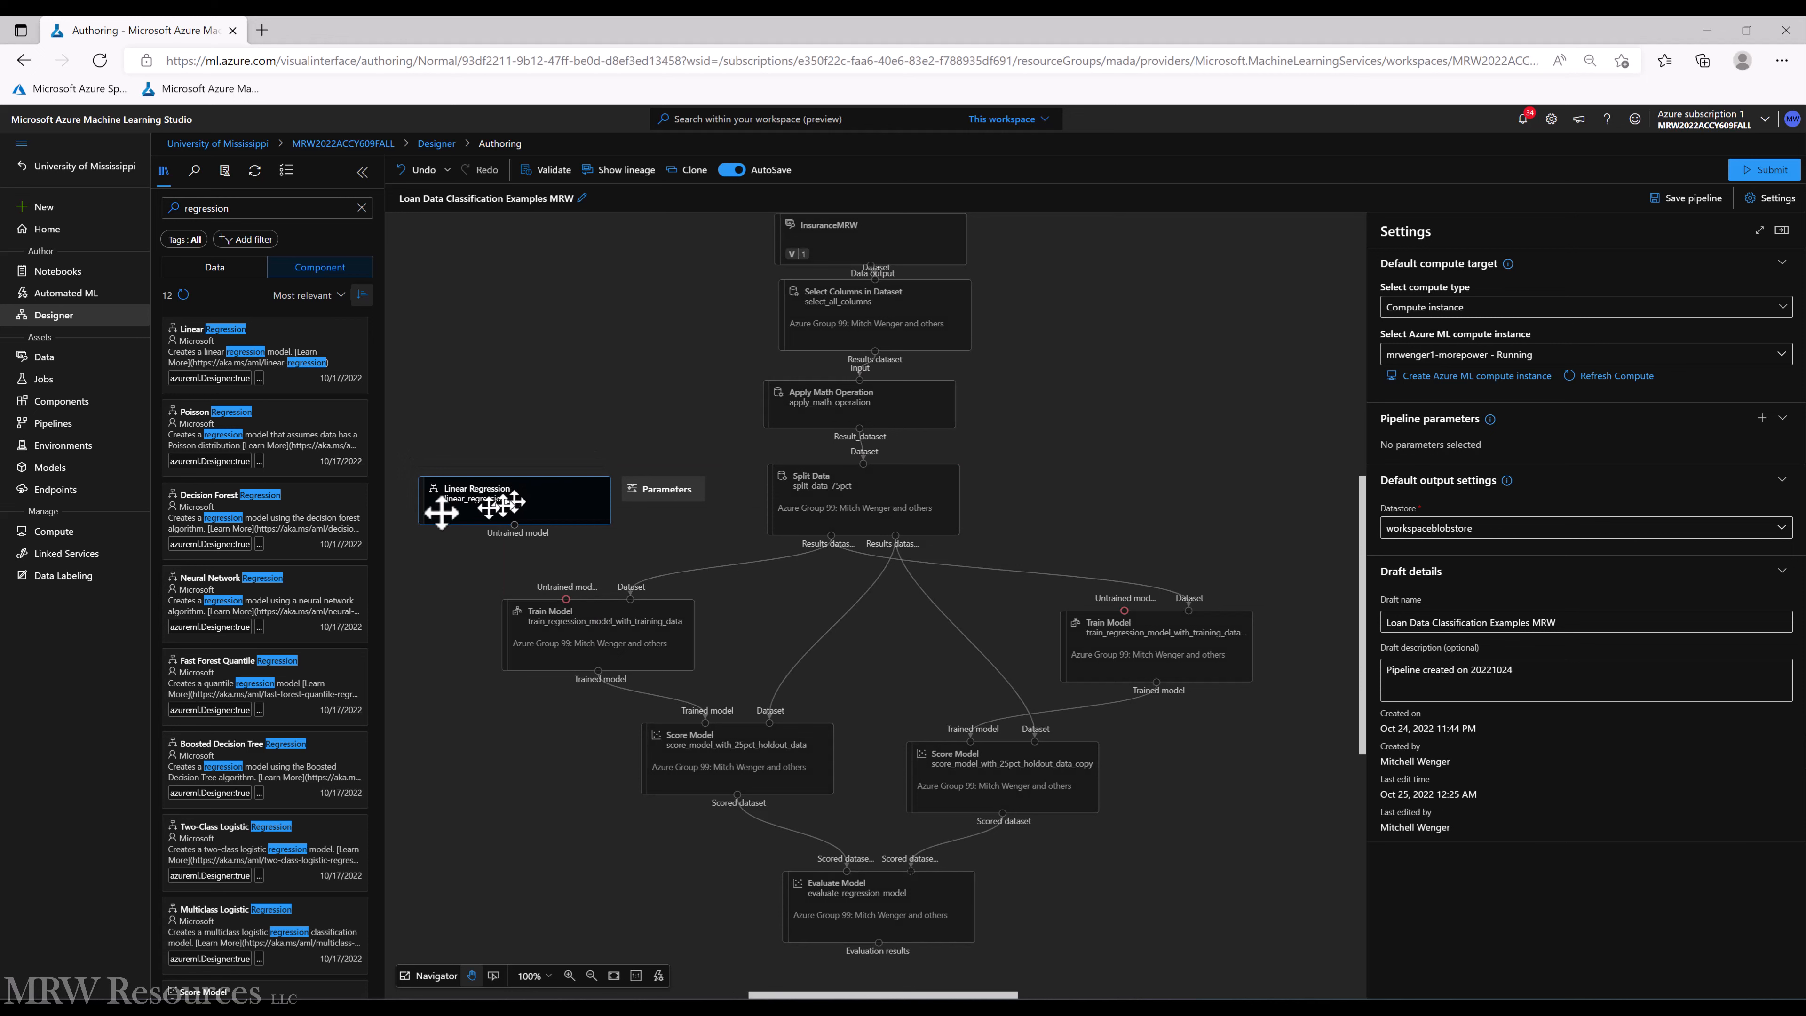
Place Decision Forest Regression above the second Train Model, and connect each regression model to the untrained model input of its Train Model
drag(285, 530, 1219, 518)
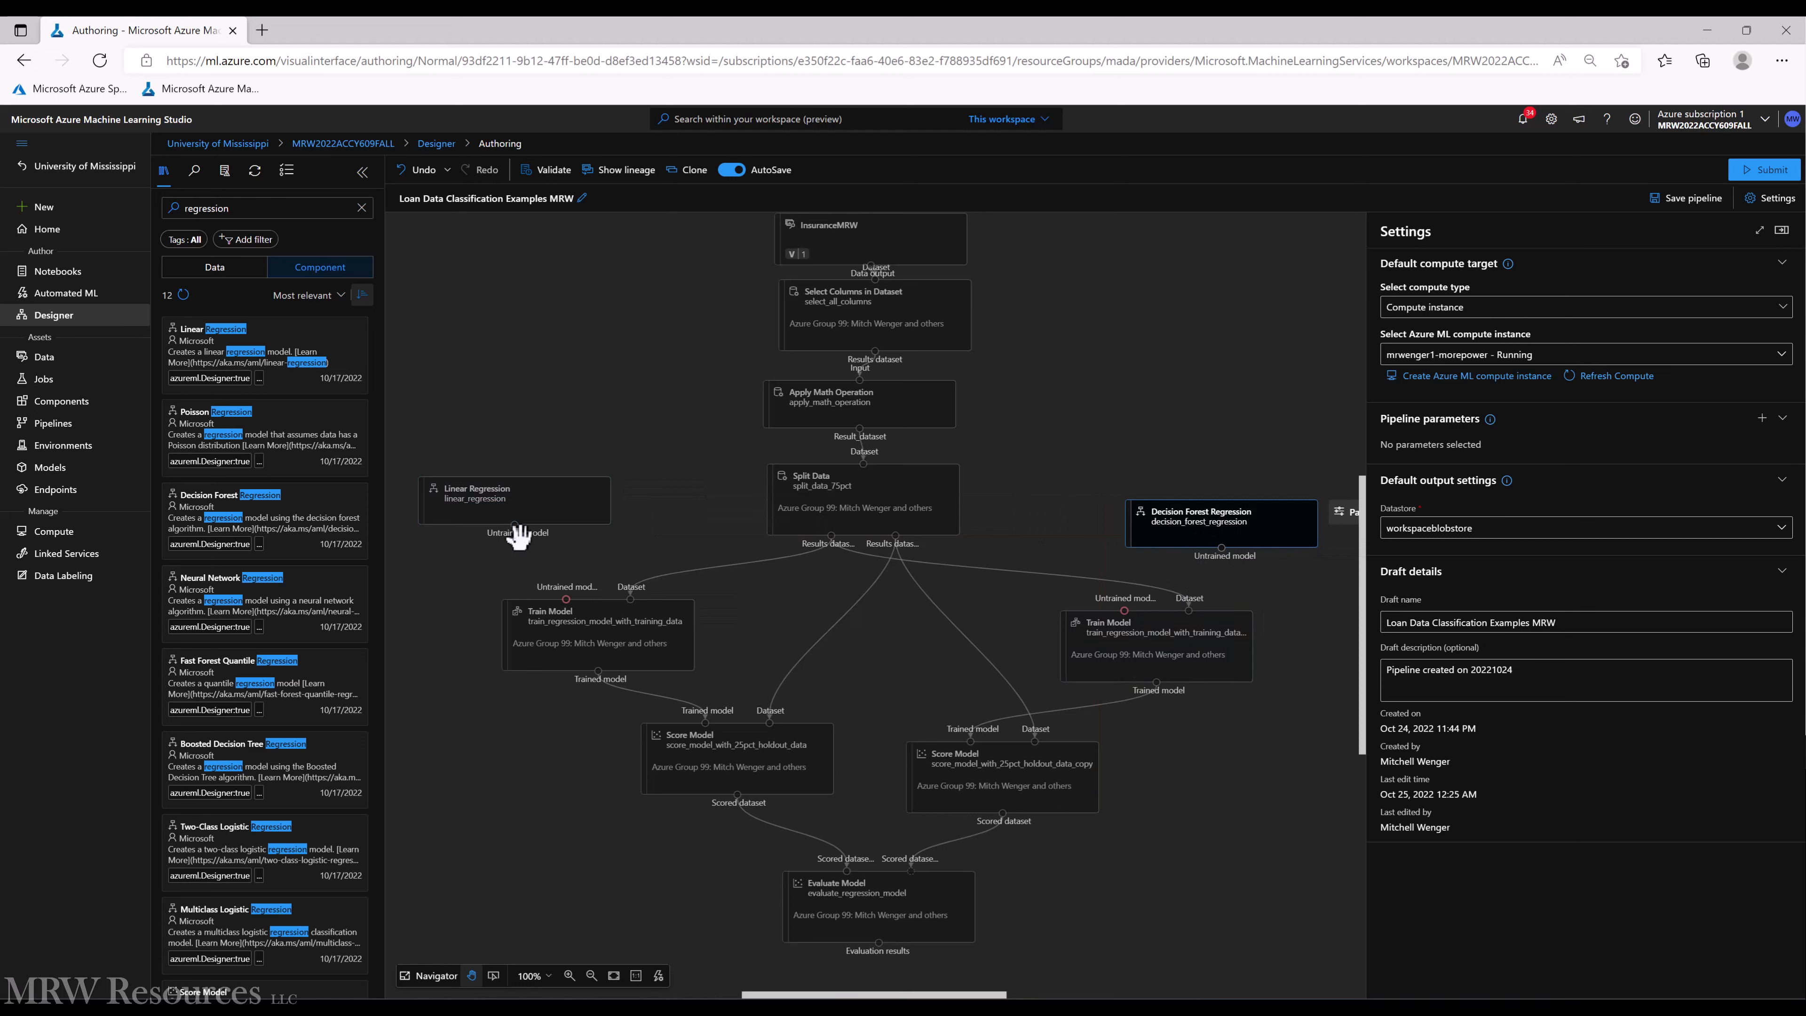
drag(514, 525, 566, 599)
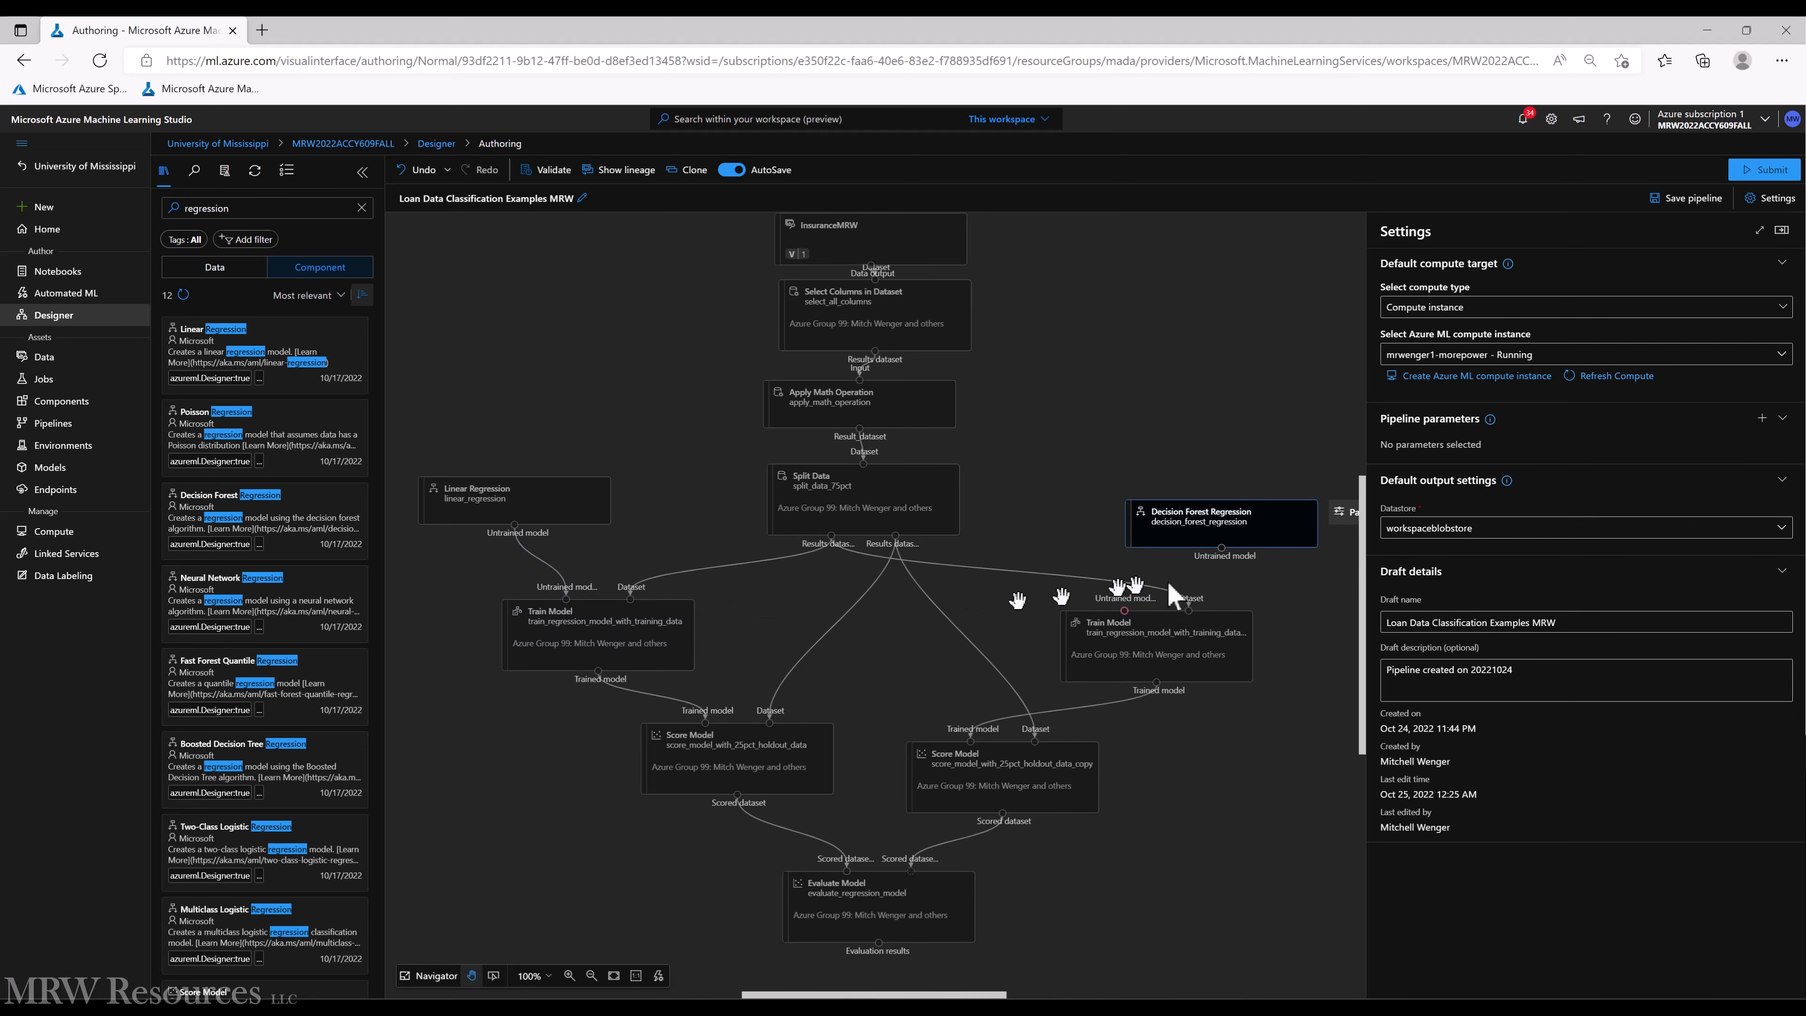
drag(1227, 553, 1131, 611)
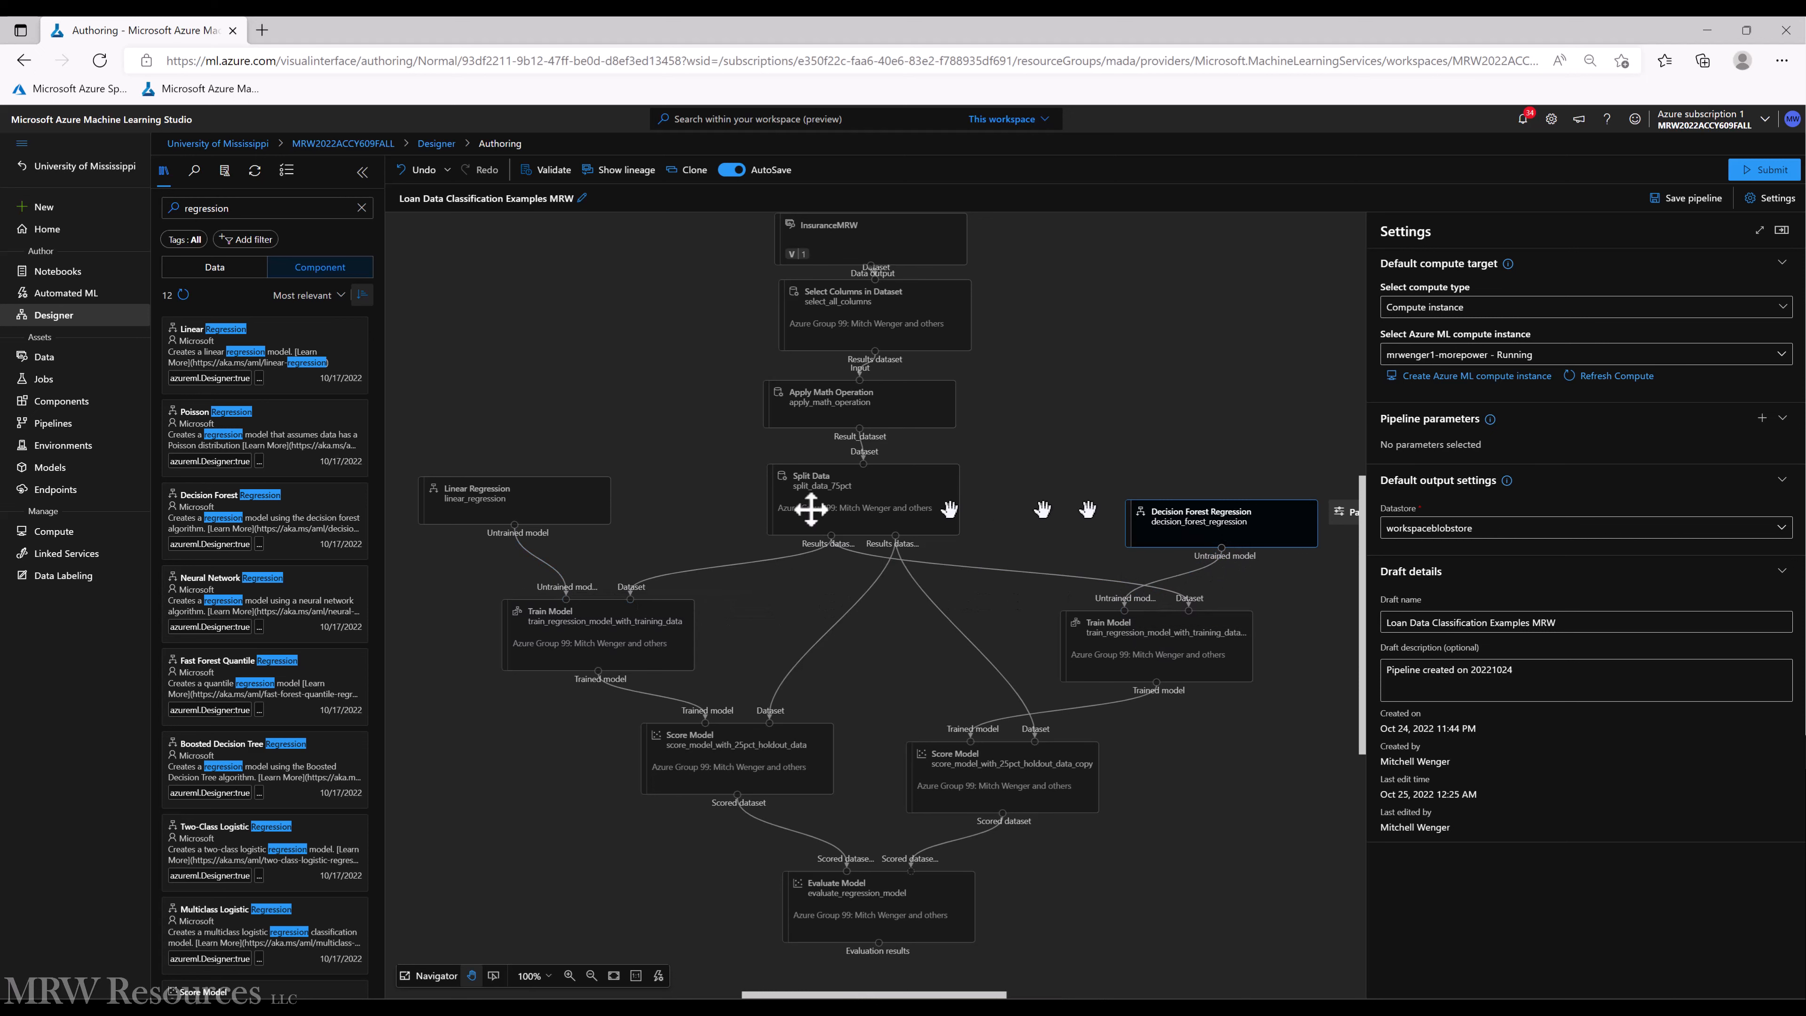
Set the Linear Regression random number seed to 12345, and review the Decision Forest Regression parameters
click(557, 507)
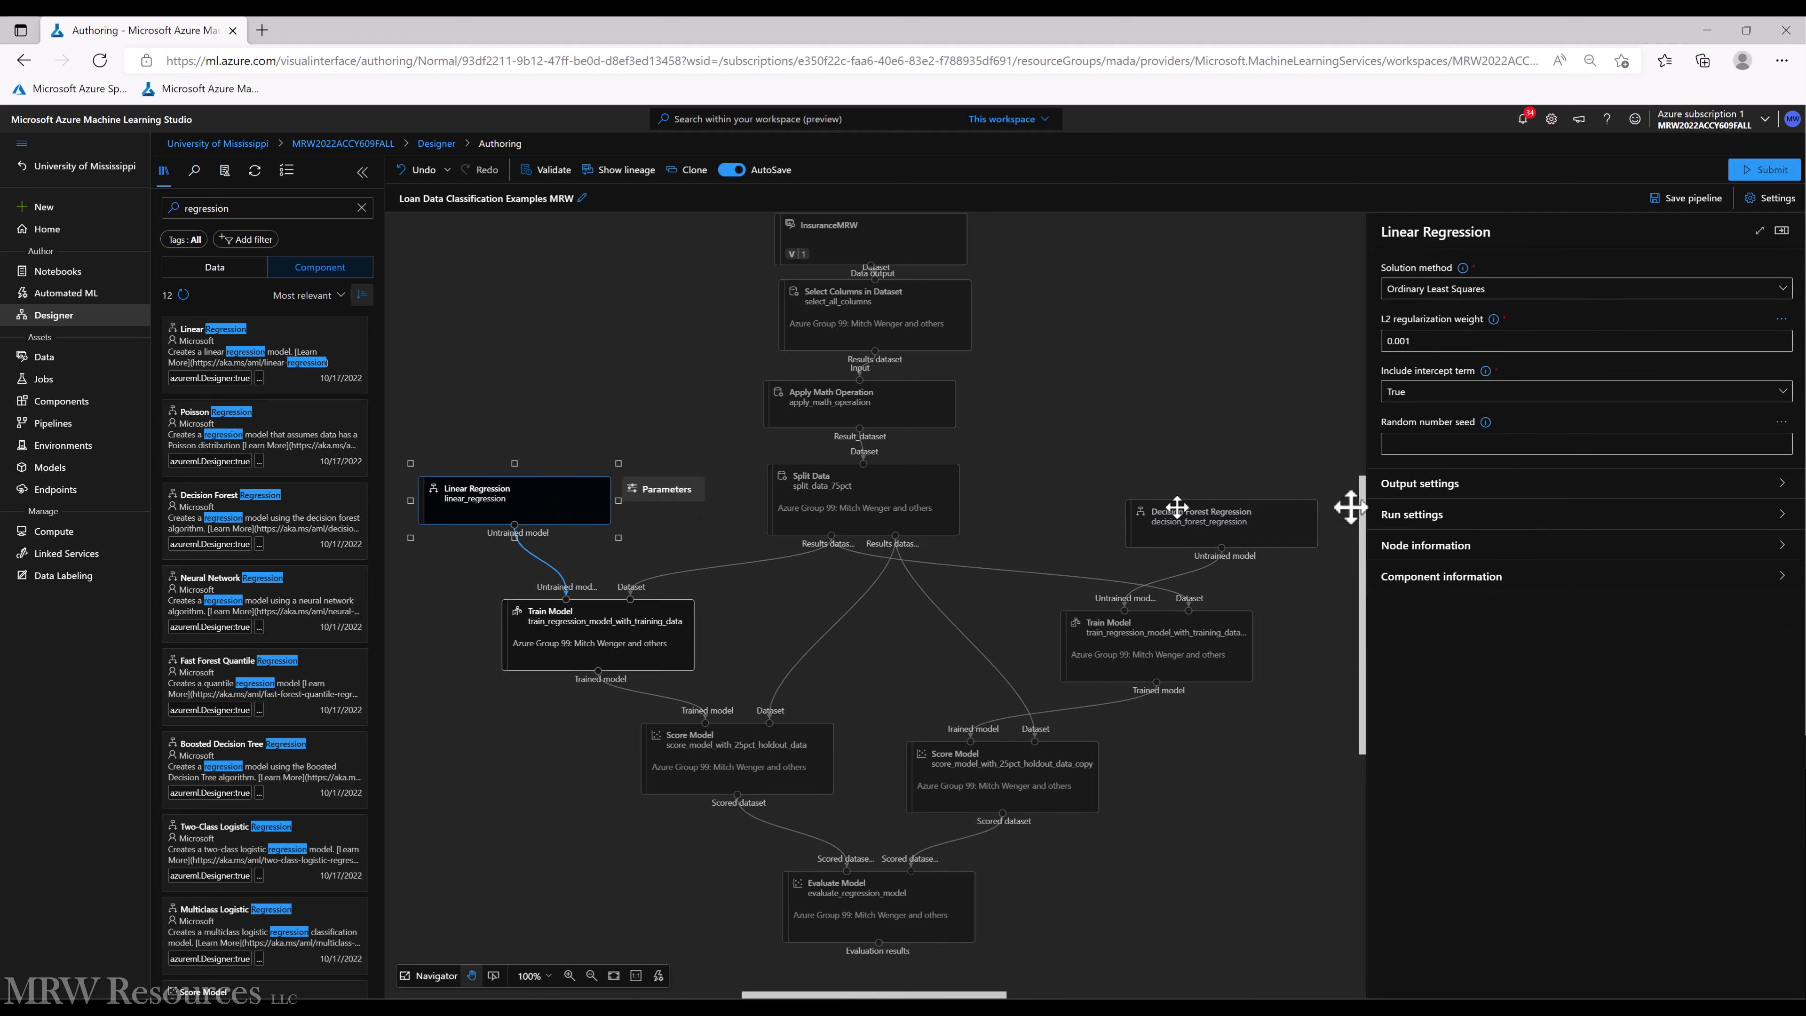
click(1438, 449)
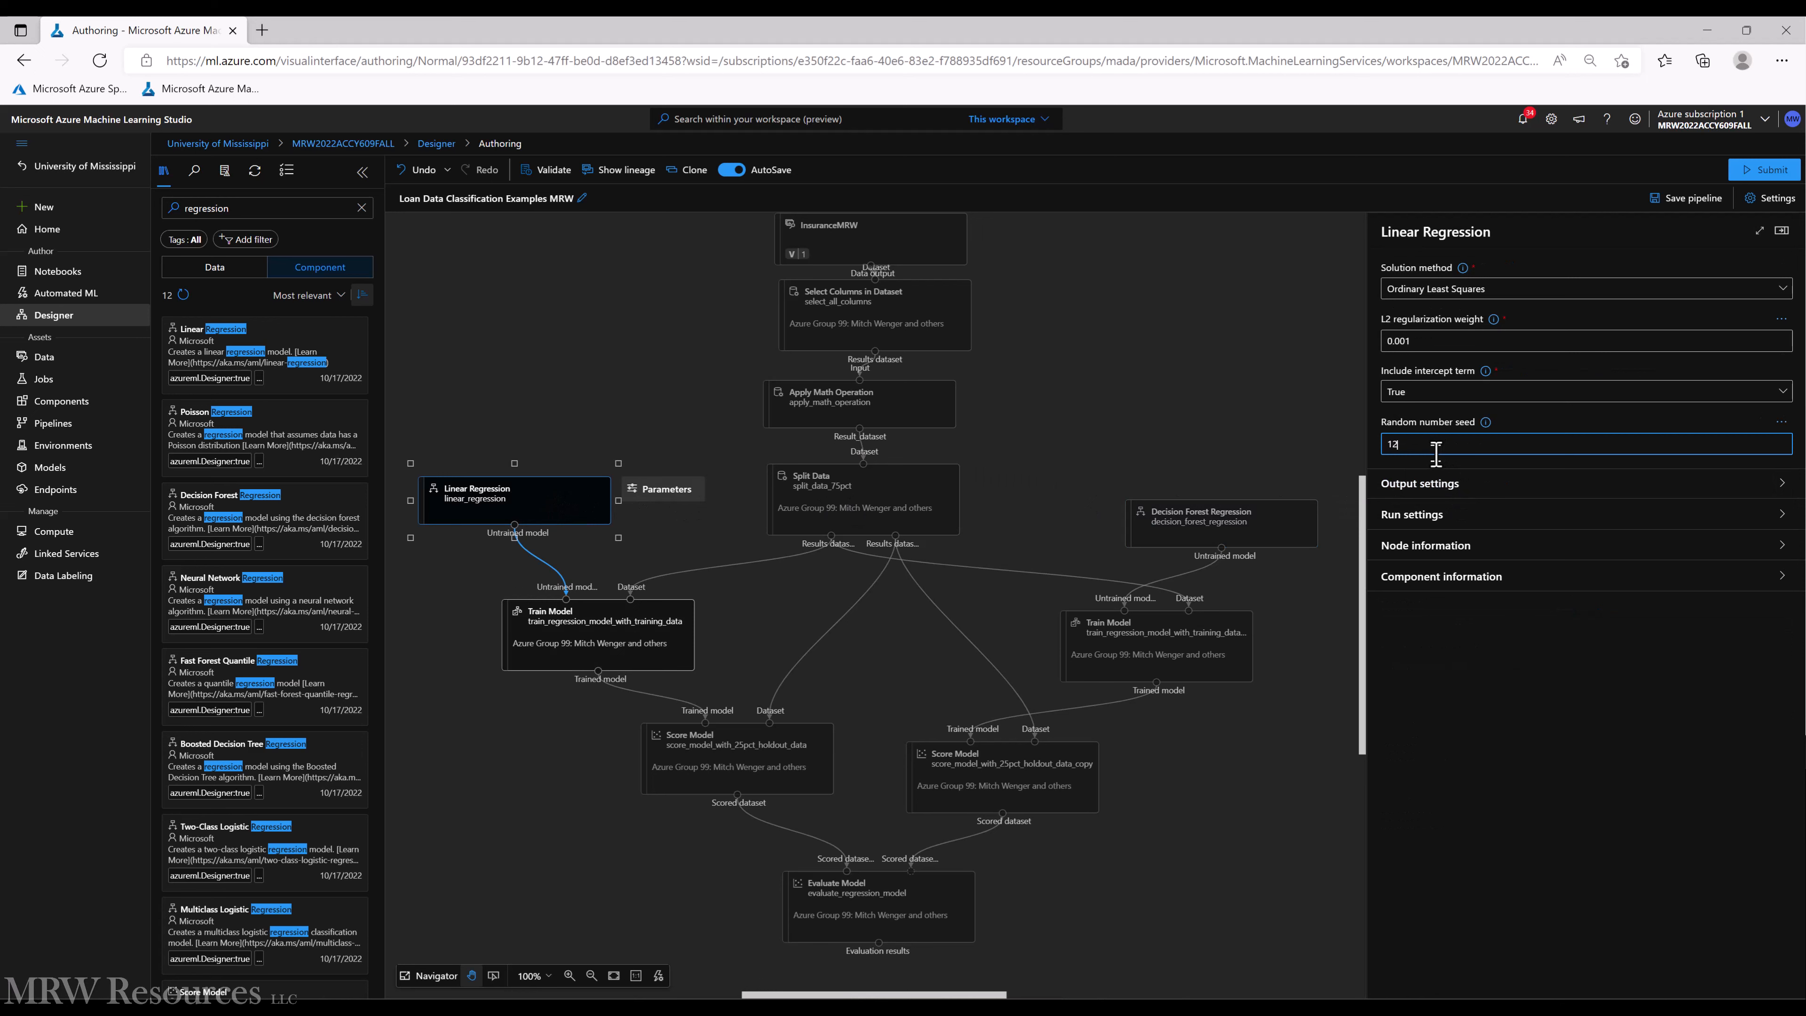
text(12345)
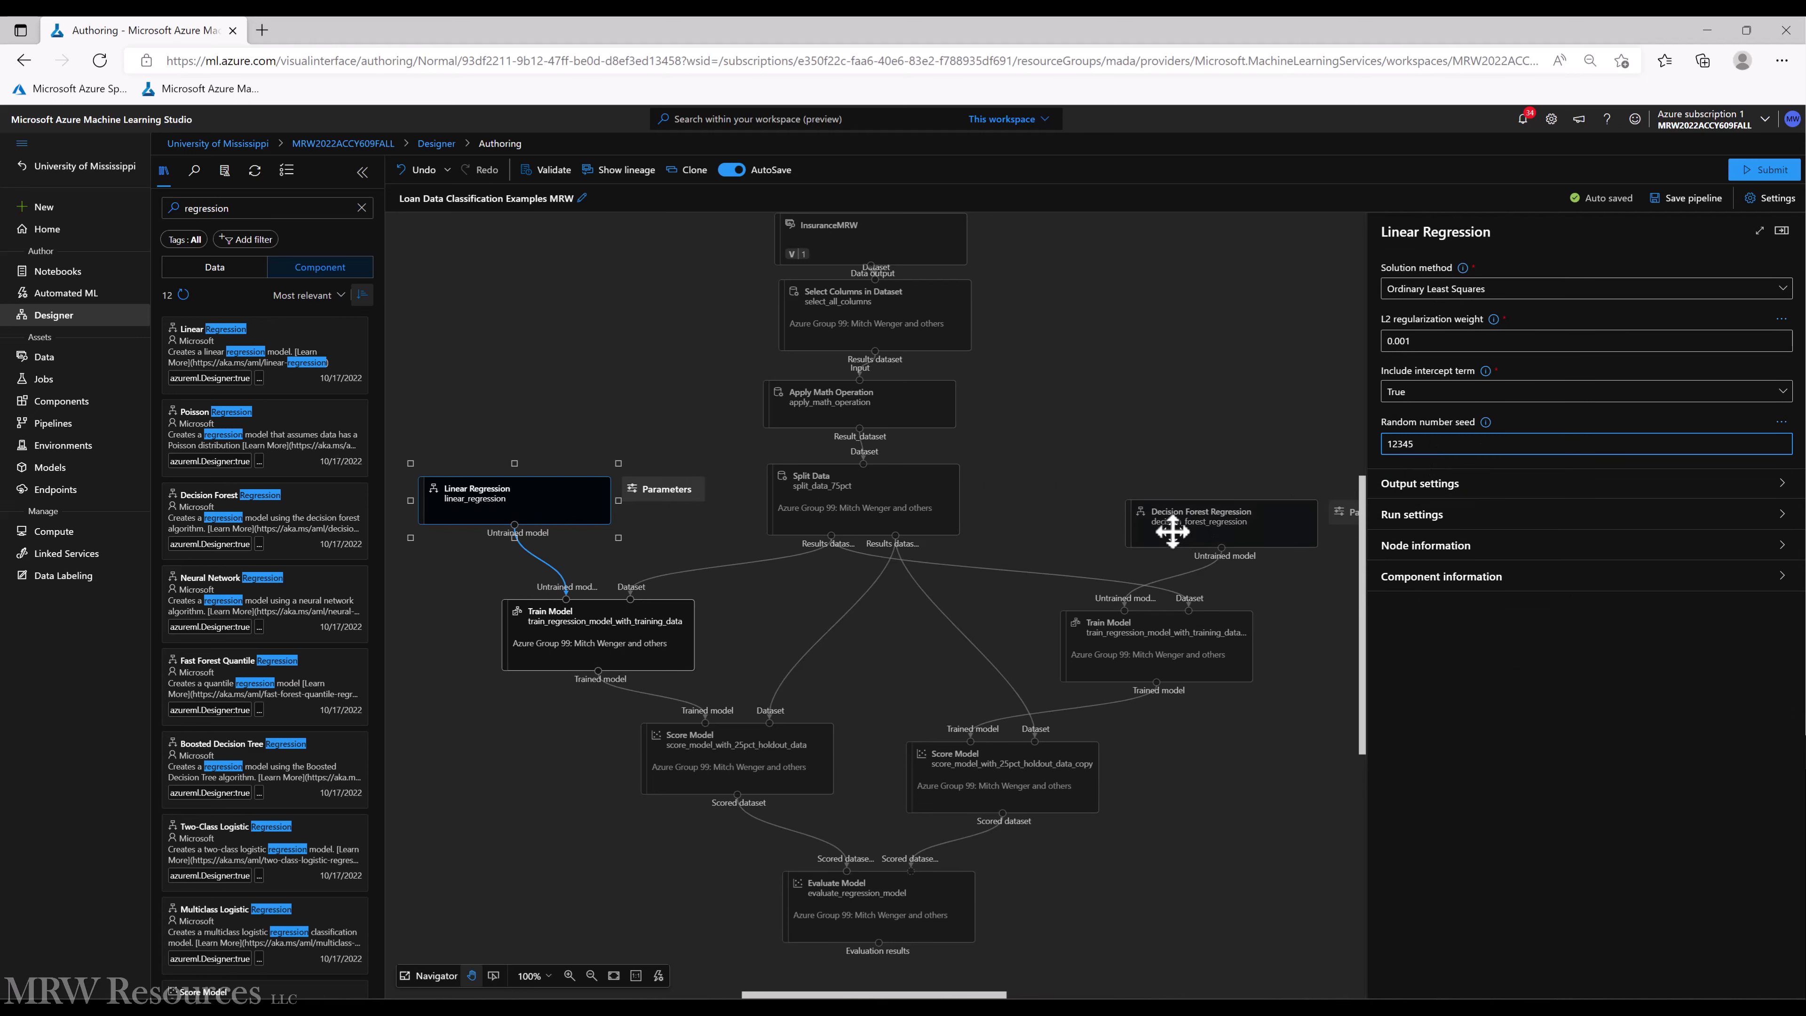
click(1171, 530)
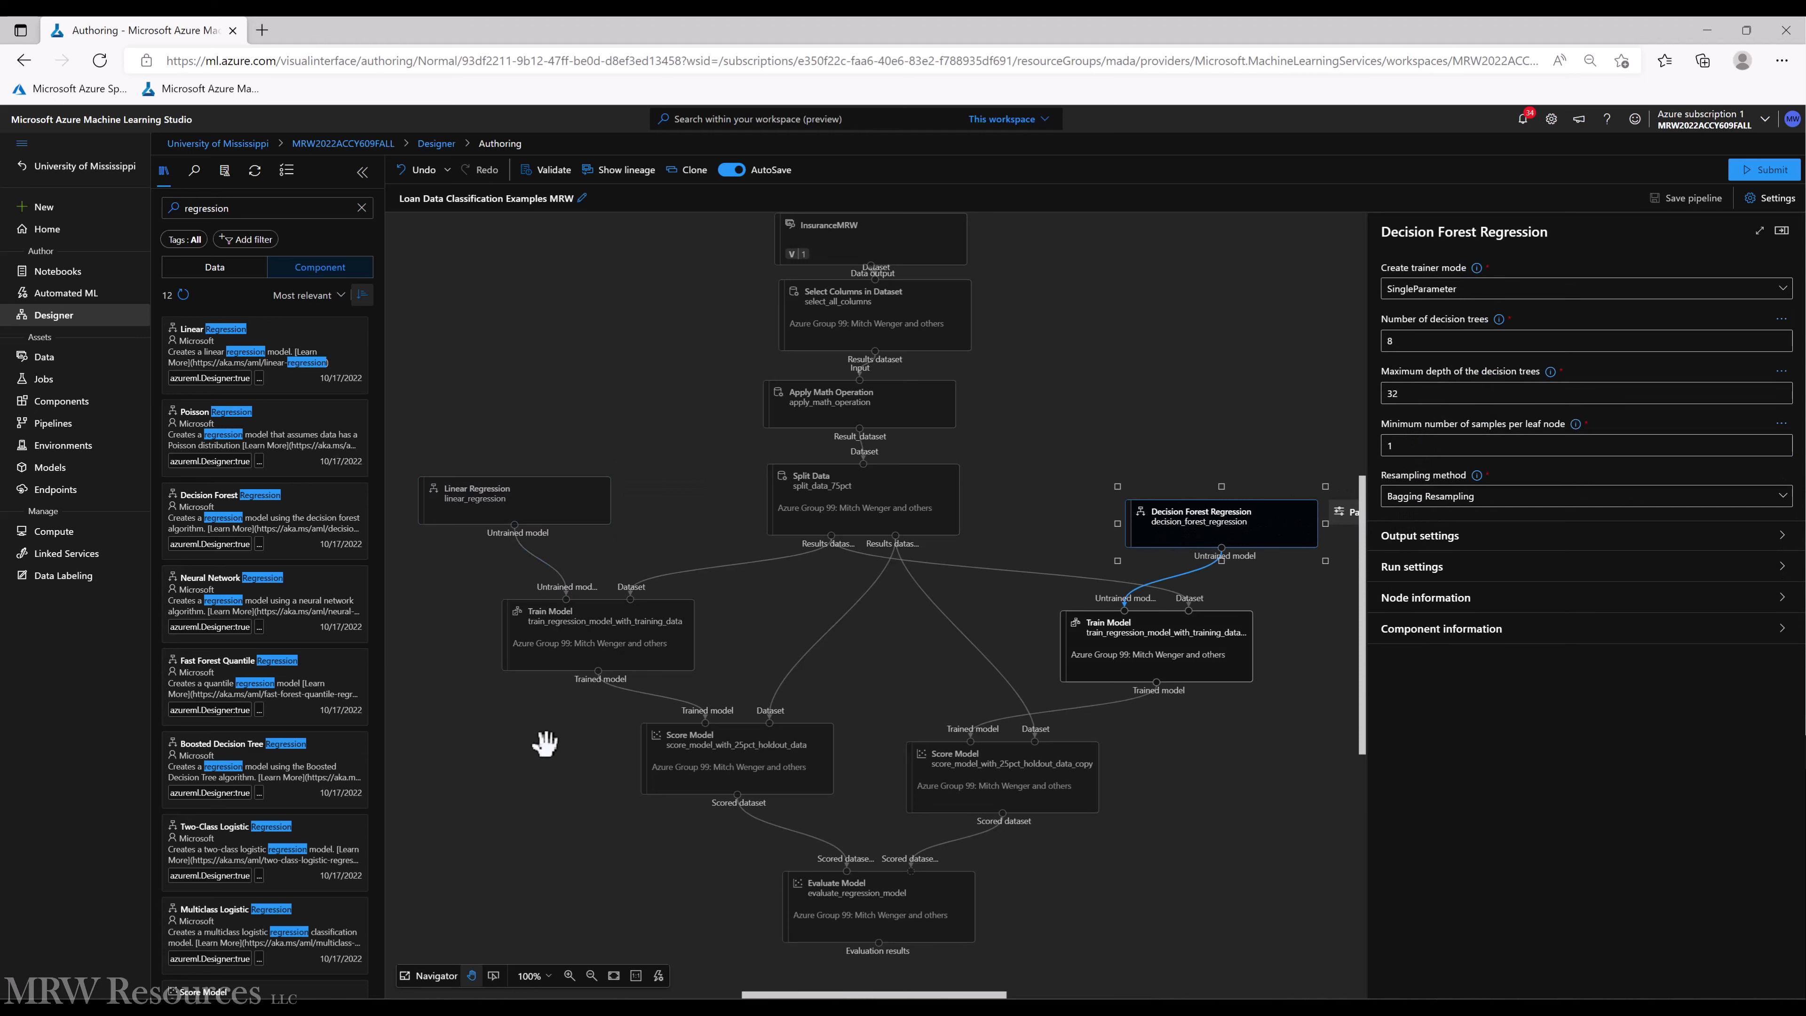
Replace the label column of the Train Model fed by Linear Regression with charges
right_click(592, 623)
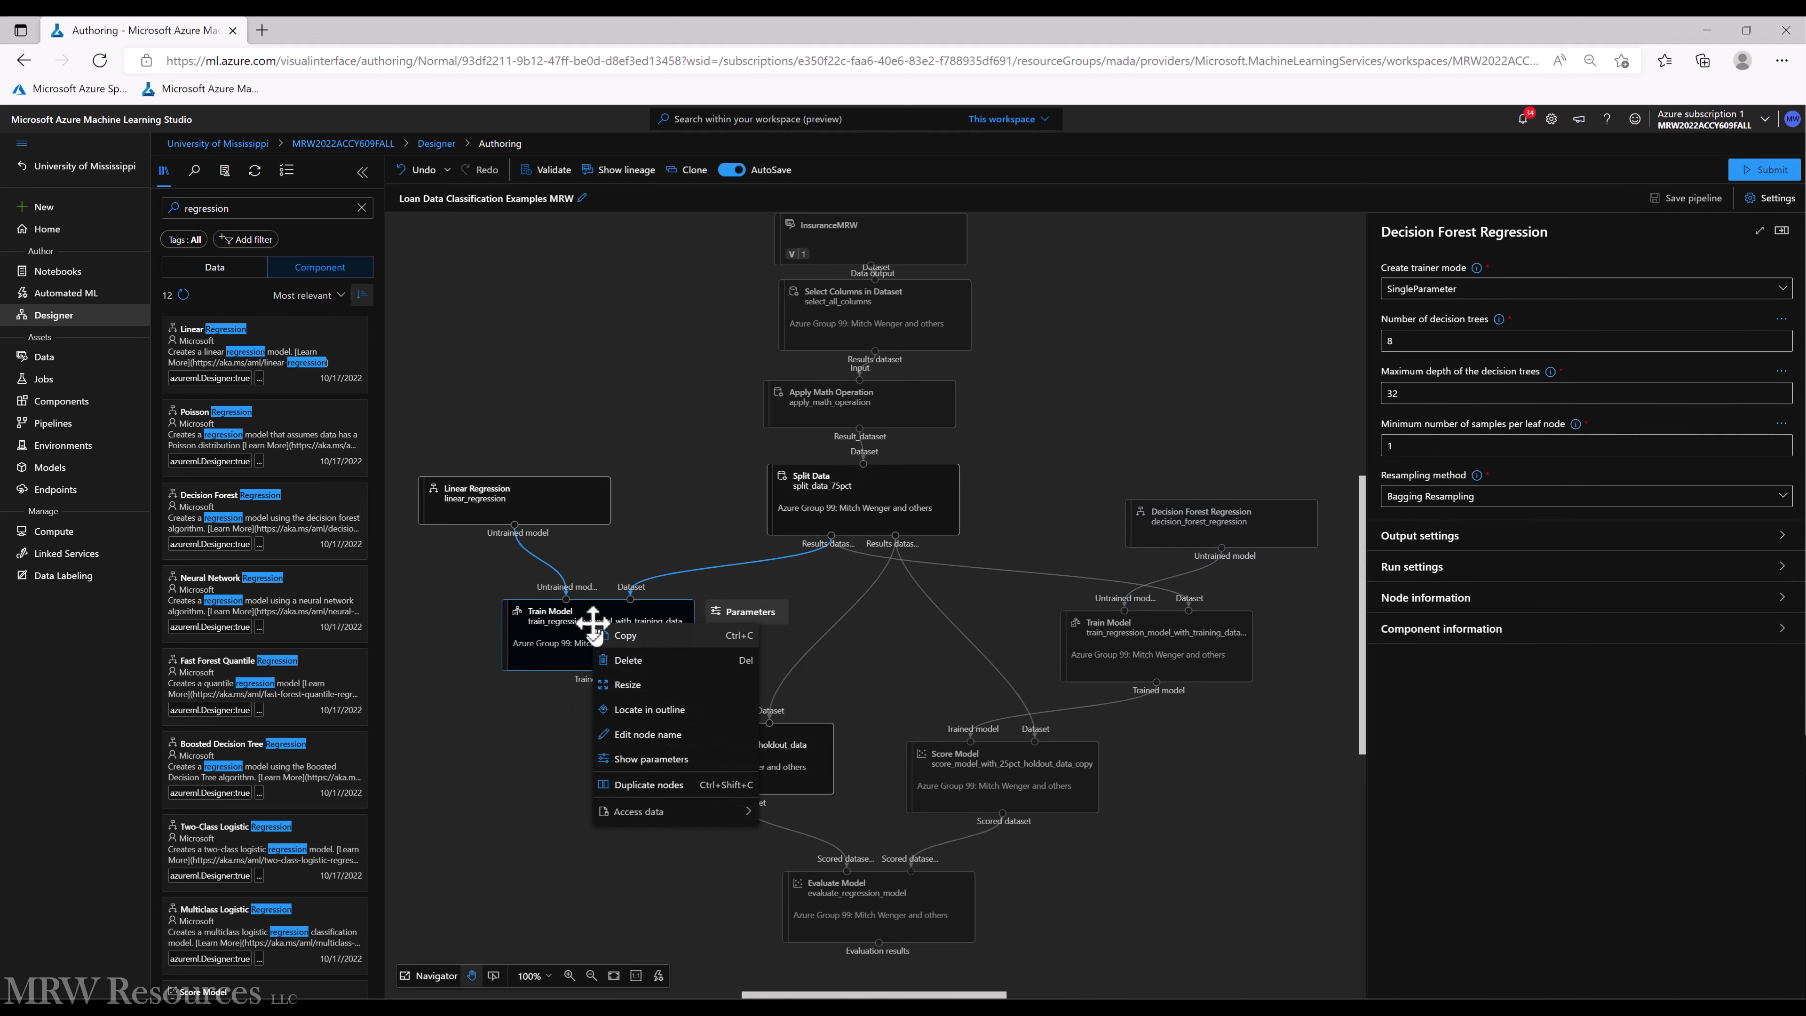
click(565, 626)
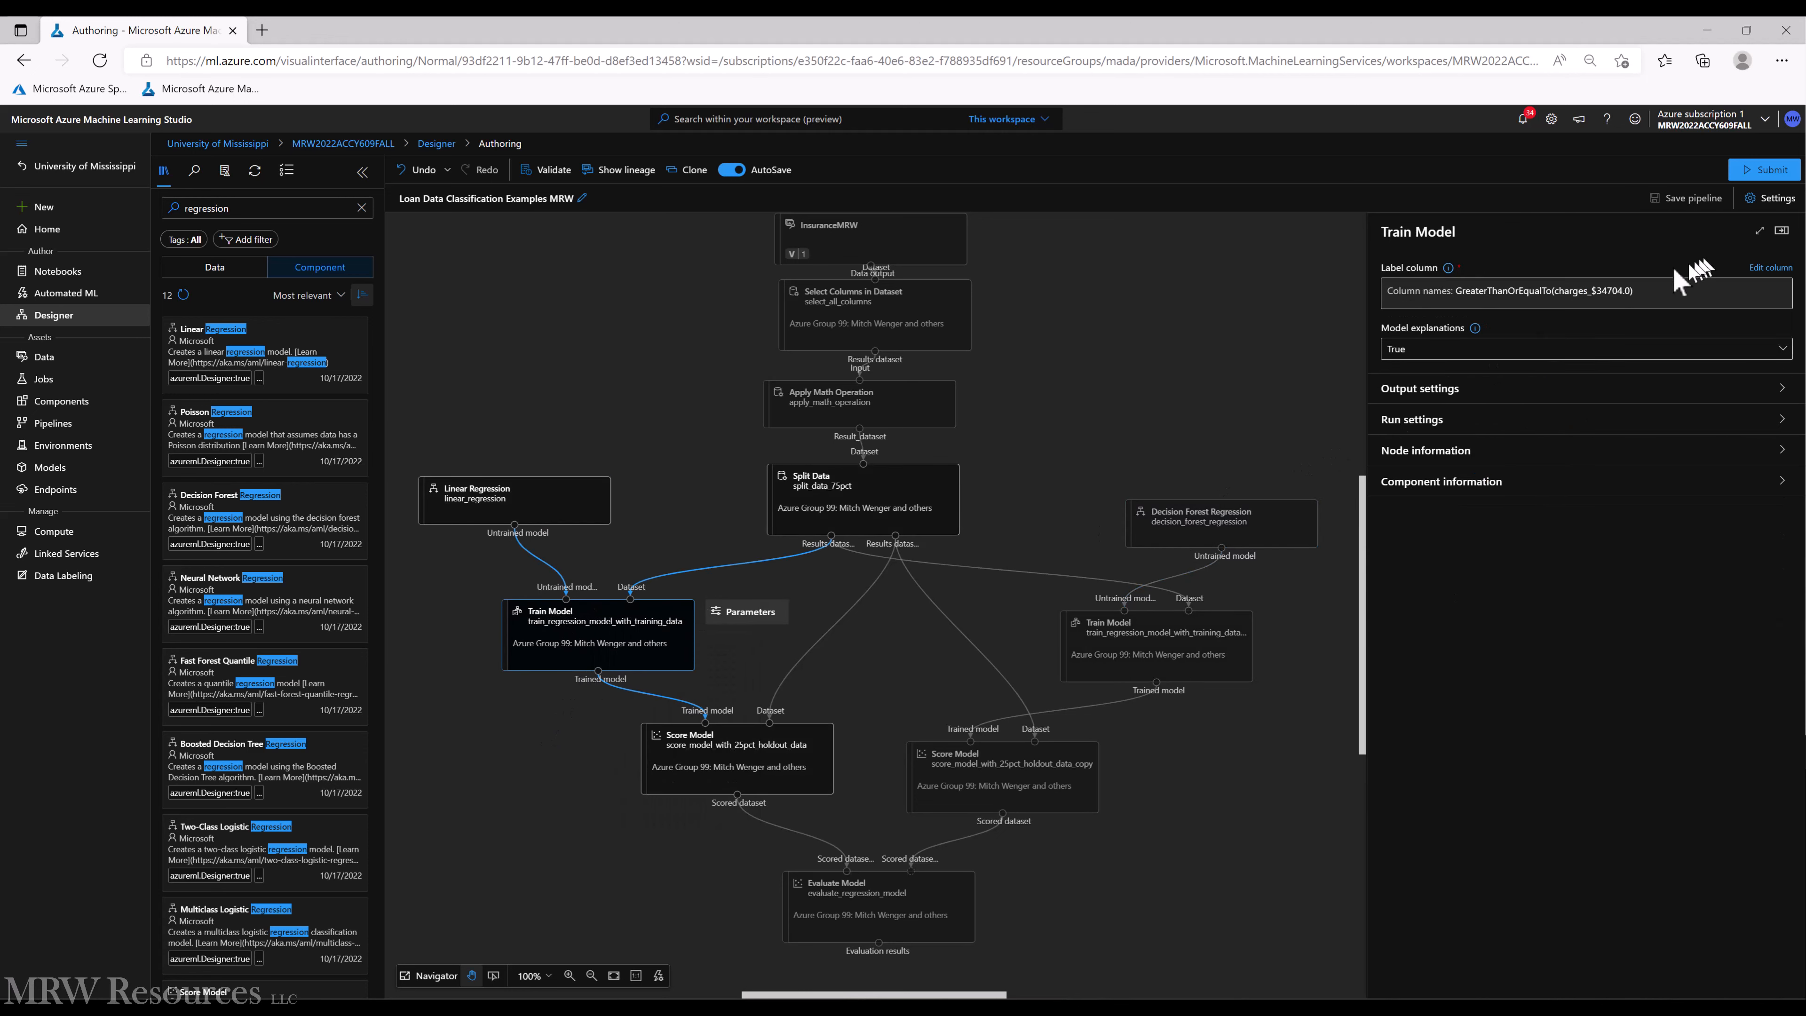
click(1770, 268)
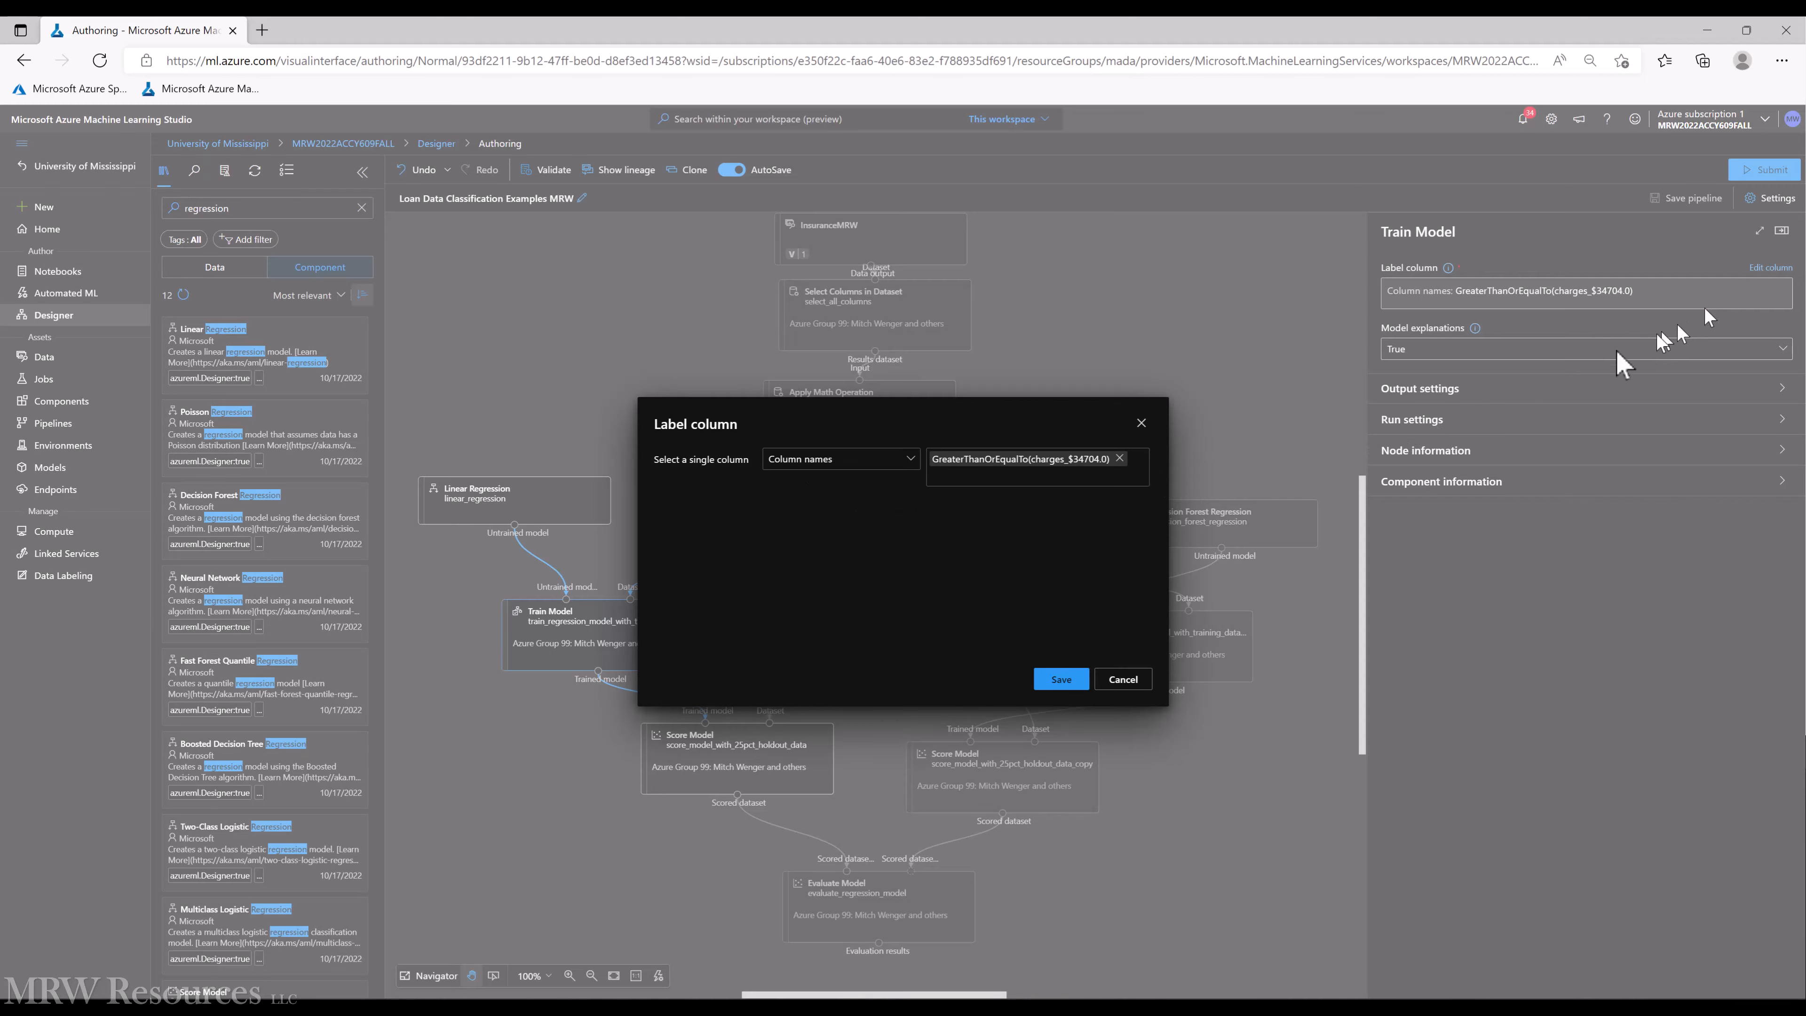
click(1119, 458)
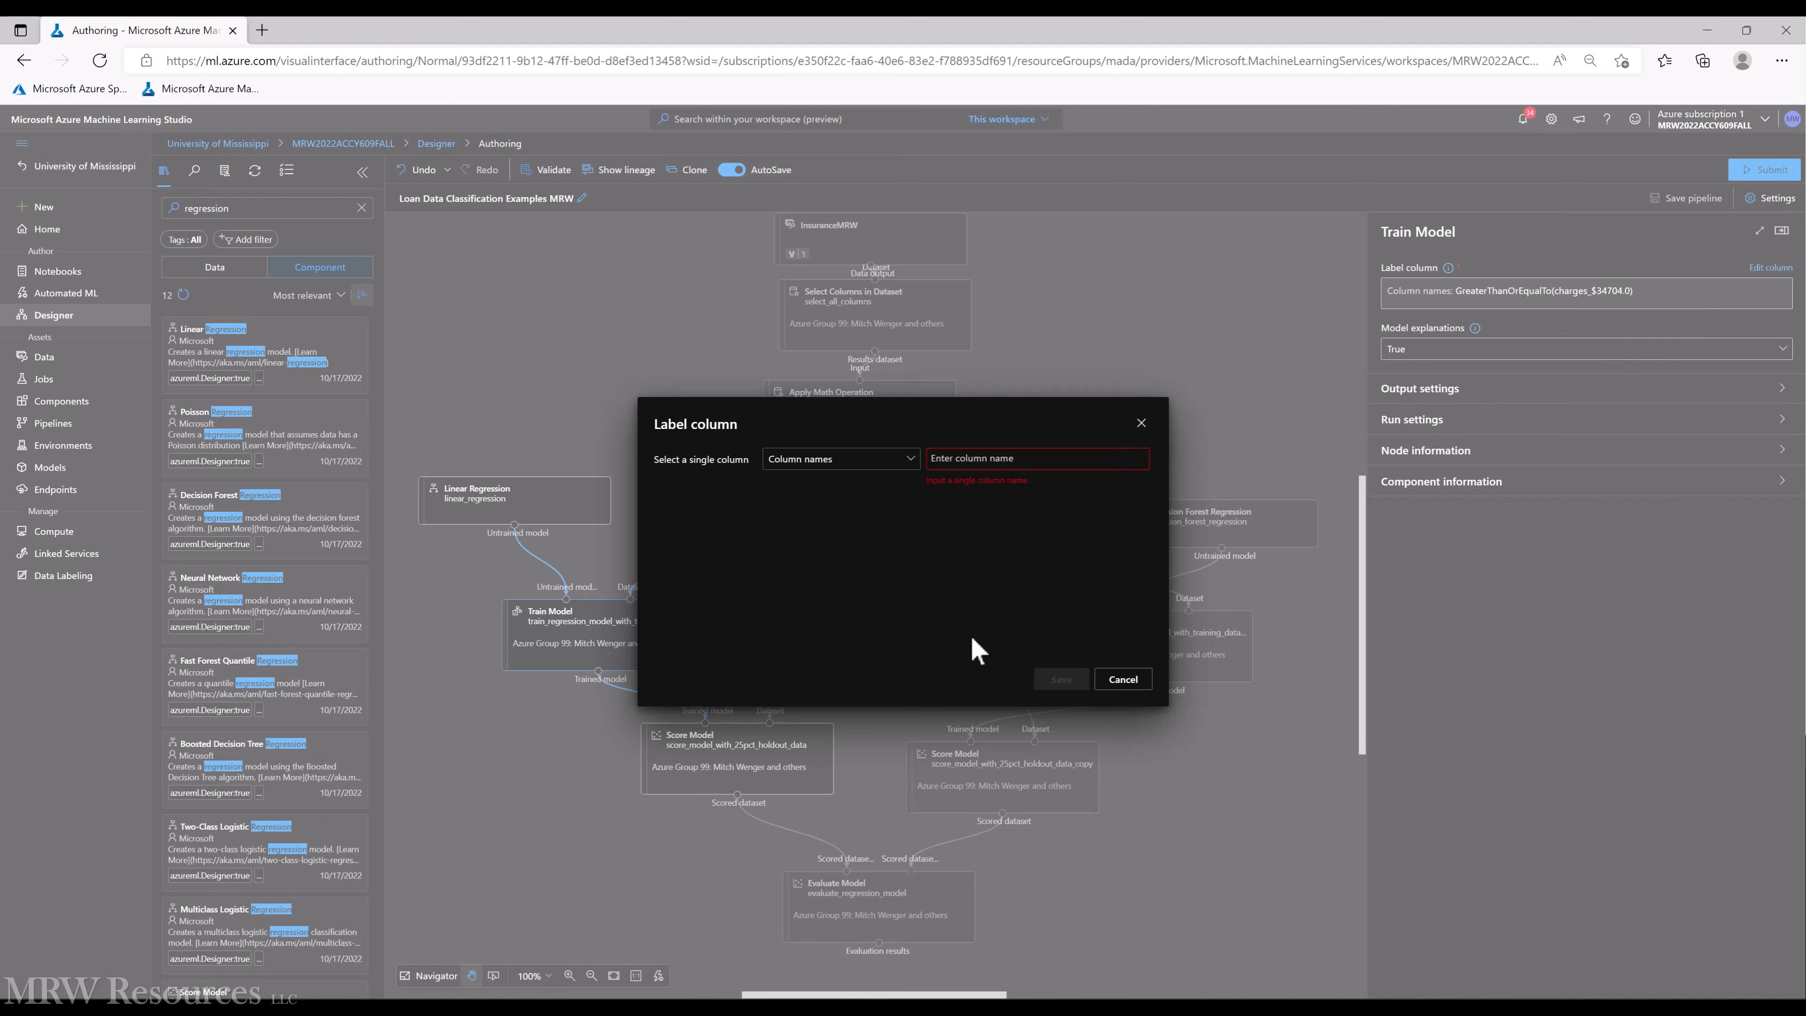
click(973, 458)
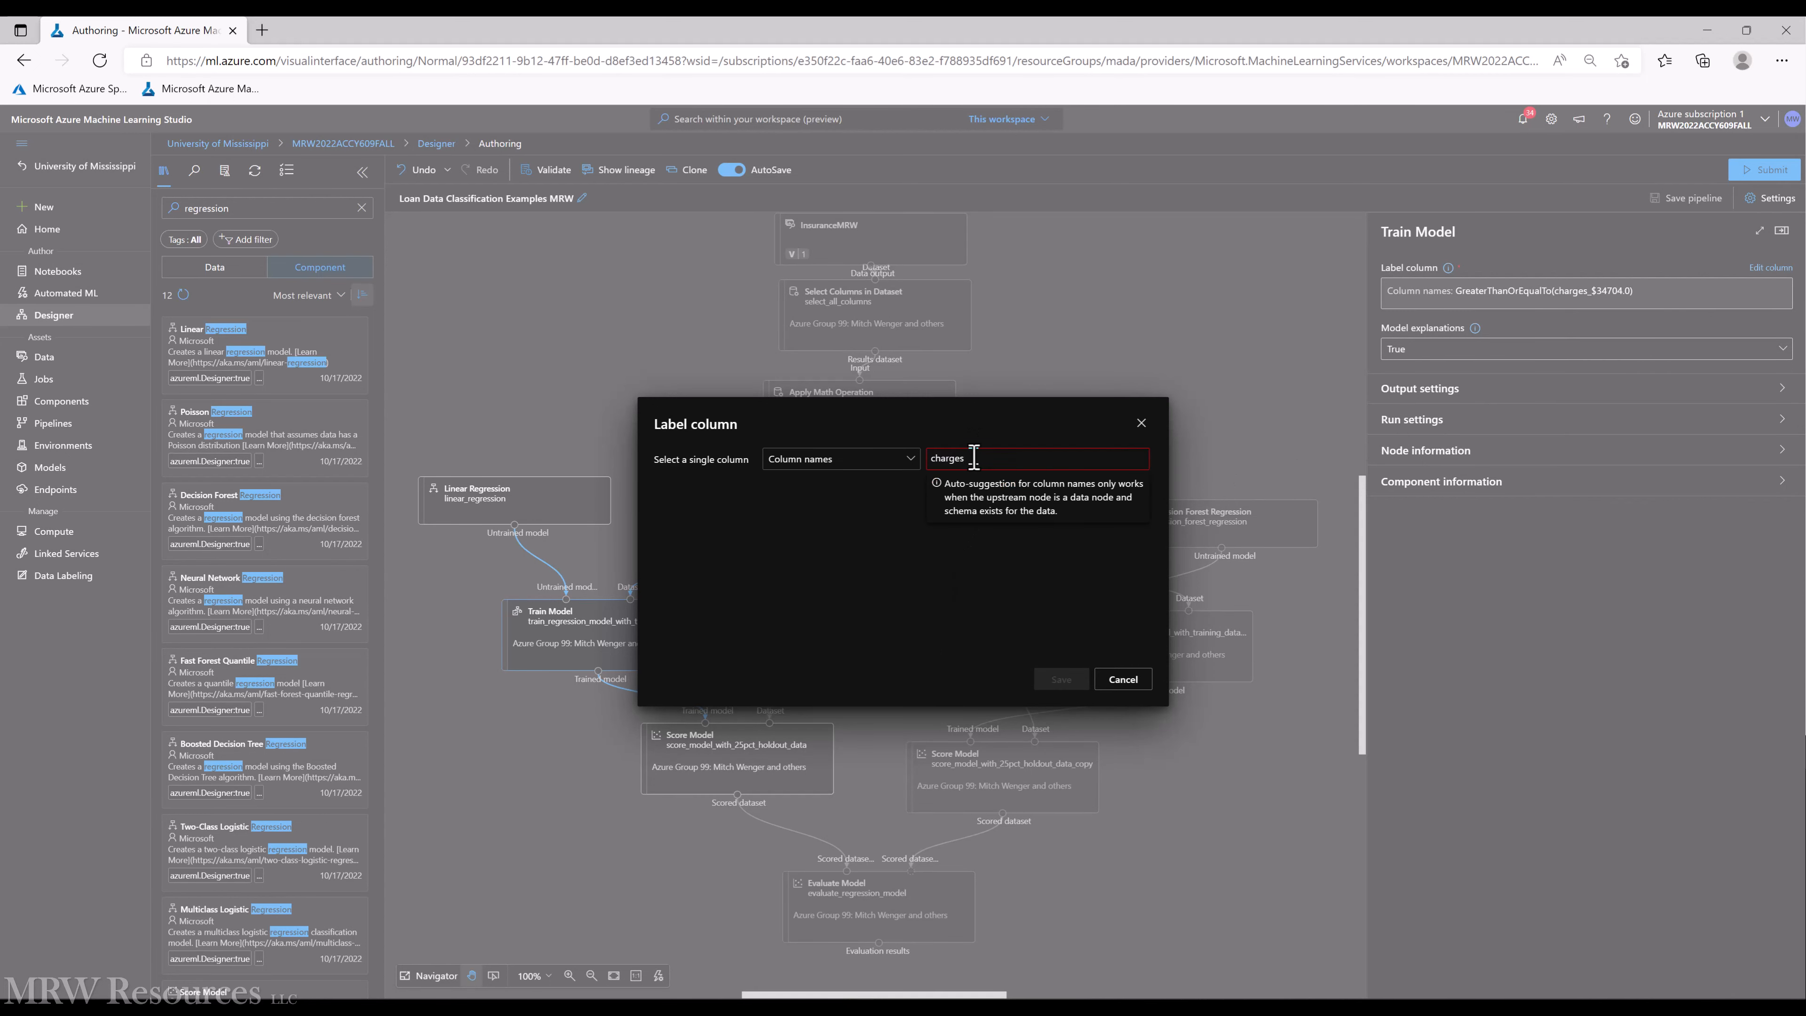
key(Return)
click(1059, 679)
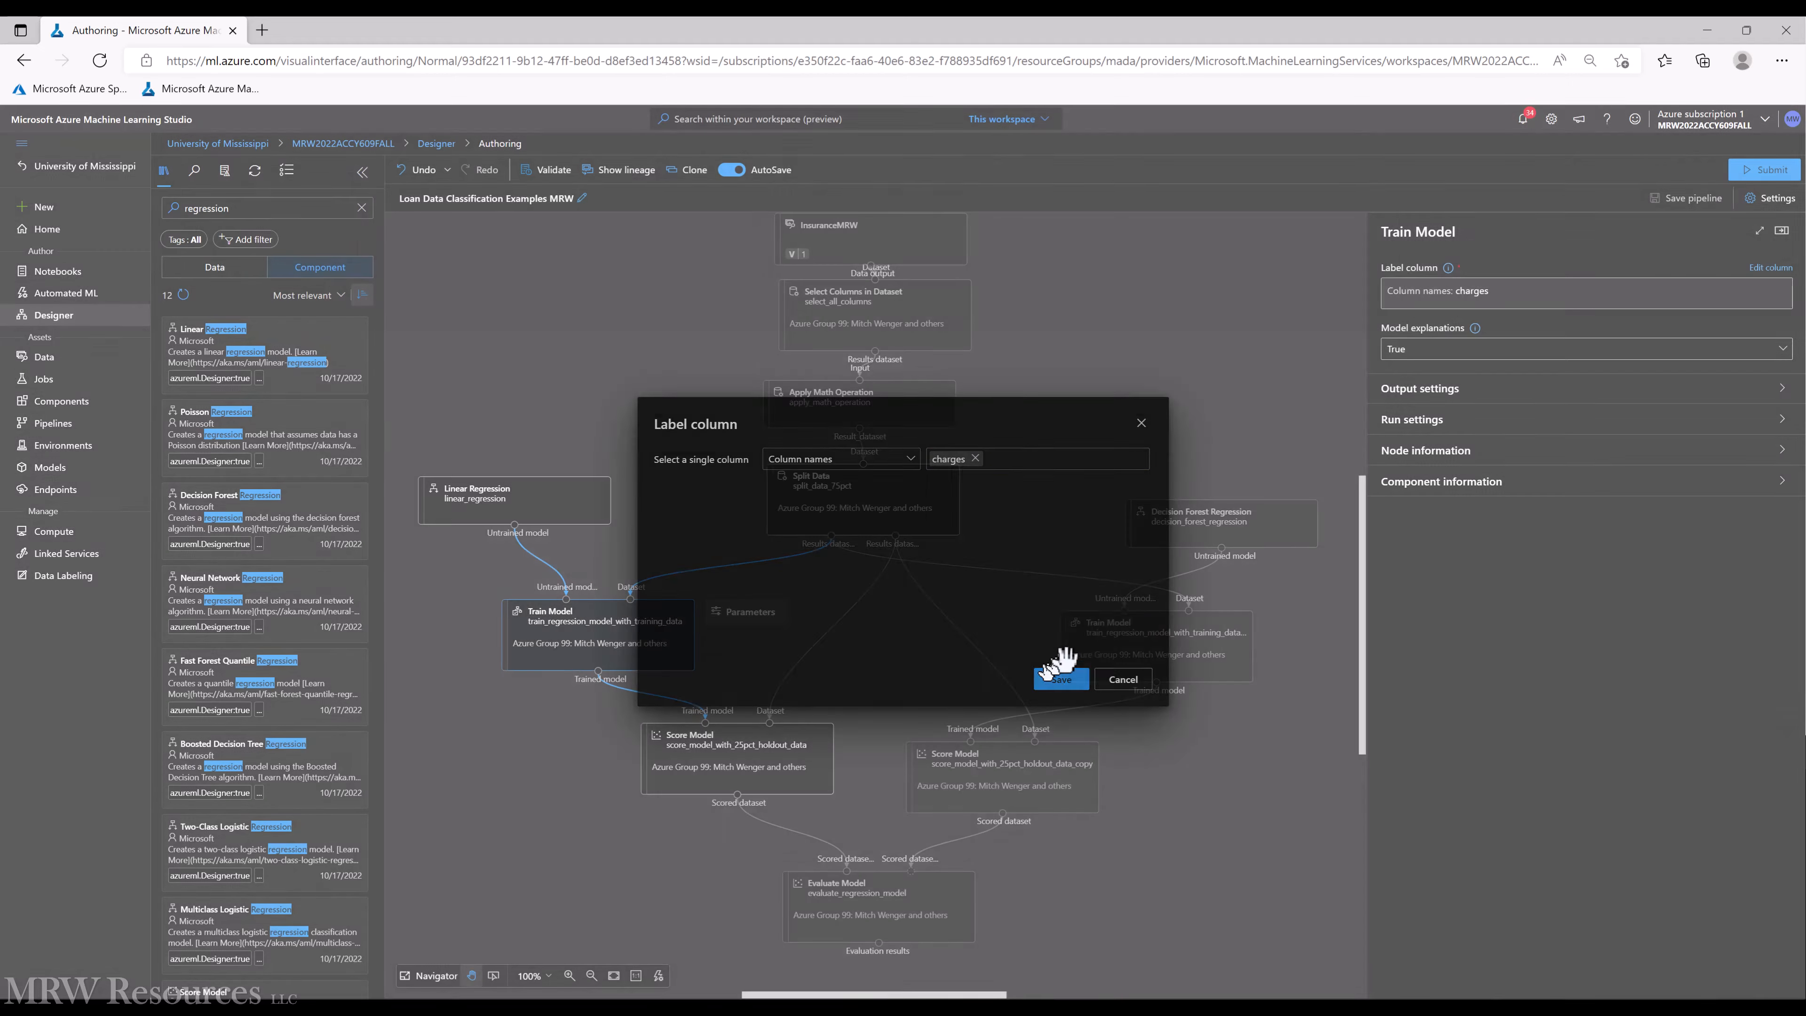
Replace the label column of the Train Model fed by Decision Forest Regression with charges
click(1141, 642)
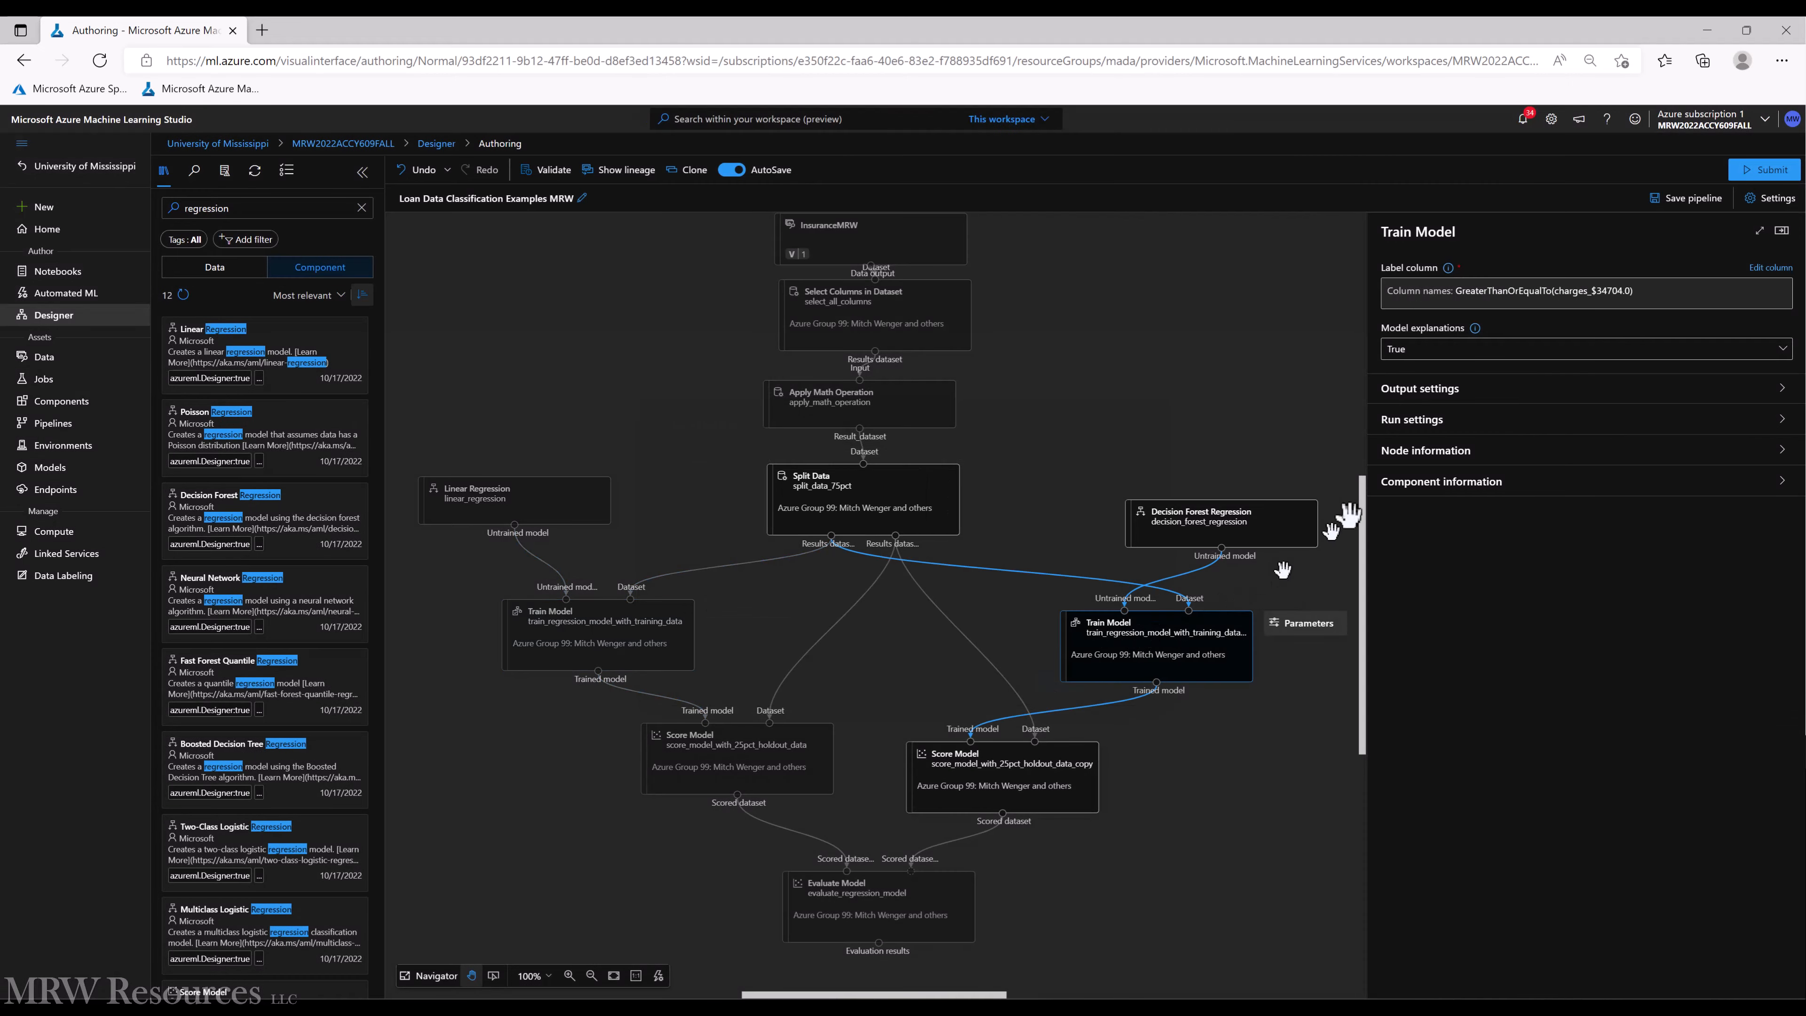
click(1770, 268)
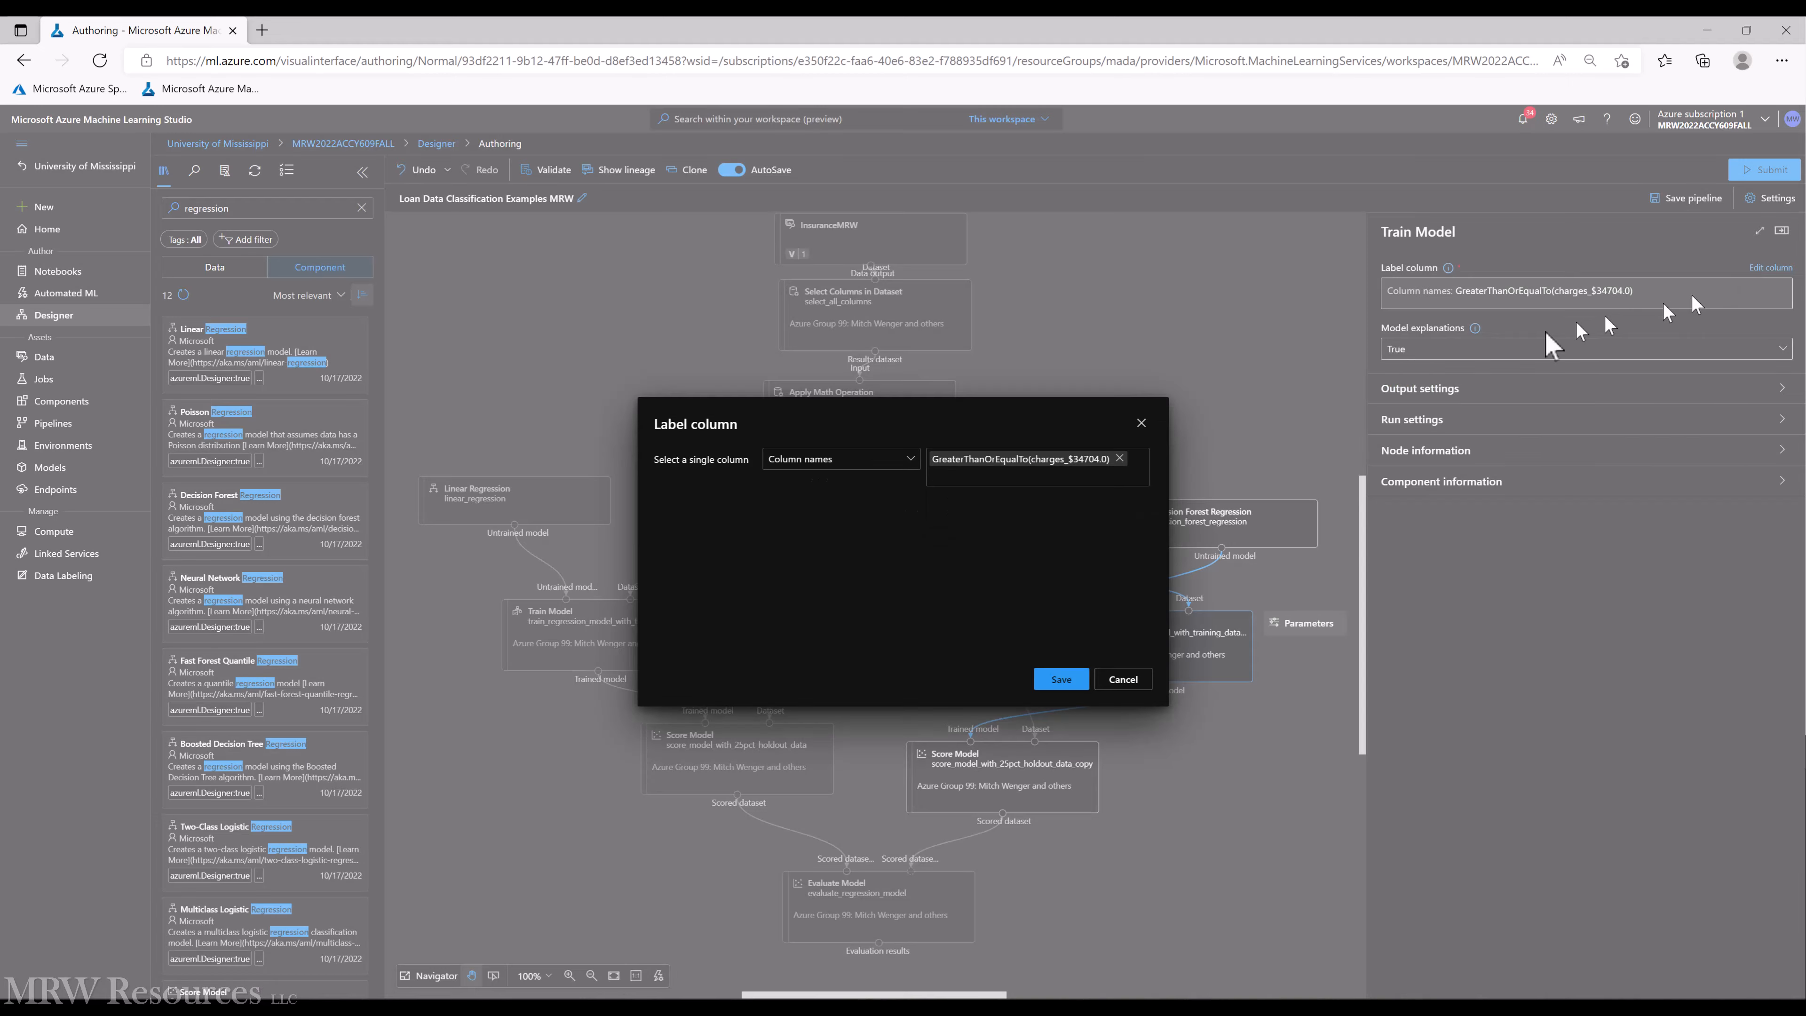
click(1121, 459)
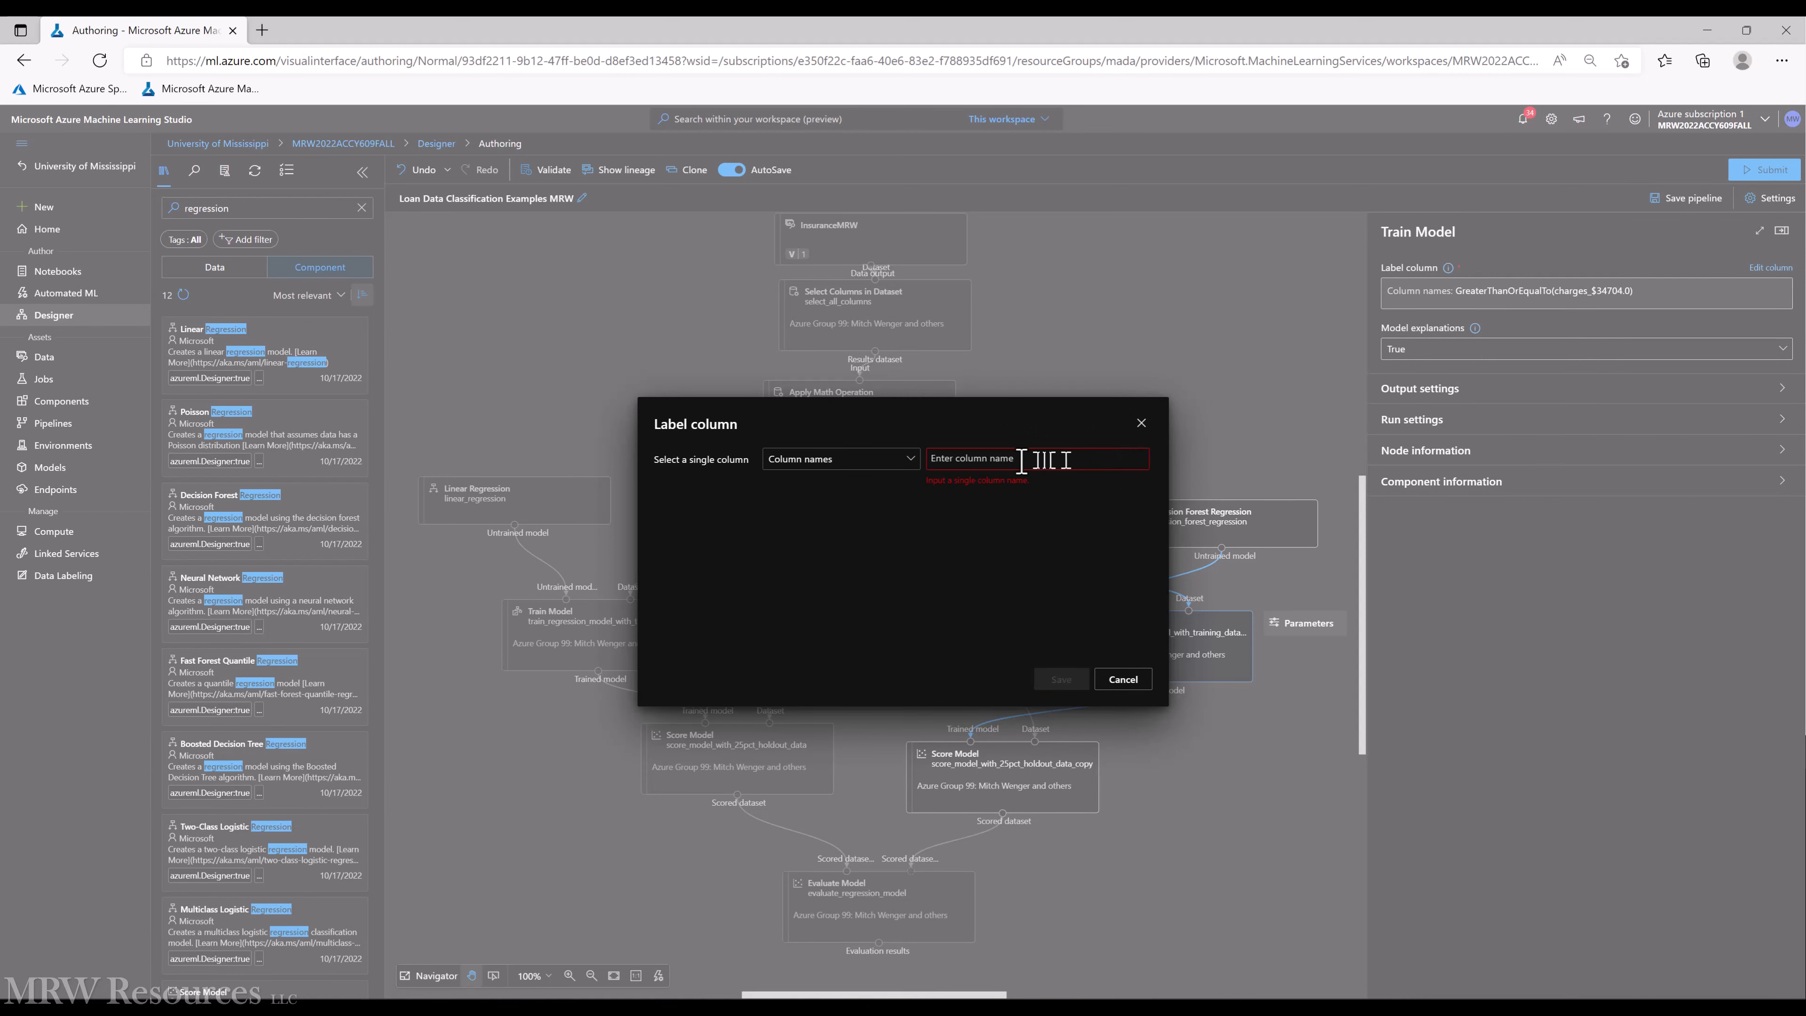
click(1010, 460)
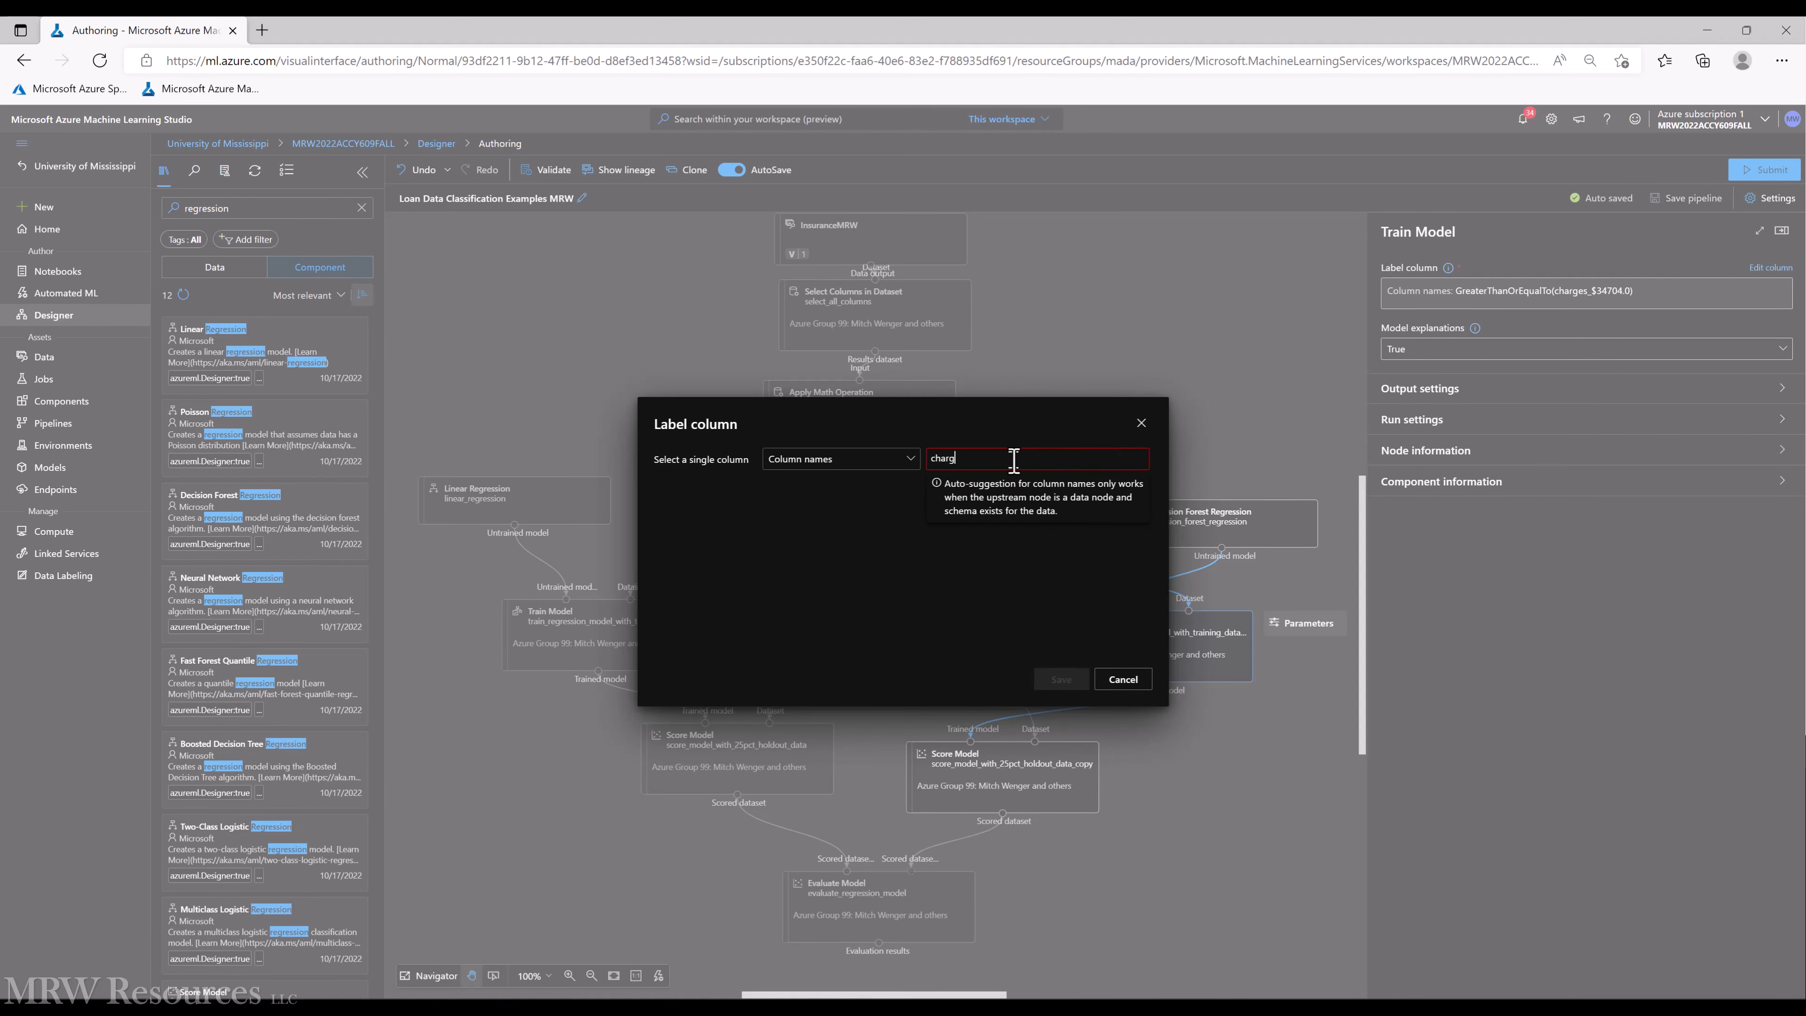
text(charges)
key(Return)
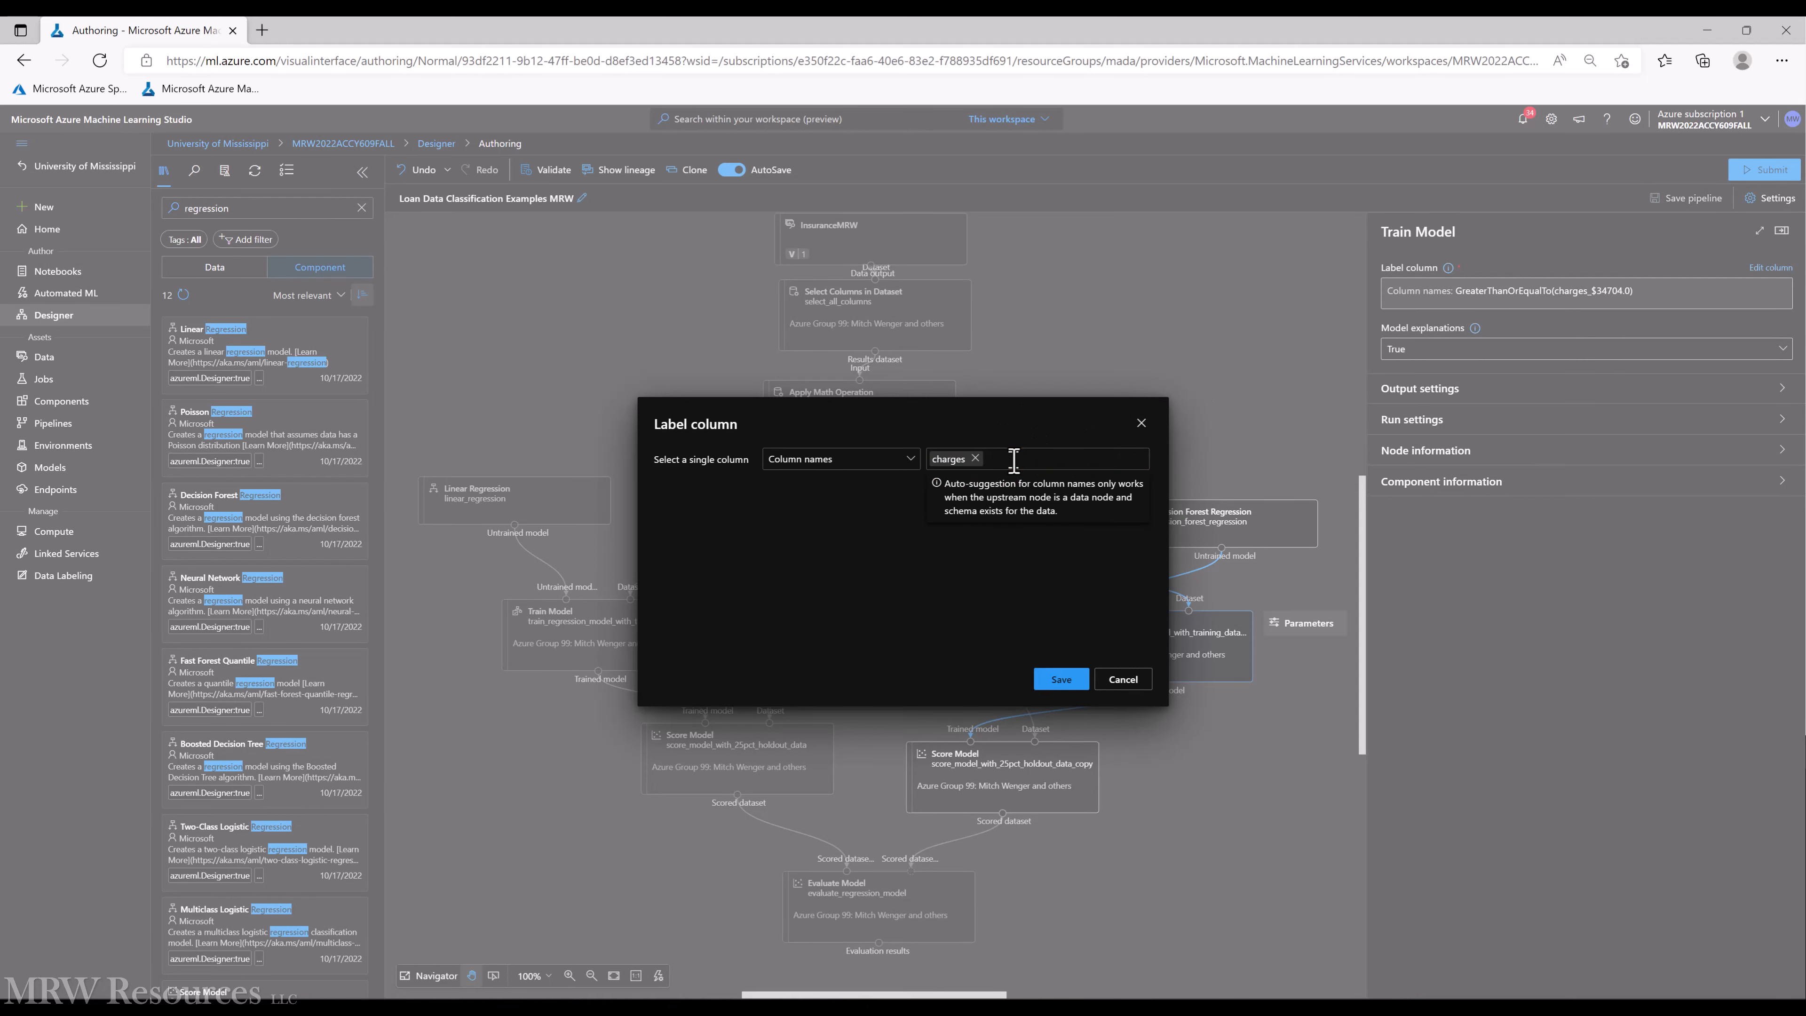
click(1057, 680)
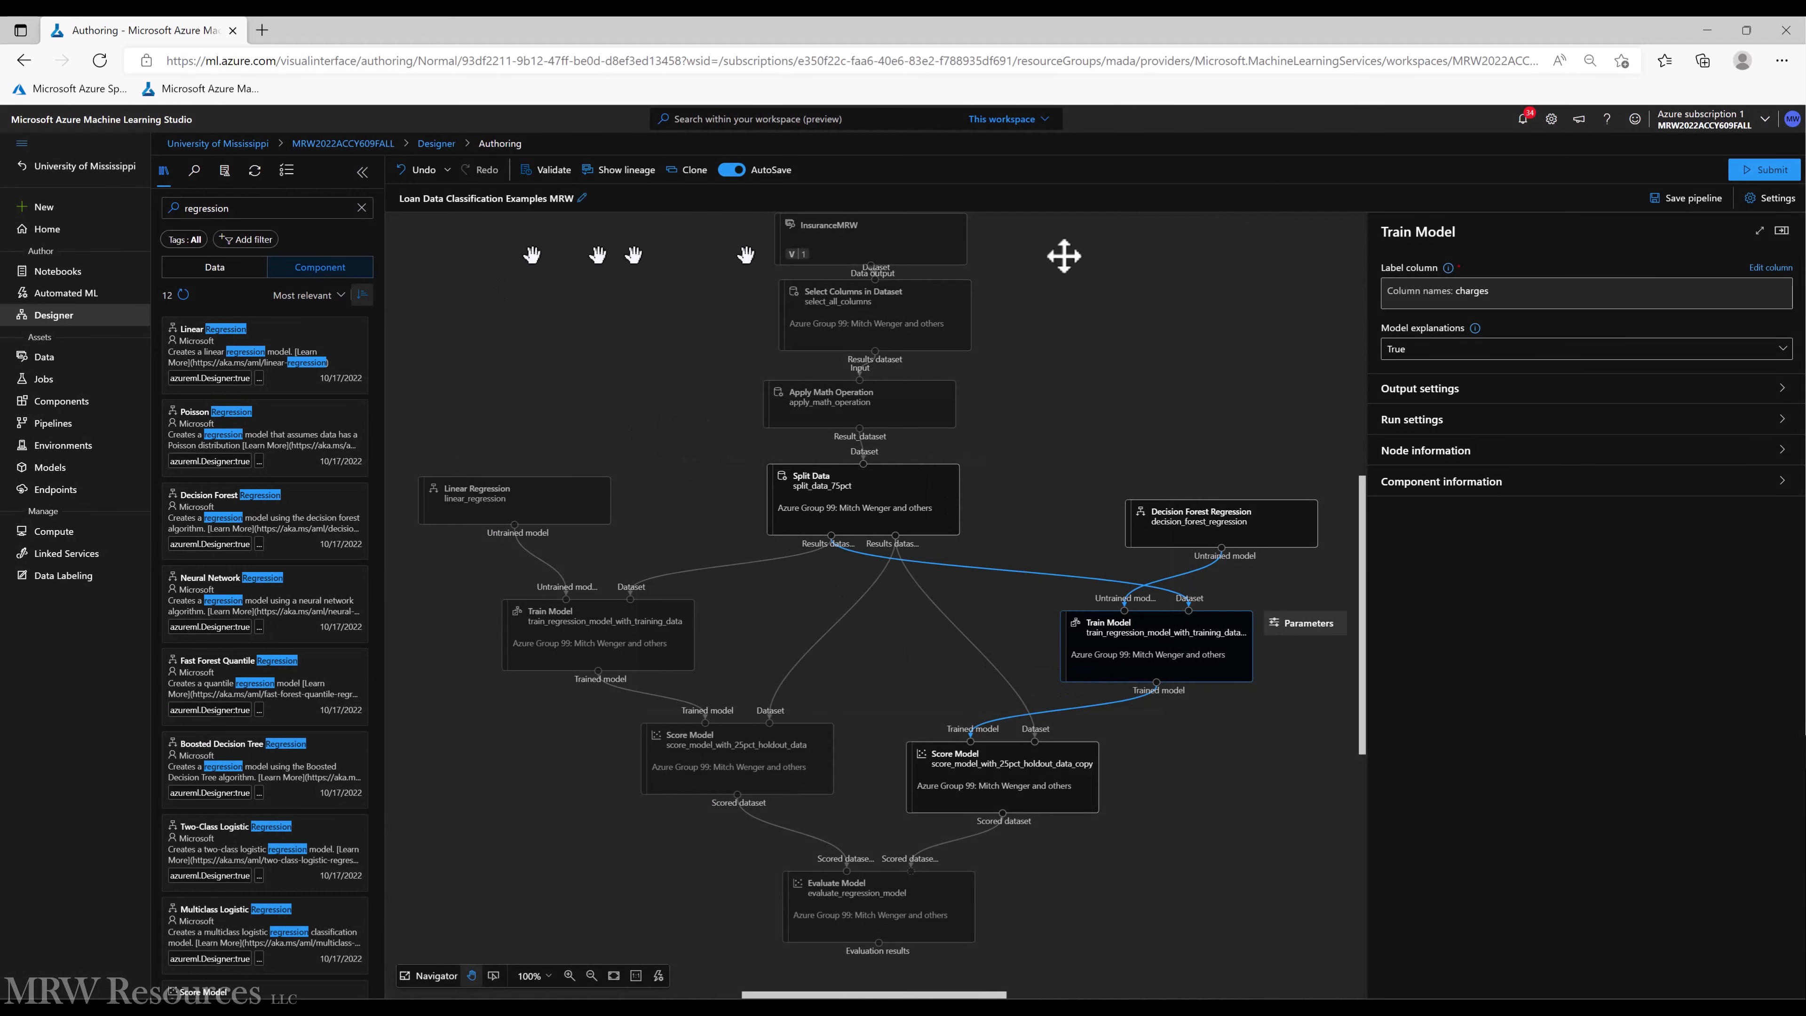
Submit the regression pipeline as a job under the new experiment LoanDataClassificationExamplesMRW
click(1770, 174)
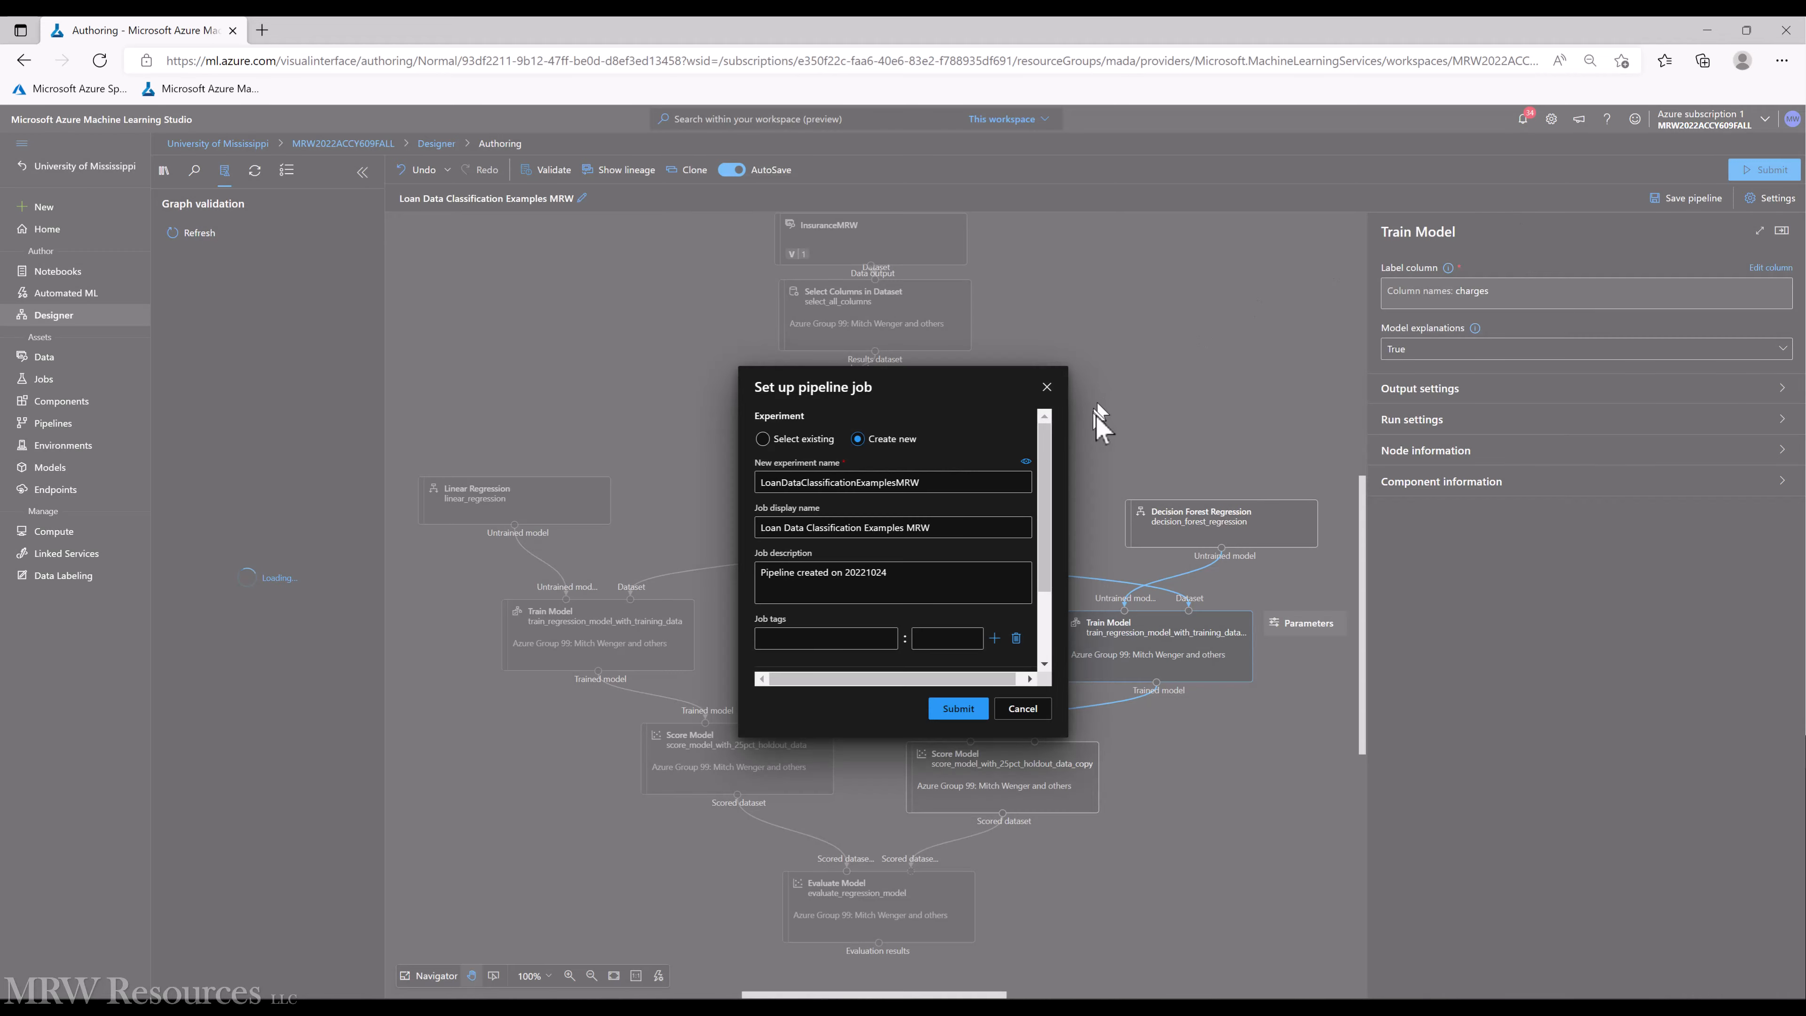
click(969, 709)
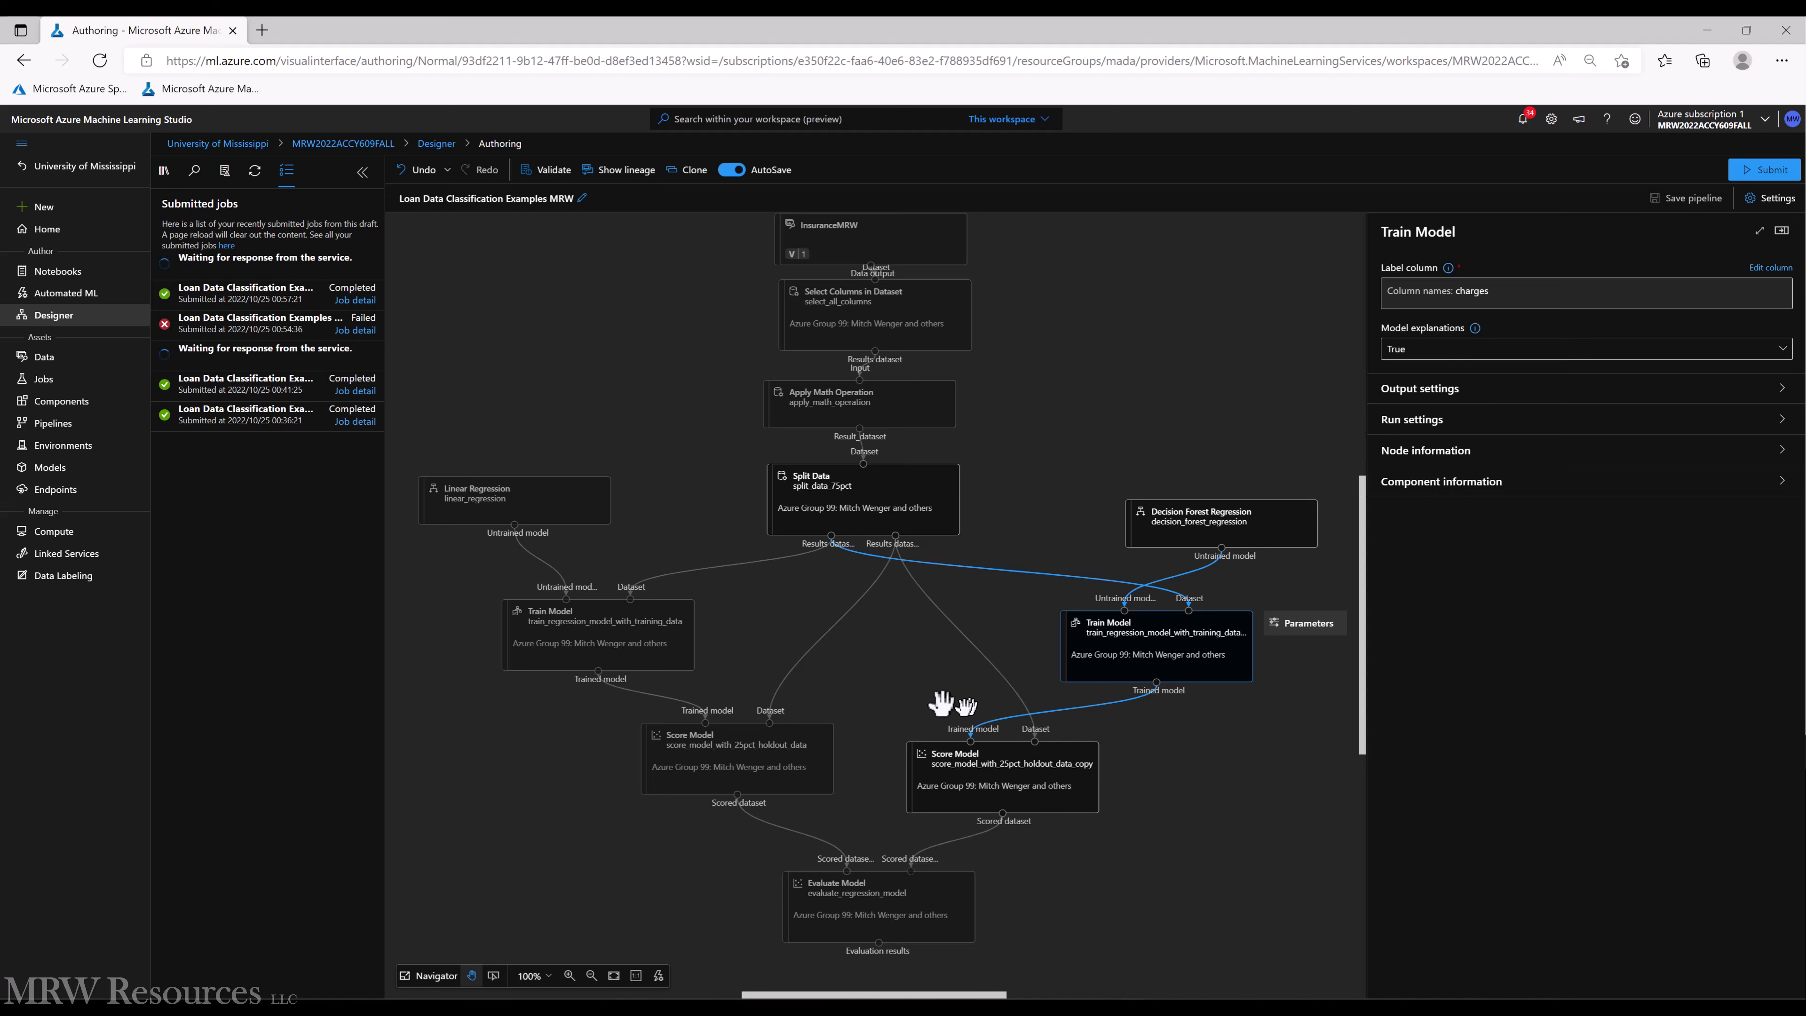
click(551, 374)
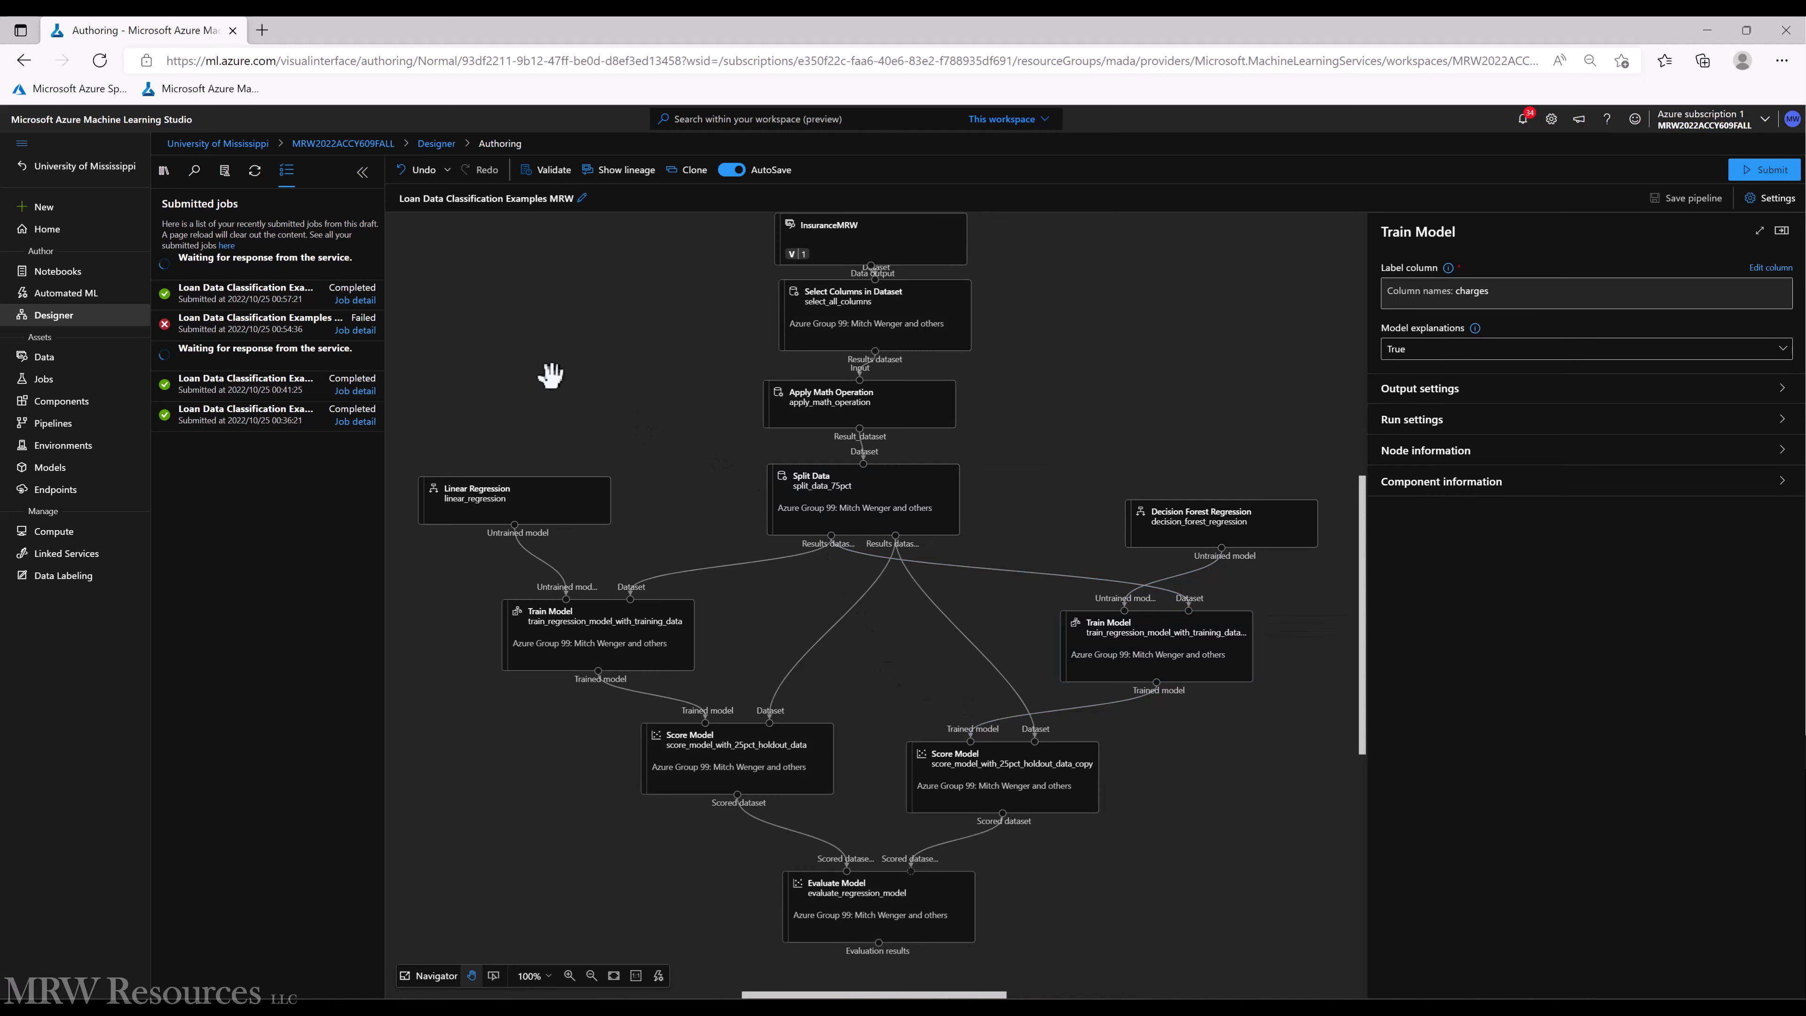
Open the workspace's jobs in a new browser tab and show the submitted Loan Data Classification Examples MRW job
right_click(44, 378)
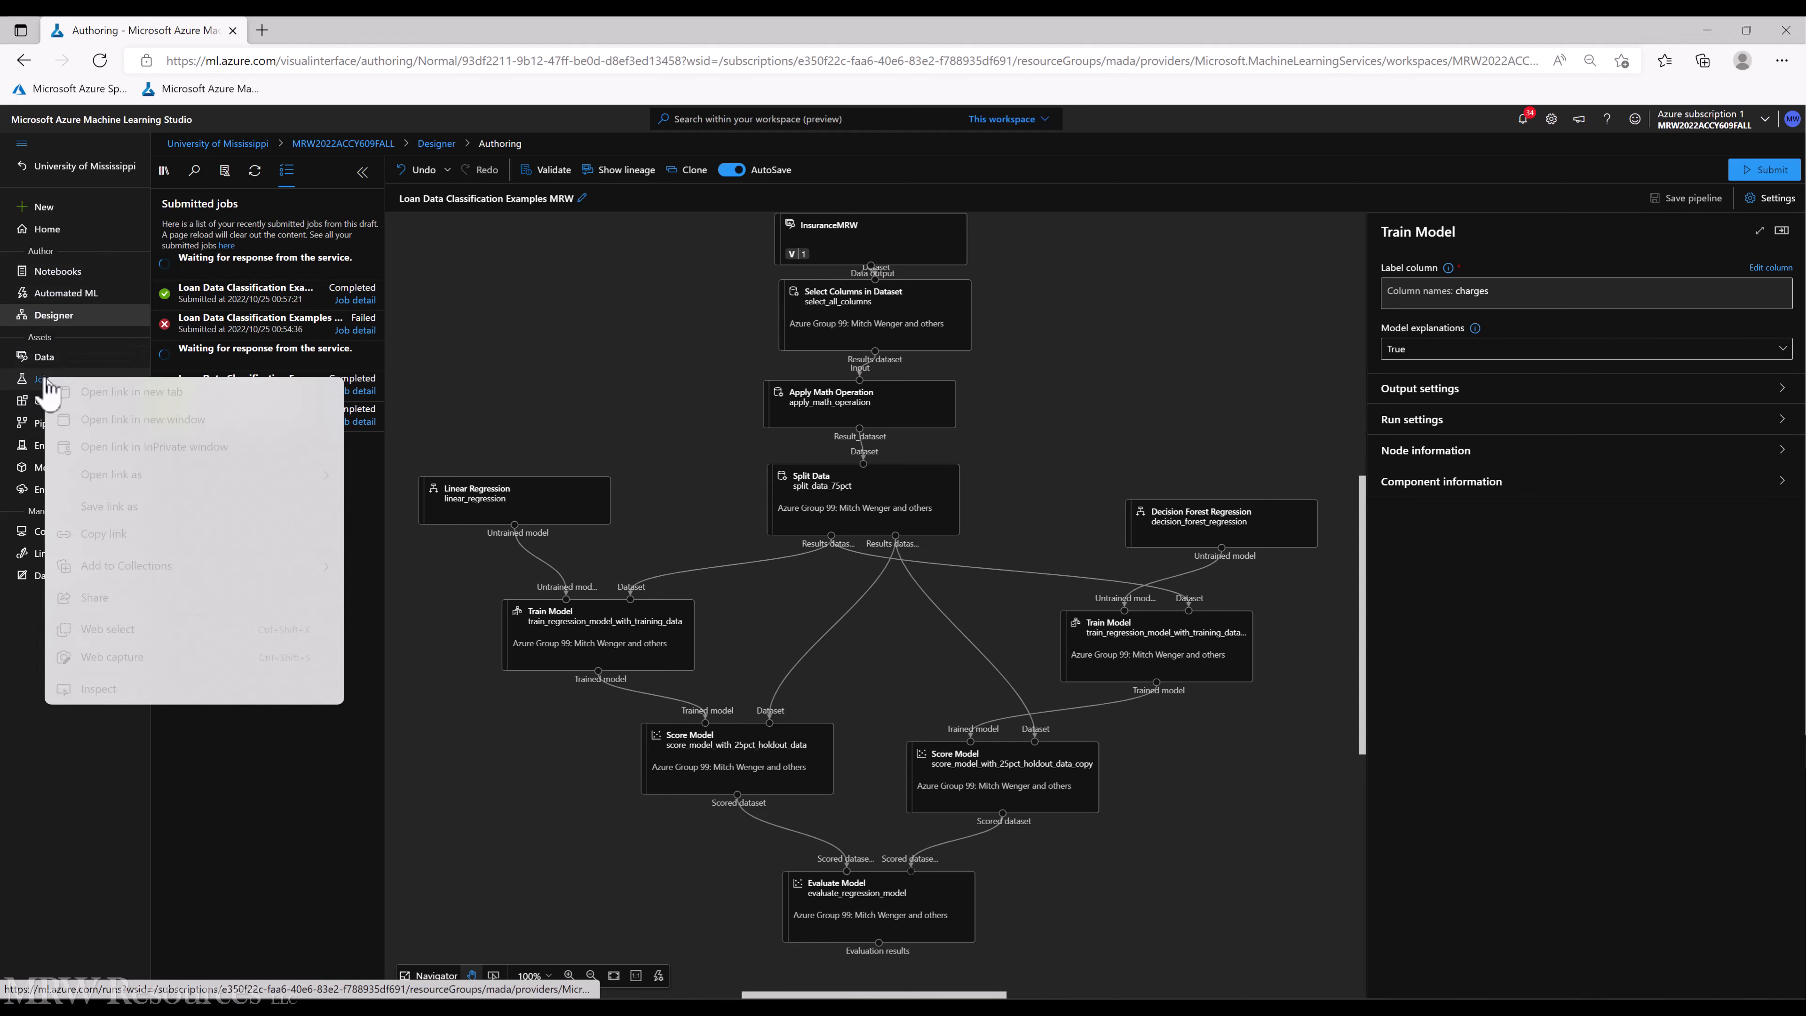
click(96, 393)
click(327, 31)
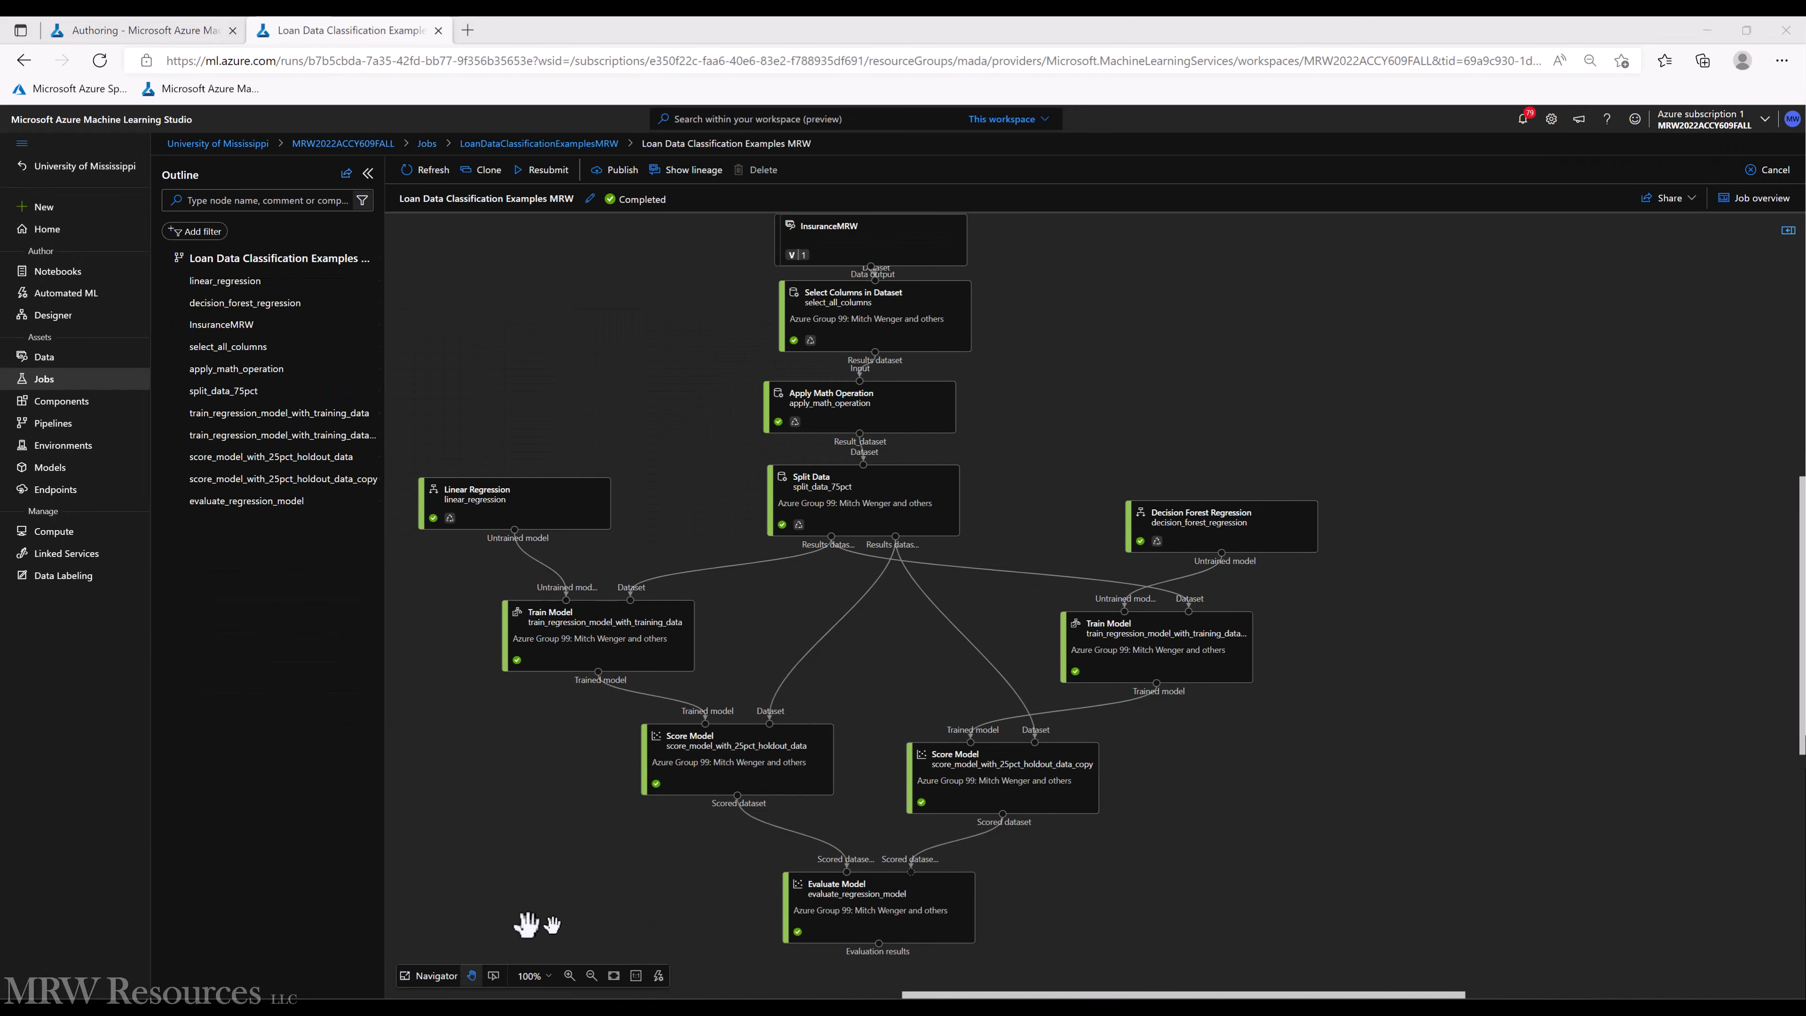
Preview the Evaluate Model results at full size, compare both models' error metrics and coefficient of determination, and close the preview
right_click(909, 903)
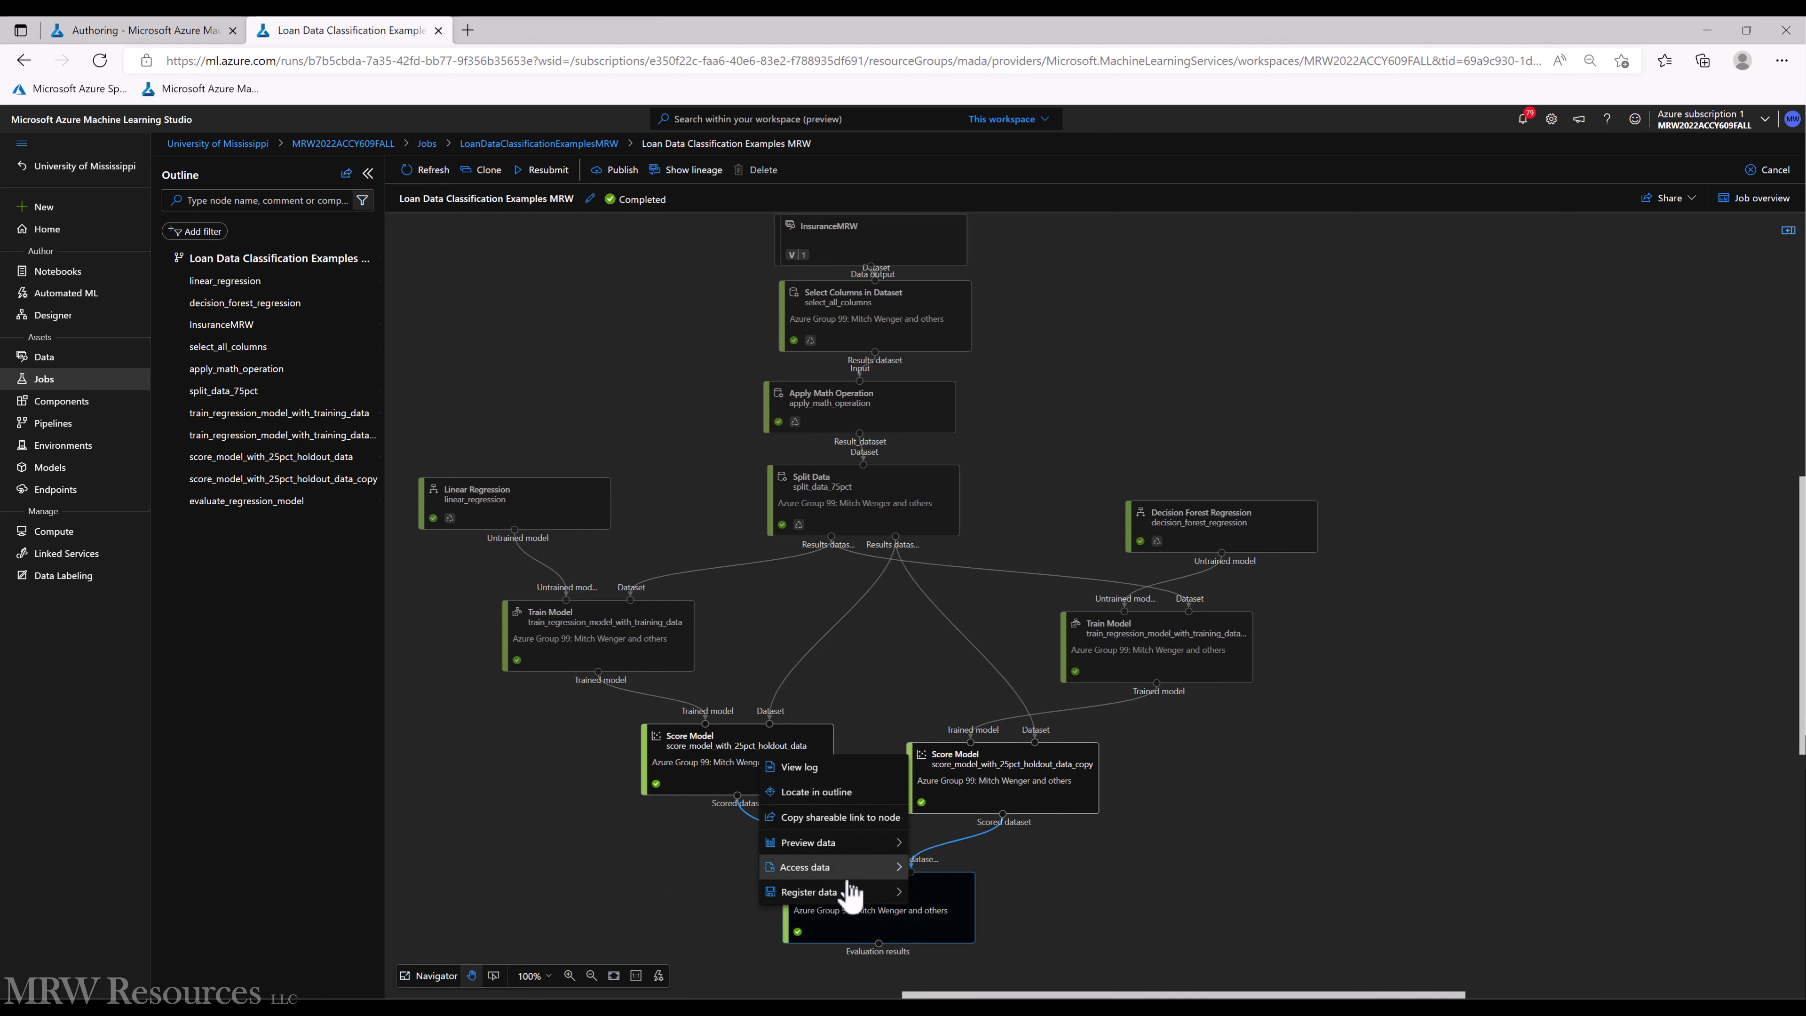
mouse_move(835, 864)
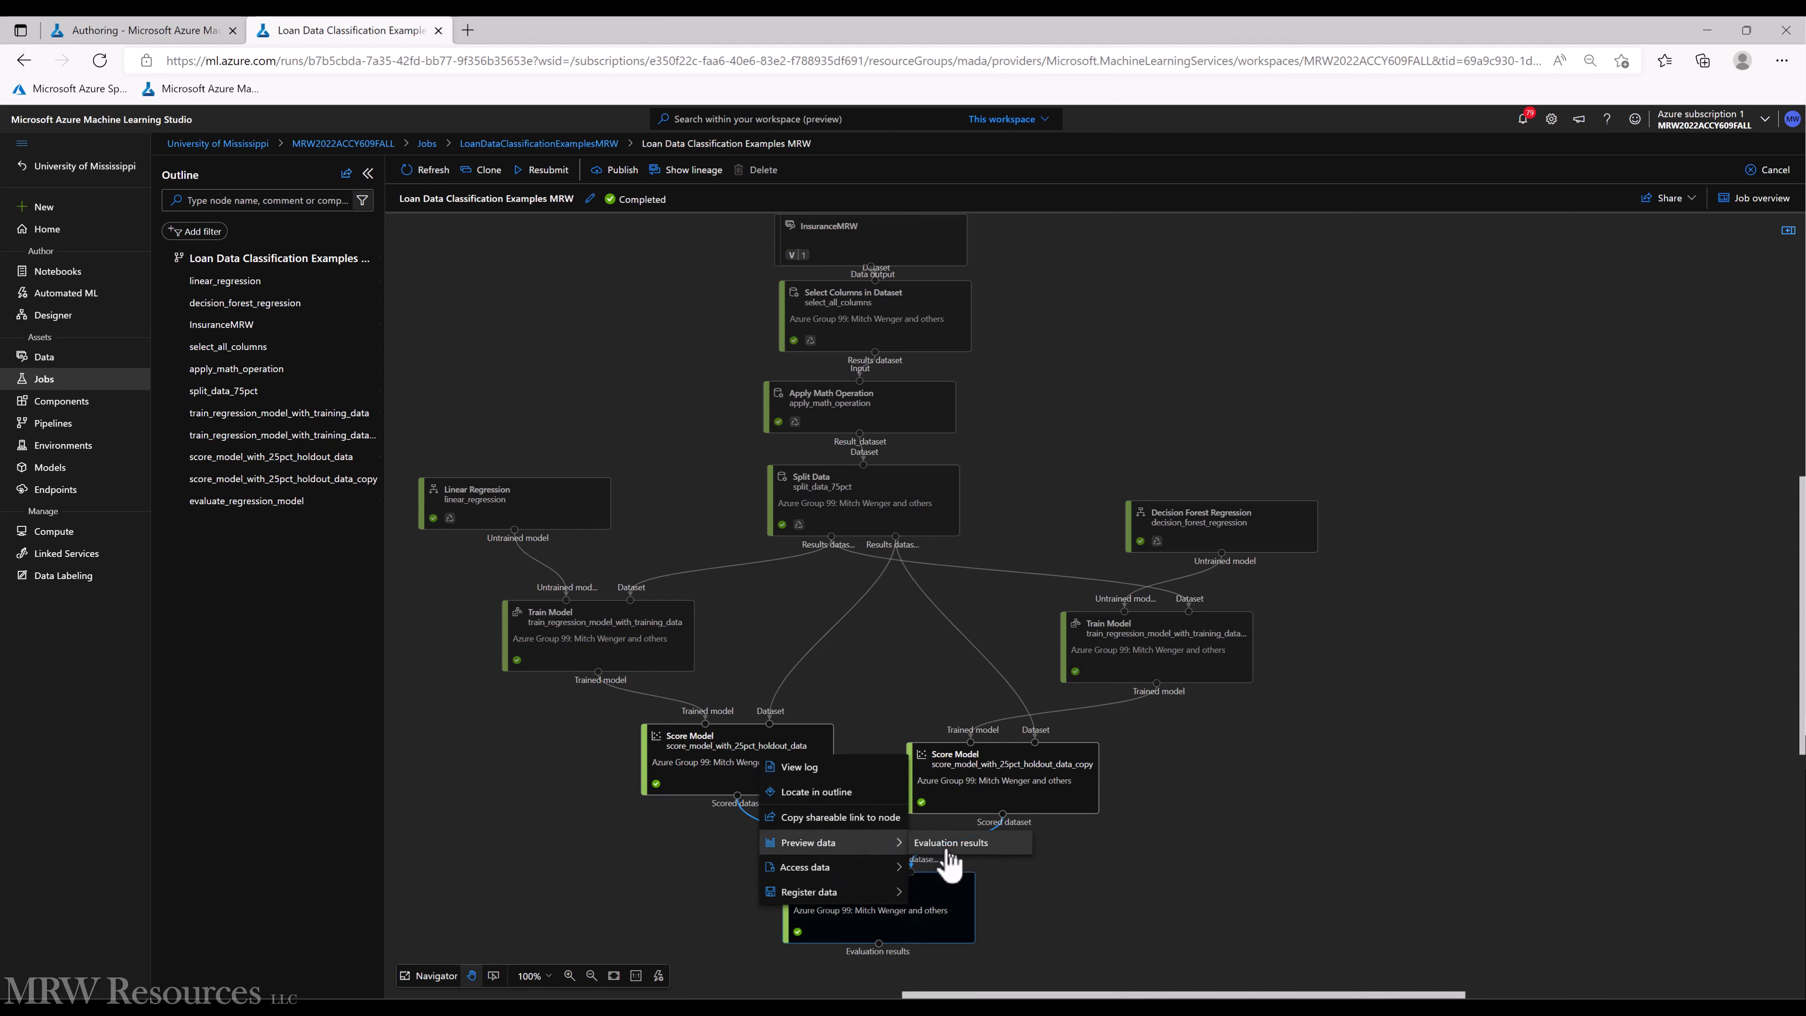
click(949, 867)
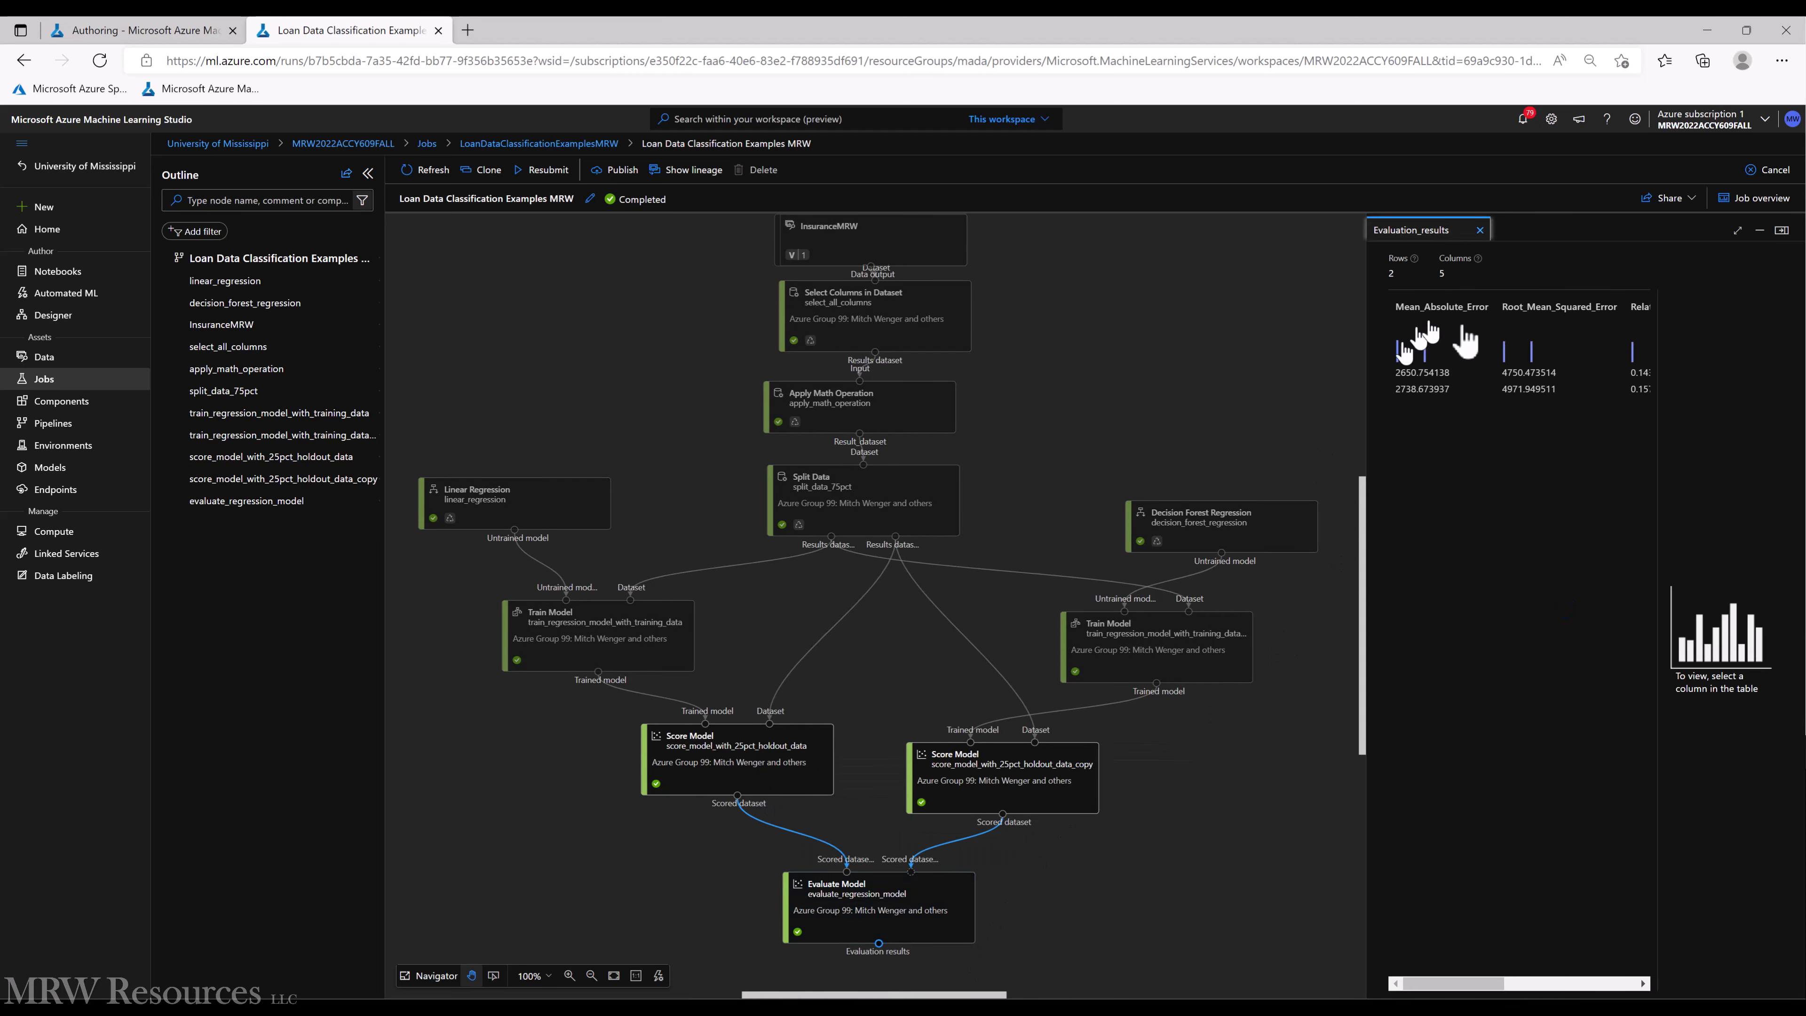
click(1737, 230)
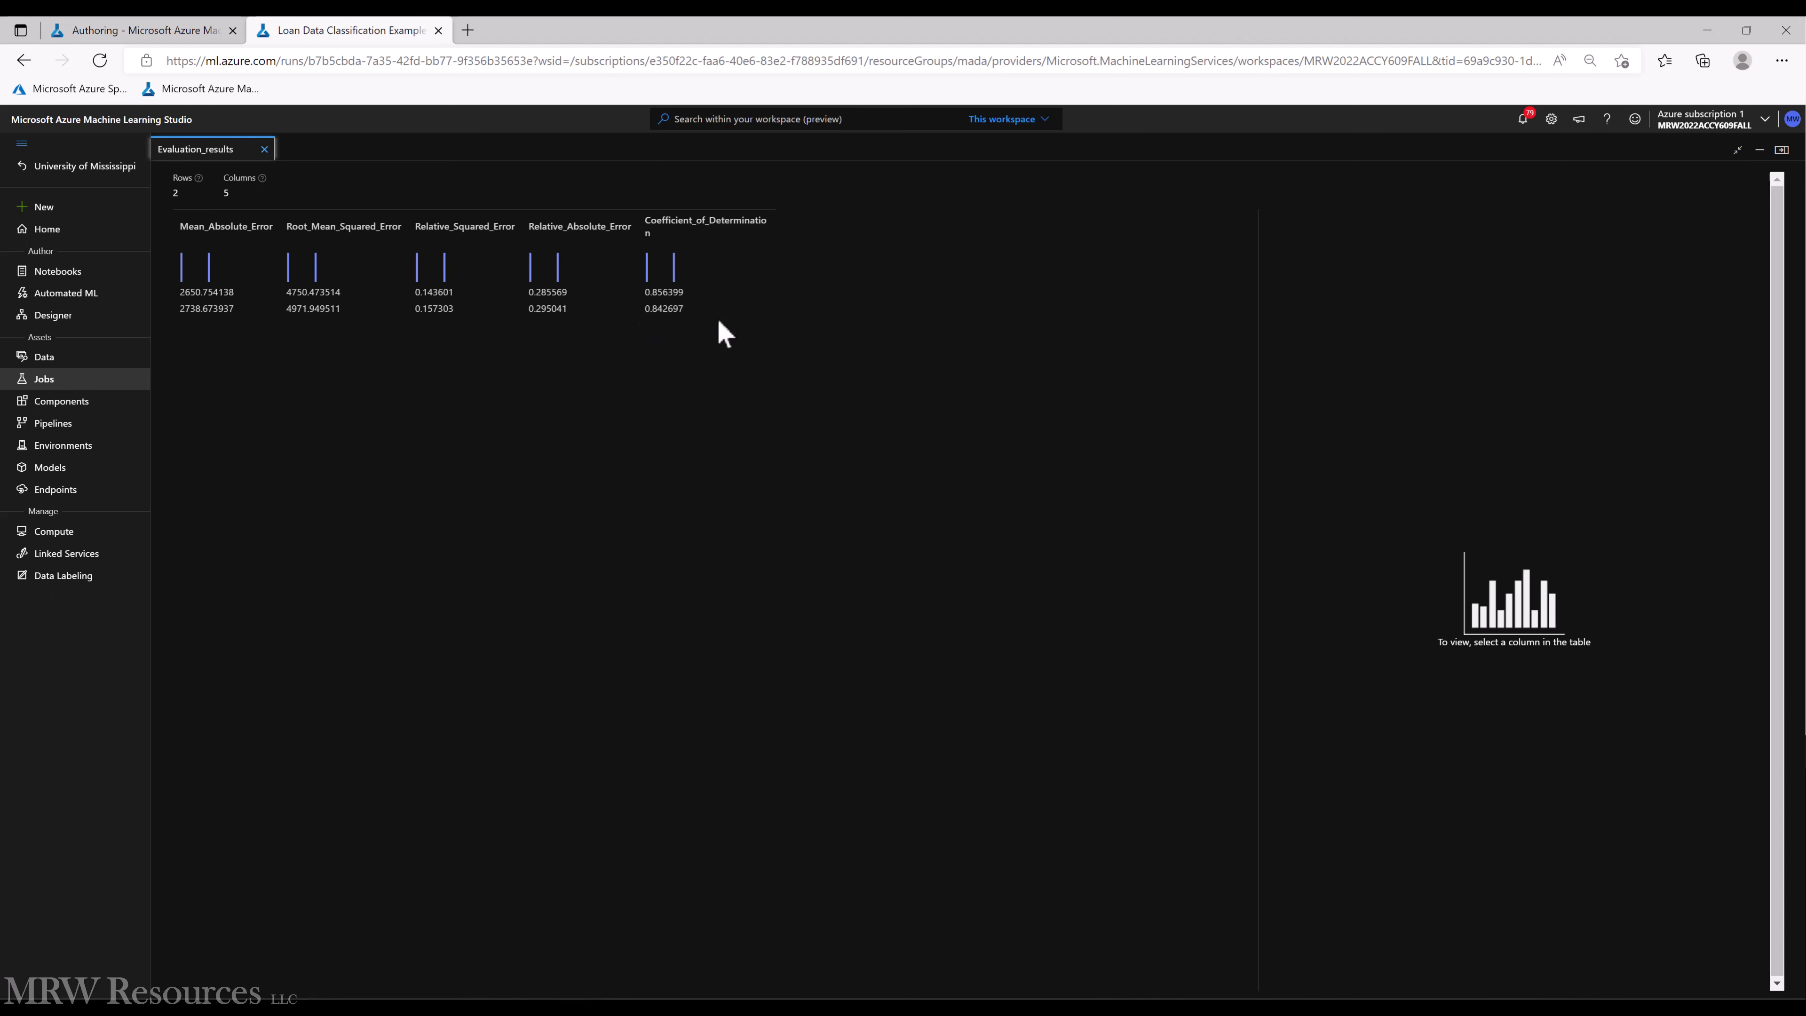
click(263, 148)
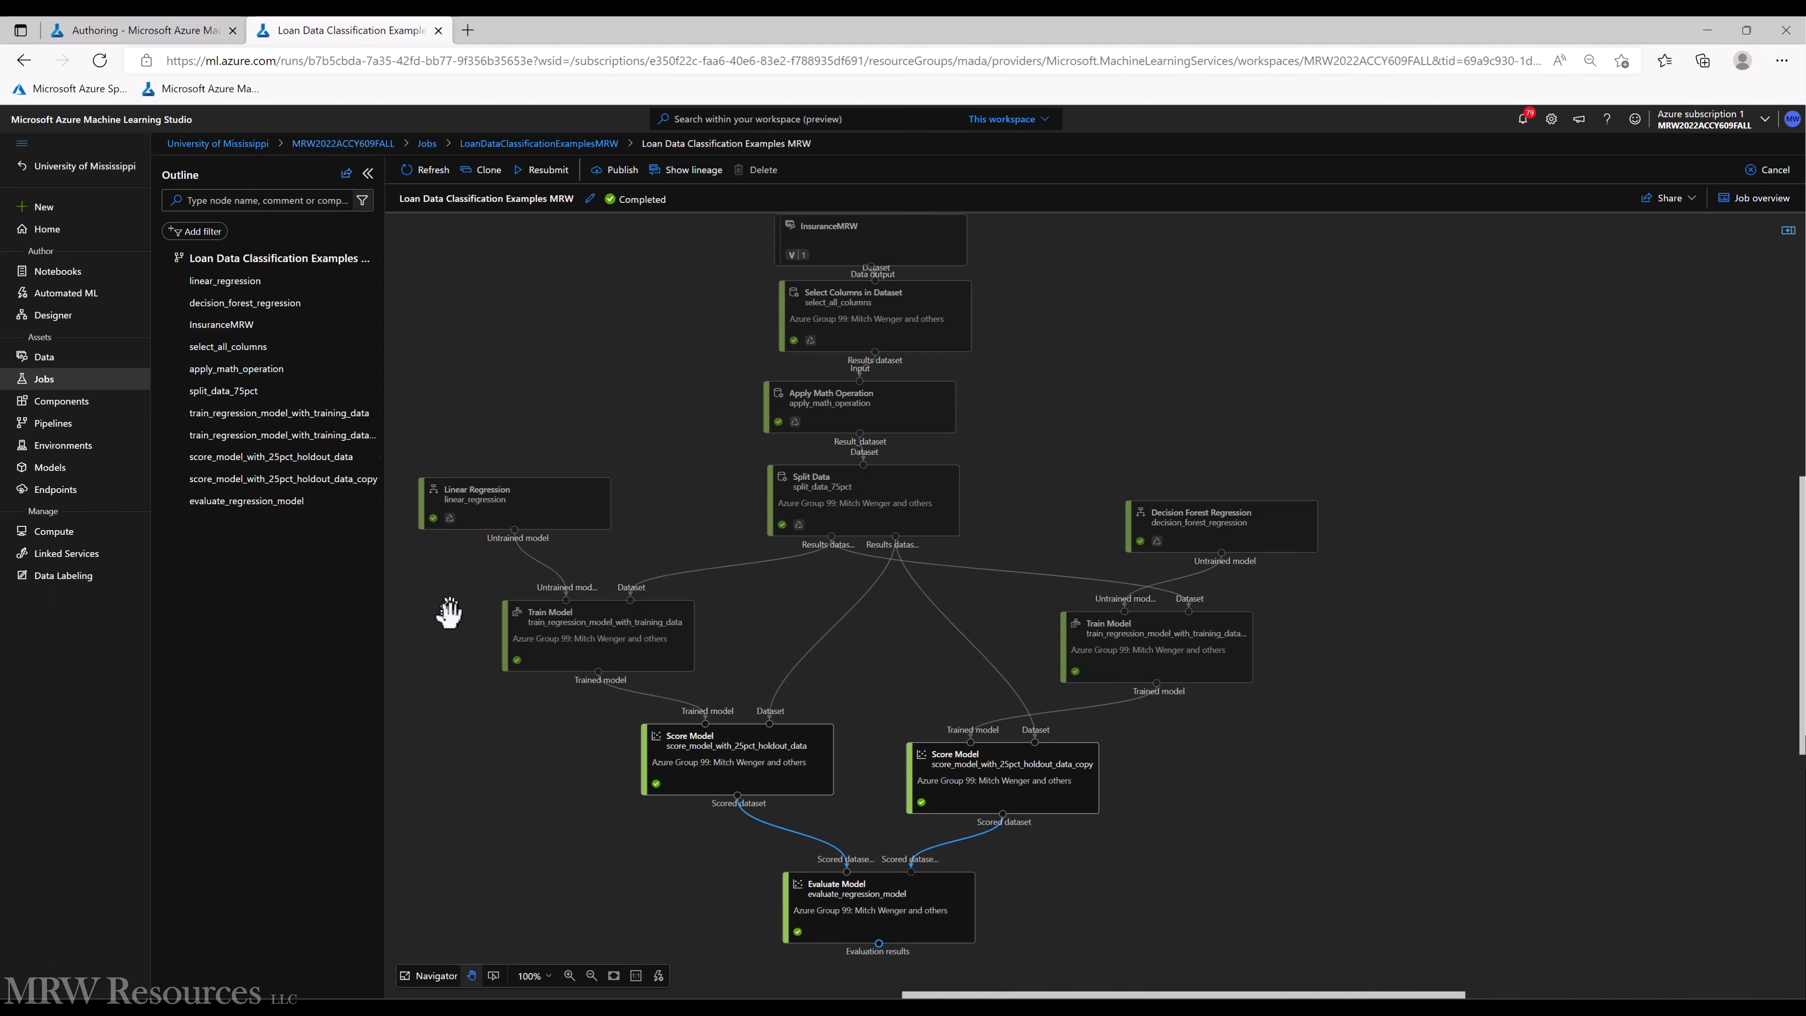
click(471, 512)
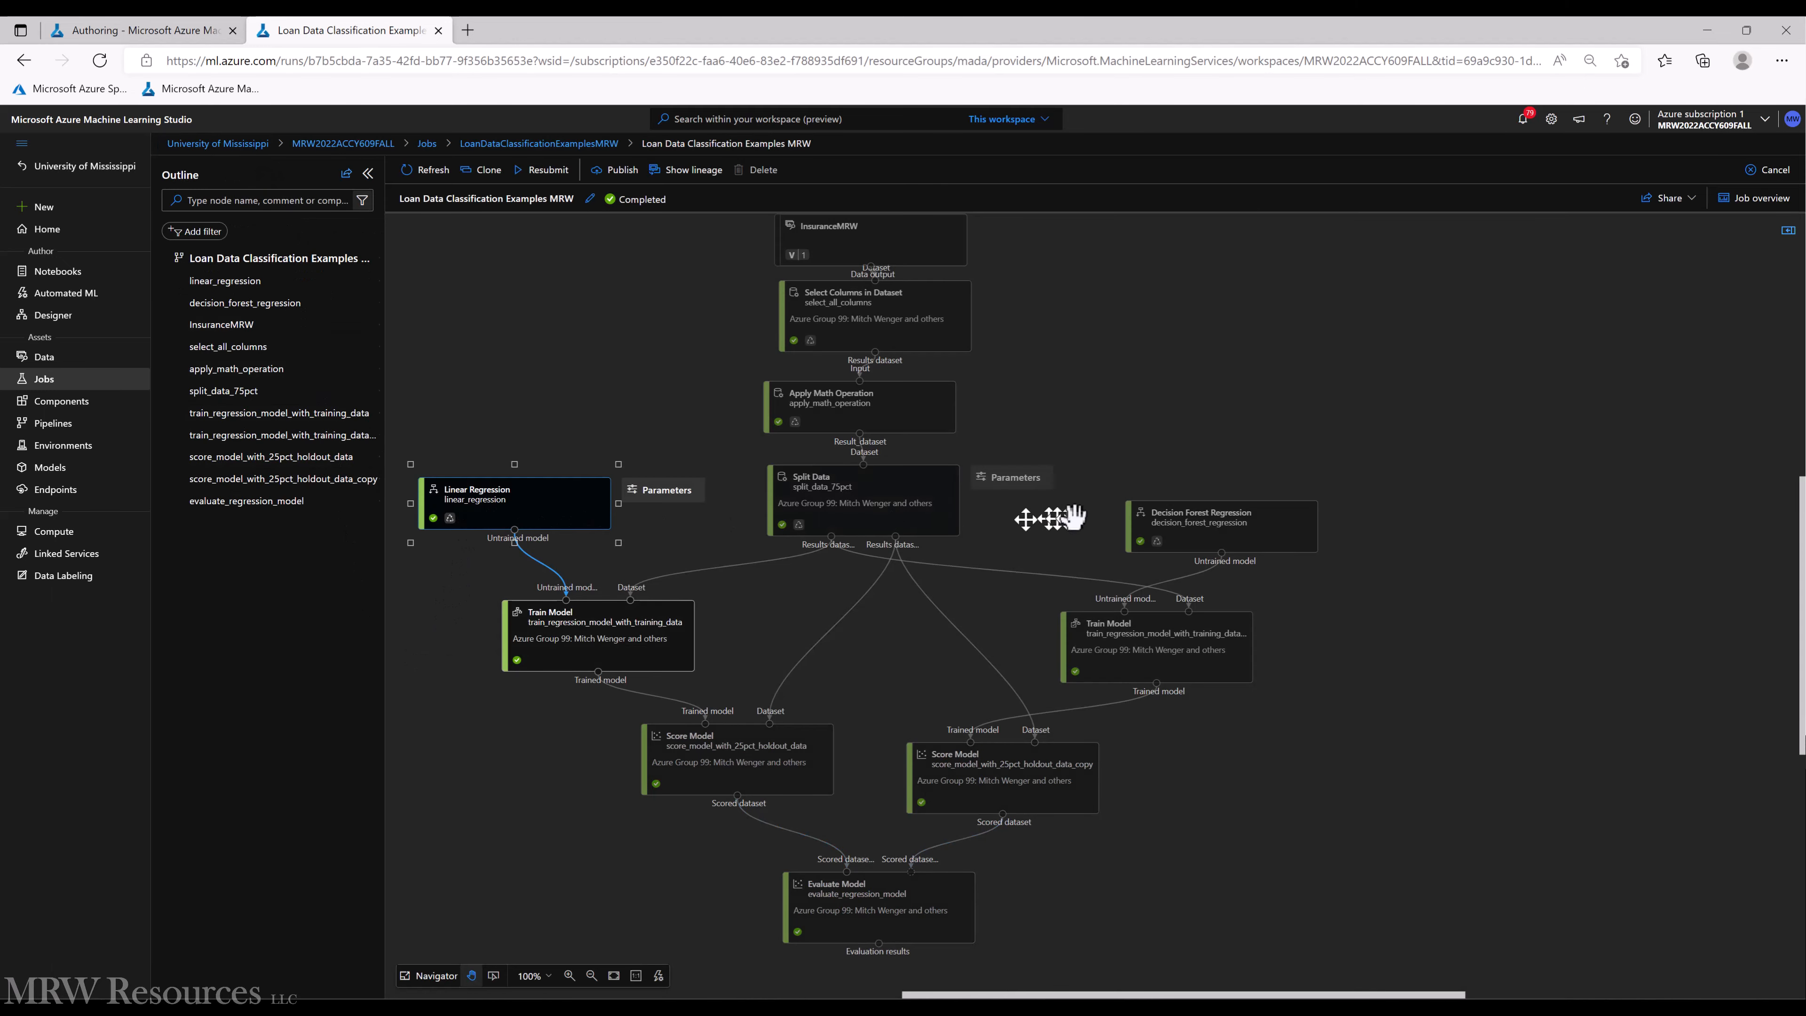
click(1146, 524)
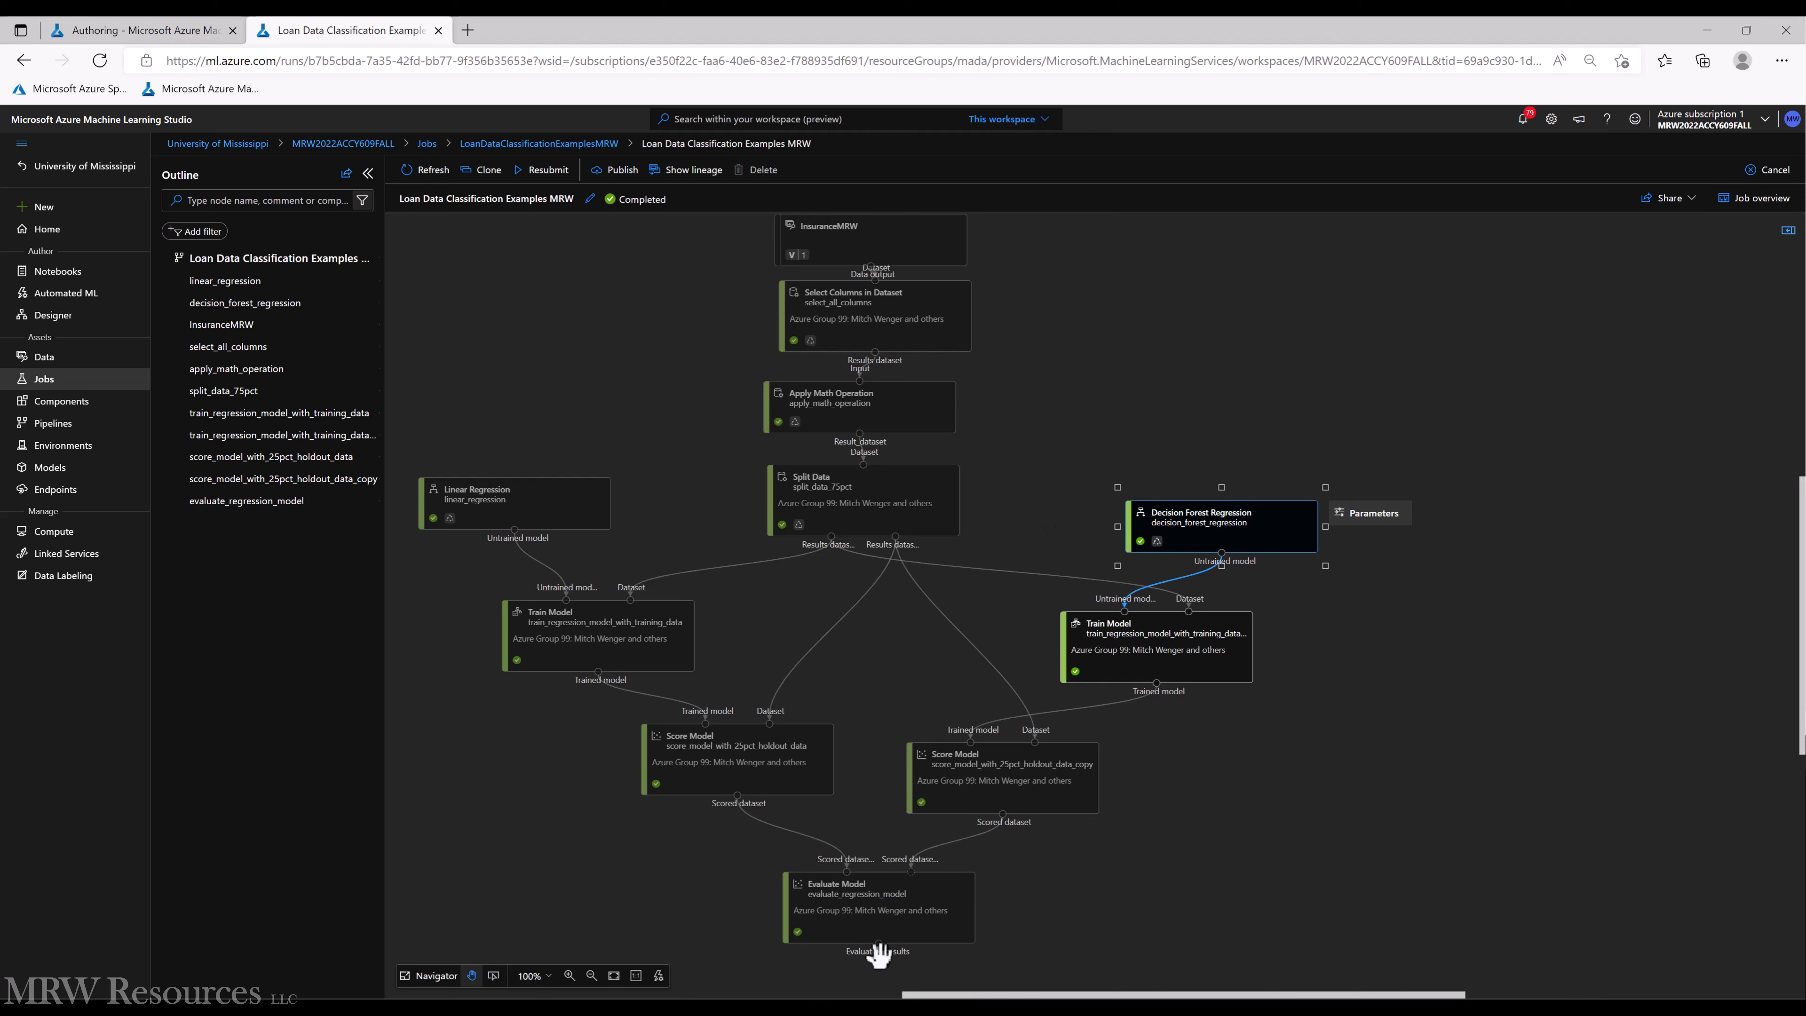
click(868, 907)
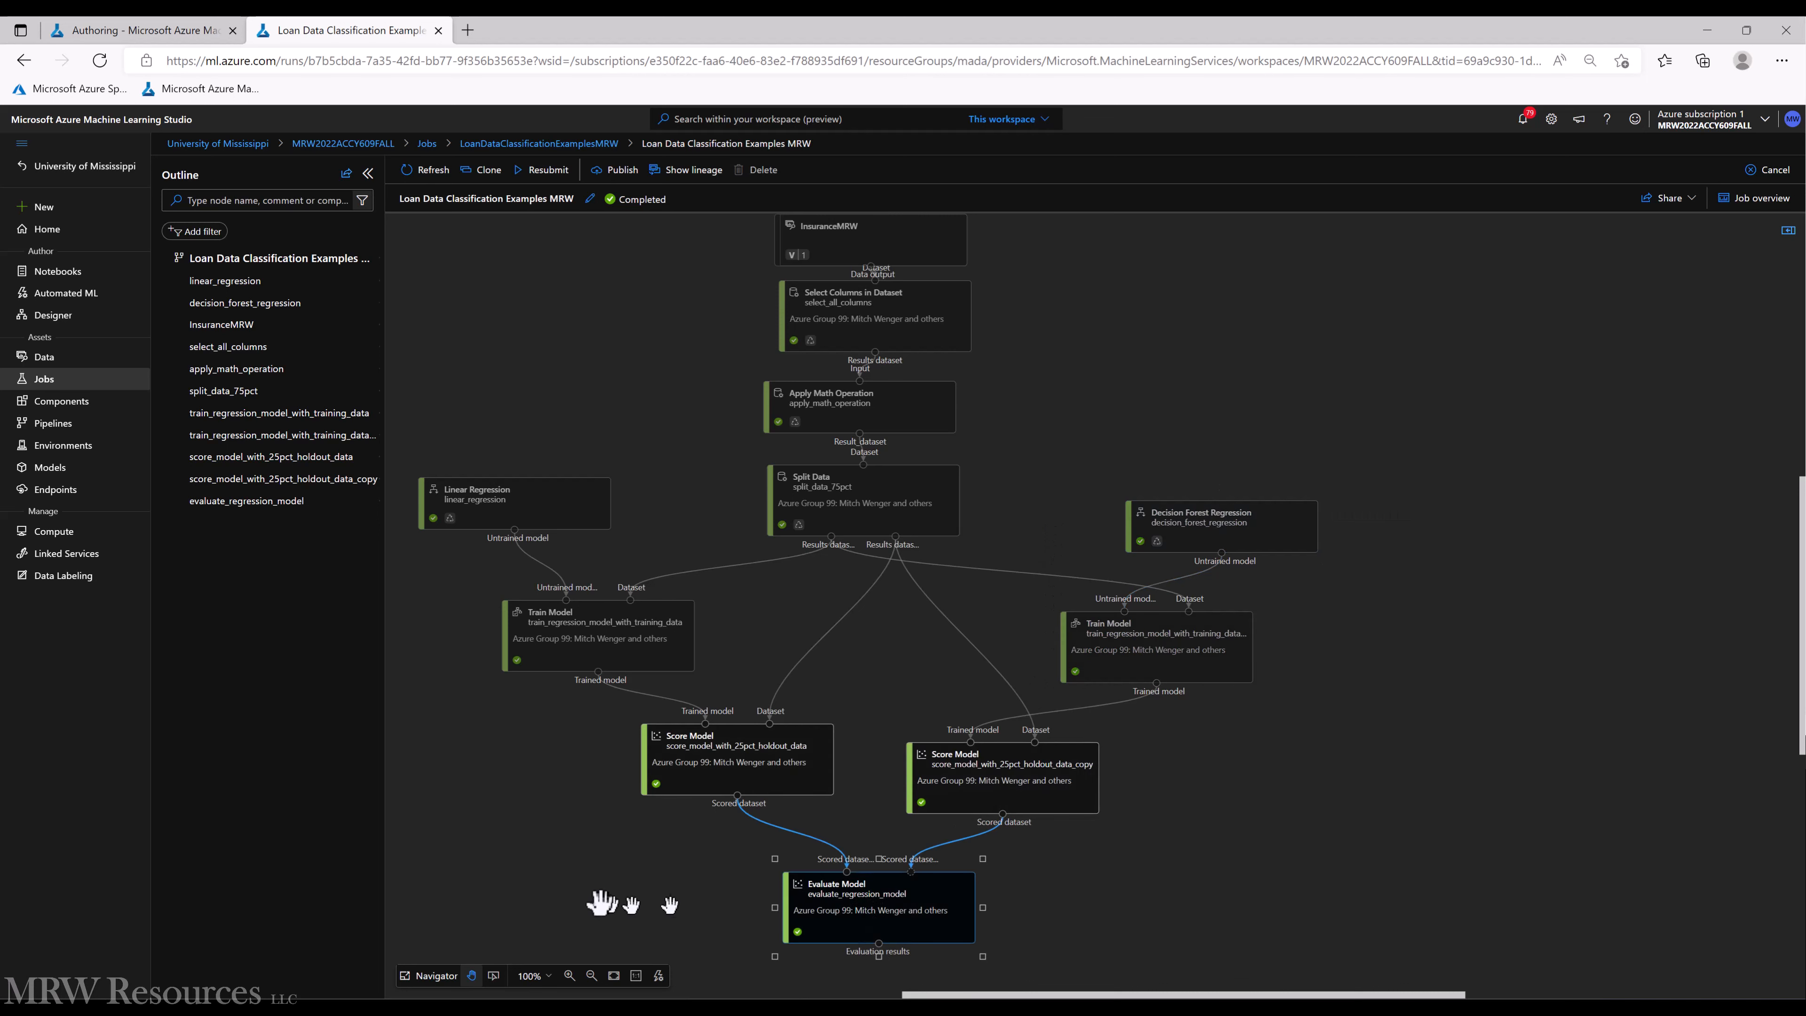